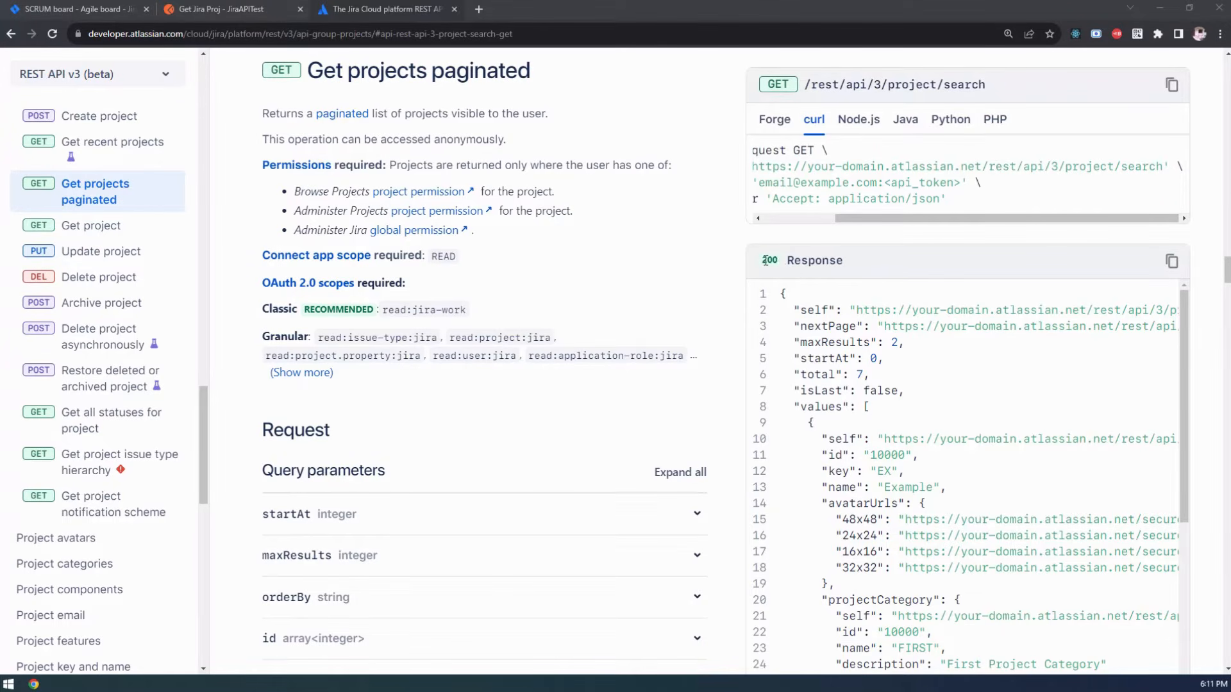
# Review the query parameters of Get projects paginated in the Jira REST API documentation and expand the maxResults description
pyautogui.click(226, 13)
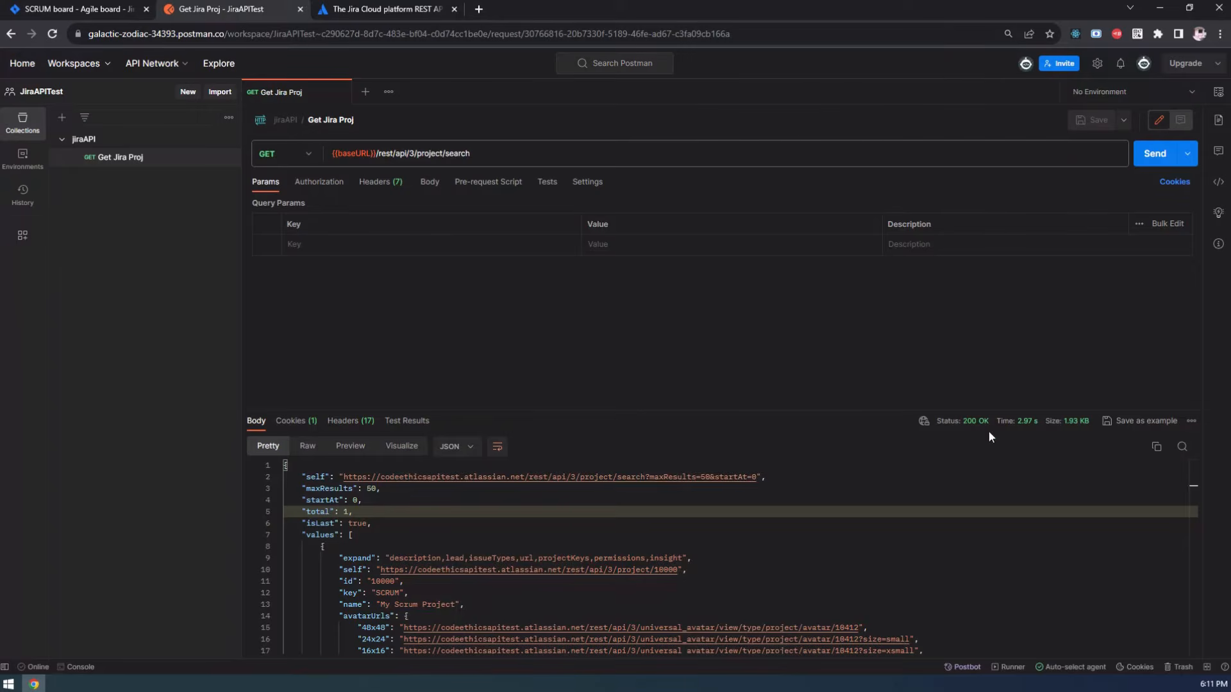
pyautogui.click(392, 11)
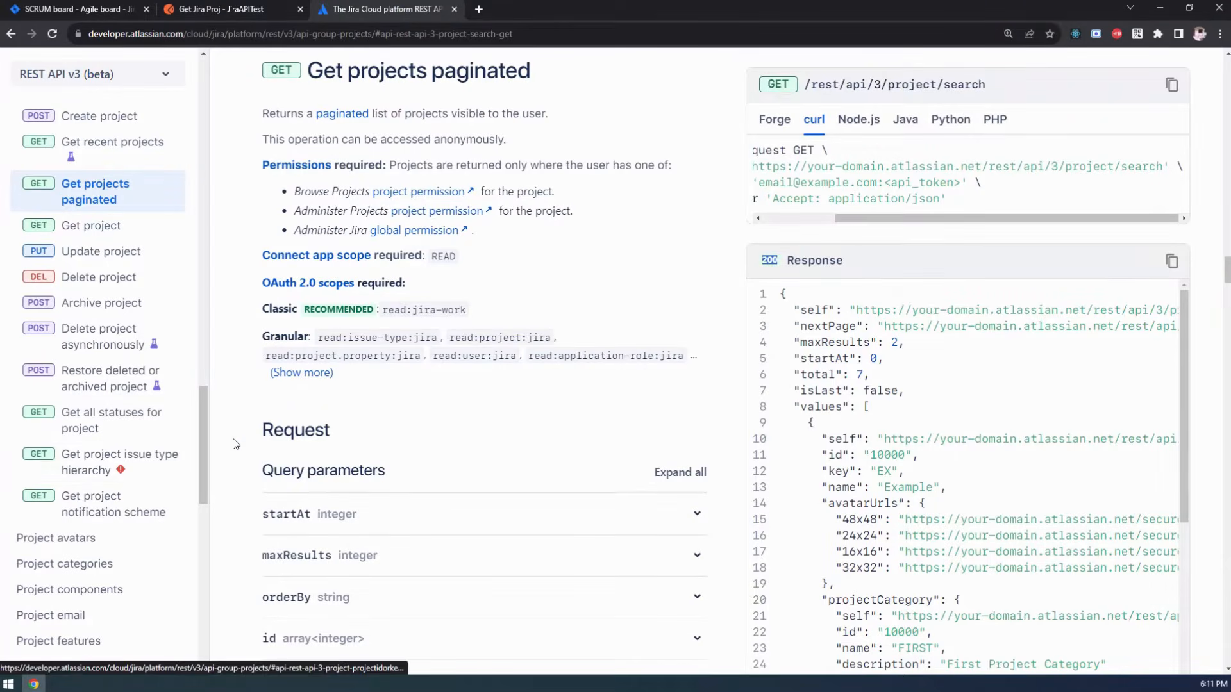
pyautogui.scroll(-1, 394, 433)
pyautogui.scroll(-4, 487, 372)
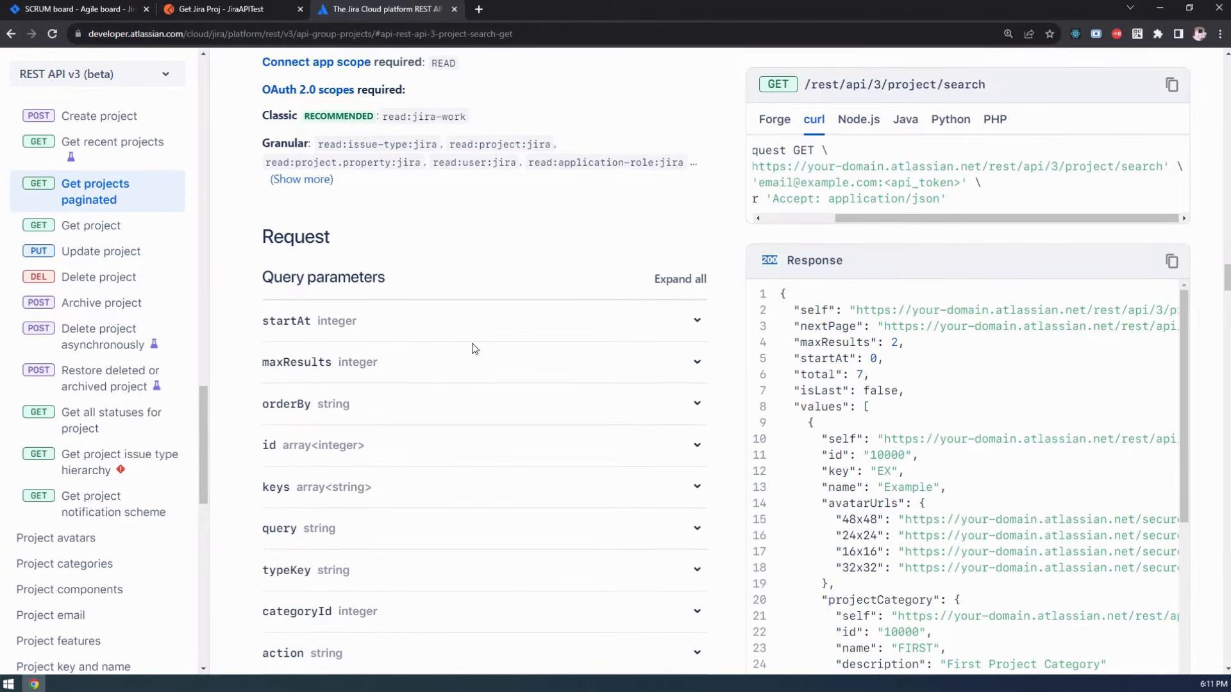
pyautogui.scroll(2, 249, 302)
pyautogui.scroll(-1, 452, 285)
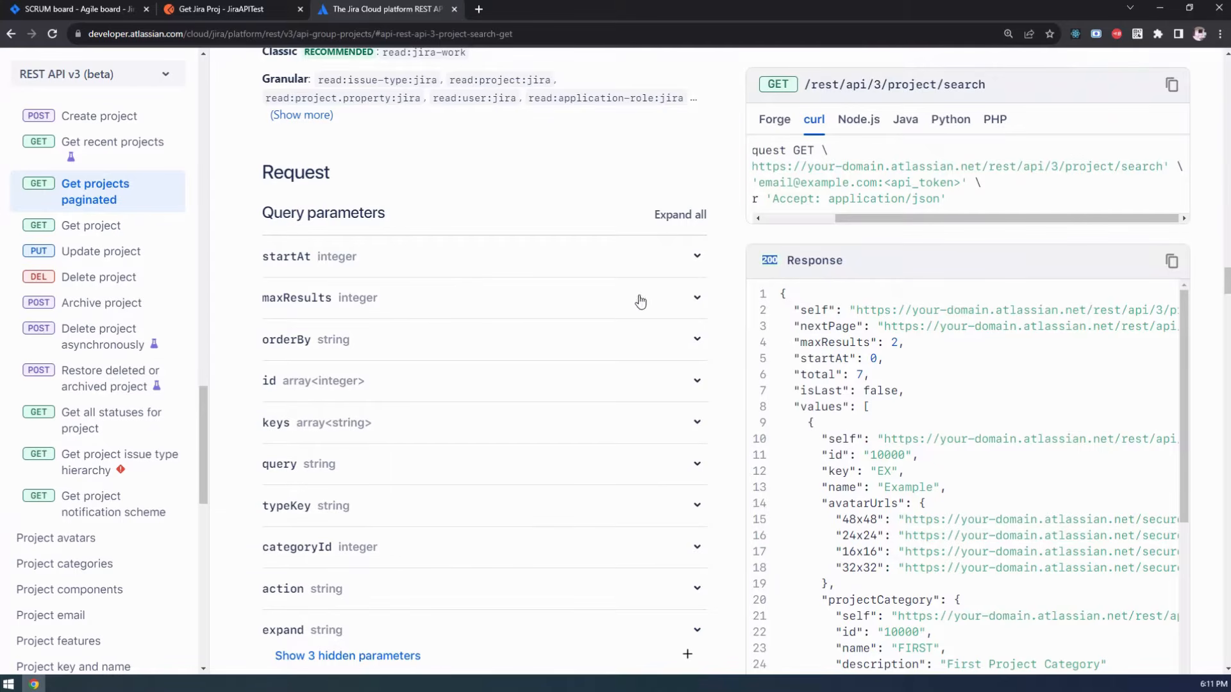
pyautogui.click(698, 300)
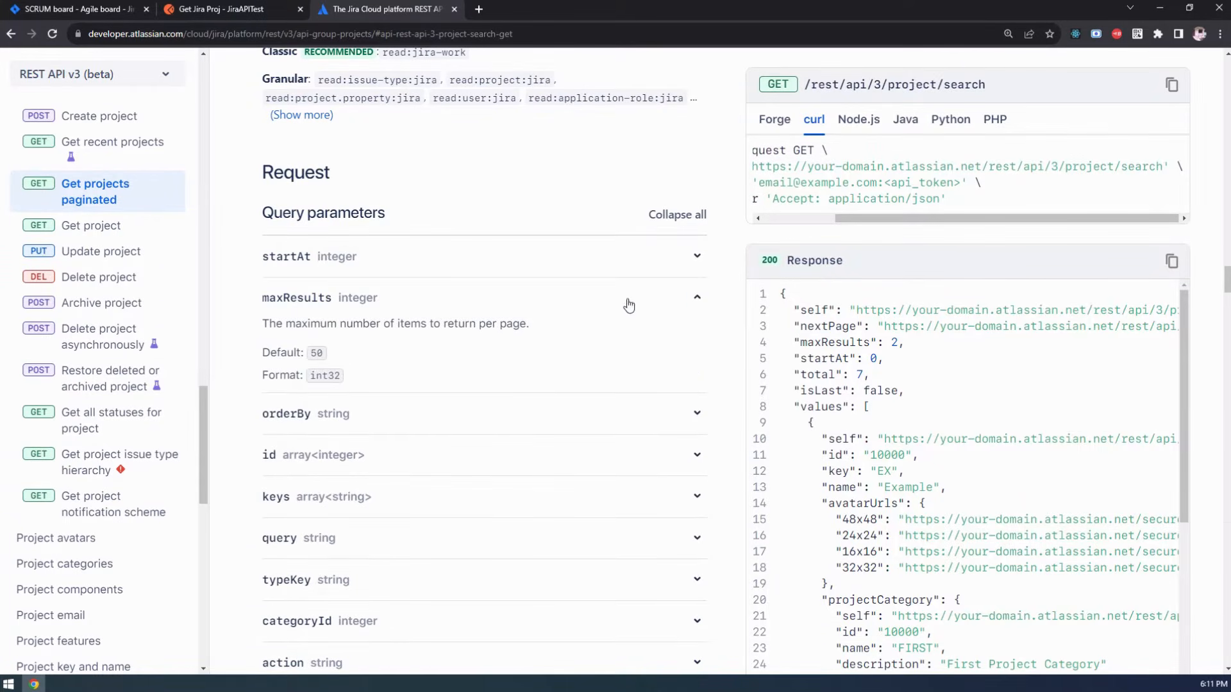
# Compare the maxResults line in the Postman response body with its documented default, and collapse the parameter description in the documentation
pyautogui.click(230, 11)
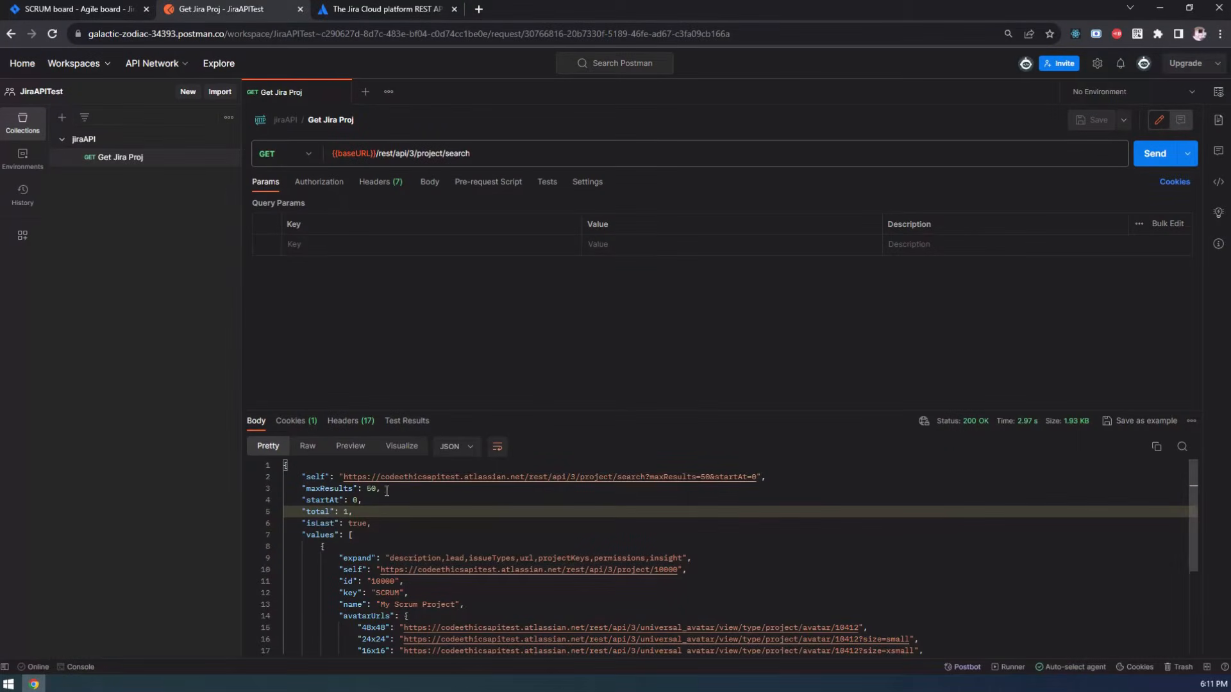
pyautogui.moveTo(385, 489); pyautogui.dragTo(308, 488)
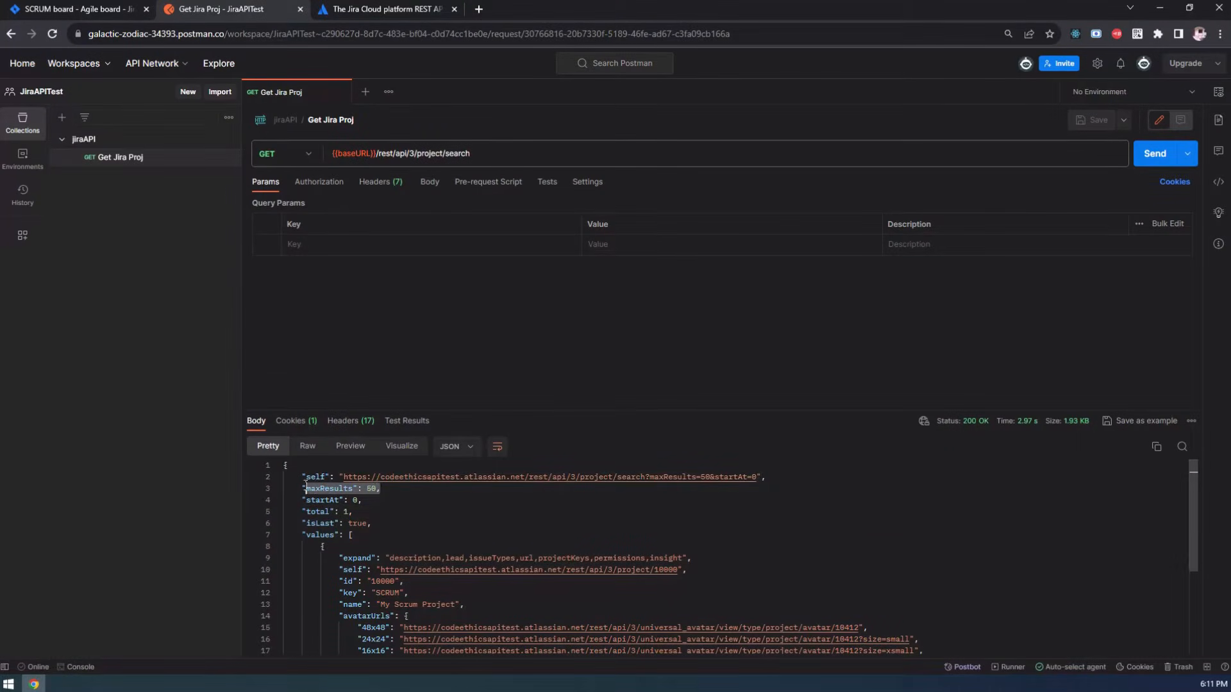
pyautogui.click(391, 12)
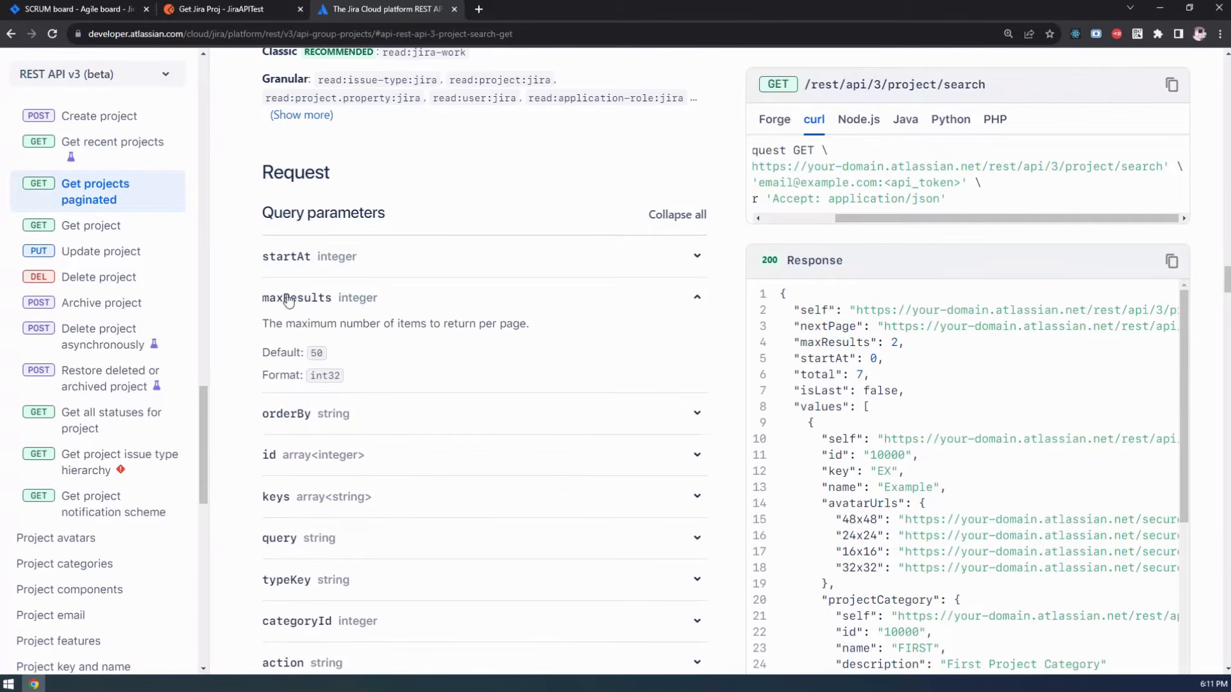
pyautogui.click(218, 9)
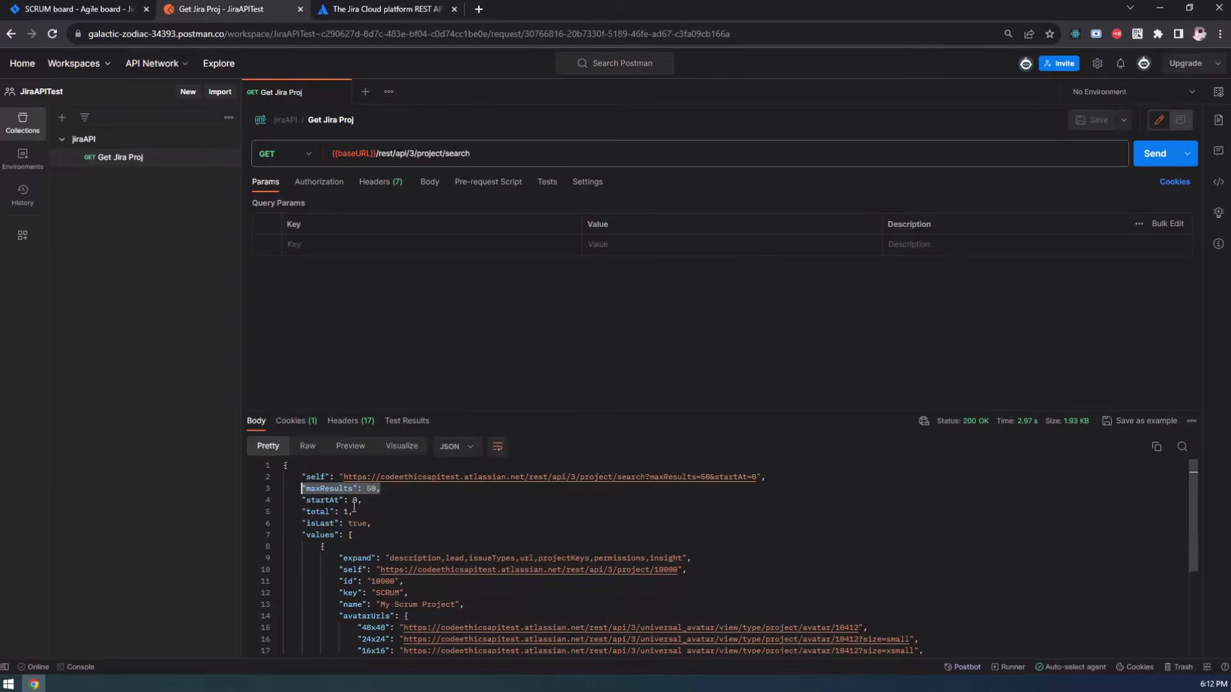
pyautogui.click(385, 9)
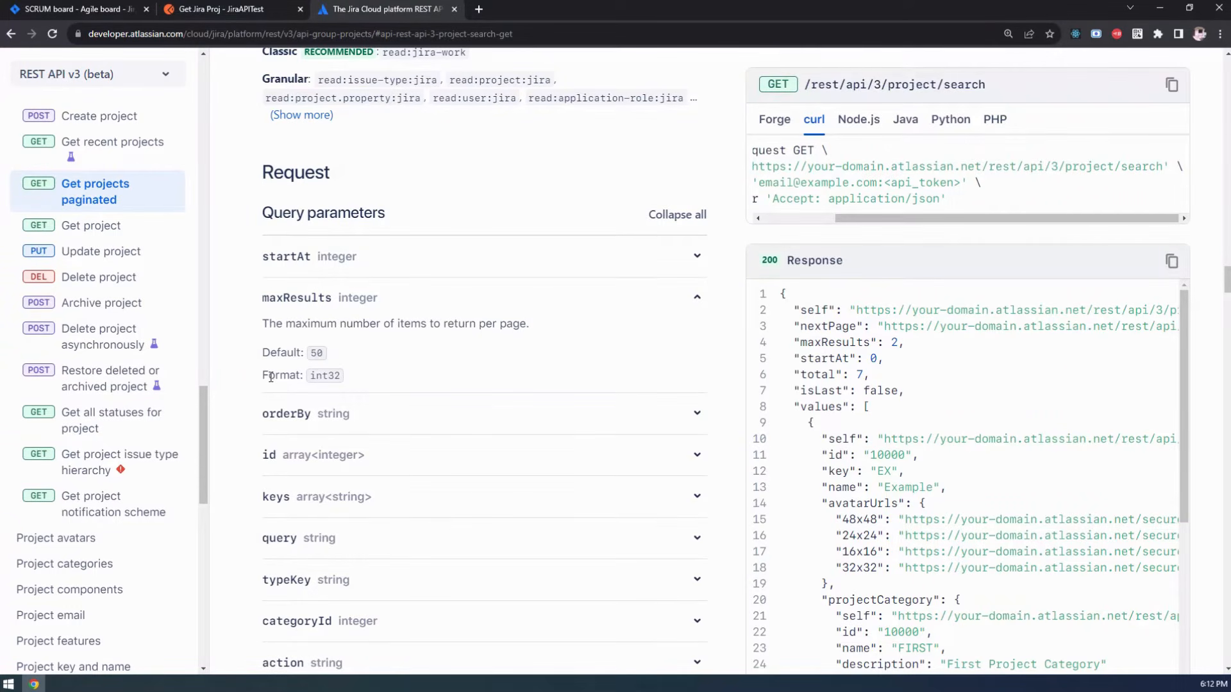
pyautogui.click(698, 300)
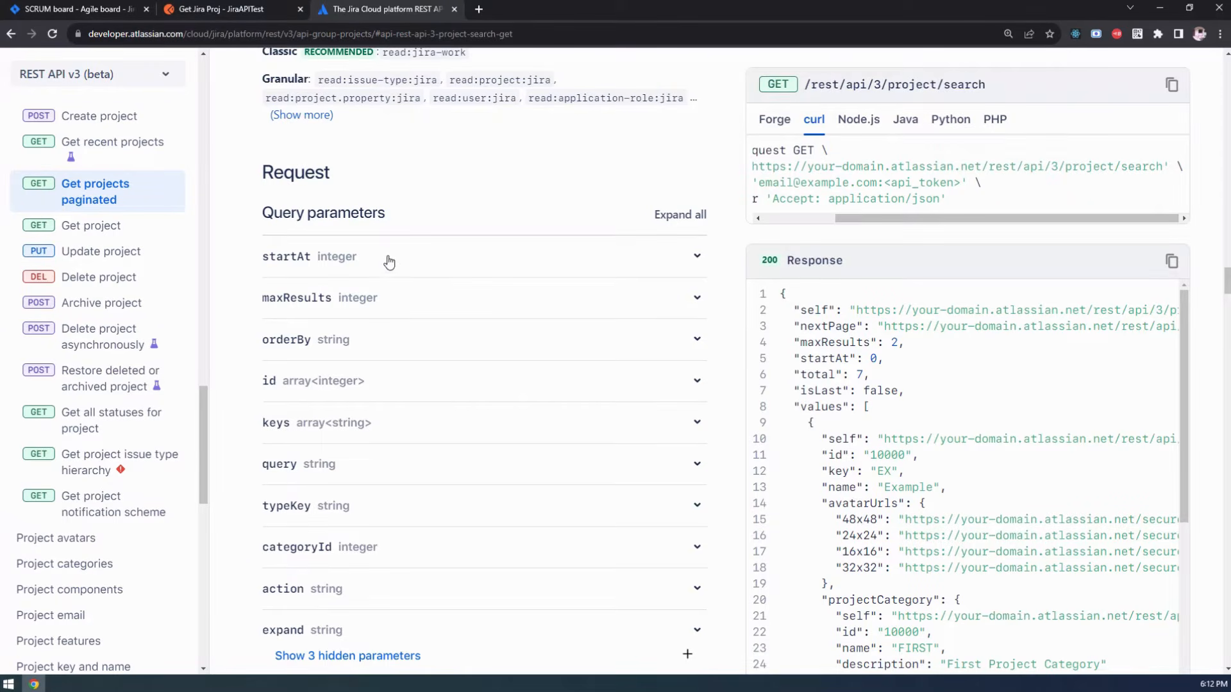
# Highlight the total line in the Postman response and compare it with the projects list in Jira
pyautogui.scroll(5, 391, 269)
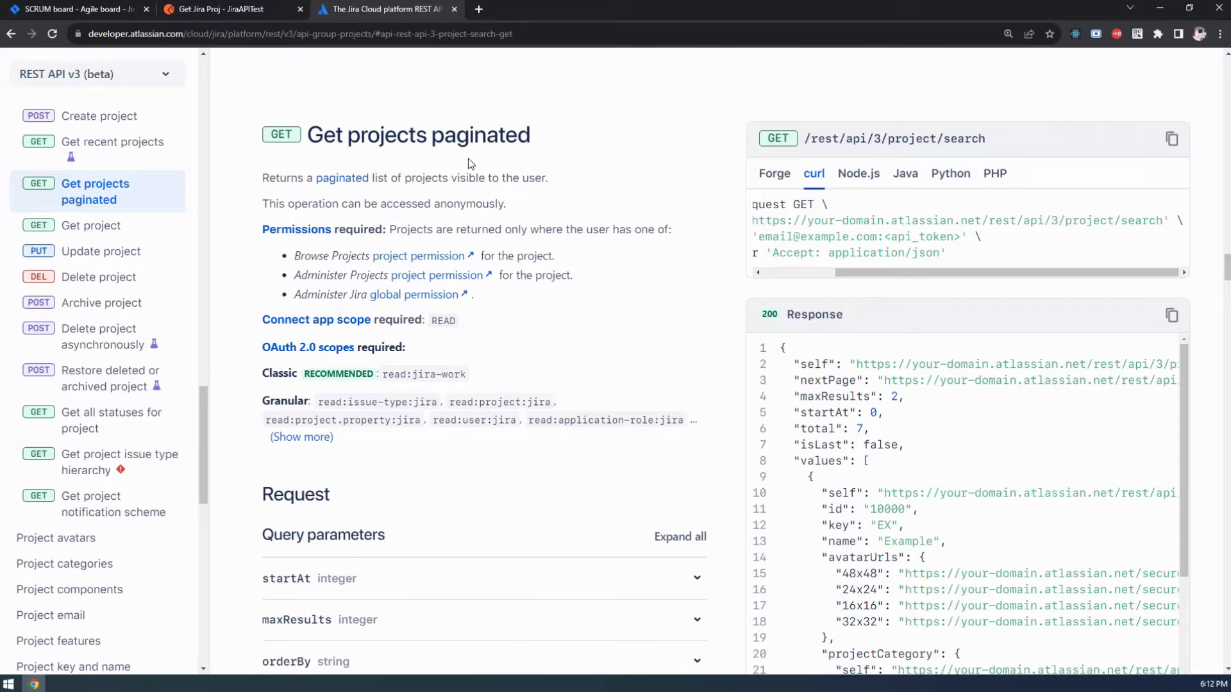
pyautogui.click(231, 9)
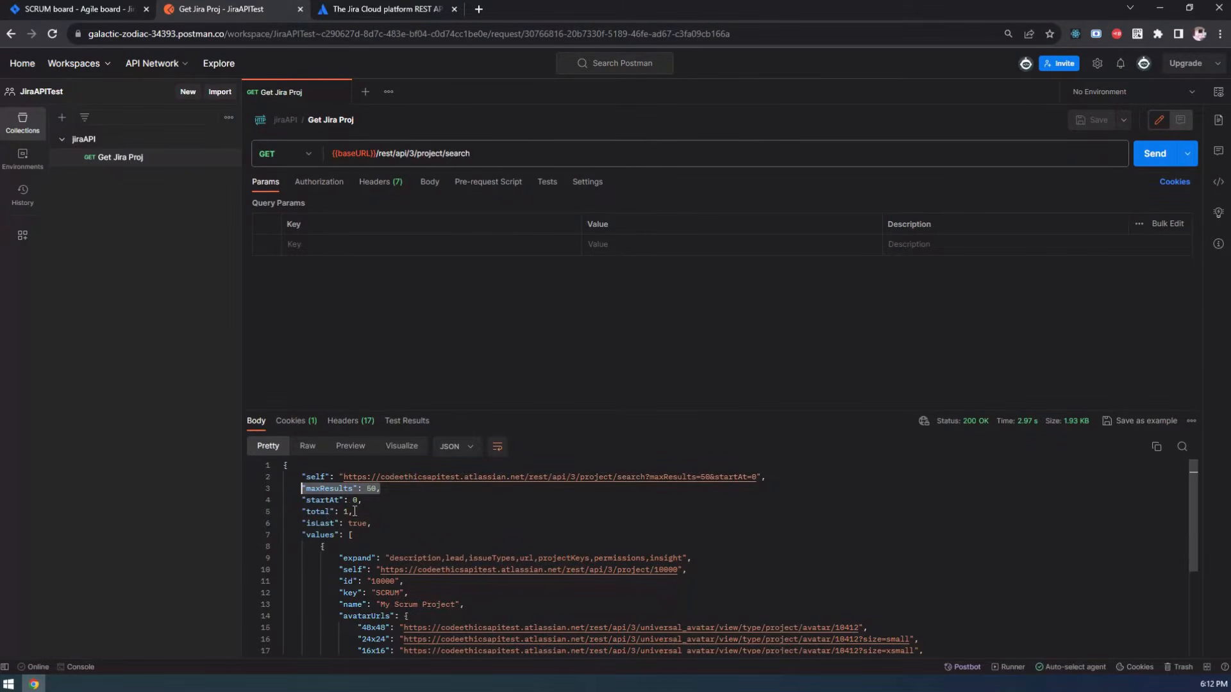
pyautogui.moveTo(355, 513); pyautogui.dragTo(298, 509)
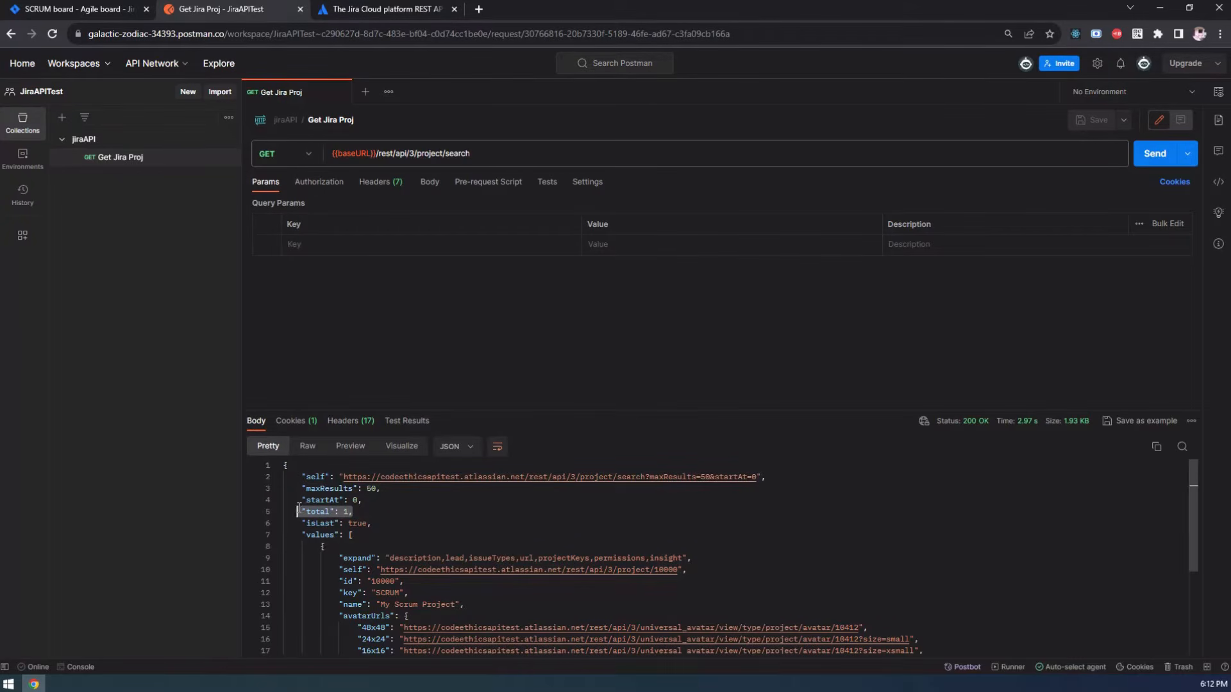
pyautogui.click(77, 9)
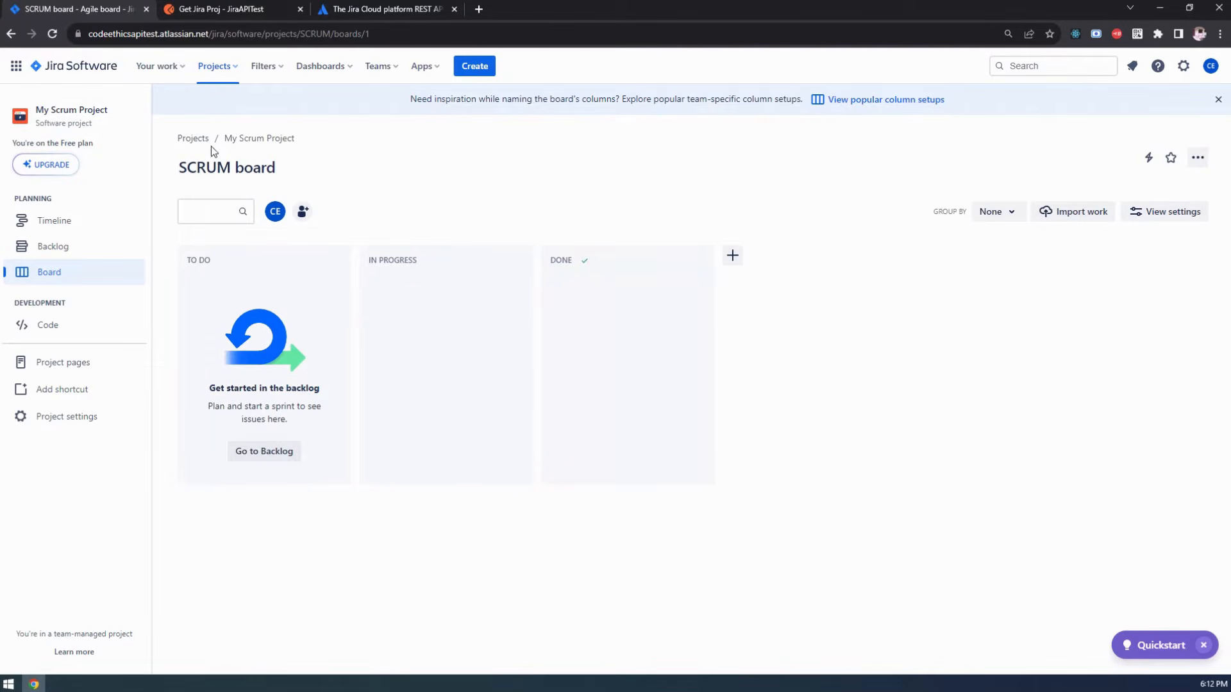
pyautogui.click(232, 72)
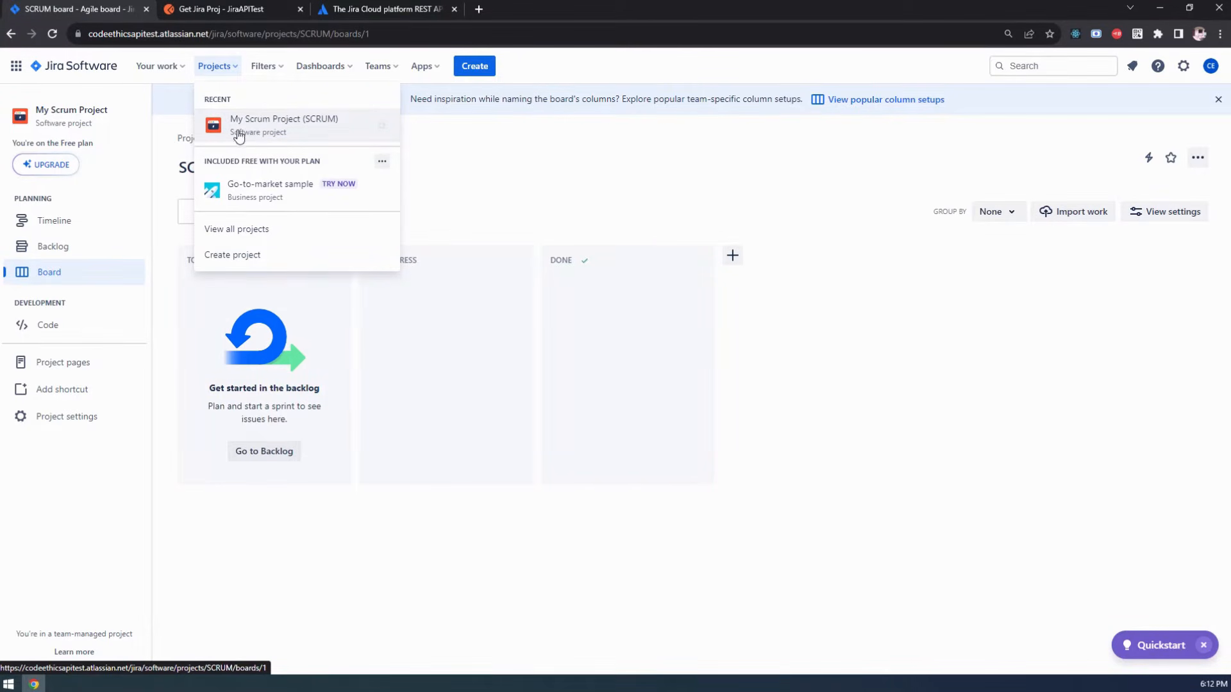
# Switch back to Postman and examine the project's name line in the response body
pyautogui.click(217, 12)
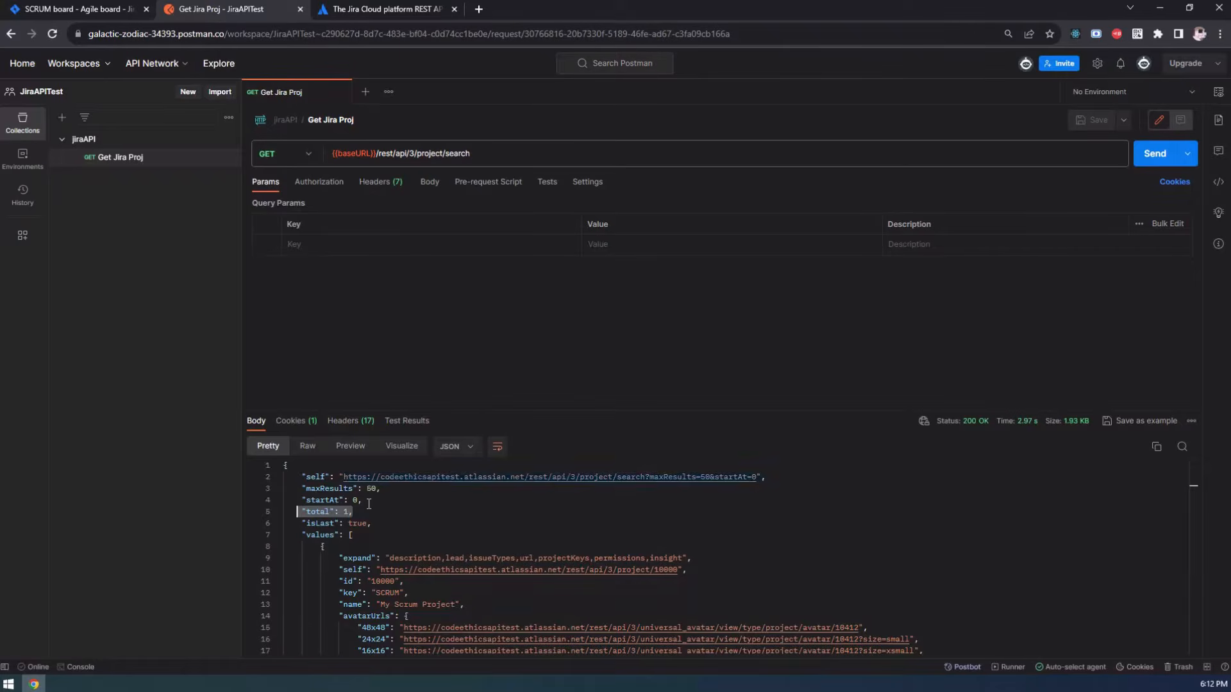
pyautogui.scroll(-1, 407, 565)
pyautogui.moveTo(344, 572); pyautogui.dragTo(461, 576)
pyautogui.scroll(1, 342, 516)
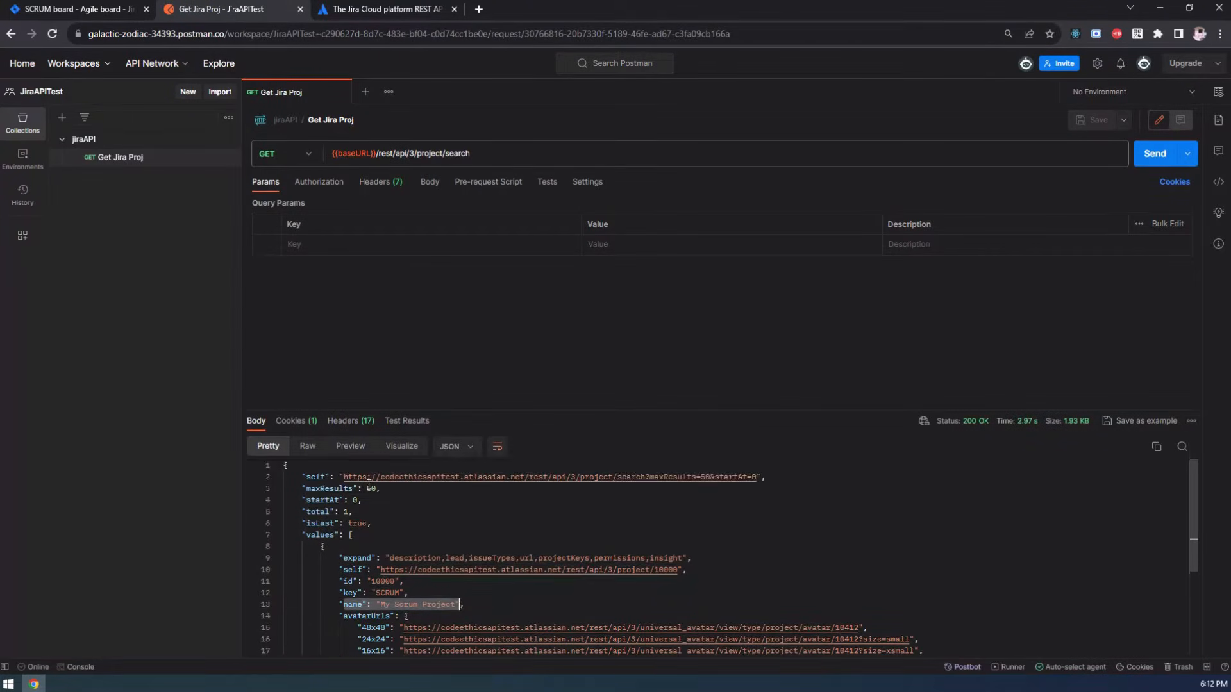
pyautogui.click(361, 518)
# Return to the Jira REST API documentation and reread the description of the maxResults query parameter
pyautogui.click(385, 9)
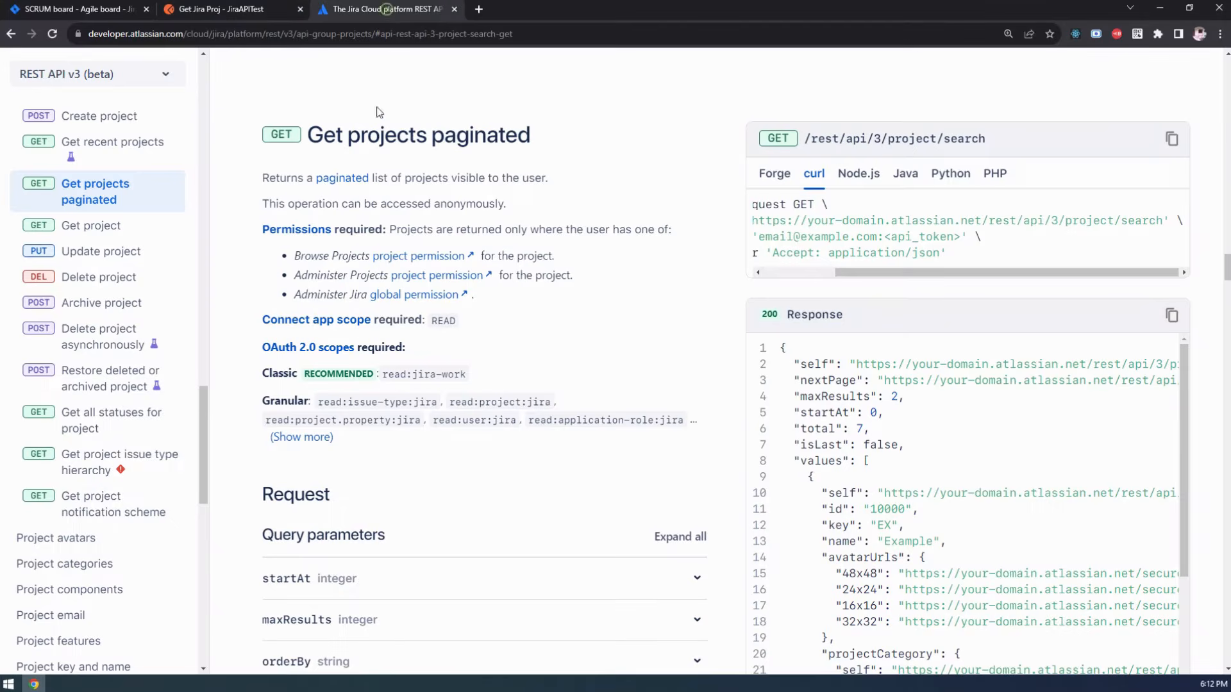
pyautogui.scroll(-4, 505, 438)
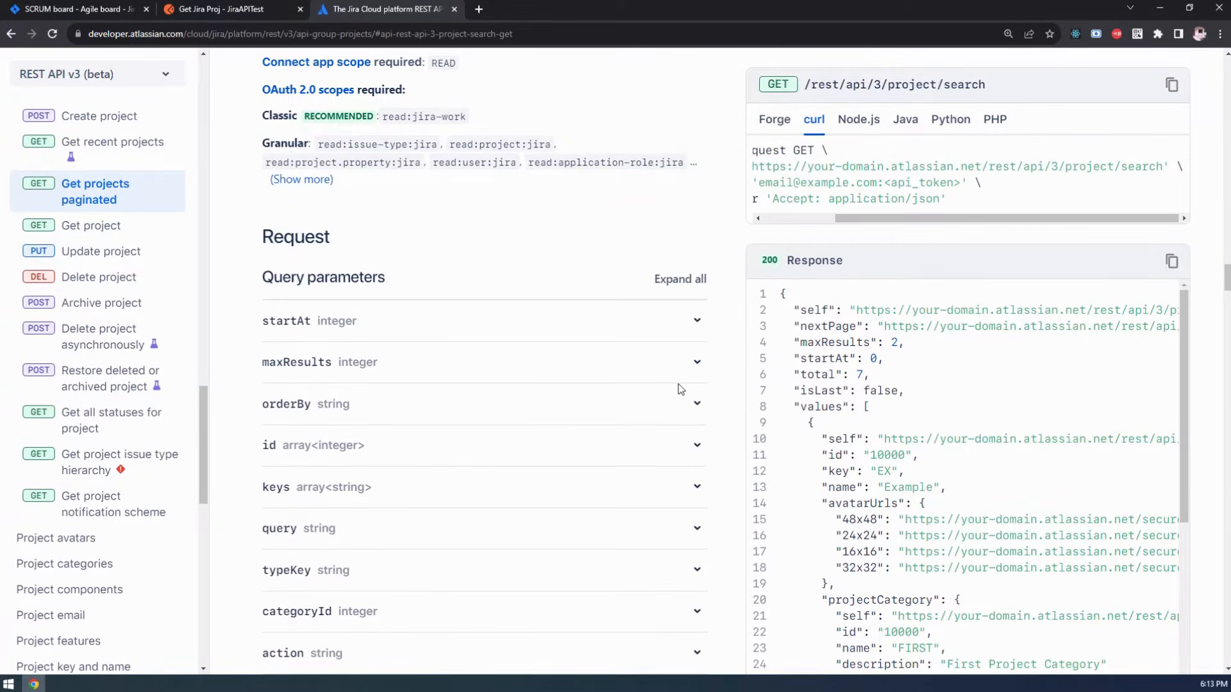
pyautogui.click(695, 361)
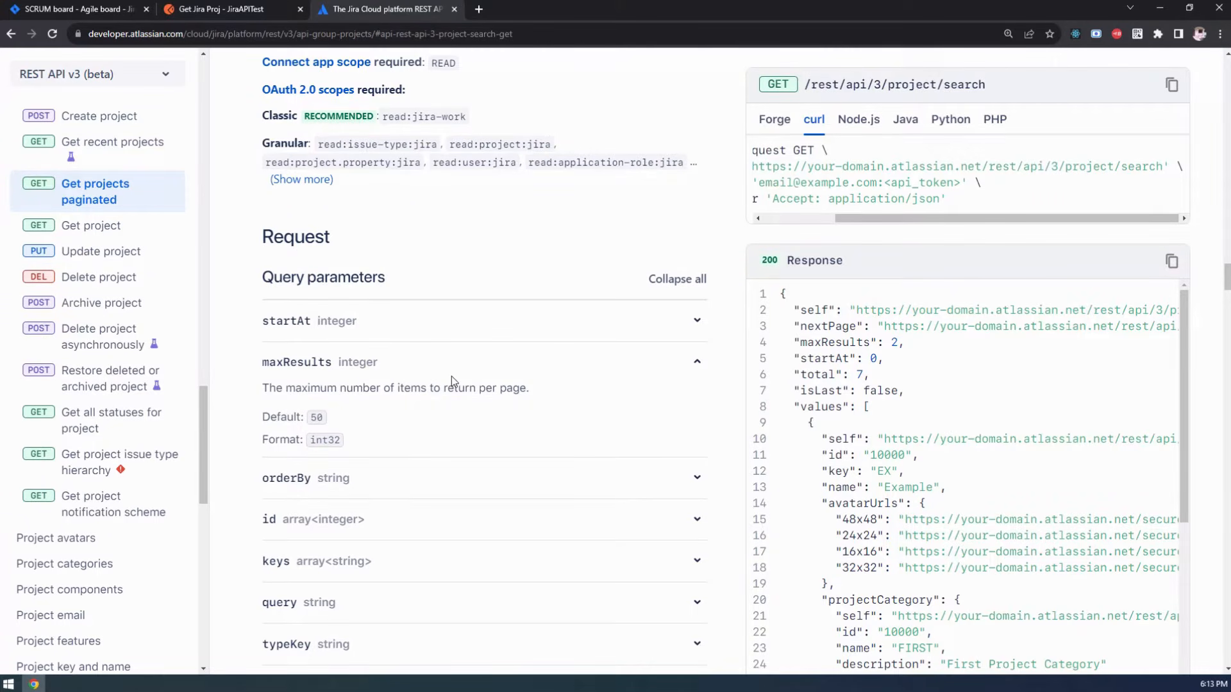
pyautogui.click(699, 366)
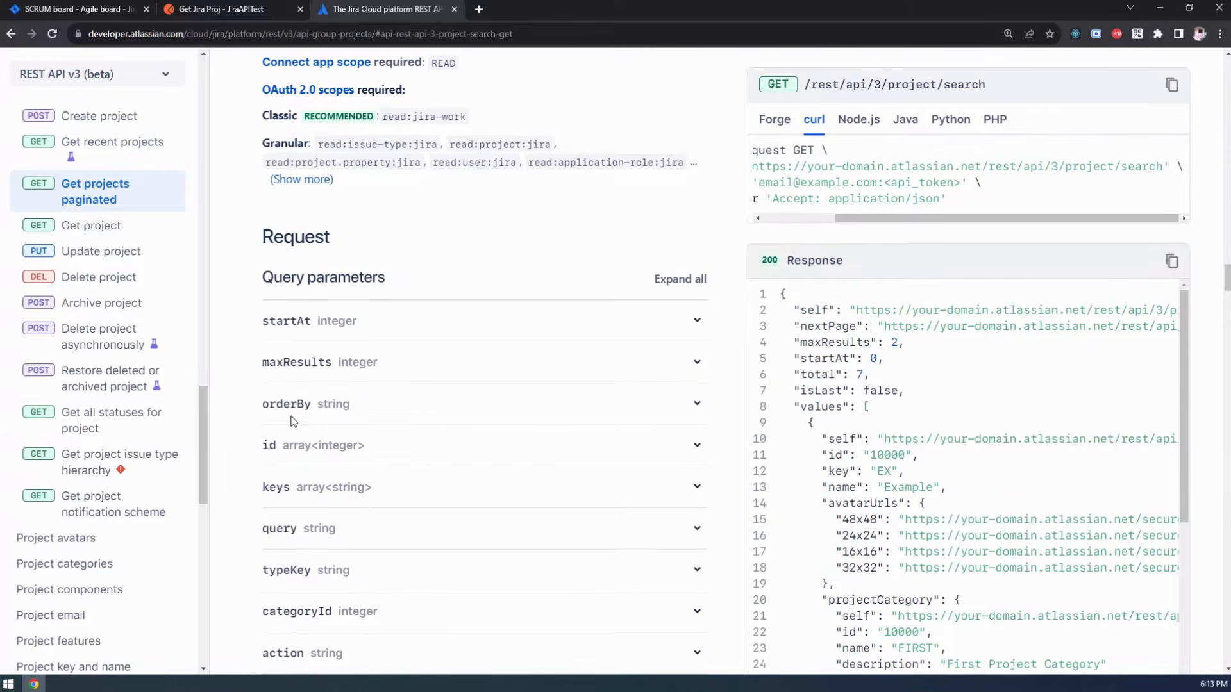
# Examine the sort fields documented for orderBy and compare them with the project's key and name in the Postman response
pyautogui.click(704, 407)
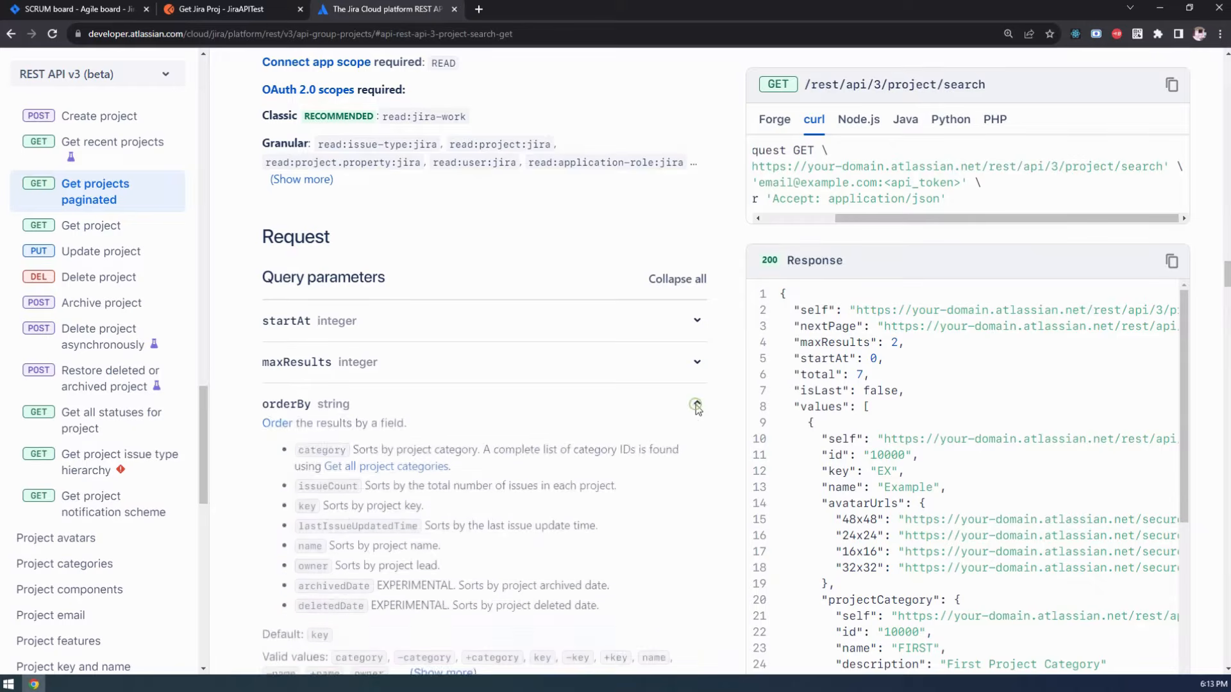
pyautogui.scroll(-2, 308, 456)
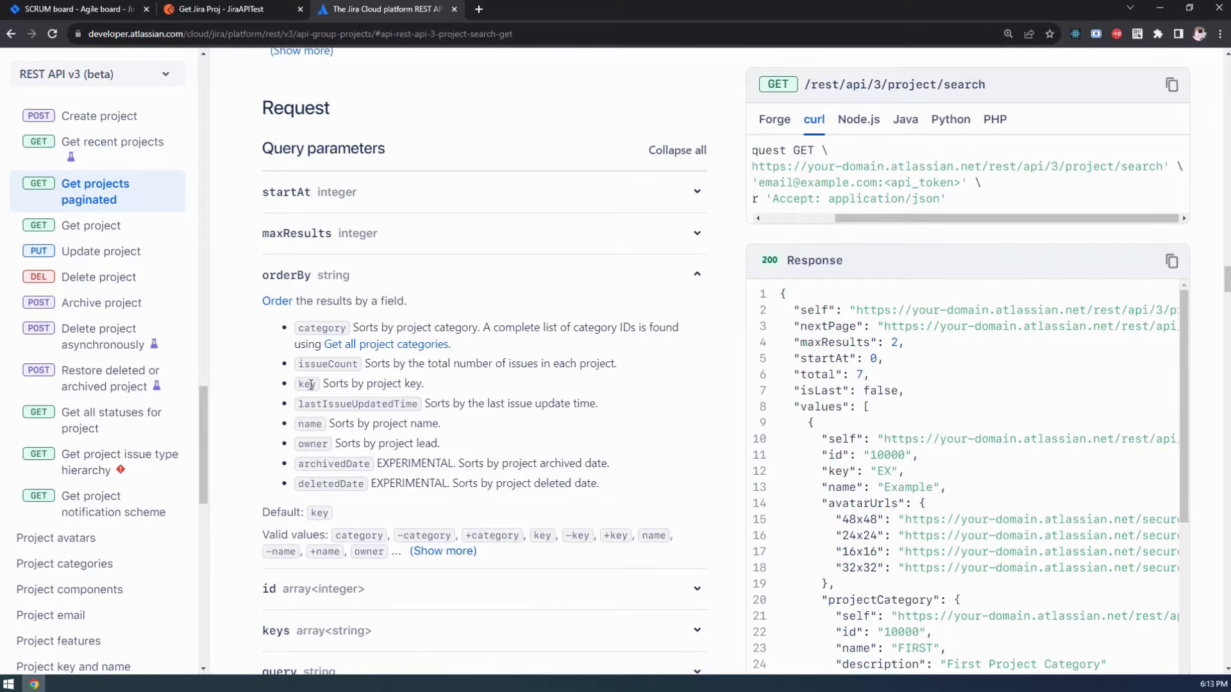
pyautogui.click(216, 10)
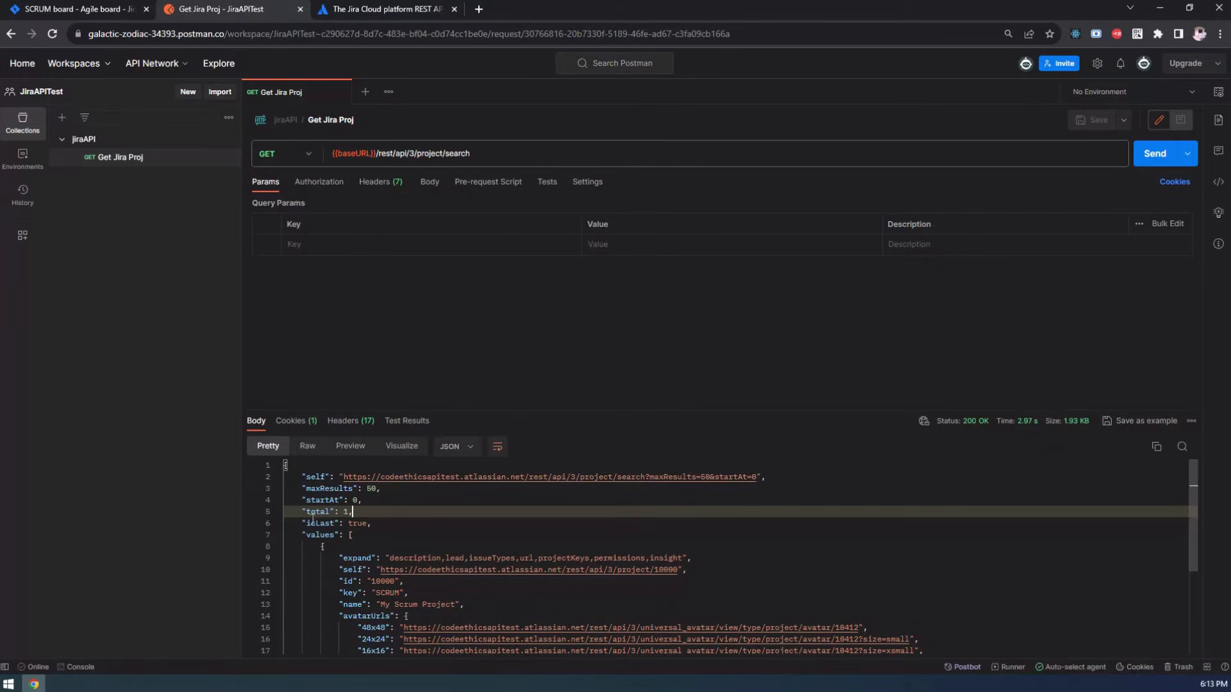
pyautogui.doubleClick(387, 593)
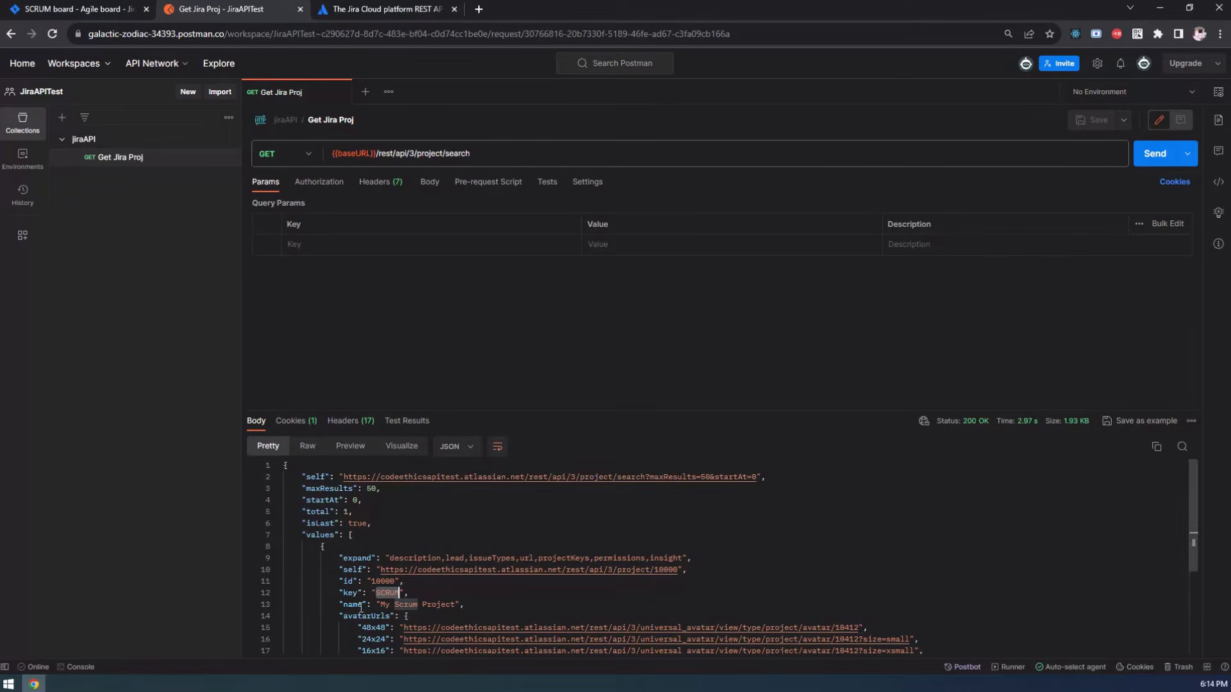
pyautogui.doubleClick(403, 605)
pyautogui.click(414, 9)
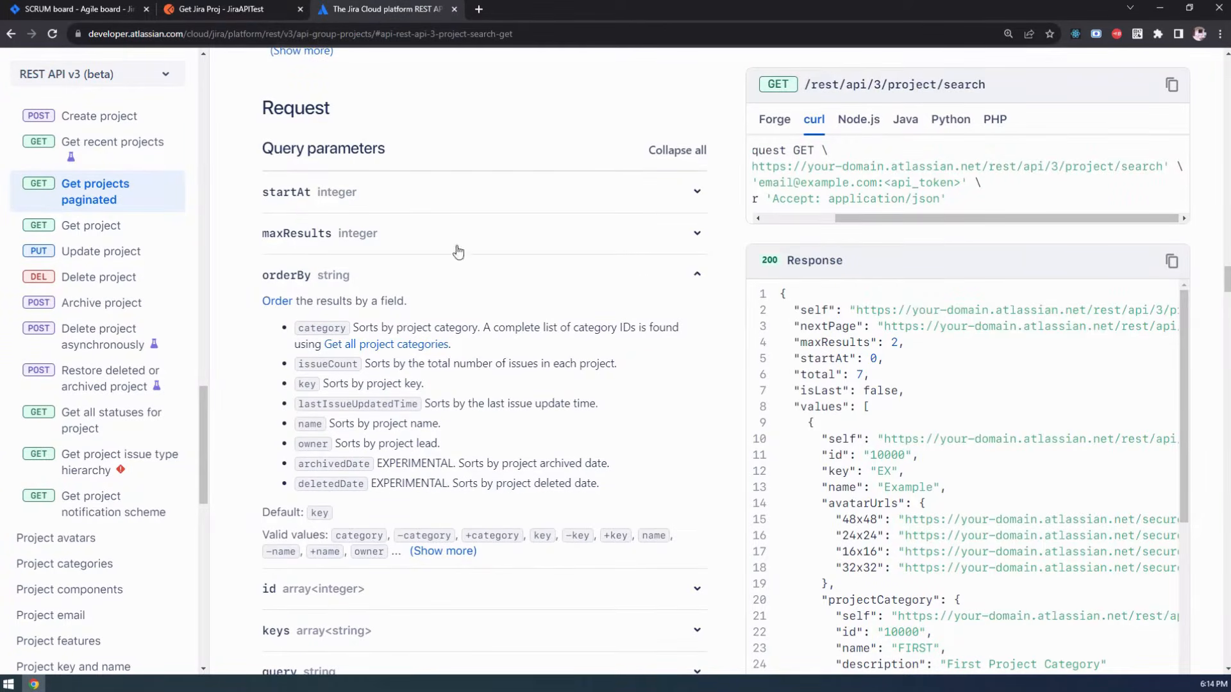
pyautogui.click(683, 275)
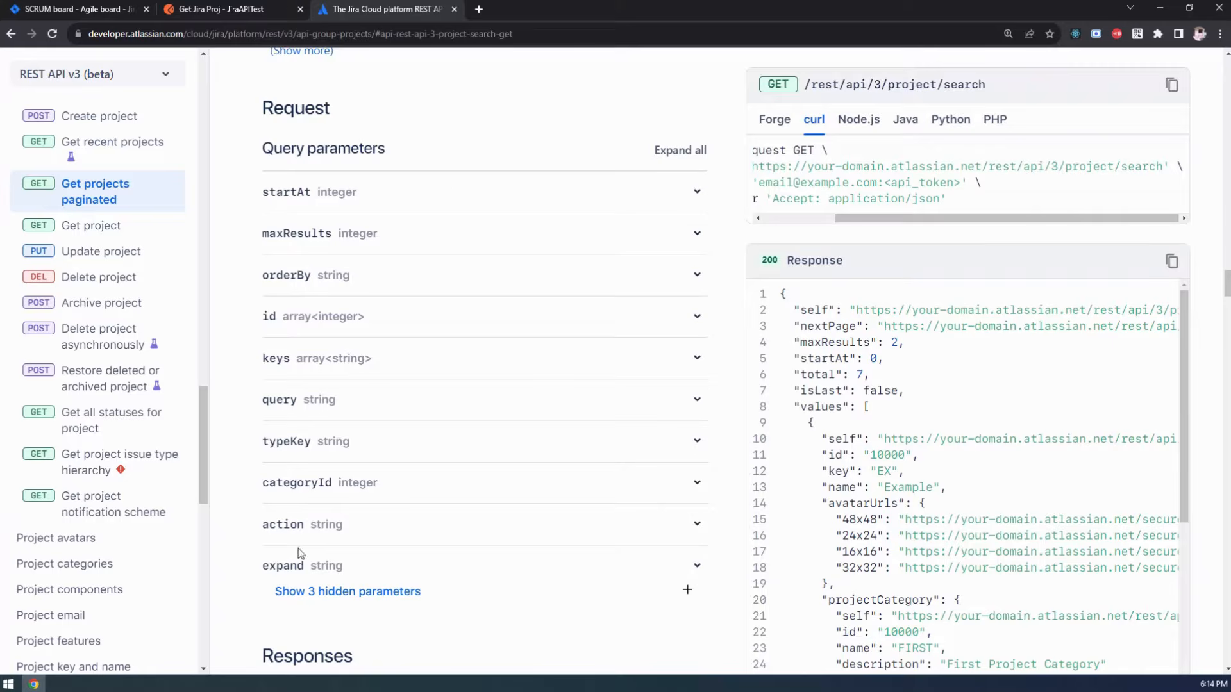
# Find the POST Create project endpoint in the API documentation and examine its template keys, required scopes and request body
pyautogui.scroll(1, 321, 484)
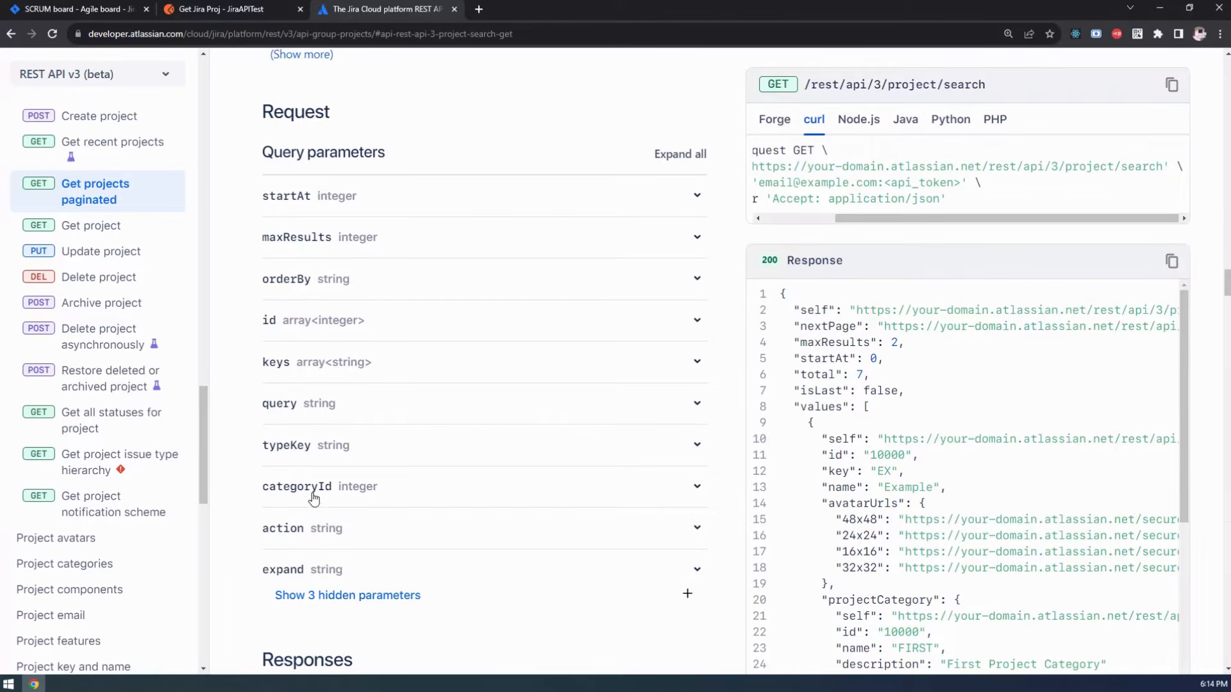
pyautogui.scroll(6, 555, 390)
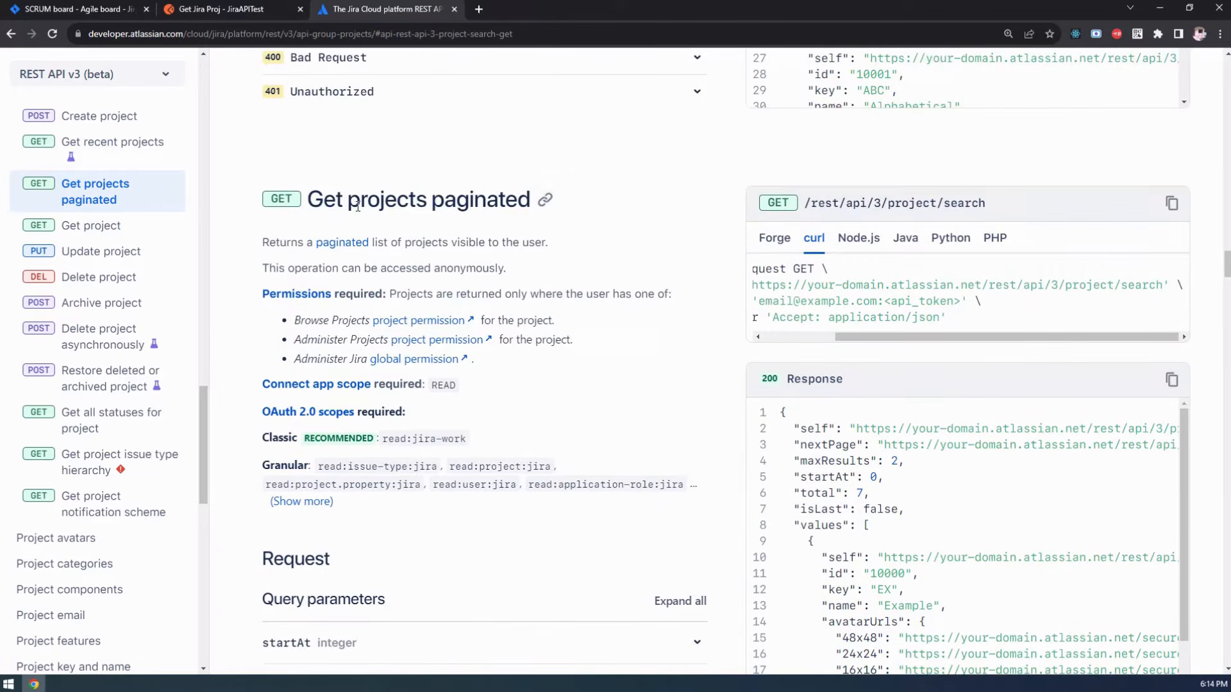
pyautogui.scroll(10, 522, 311)
pyautogui.scroll(15, 551, 370)
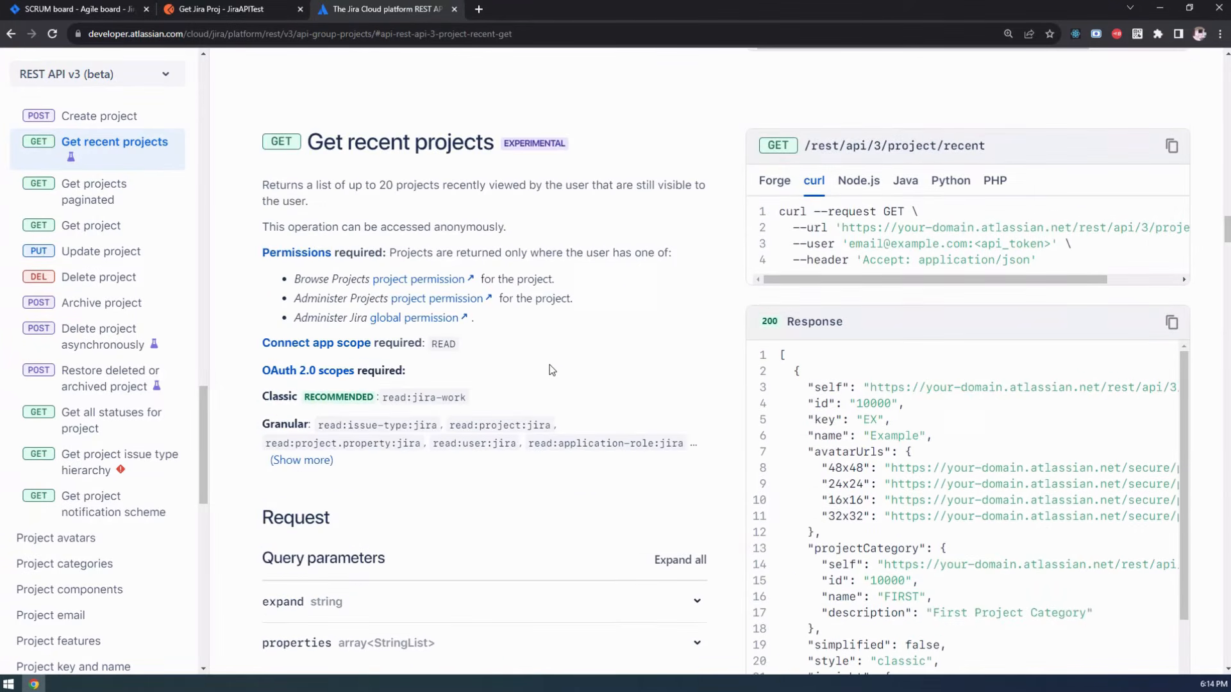
pyautogui.scroll(20, 559, 367)
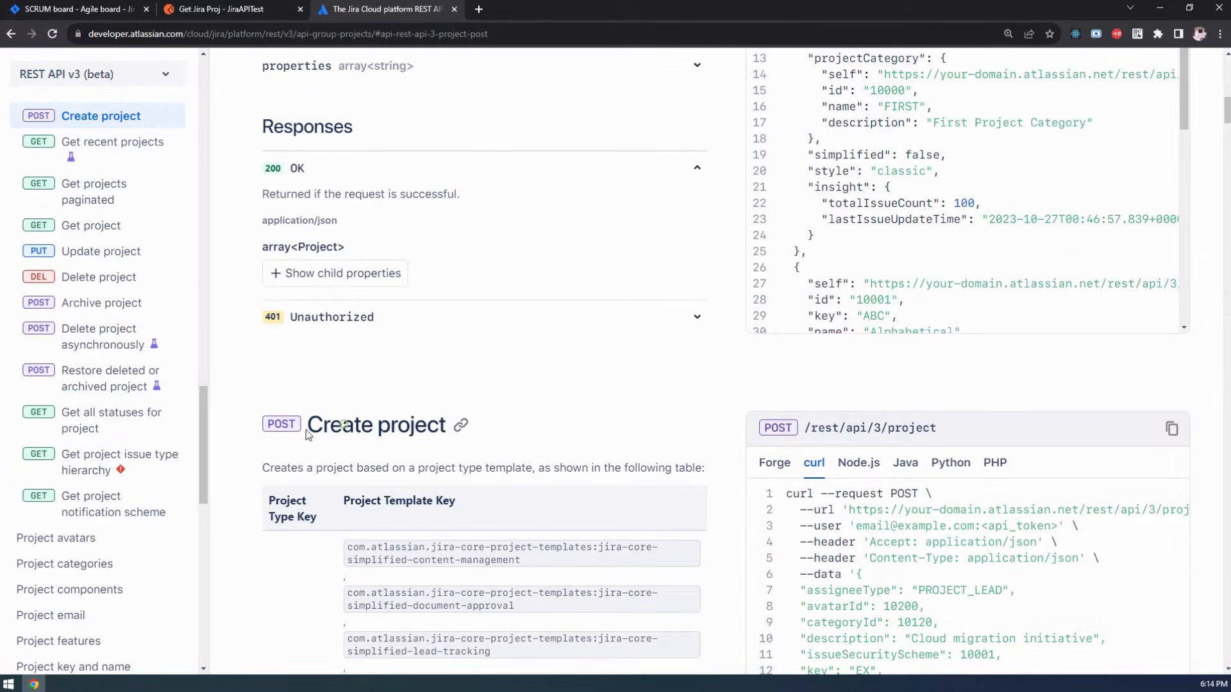
pyautogui.moveTo(310, 425); pyautogui.dragTo(448, 428)
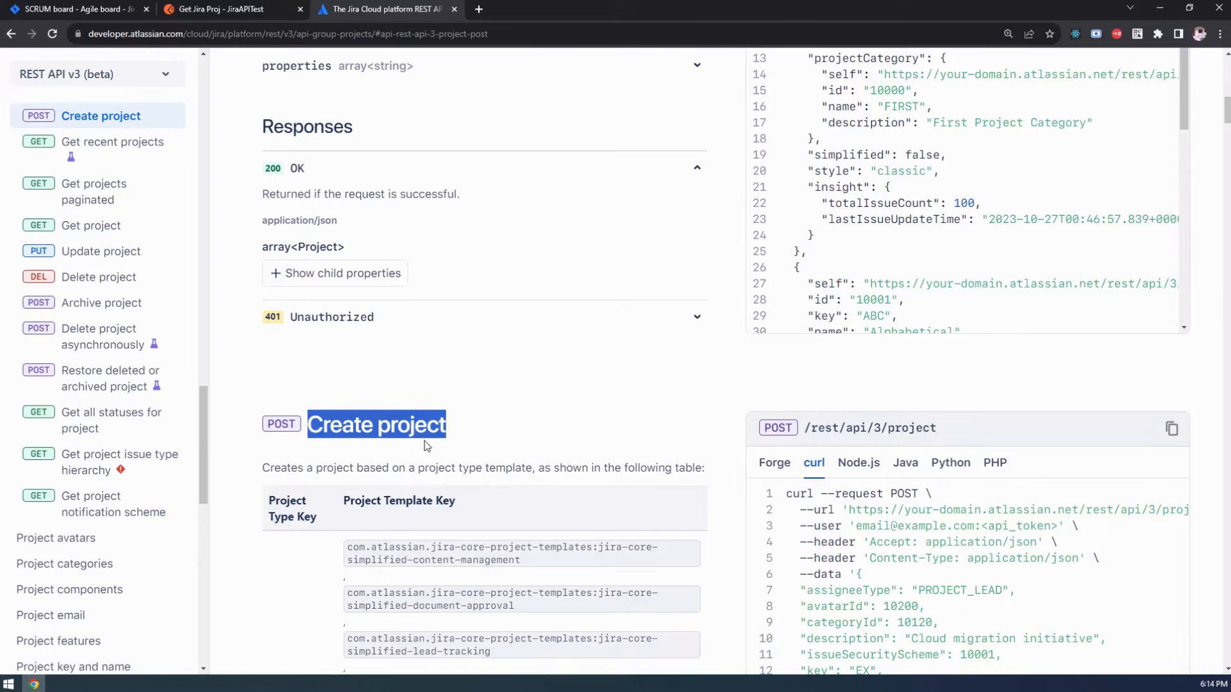
pyautogui.scroll(-2, 427, 446)
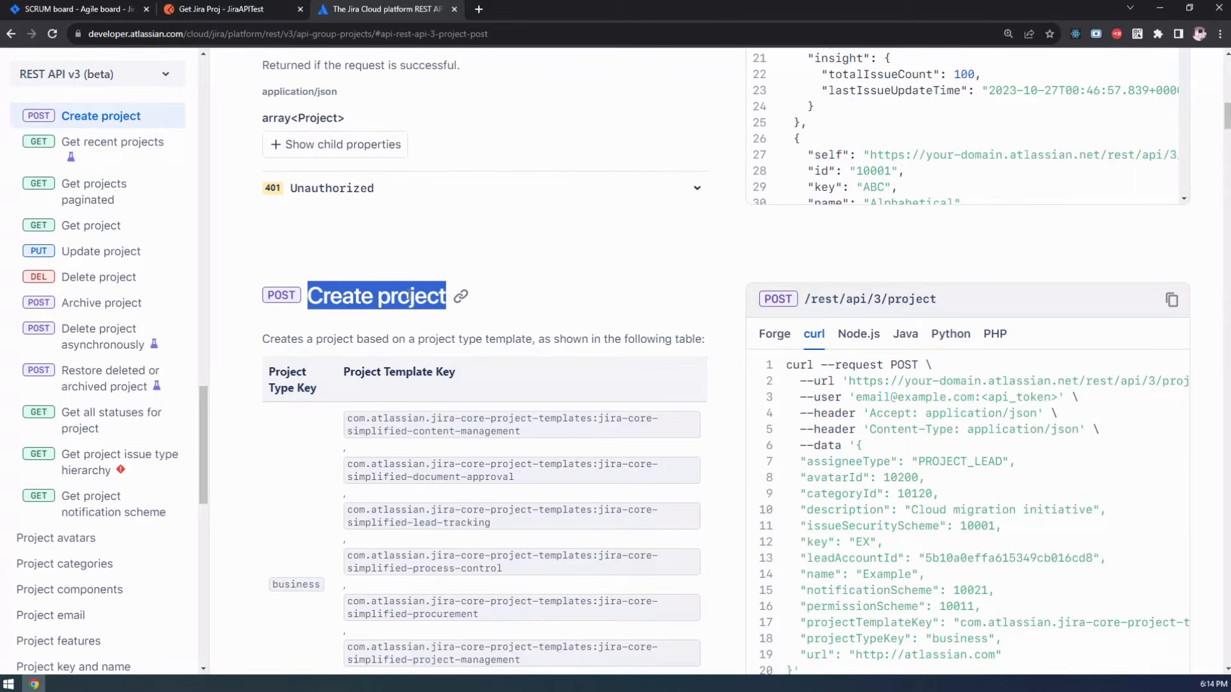
pyautogui.scroll(-20, 410, 297)
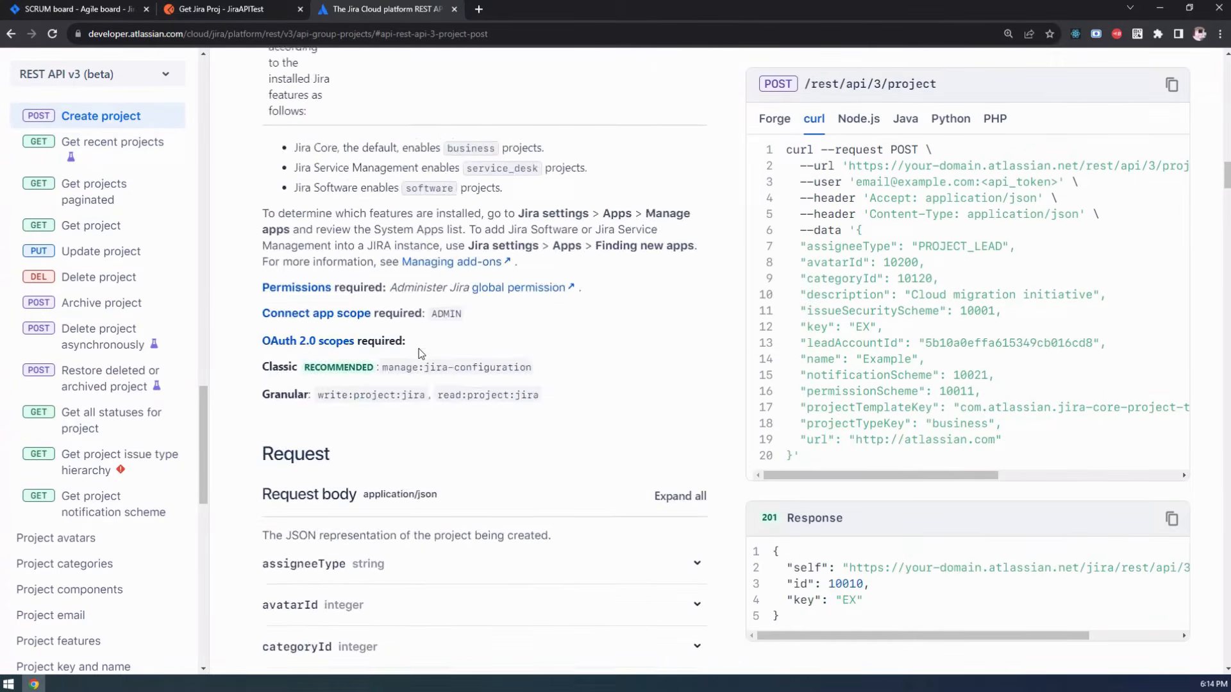
# Review the Get projects paginated endpoint in the API documentation and go back to the Create project section
pyautogui.scroll(-10, 422, 350)
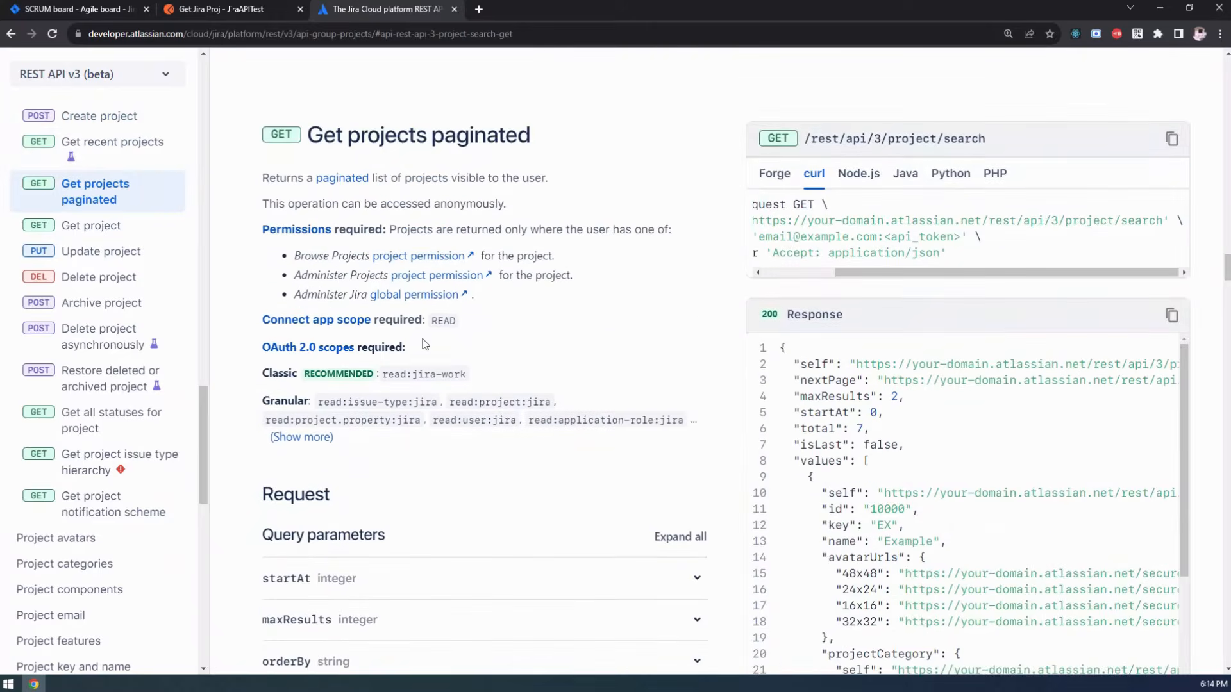
pyautogui.scroll(3, 466, 333)
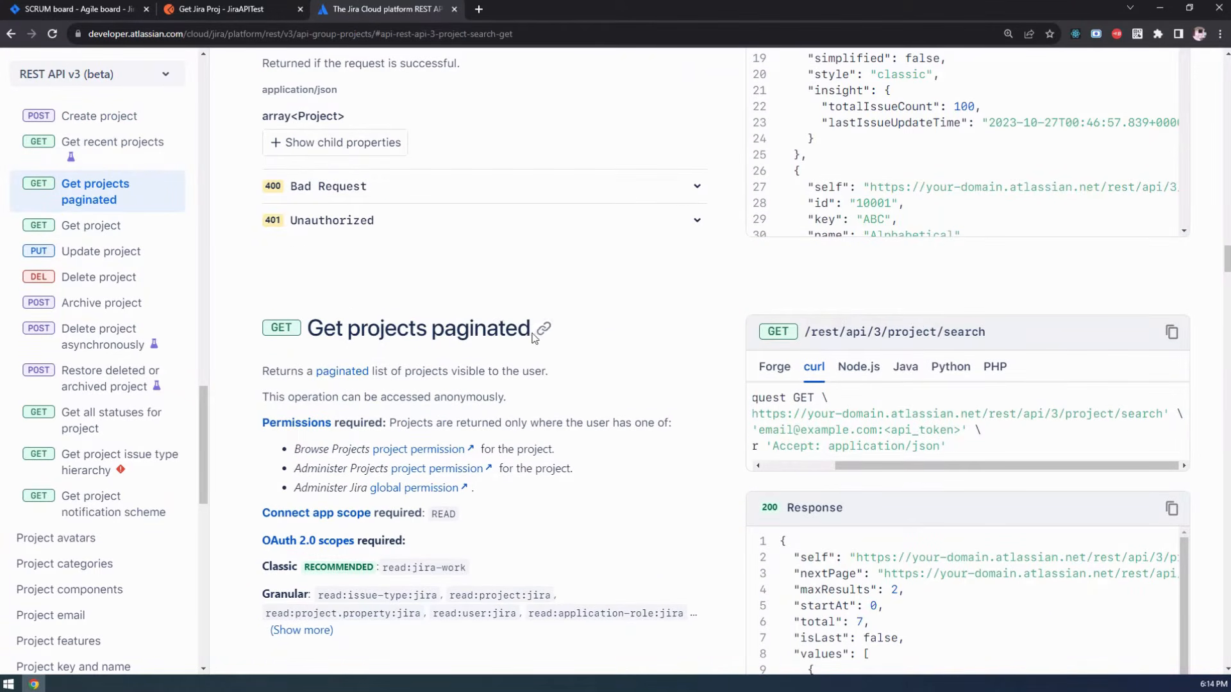
pyautogui.moveTo(531, 330); pyautogui.dragTo(320, 323)
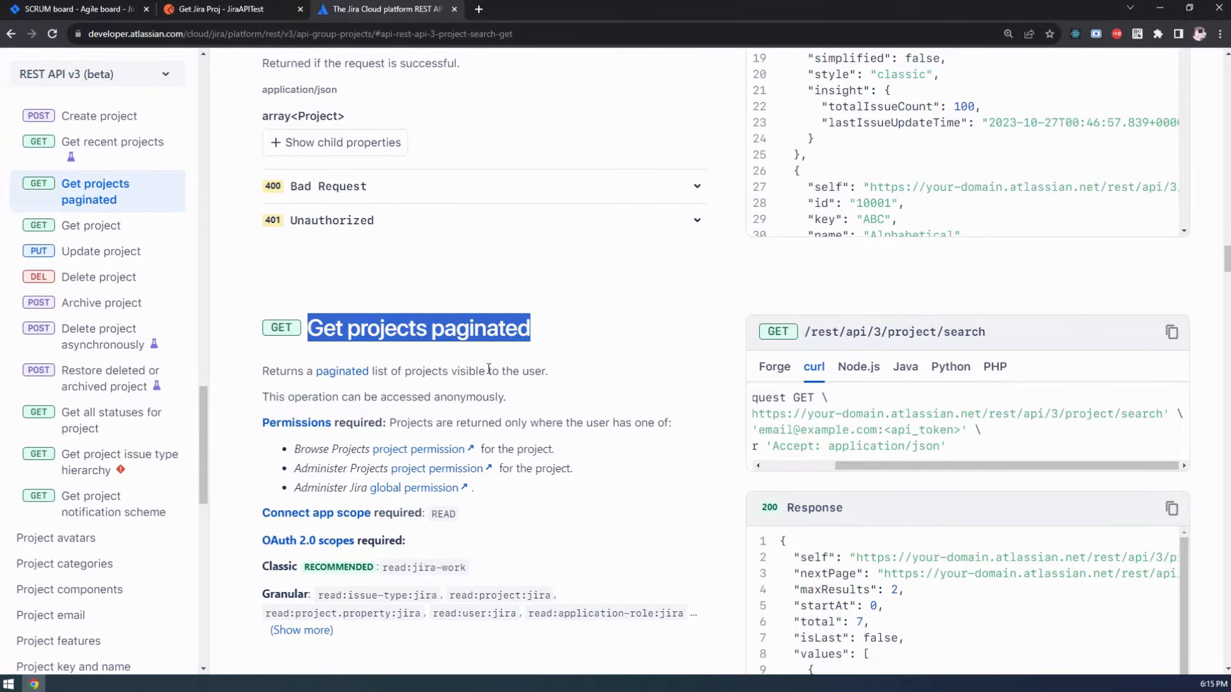
pyautogui.scroll(20, 488, 369)
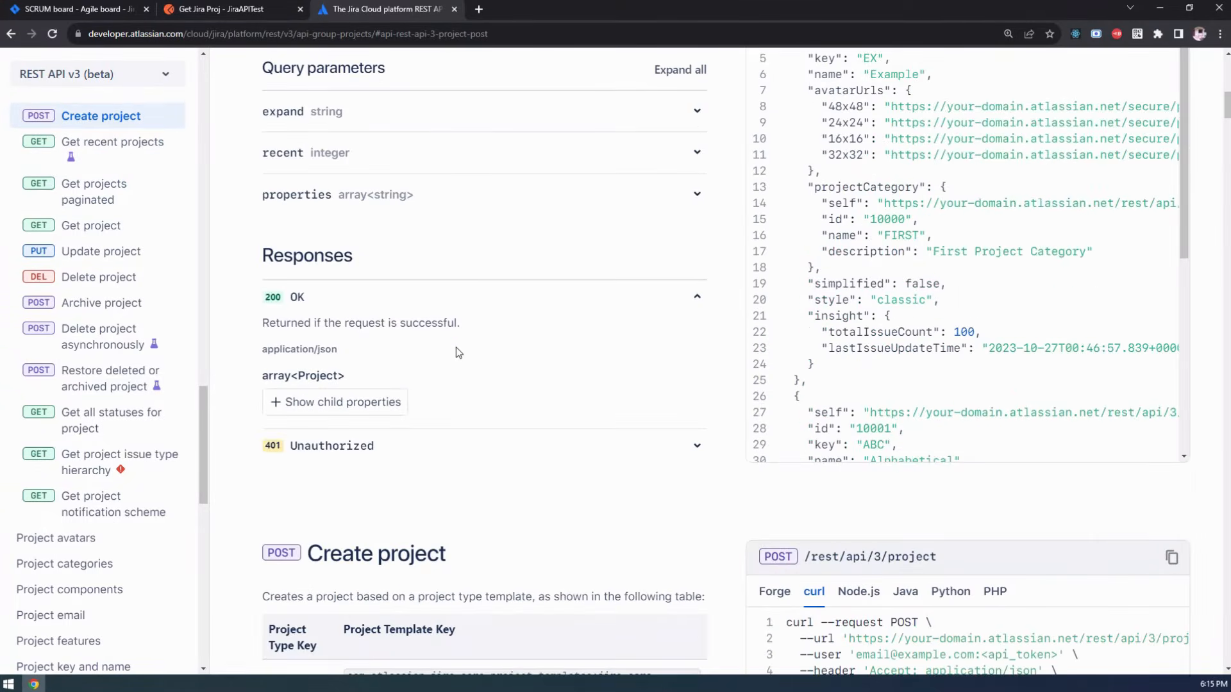
pyautogui.scroll(-4, 456, 352)
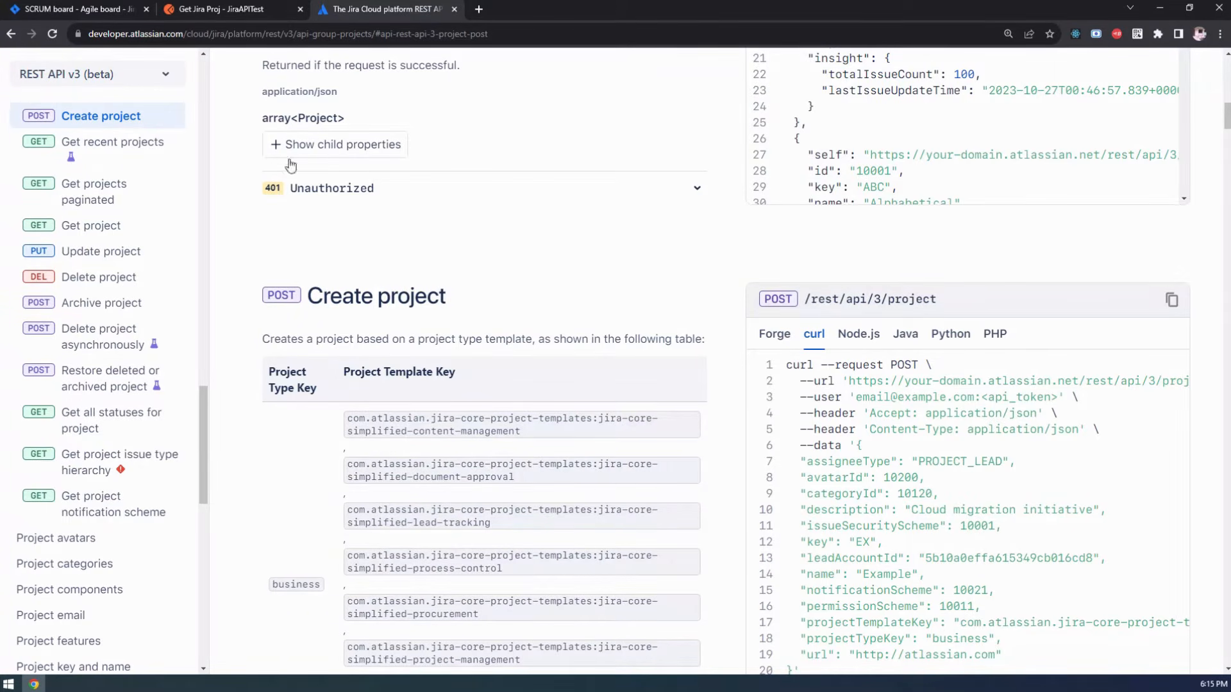
# Switch to the Jira SCRUM board and start creating a project from the Scrum software development template
pyautogui.click(98, 15)
pyautogui.click(540, 173)
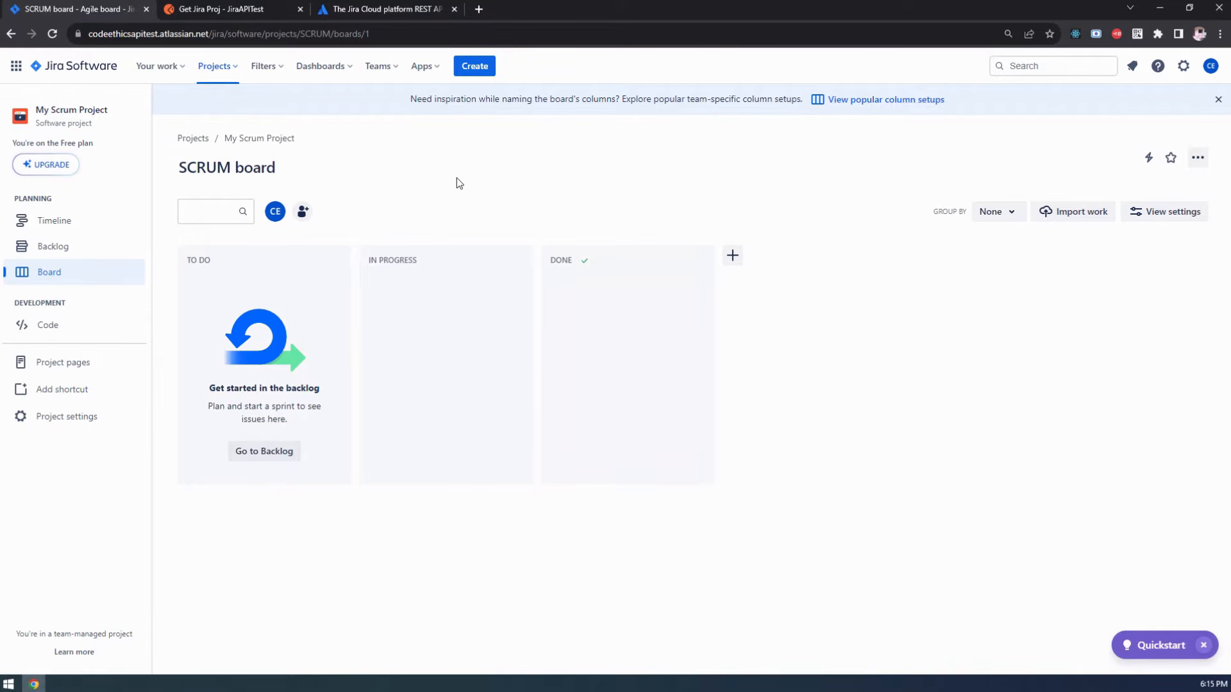
pyautogui.click(217, 66)
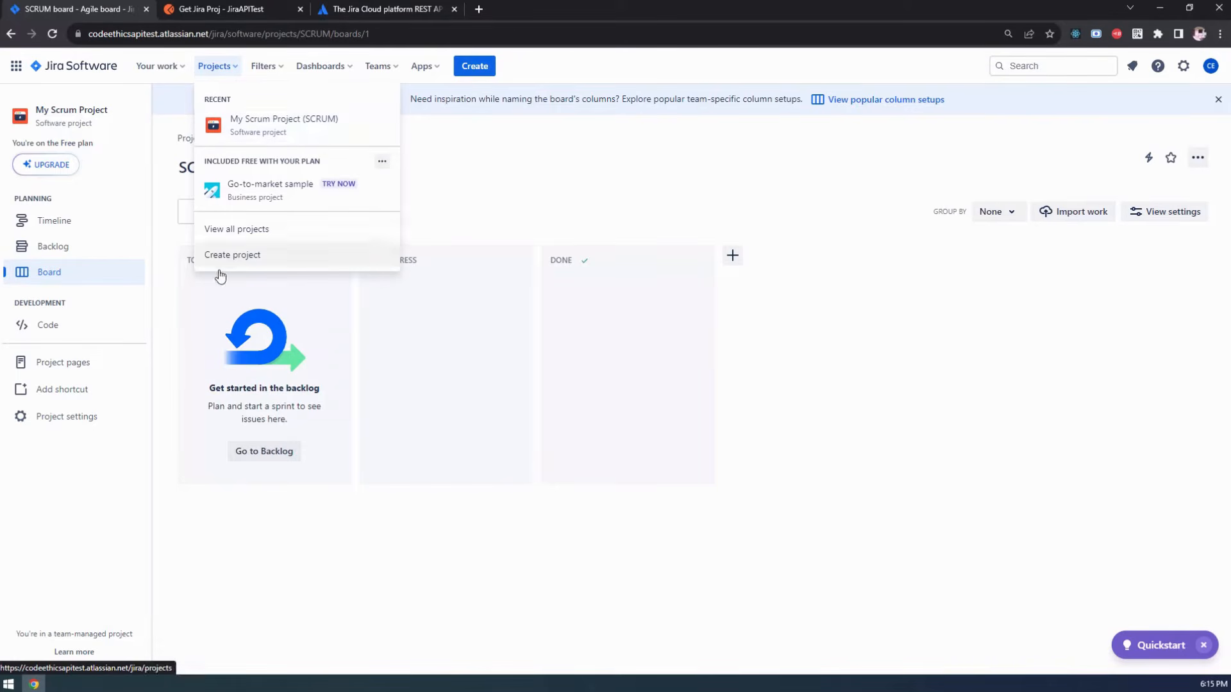
pyautogui.click(251, 257)
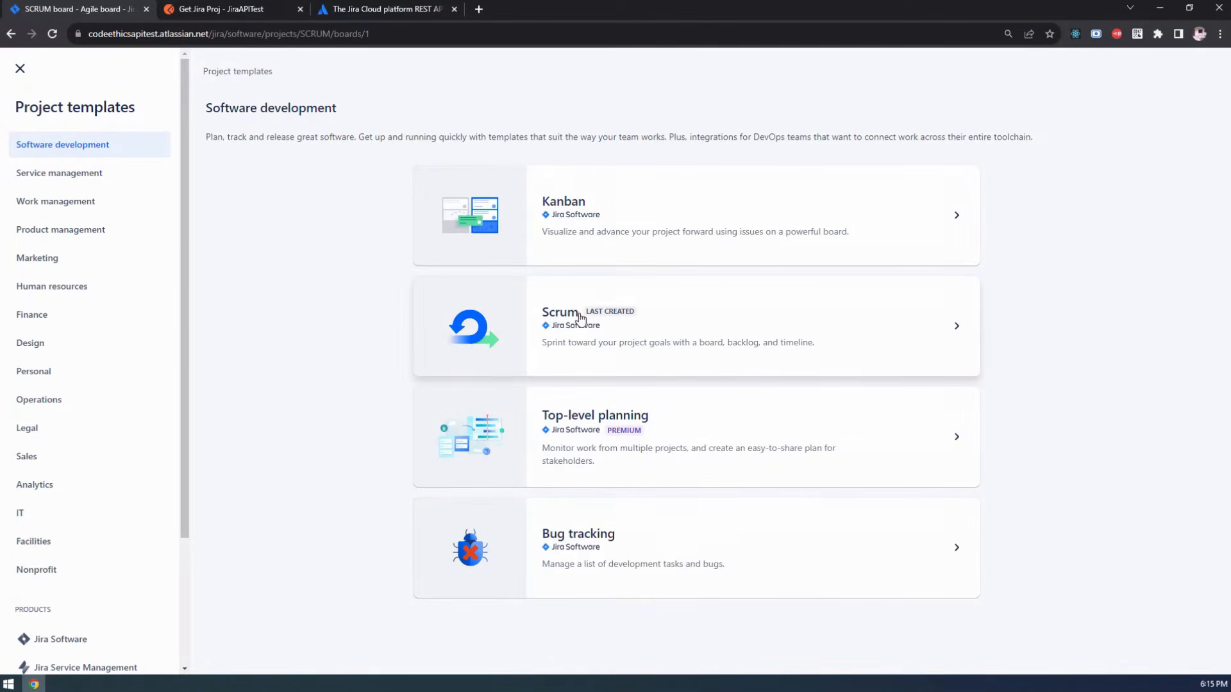
pyautogui.click(648, 347)
pyautogui.scroll(-2, 696, 340)
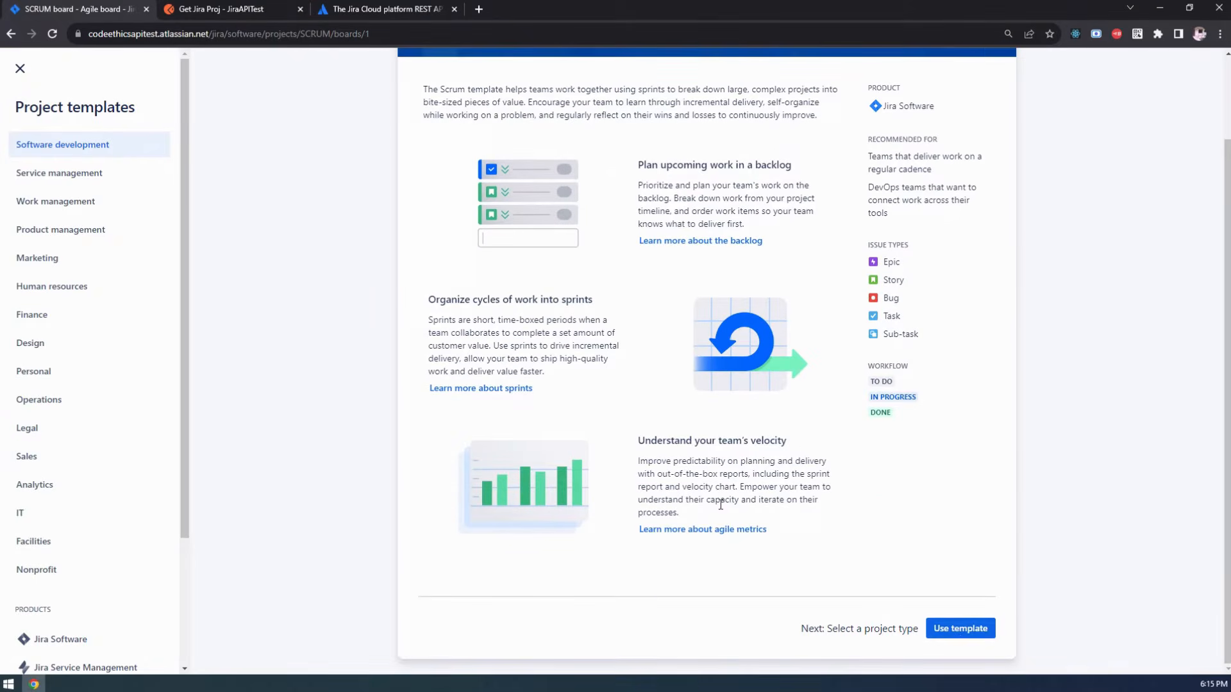
pyautogui.click(960, 637)
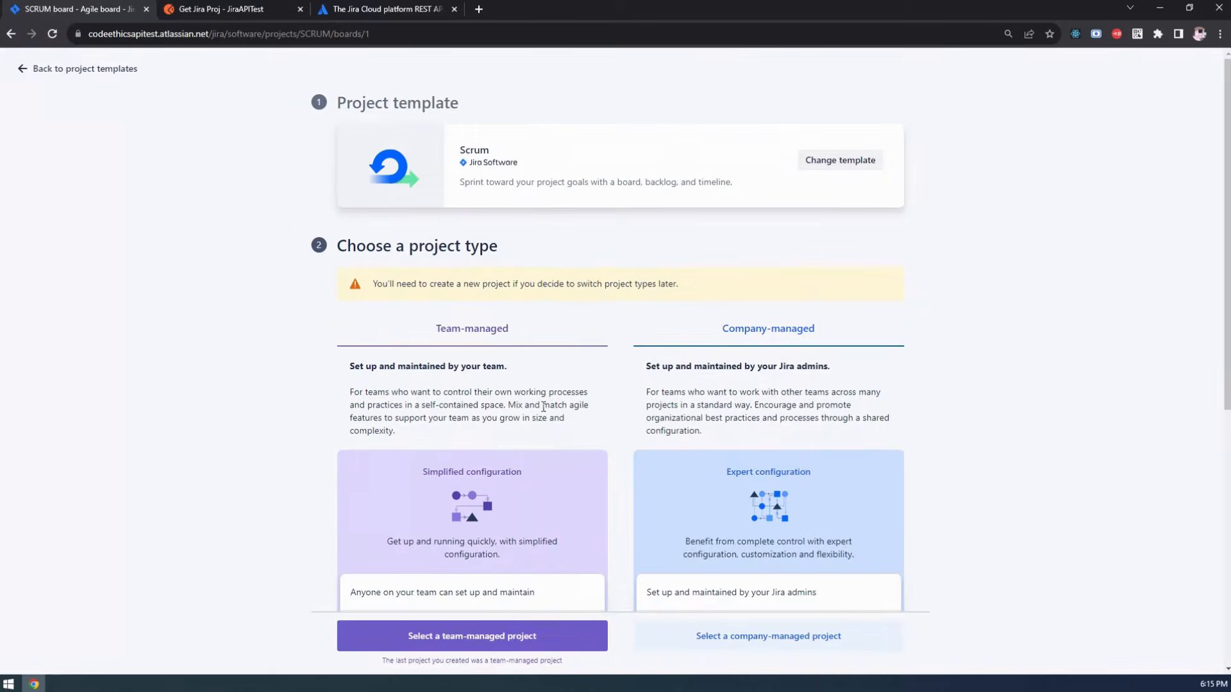
# Compare the team-managed and company-managed project types and choose a team-managed project
pyautogui.scroll(-7, 544, 407)
pyautogui.scroll(7, 513, 500)
pyautogui.scroll(-7, 481, 603)
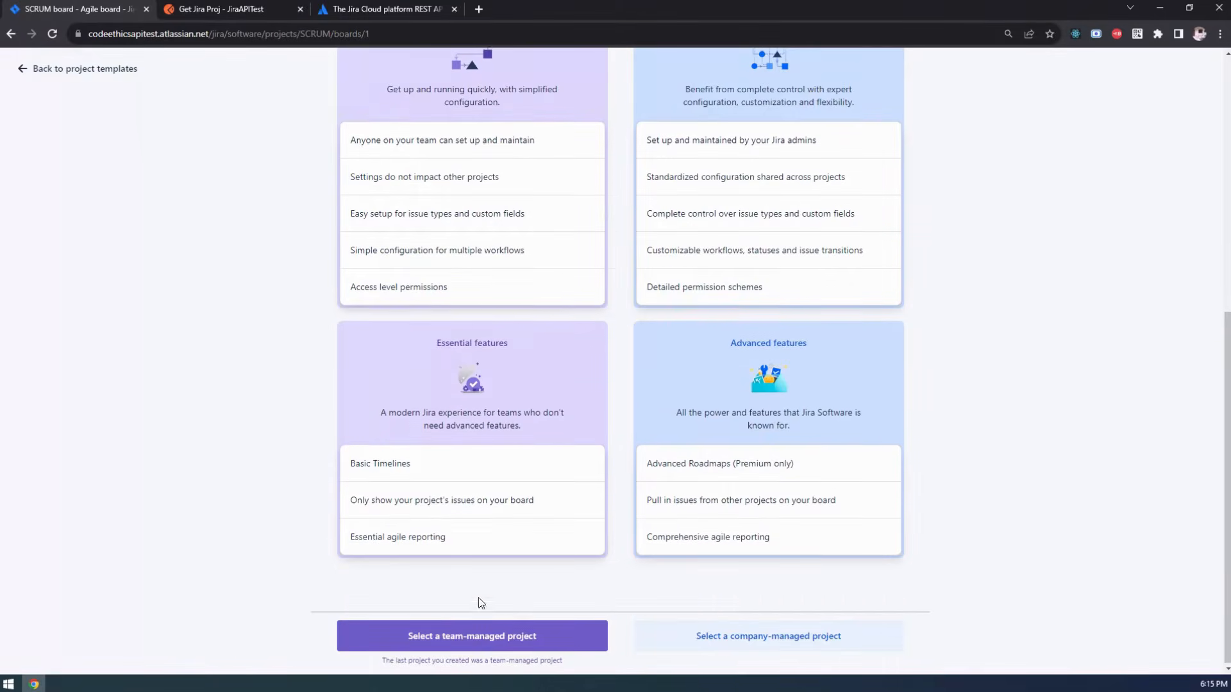
pyautogui.click(468, 641)
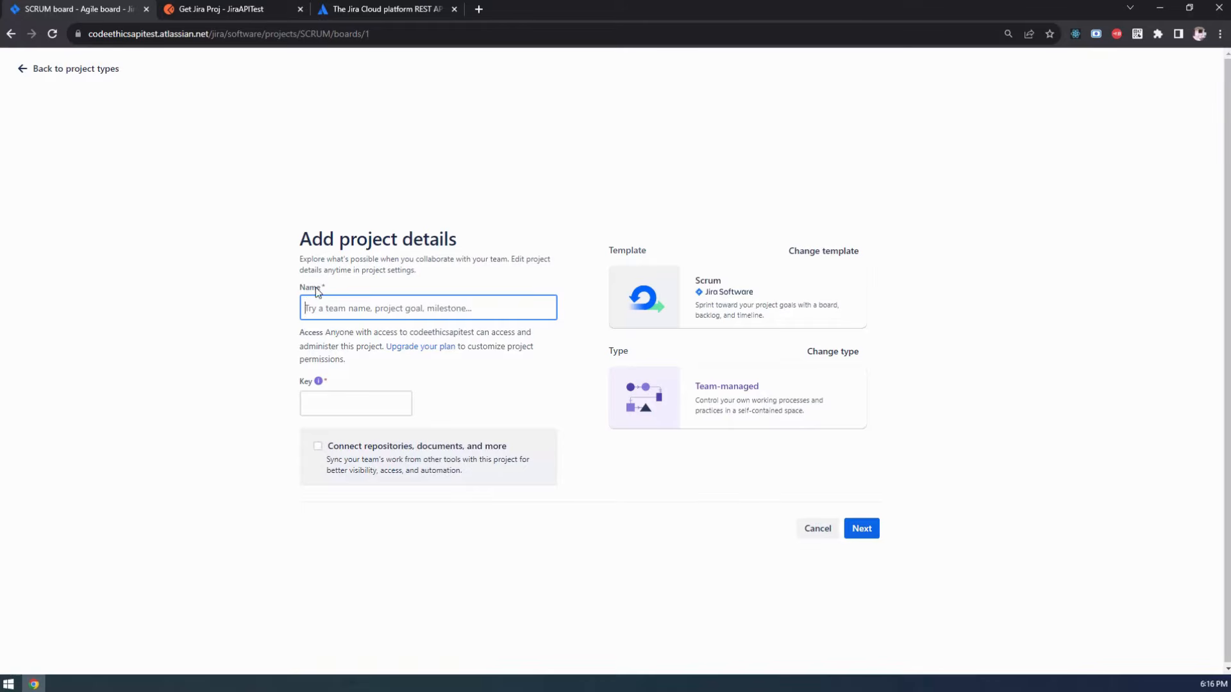
# Examine the required name and key fields of the new project, then leave project creation and return to the board
pyautogui.click(339, 406)
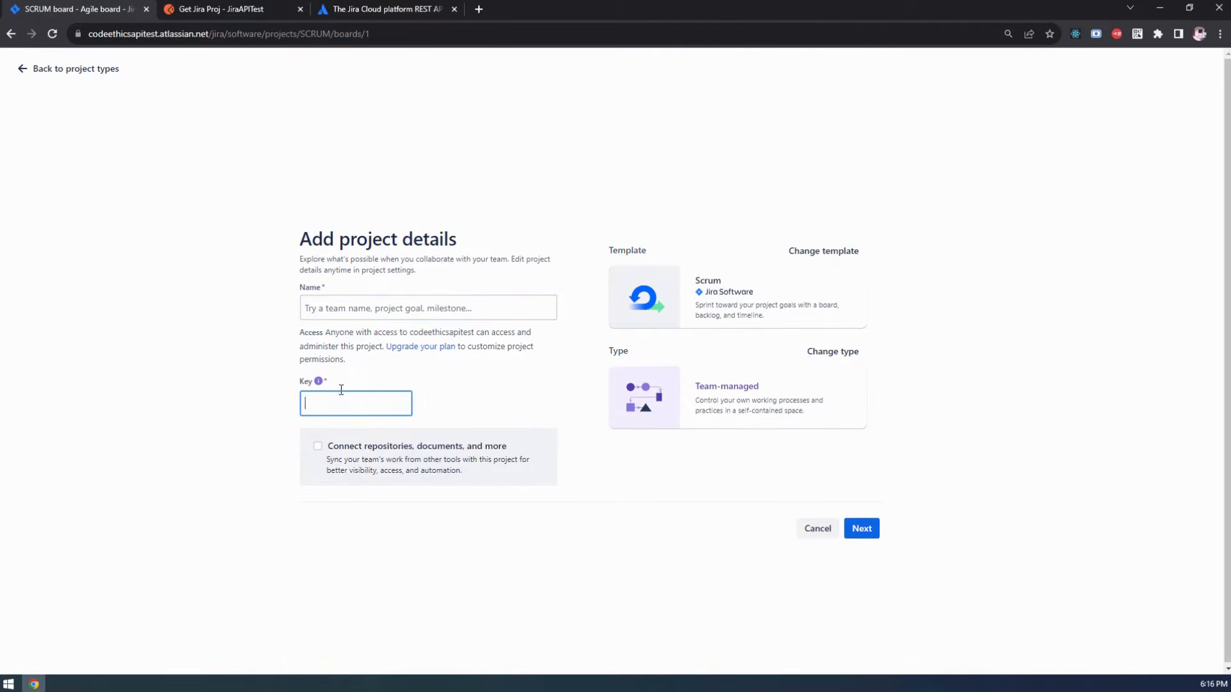
pyautogui.click(365, 307)
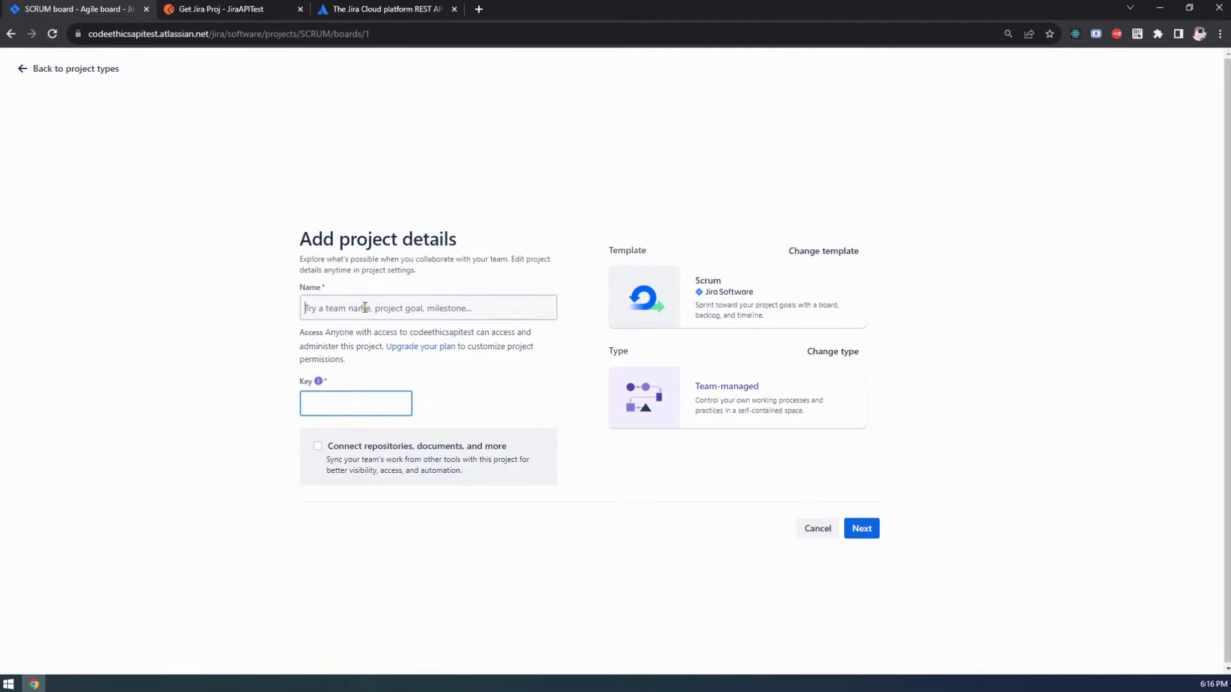
pyautogui.click(352, 402)
pyautogui.doubleClick(337, 403)
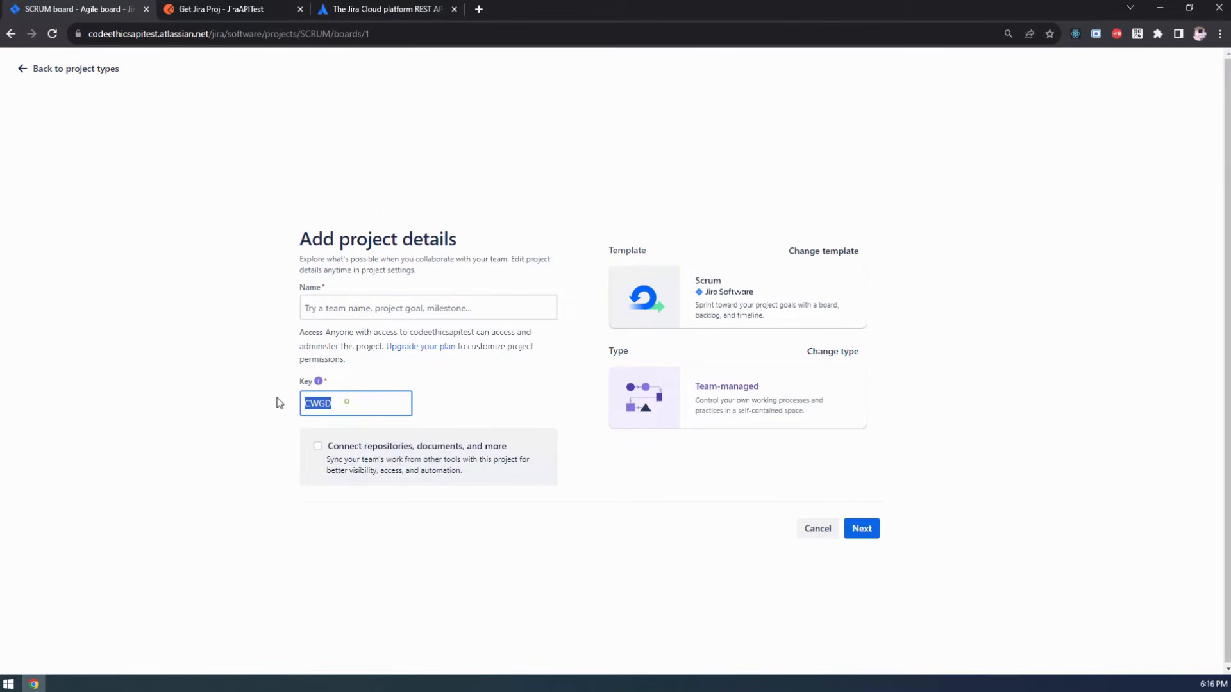
pyautogui.press('BackSpace')
pyautogui.click(219, 373)
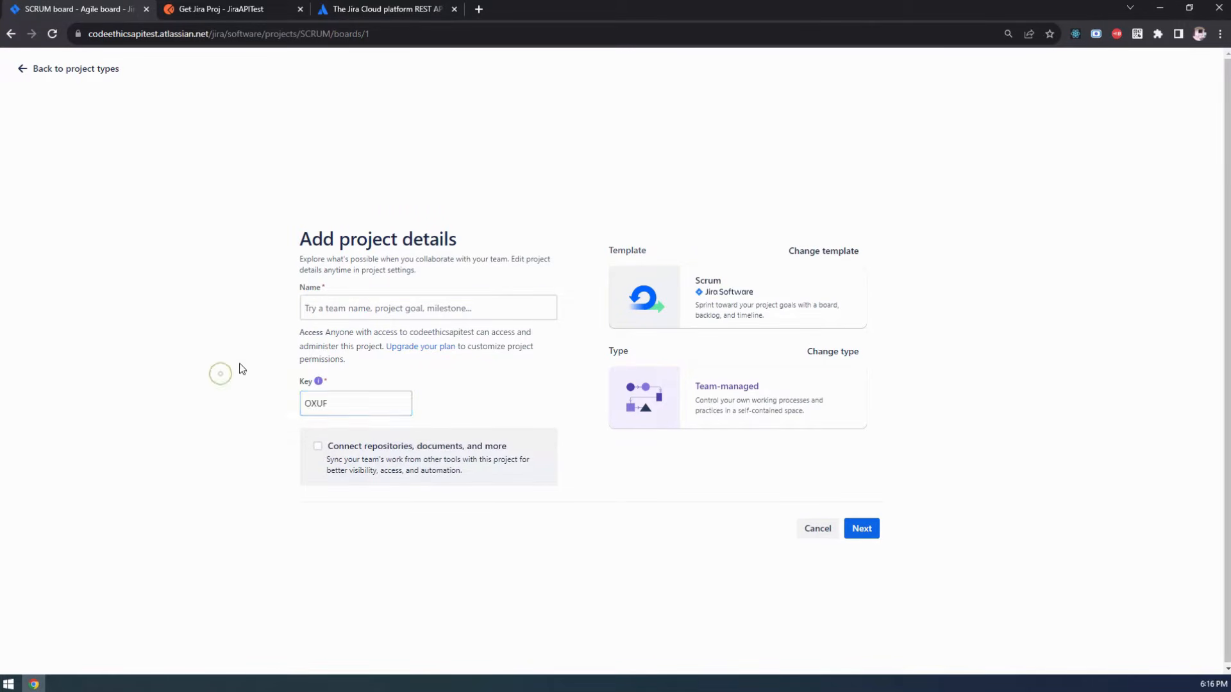
pyautogui.click(26, 70)
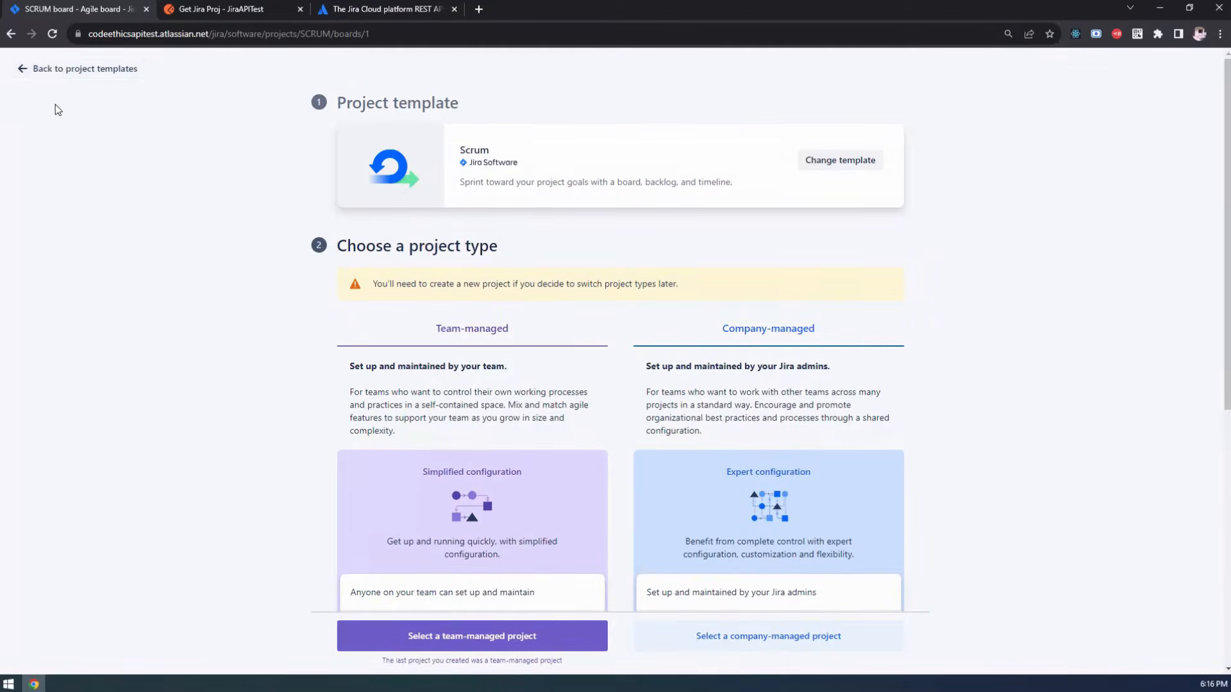
pyautogui.click(26, 69)
pyautogui.click(19, 69)
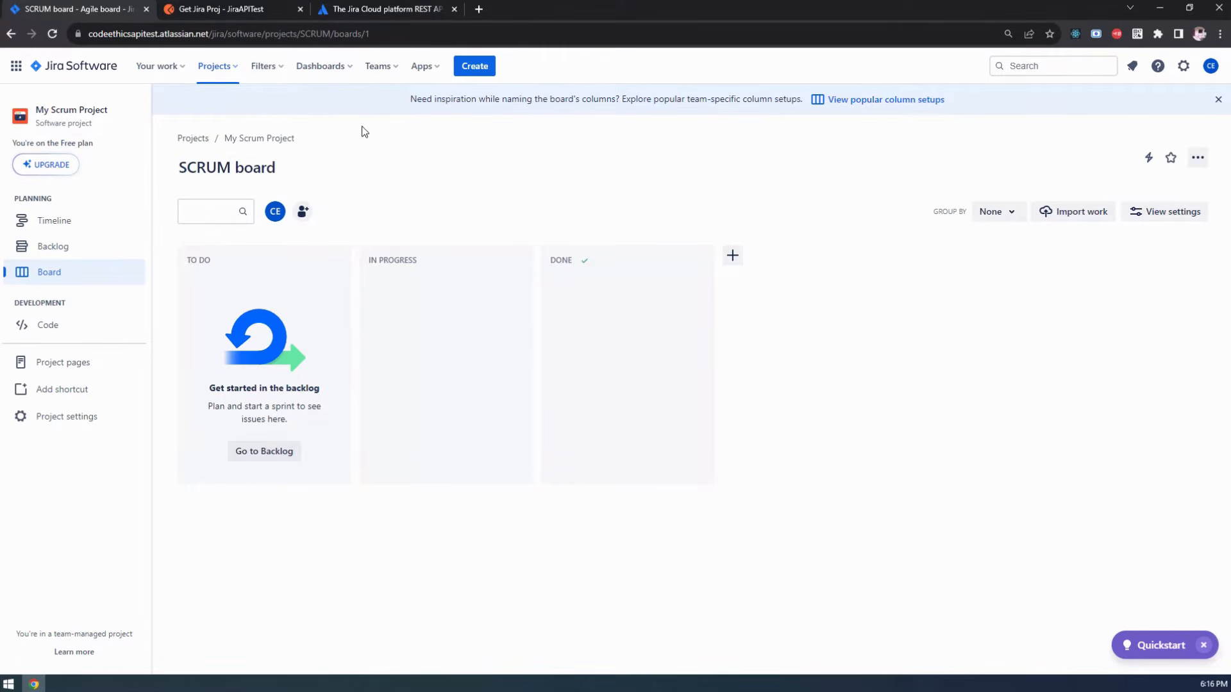
# Examine the issue types offered in the Create issue form, close it without creating an issue, and check the recent projects
pyautogui.click(477, 68)
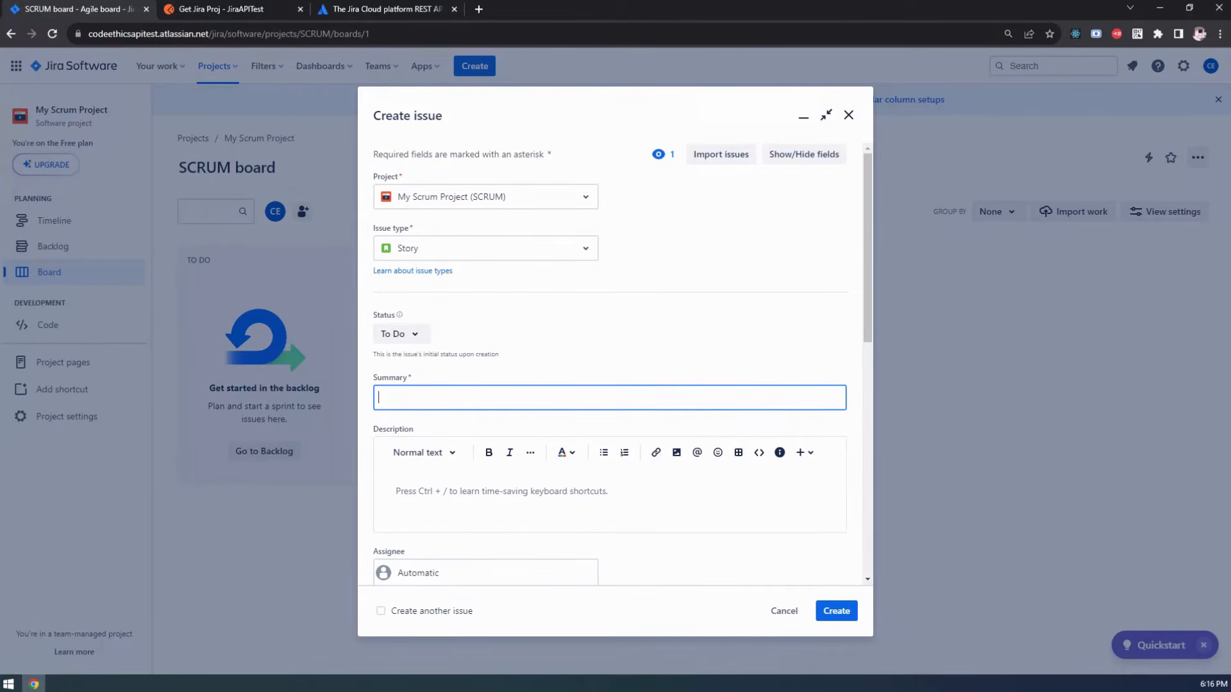
pyautogui.click(583, 249)
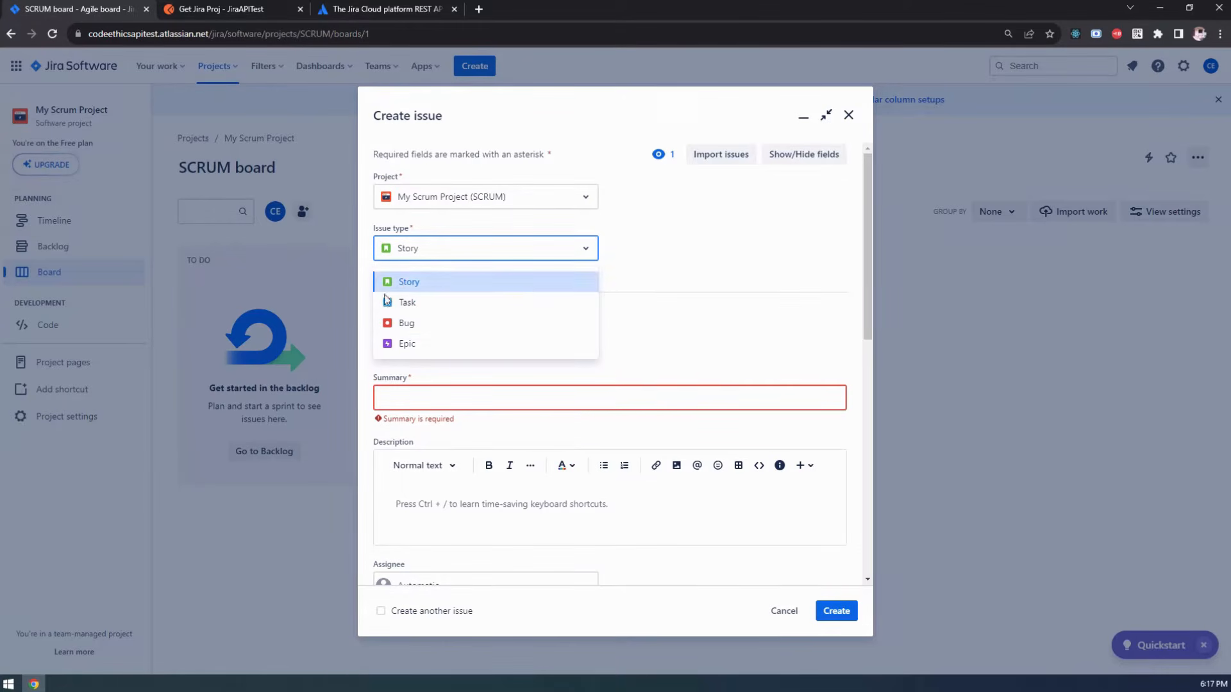
pyautogui.click(684, 247)
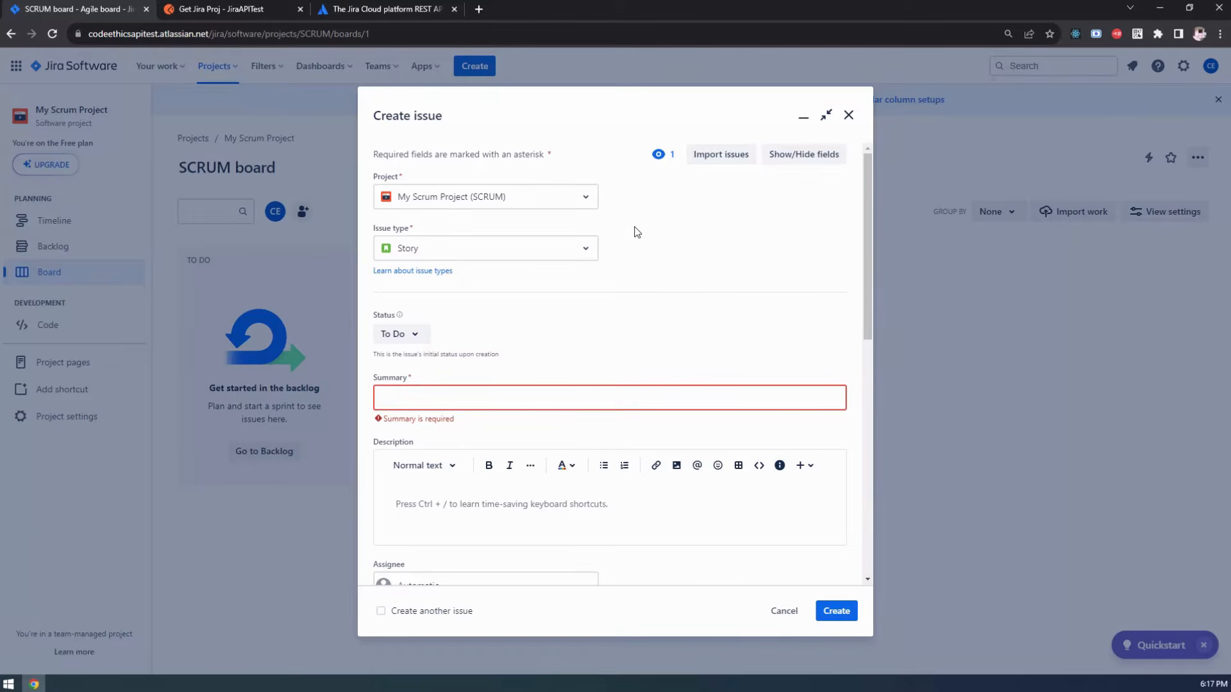
pyautogui.click(584, 249)
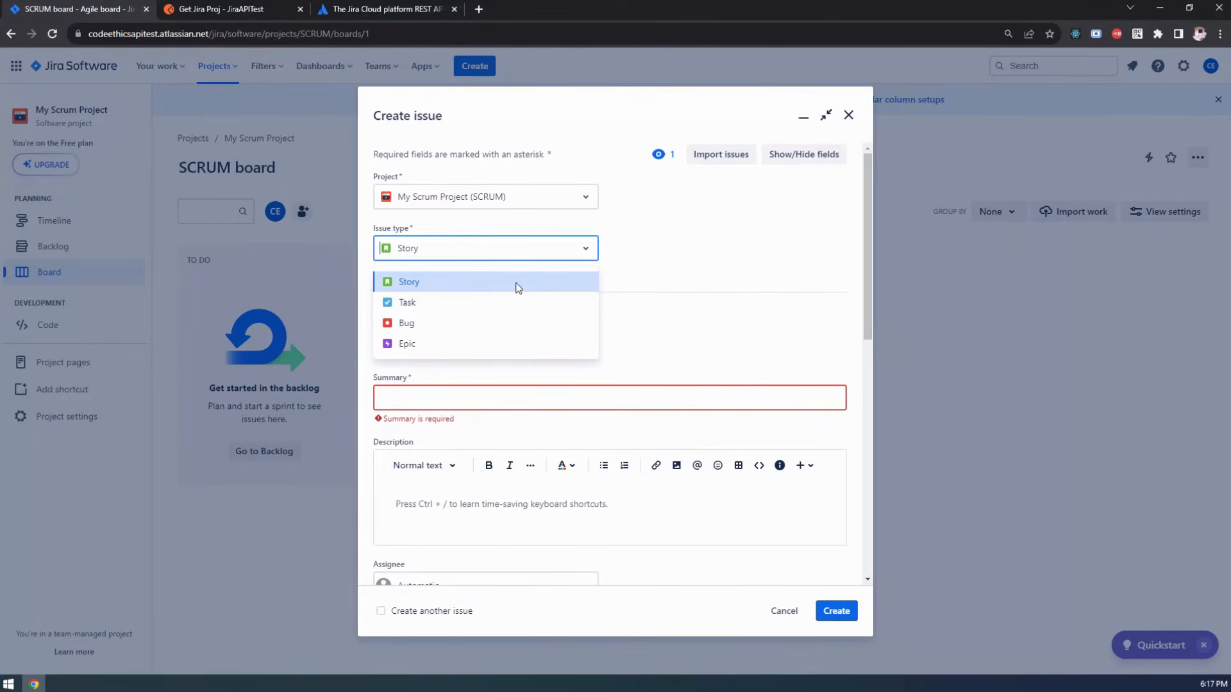
pyautogui.click(513, 283)
pyautogui.click(849, 116)
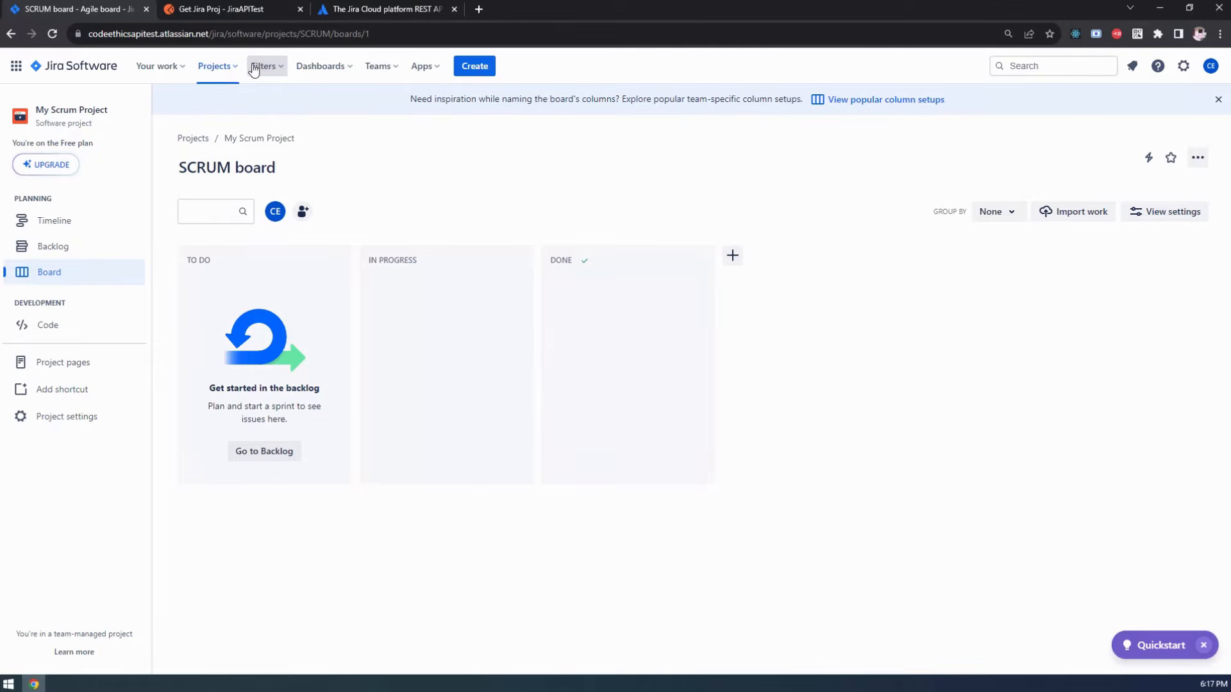
pyautogui.click(221, 69)
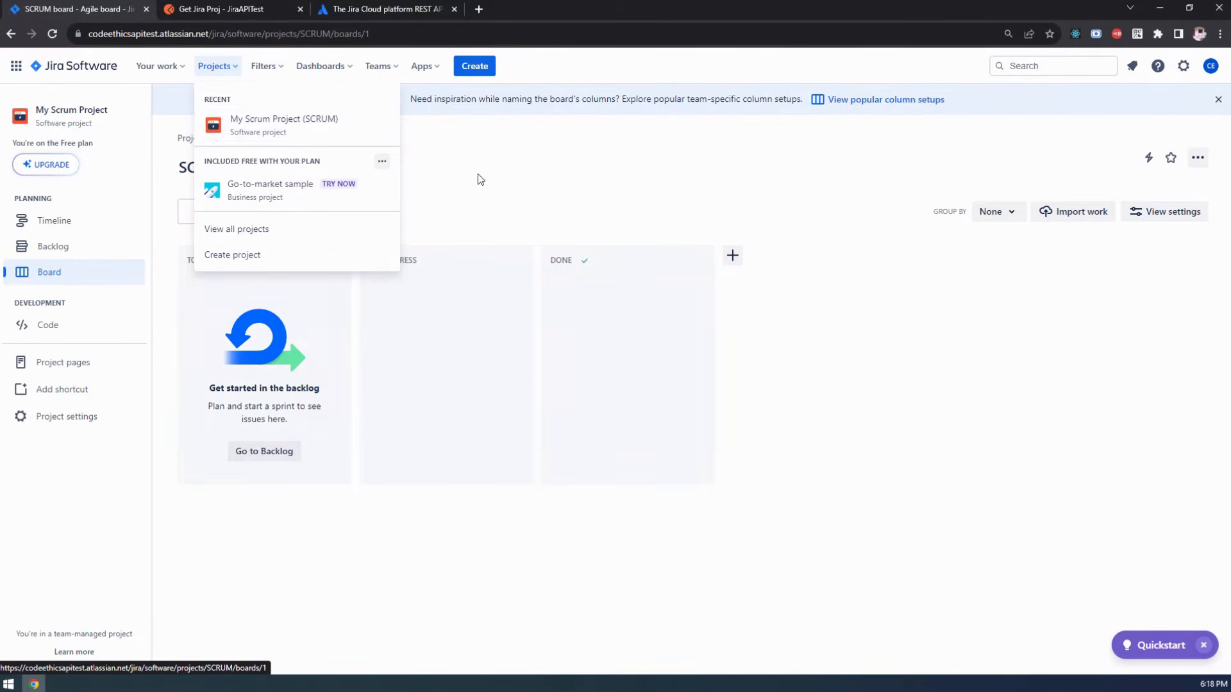
pyautogui.click(466, 158)
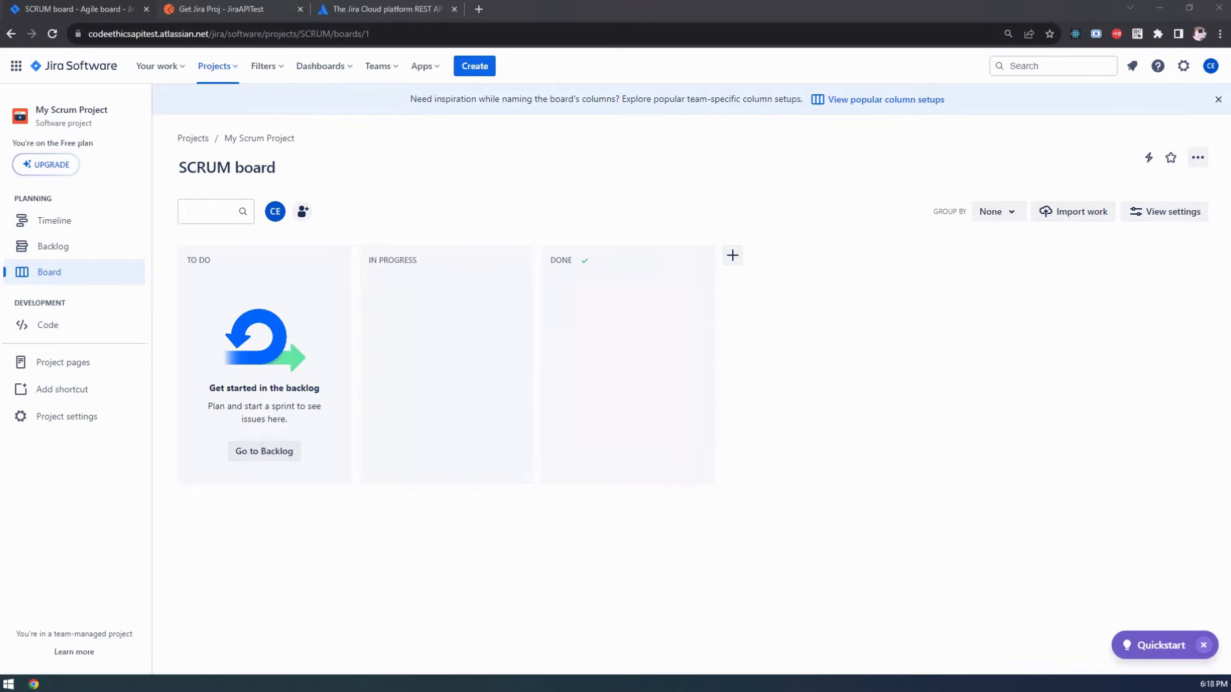
# Switch to Notepad and list "FrontEnd", "BackEnd" and "QA Proj" on separate lines
pyautogui.moveTo(563, 387); pyautogui.dragTo(611, 374)
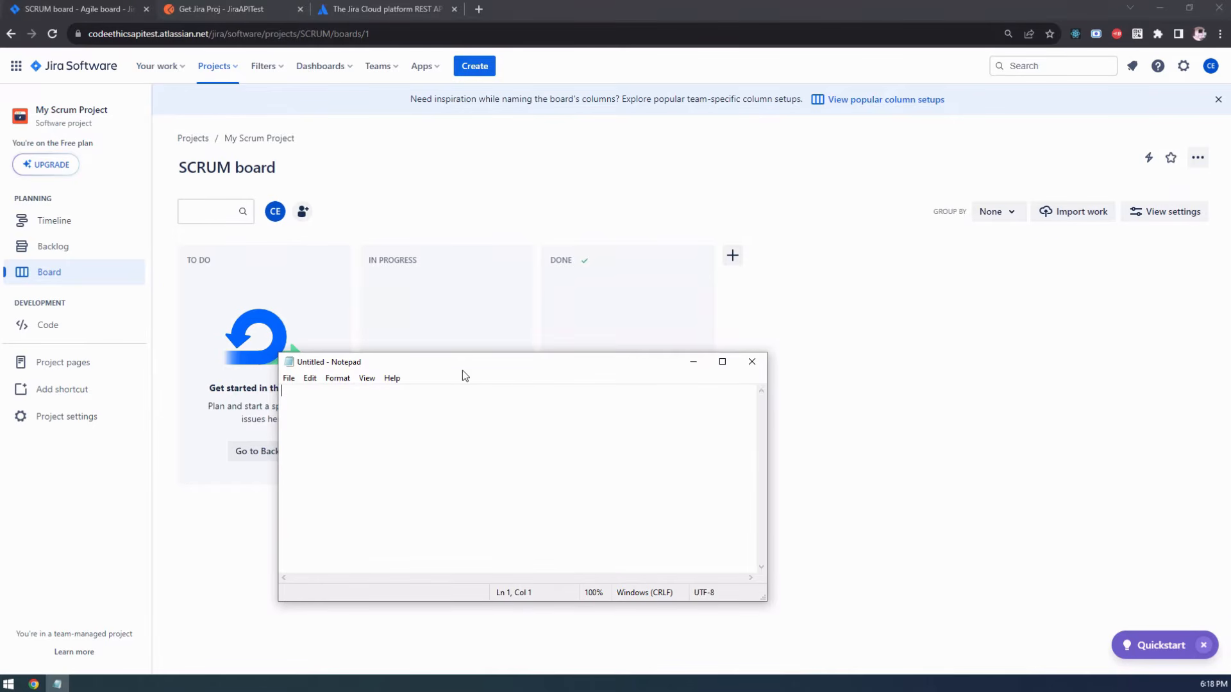
pyautogui.write('Front')
pyautogui.write('End ')
pyautogui.write('BAckEn')
pyautogui.write('d')
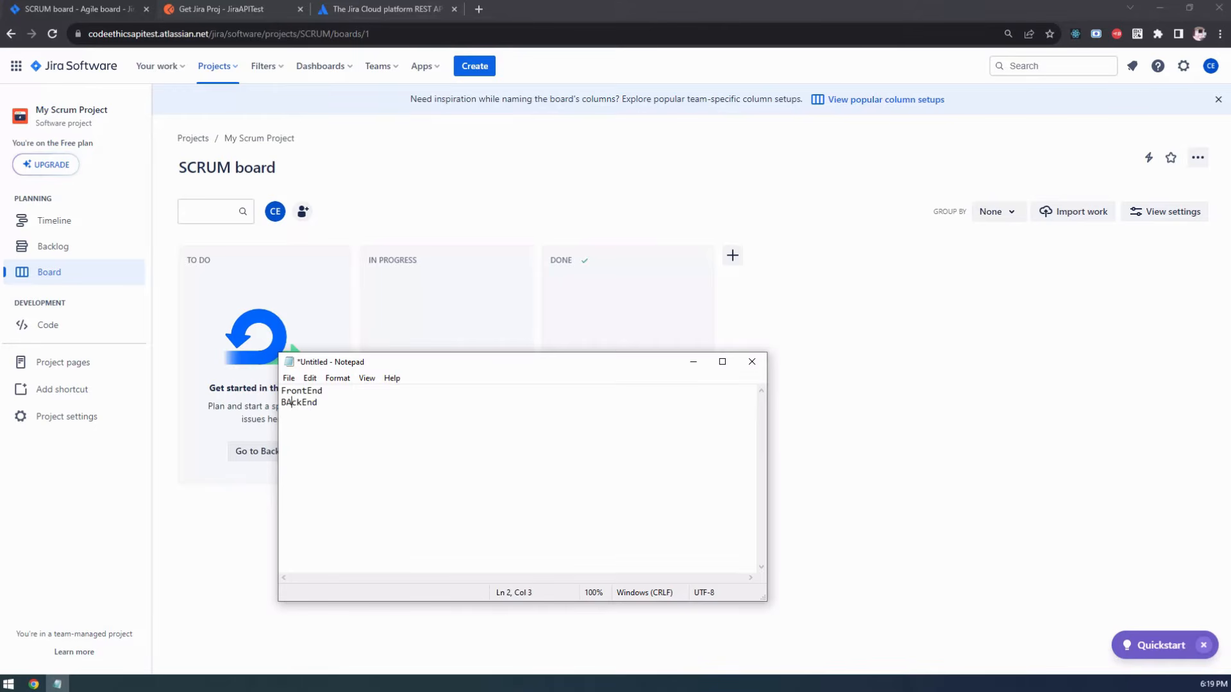
pyautogui.press('BackSpace')
pyautogui.write('a')
pyautogui.press('End')
pyautogui.write('QA Proj')
# Append "Proj" to the BackEnd and FrontEnd lines and add a fourth line reading "Payment"
pyautogui.click(330, 402)
pyautogui.write('Proj')
pyautogui.click(335, 391)
pyautogui.write('Proj')
pyautogui.click(327, 417)
pyautogui.press('Return')
pyautogui.write('UI')
pyautogui.press('BackSpace')
pyautogui.press('BackSpace')
pyautogui.write('Payment')
pyautogui.click(355, 392)
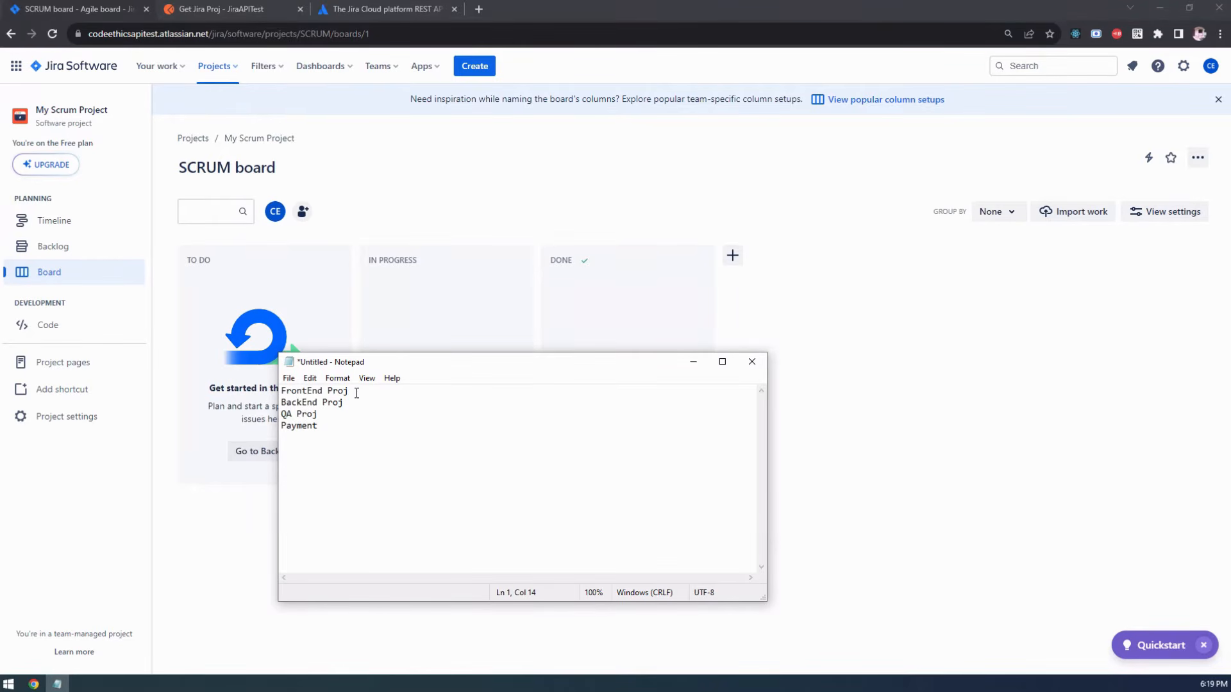
# Highlight the FrontEnd, BackEnd and QA project lines one after another in the note
pyautogui.click(327, 423)
pyautogui.click(360, 392)
pyautogui.hotkey('shift', 'Home')
pyautogui.moveTo(345, 402); pyautogui.dragTo(286, 411)
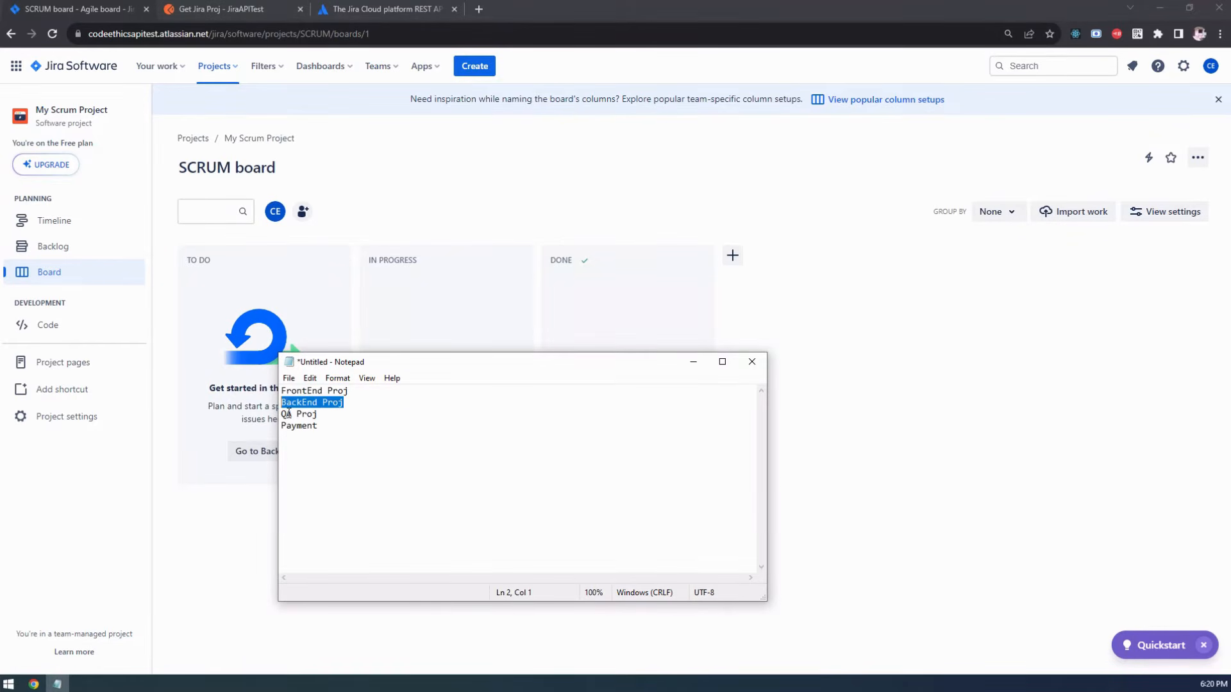
pyautogui.click(326, 415)
pyautogui.hotkey('shift', 'Home')
pyautogui.click(329, 426)
pyautogui.click(355, 394)
pyautogui.hotkey('shift', 'Home')
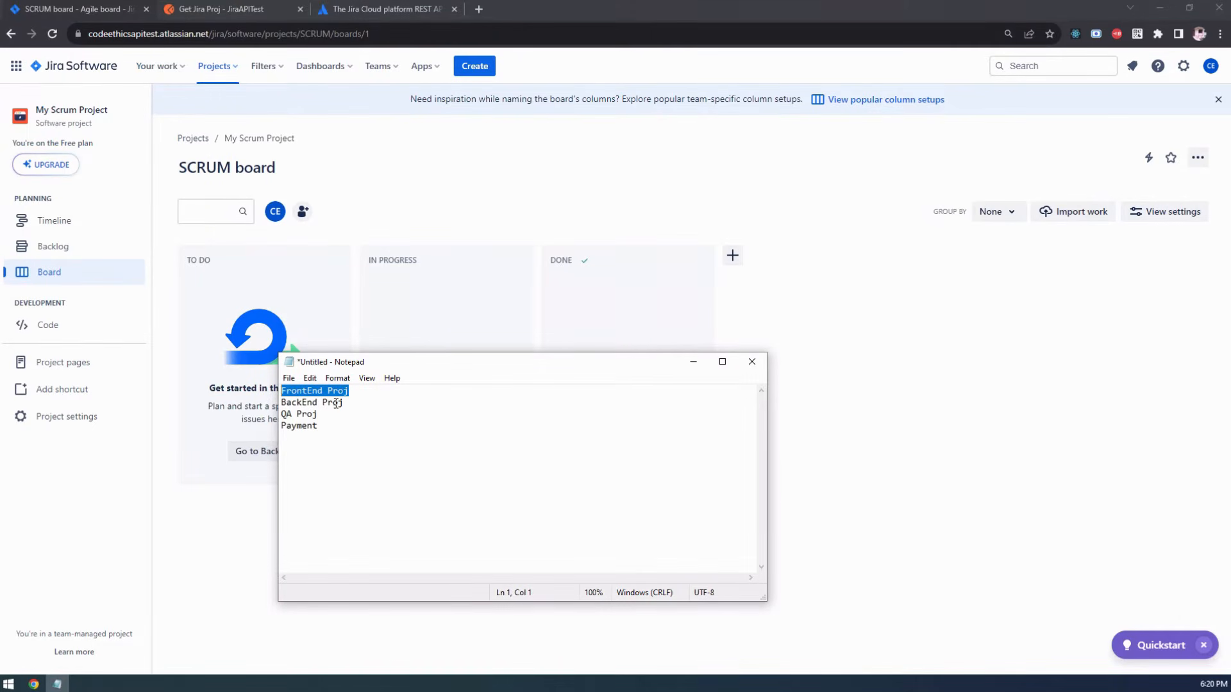
# Compare the BackEnd, QA and Payment entries by highlighting them, ending with the whole four-line list selected
pyautogui.moveTo(324, 427); pyautogui.dragTo(277, 400)
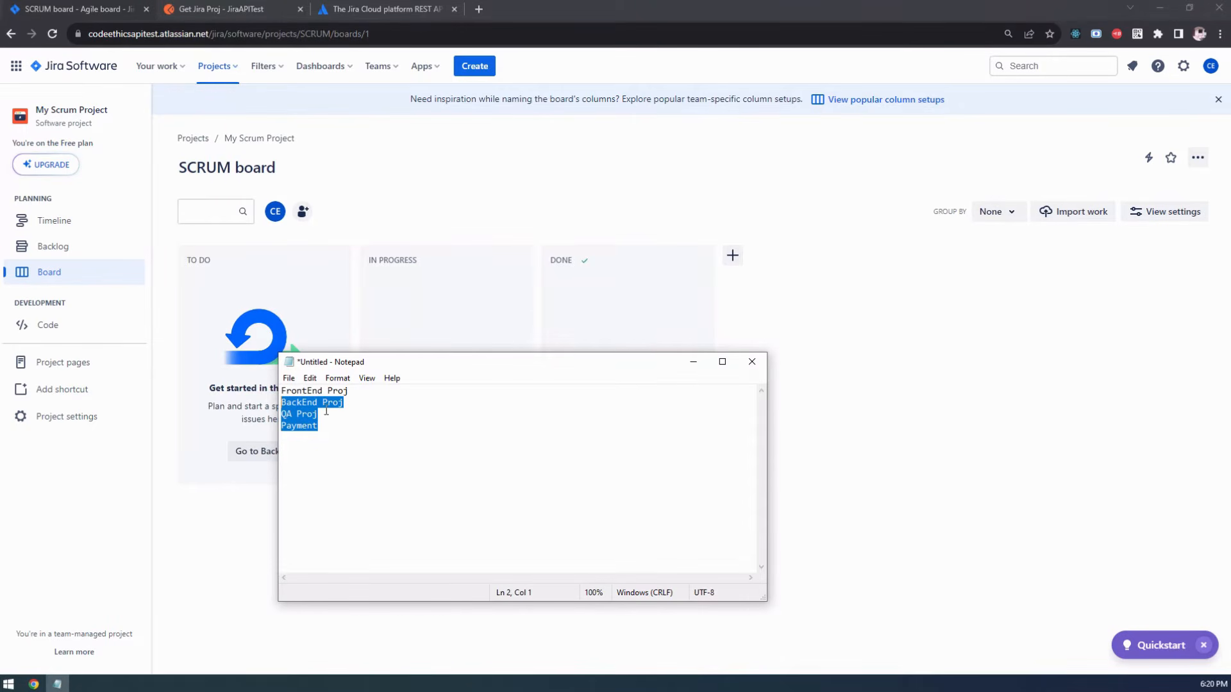
pyautogui.moveTo(350, 403); pyautogui.dragTo(264, 416)
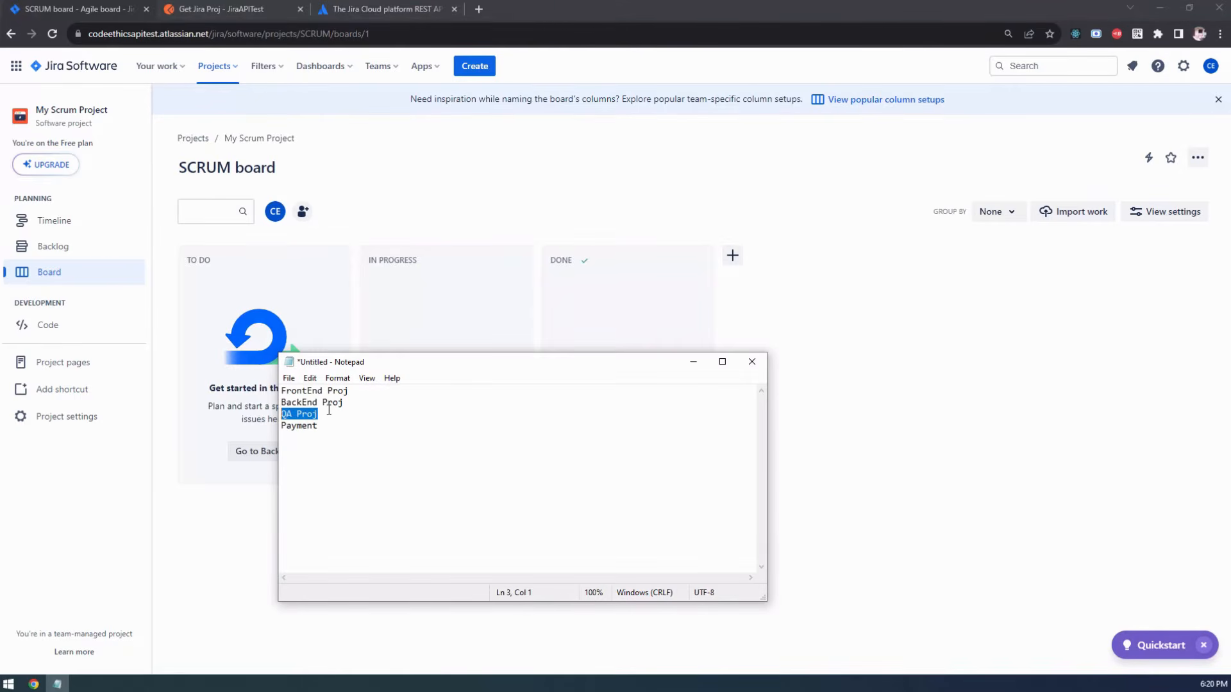
pyautogui.click(348, 402)
pyautogui.moveTo(352, 401); pyautogui.dragTo(281, 403)
pyautogui.click(331, 415)
pyautogui.click(323, 415)
pyautogui.moveTo(324, 414); pyautogui.dragTo(280, 414)
pyautogui.click(313, 413)
pyautogui.click(352, 402)
pyautogui.click(330, 426)
pyautogui.moveTo(317, 425); pyautogui.dragTo(282, 390)
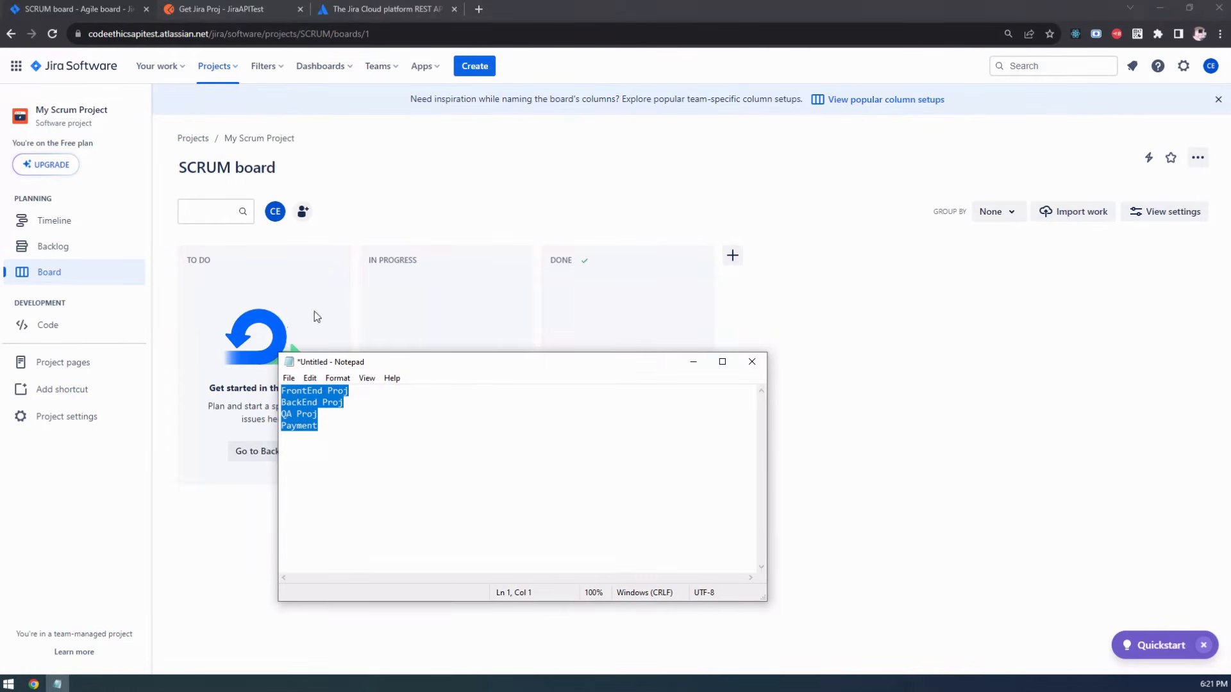
# Highlight the entries after FrontEnd Proj in the note, then return to Jira and show the recent projects
pyautogui.click(317, 417)
pyautogui.moveTo(317, 427); pyautogui.dragTo(292, 403)
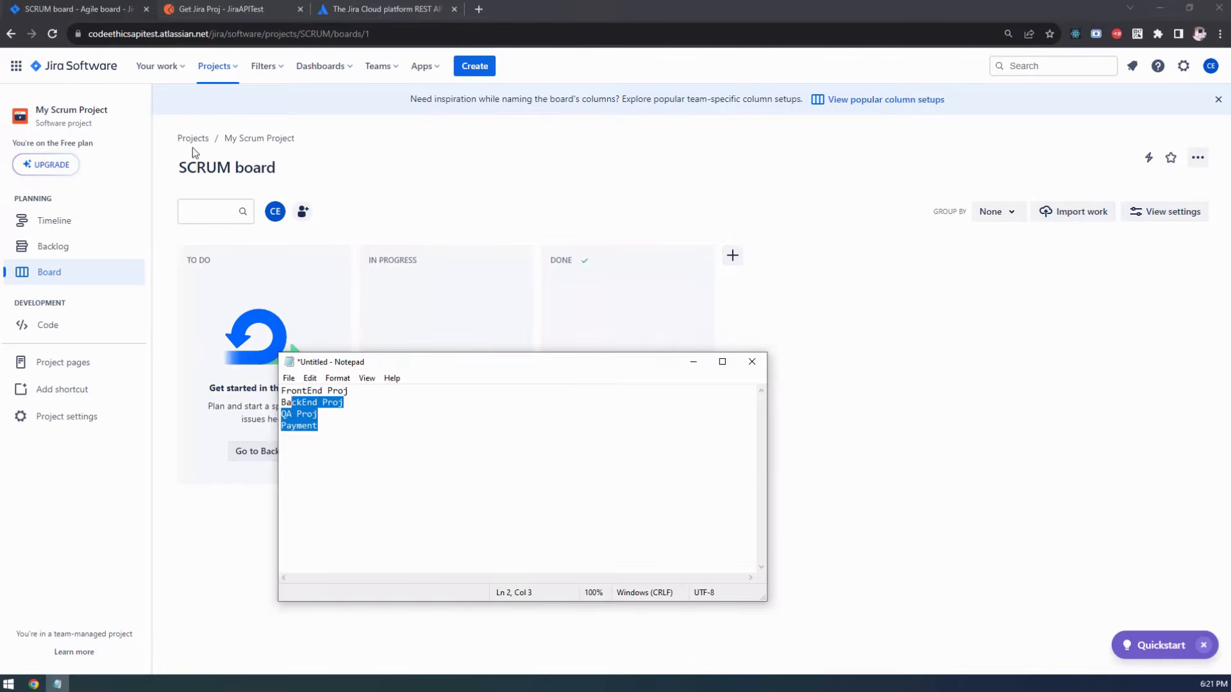
pyautogui.click(224, 68)
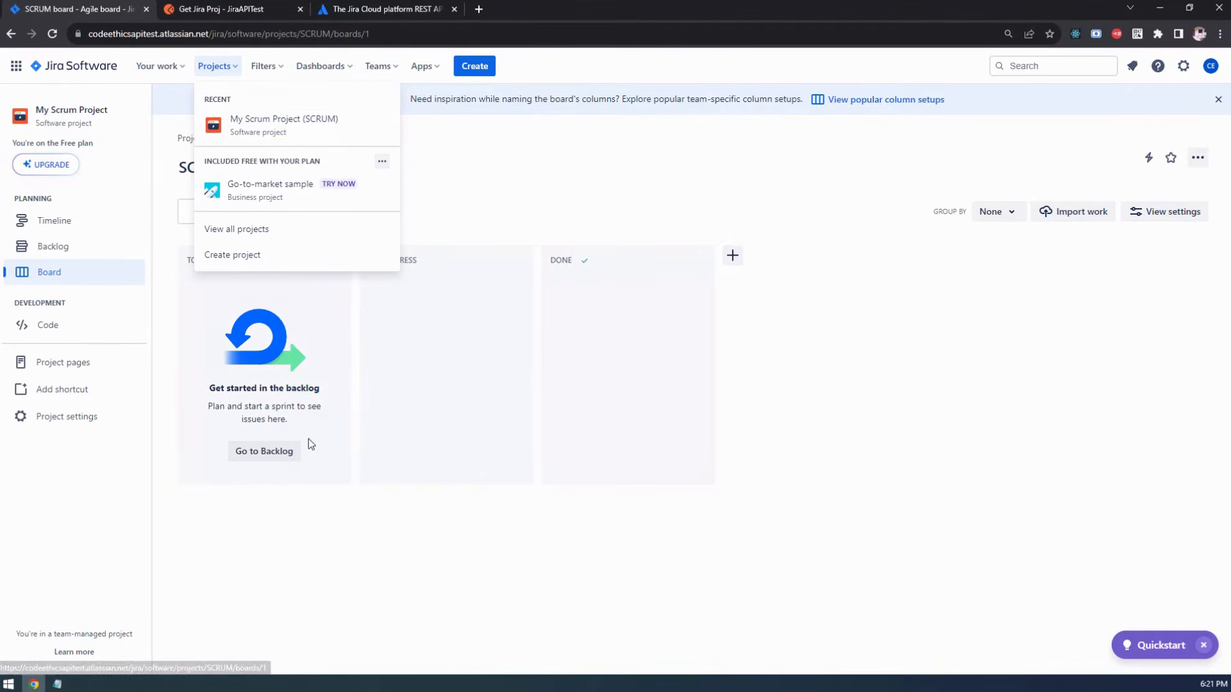
# Revisit the project list in the note, then review the Create project section of the Jira REST API documentation
pyautogui.click(460, 179)
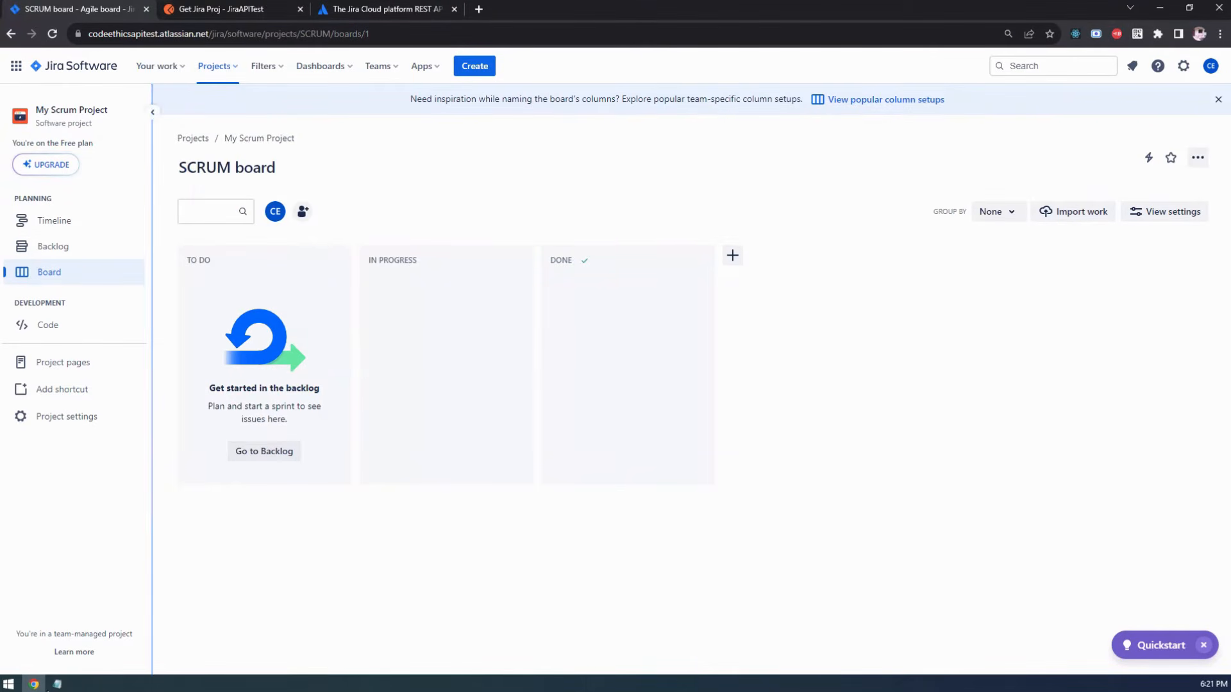
pyautogui.click(57, 684)
pyautogui.click(357, 448)
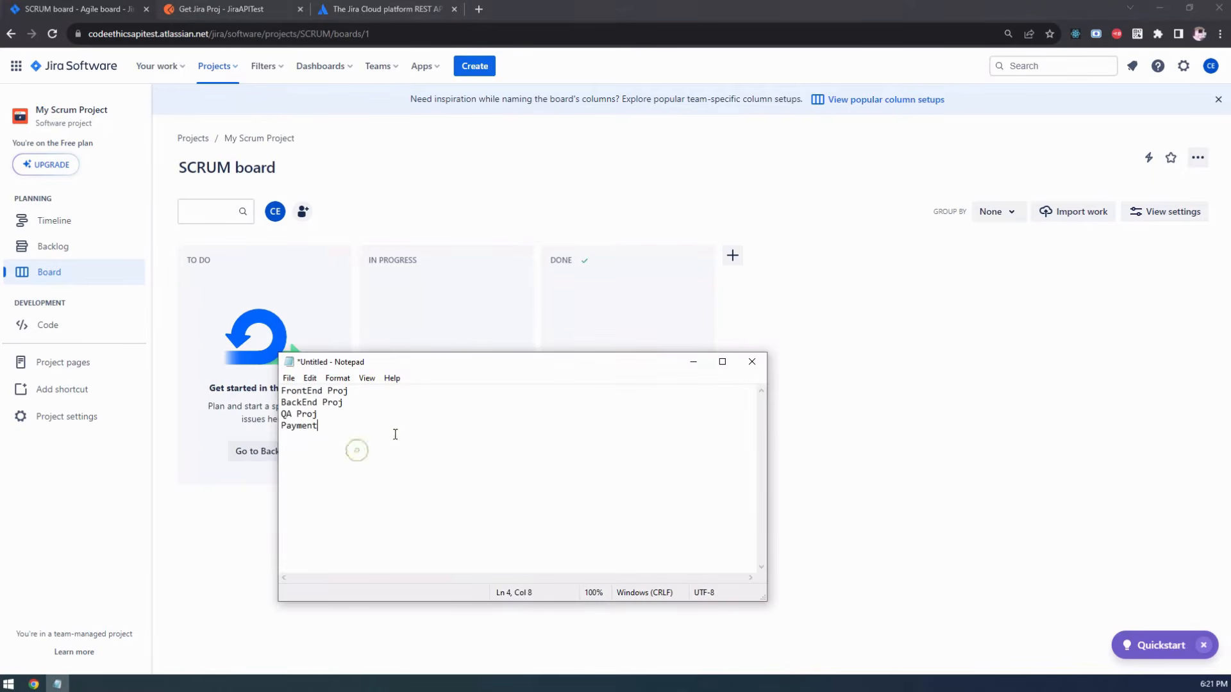
pyautogui.click(407, 9)
pyautogui.scroll(-2, 501, 415)
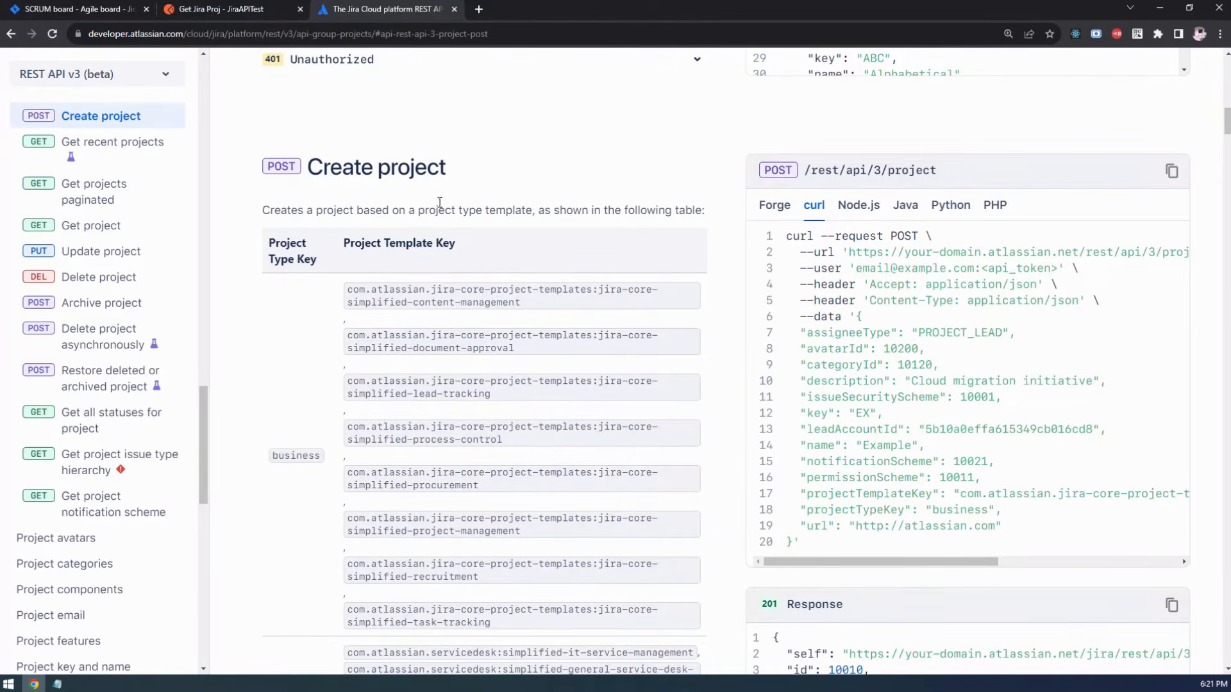
pyautogui.scroll(2, 452, 322)
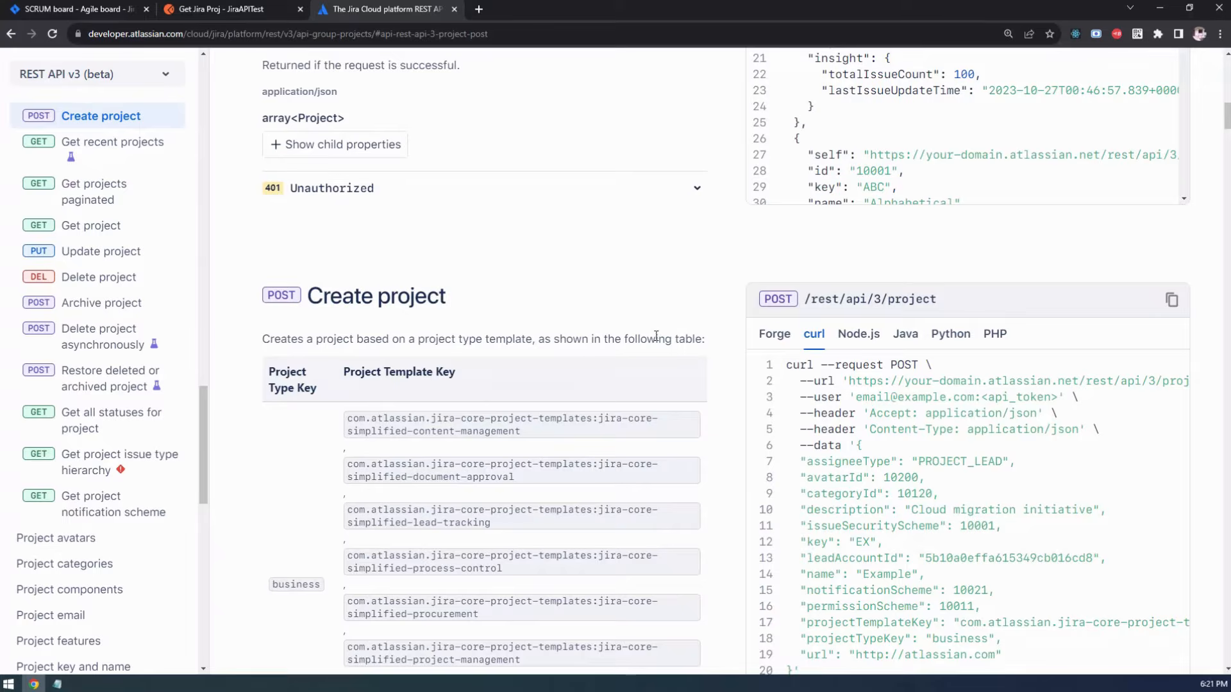
# Look at the project options in Jira, including project creation, then switch to the Get Jira Proj request in Postman
pyautogui.click(102, 9)
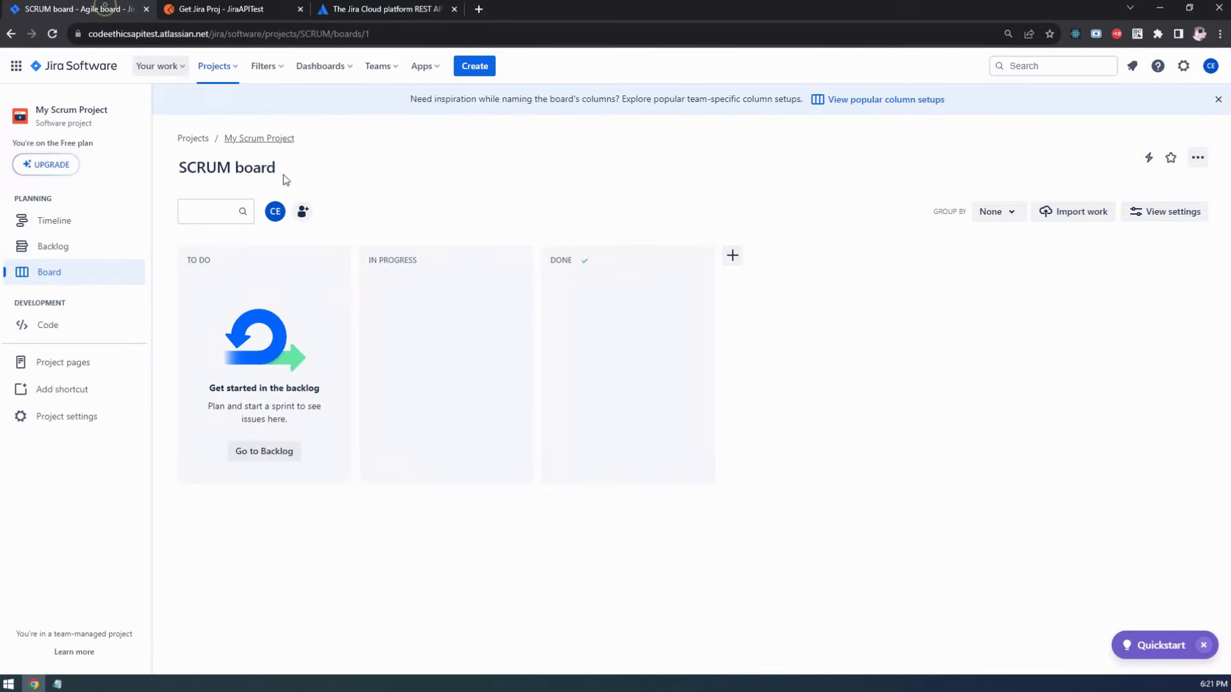
pyautogui.click(226, 68)
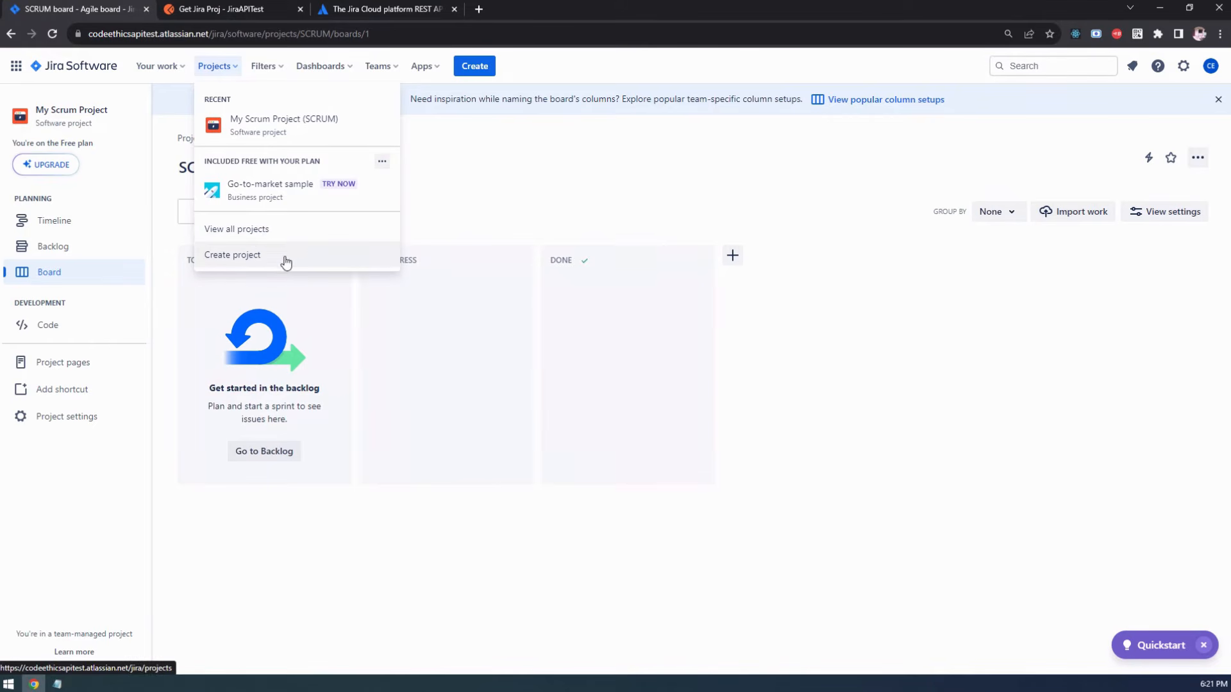
pyautogui.click(477, 171)
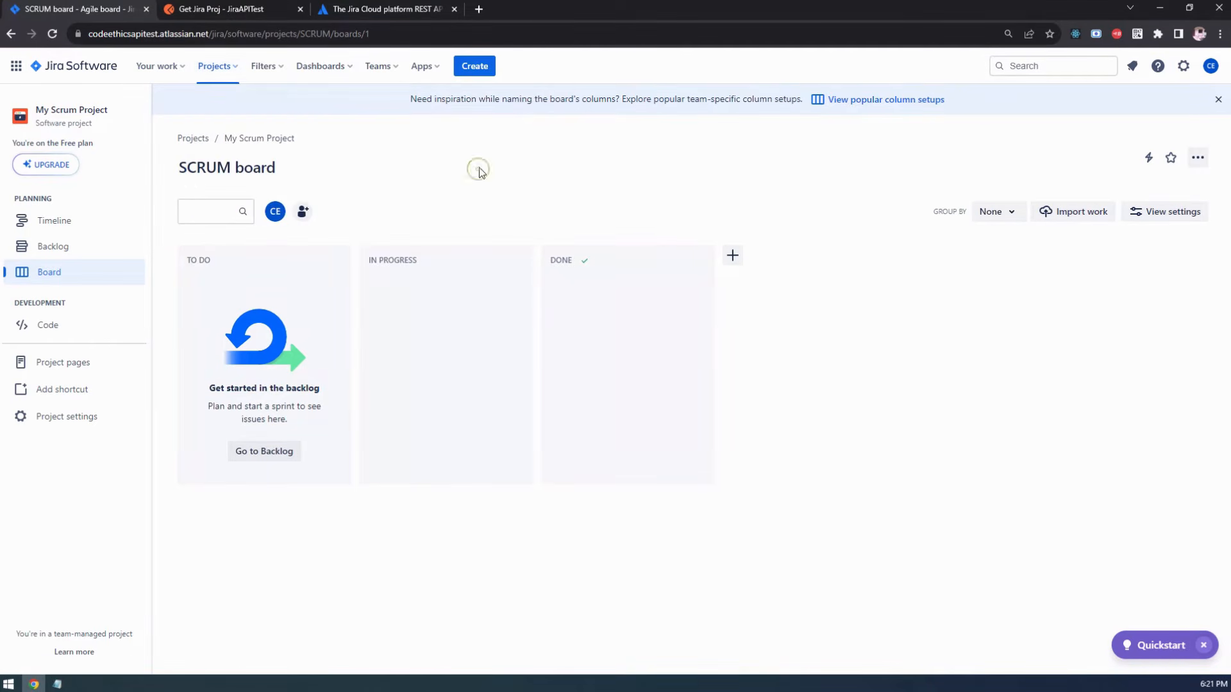
pyautogui.click(225, 10)
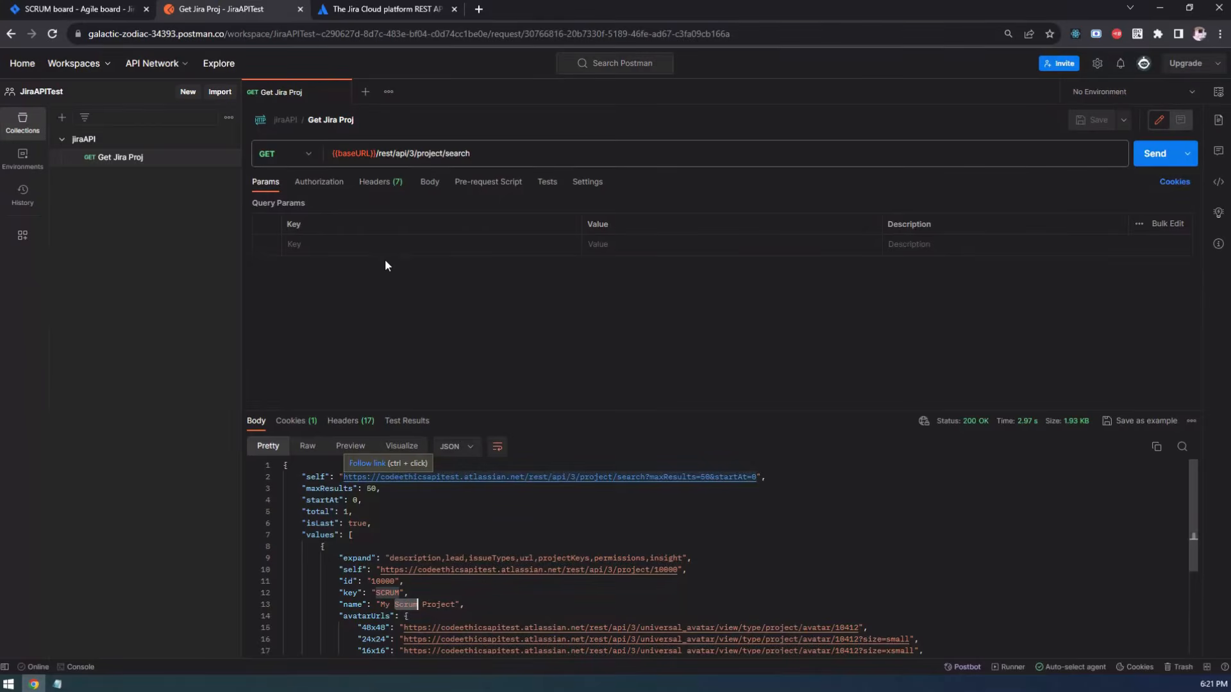
# In the documentation's Create project curl example, highlight the domain part of the URL and the /rest/api/3/project path
pyautogui.click(396, 6)
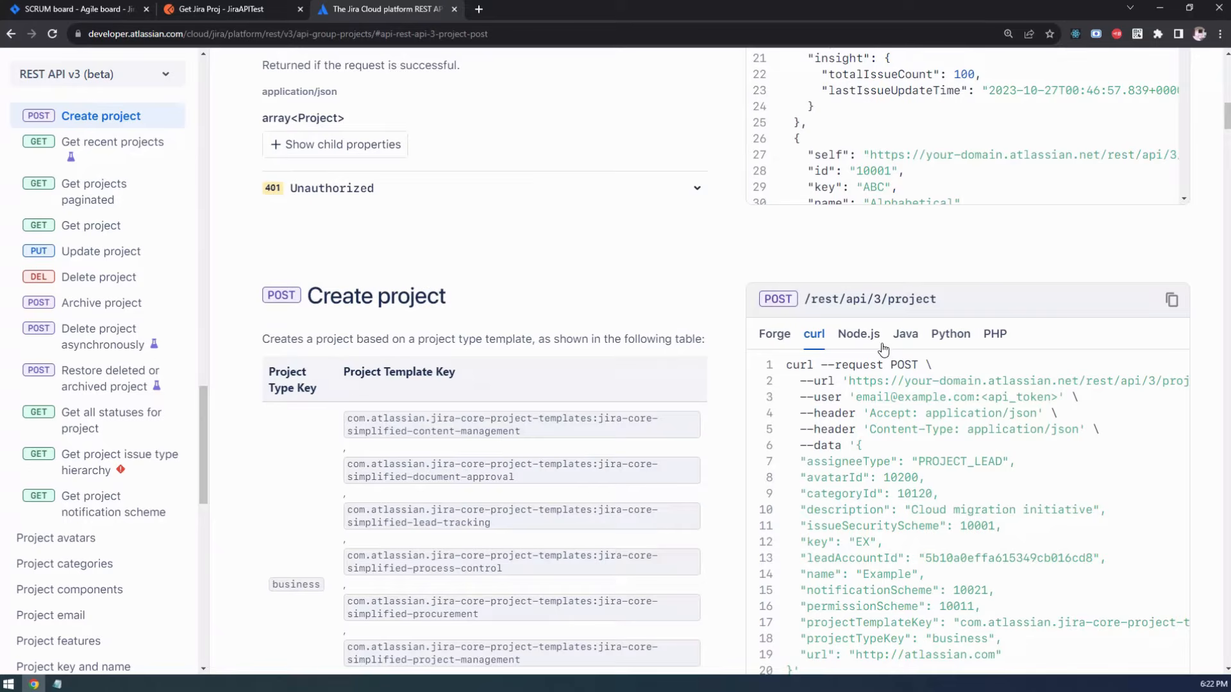
pyautogui.scroll(-1, 801, 577)
pyautogui.moveTo(834, 626); pyautogui.dragTo(859, 638)
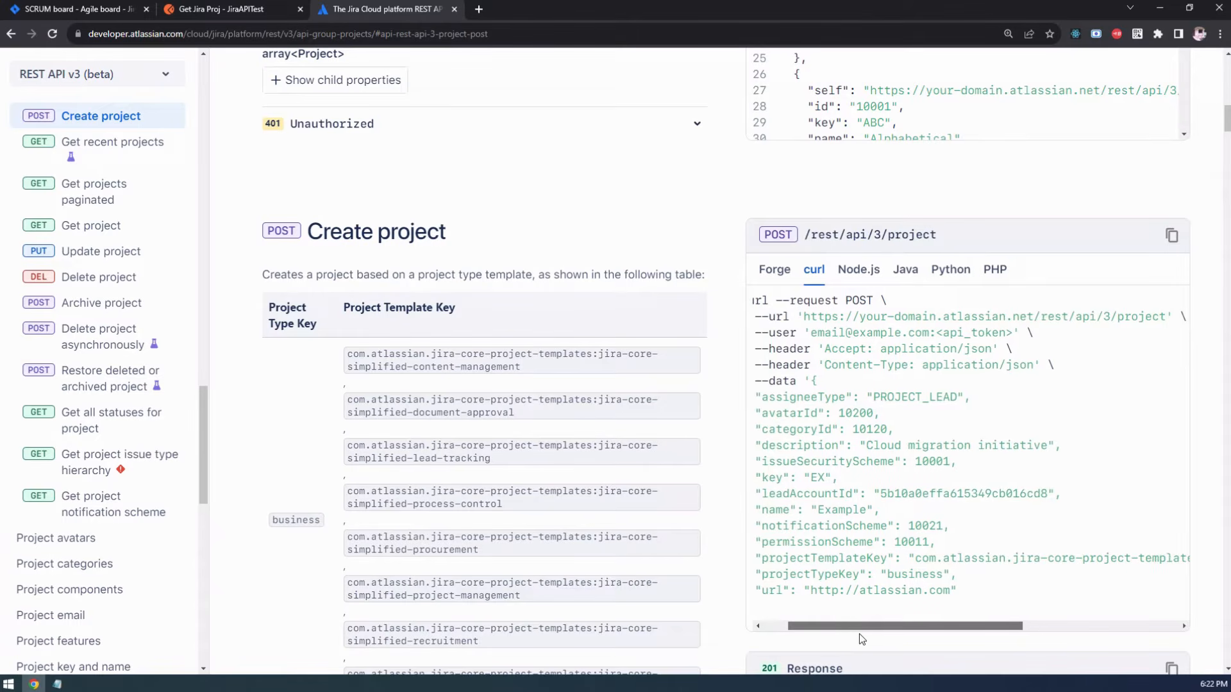
pyautogui.moveTo(1171, 316); pyautogui.dragTo(823, 316)
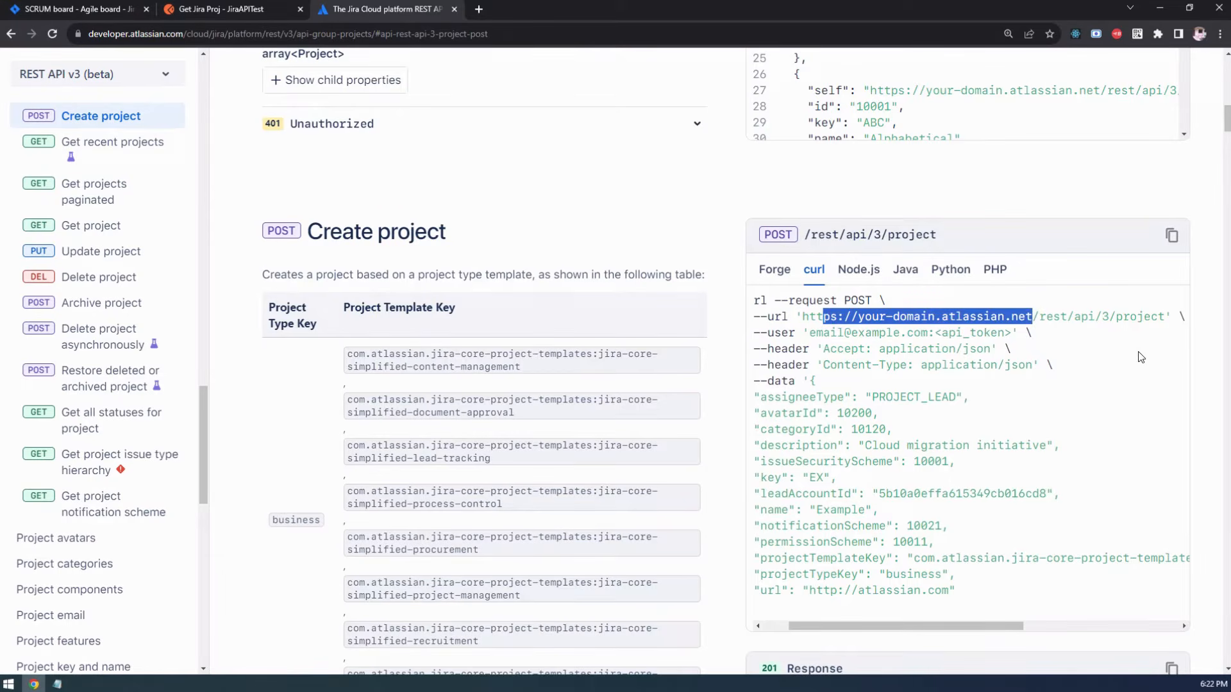
pyautogui.click(1136, 348)
pyautogui.moveTo(1167, 315); pyautogui.dragTo(1035, 316)
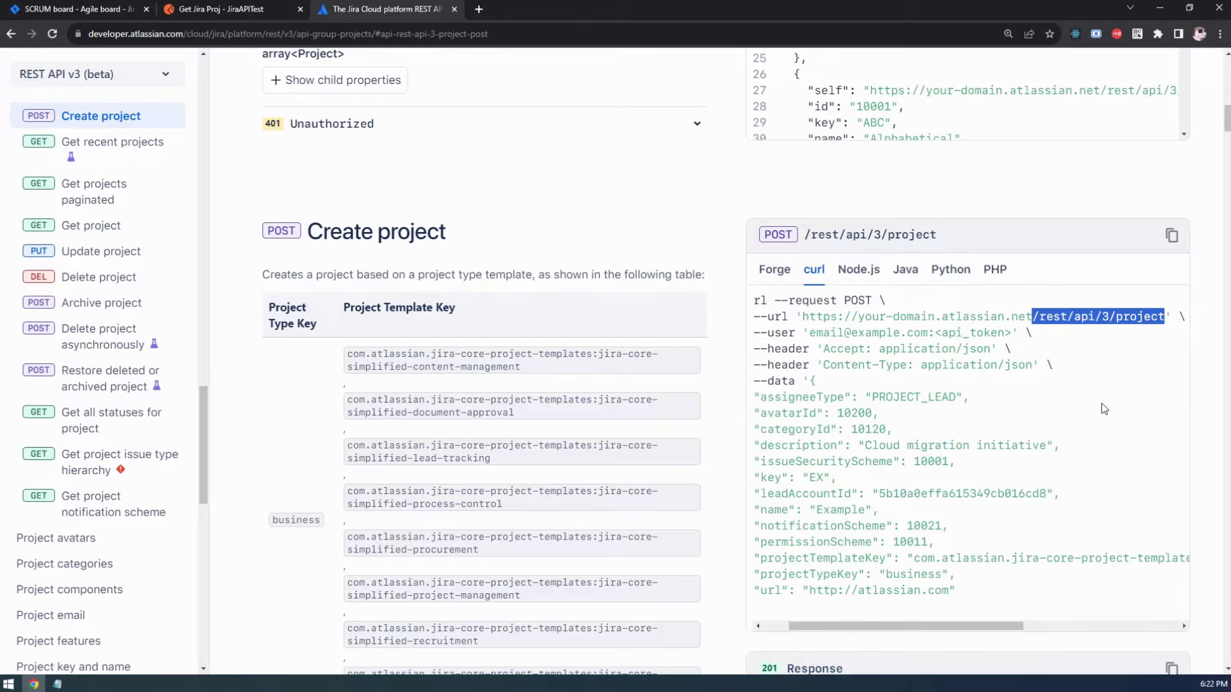
# Switch to Postman and add a new request to the jiraAPI collection
pyautogui.click(256, 9)
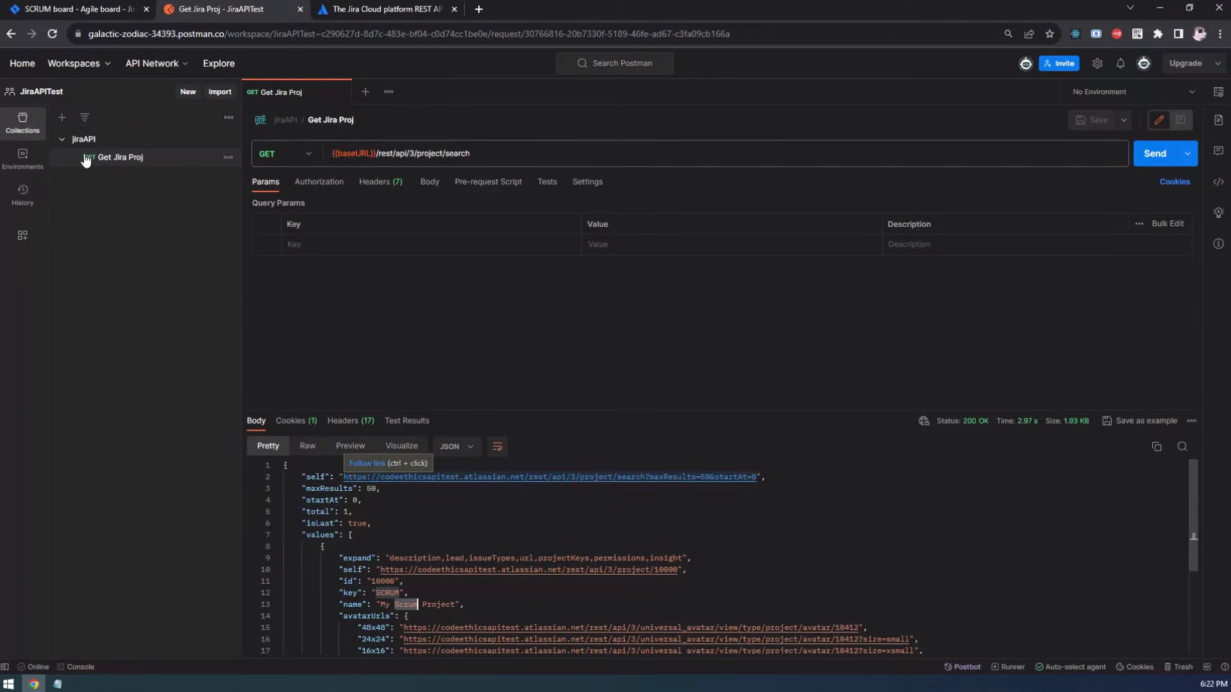
pyautogui.click(63, 145)
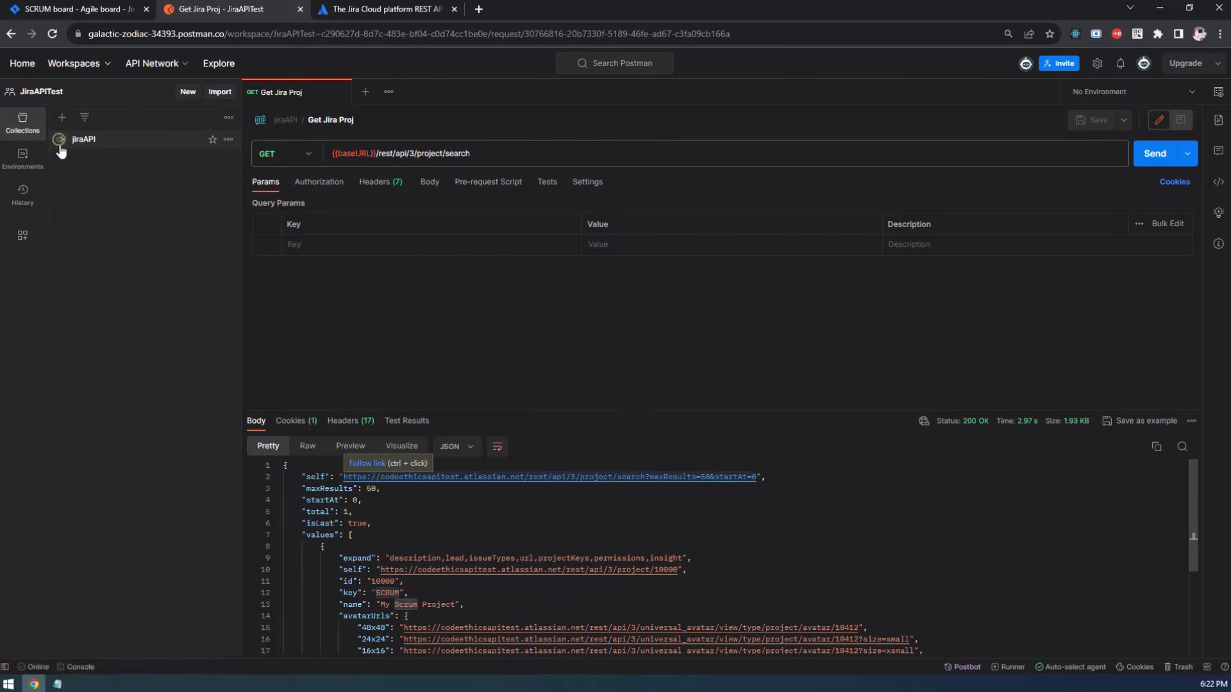
pyautogui.click(63, 146)
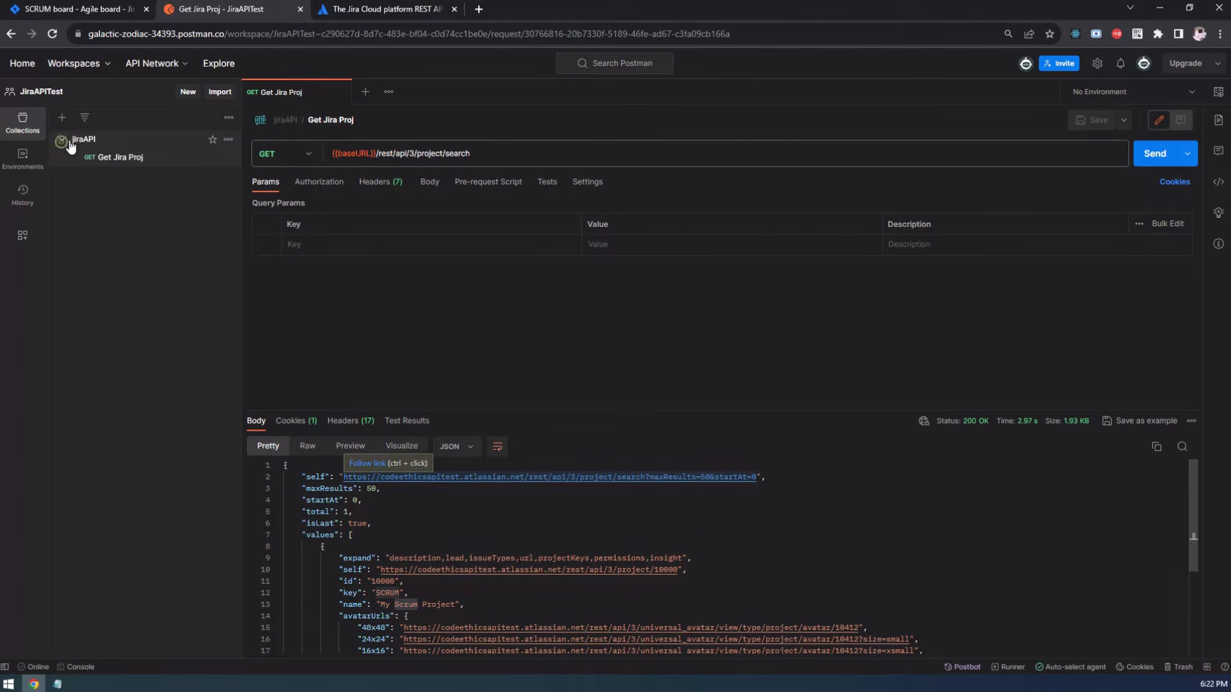
pyautogui.click(229, 140)
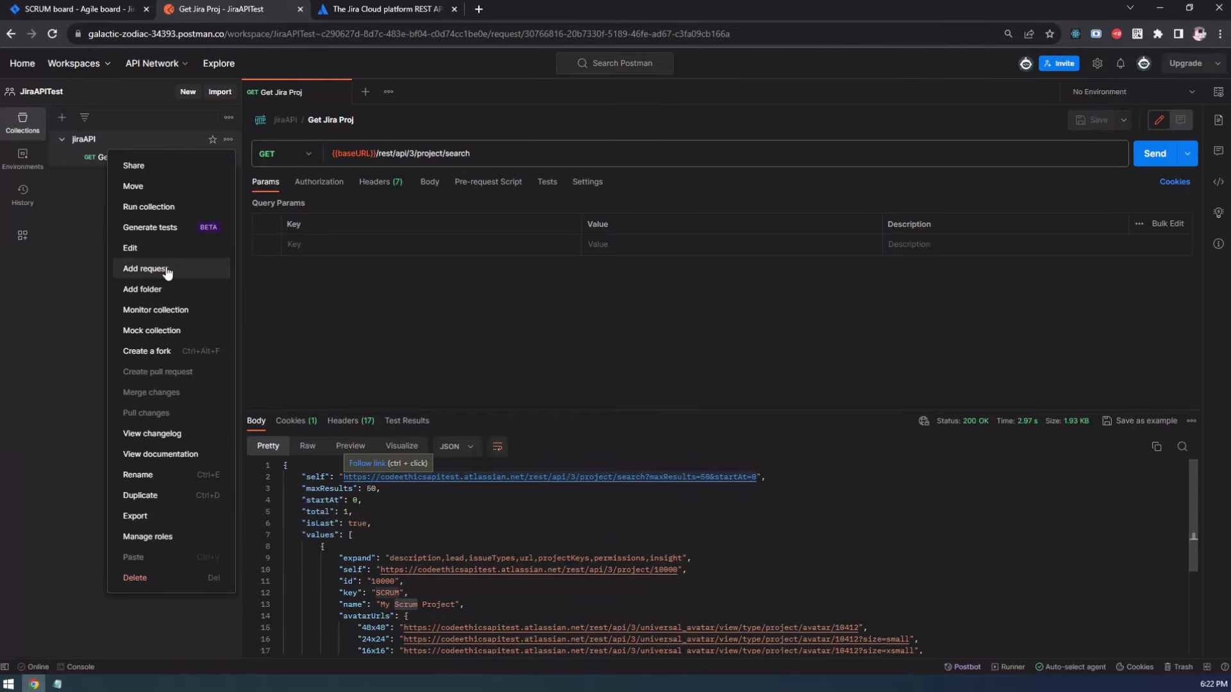
pyautogui.click(52, 263)
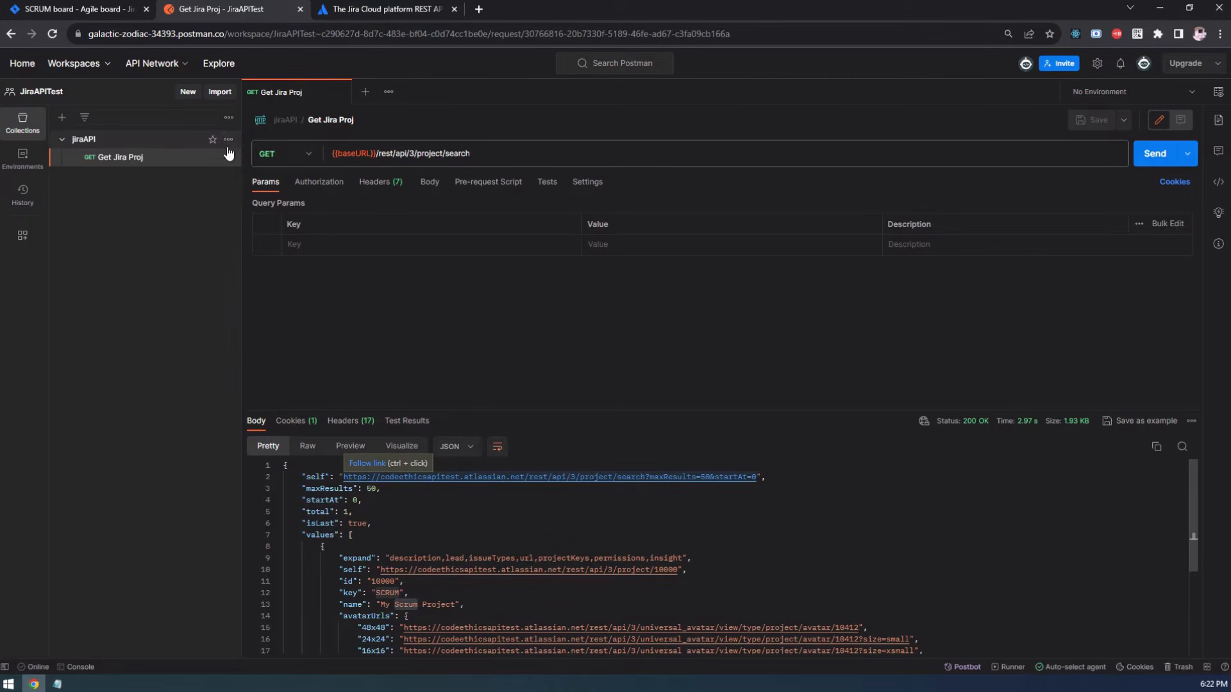
pyautogui.click(229, 141)
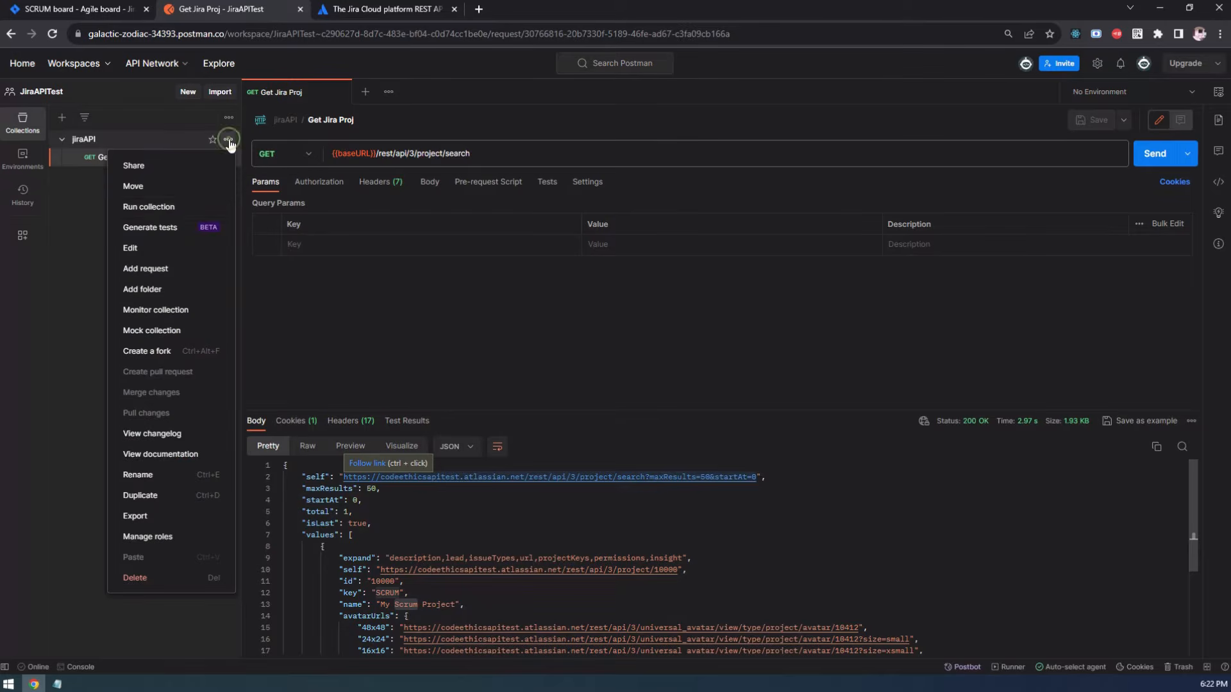
pyautogui.click(165, 269)
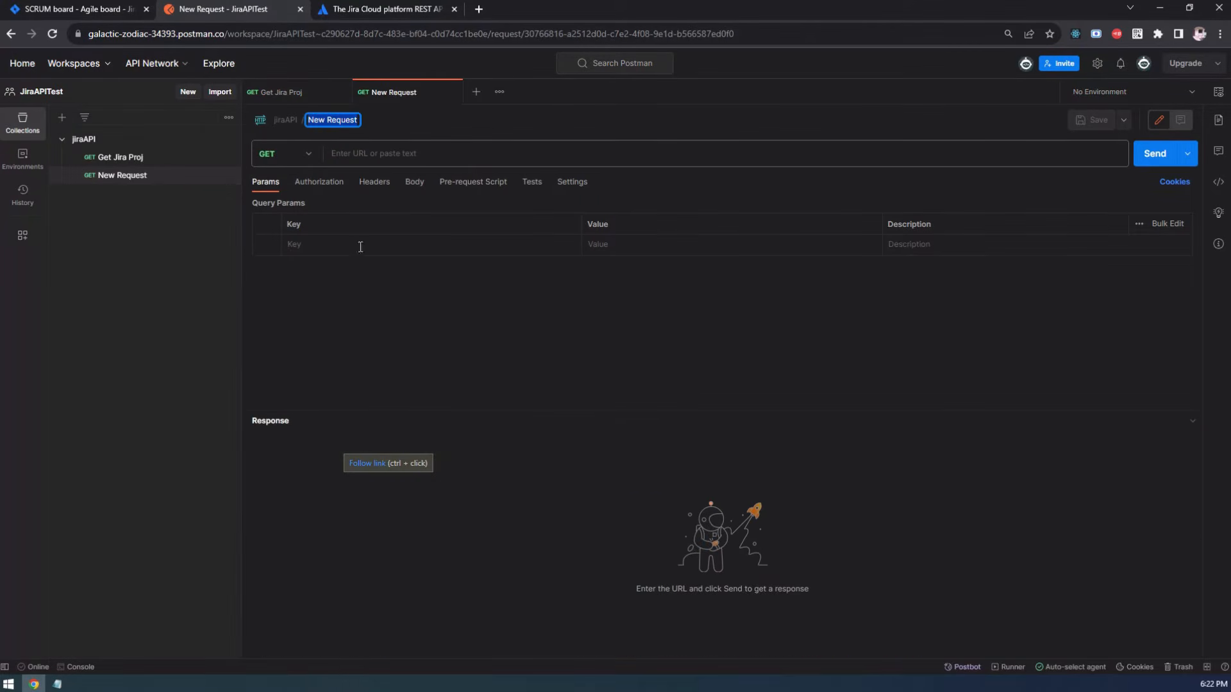
# Rename the new request as Create Jira Project
pyautogui.click(360, 119)
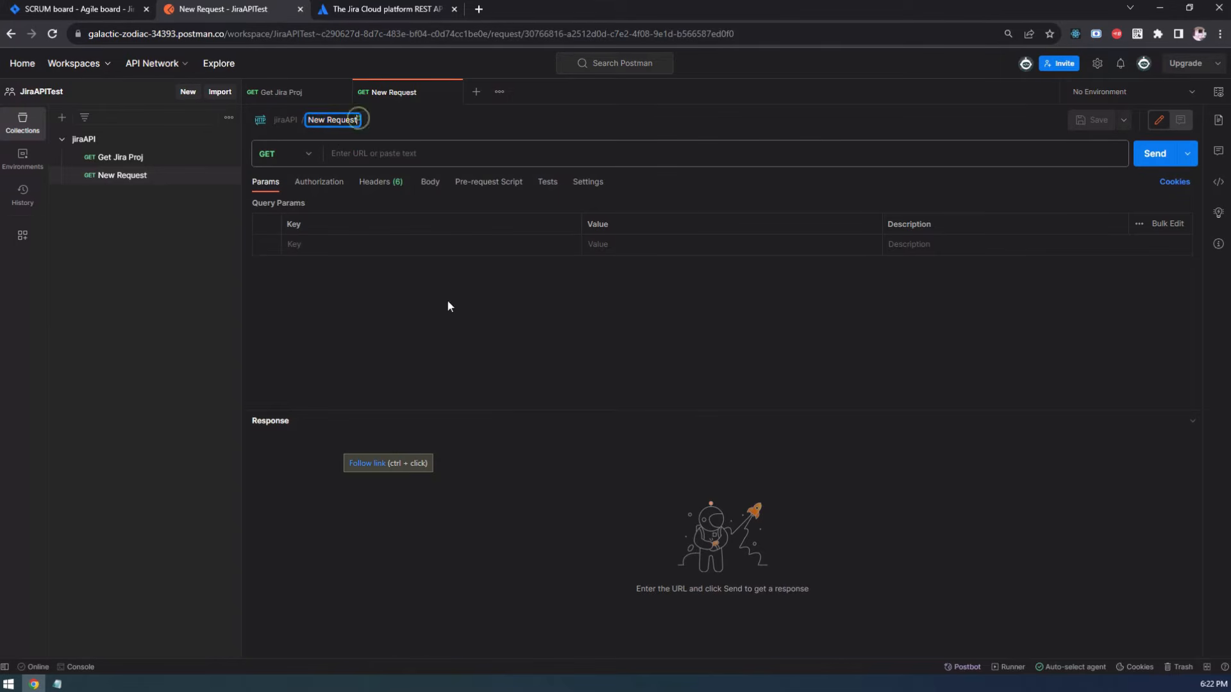
pyautogui.press('BackSpace')
pyautogui.press('BackSpace')
pyautogui.press('BackSpace')
pyautogui.press('BackSpace')
pyautogui.press('BackSpace')
pyautogui.press('BackSpace')
pyautogui.press('BackSpace')
pyautogui.press('BackSpace')
pyautogui.press('BackSpace')
pyautogui.press('BackSpace')
pyautogui.press('BackSpace')
pyautogui.write('Create Jira Project')
pyautogui.press('Return')
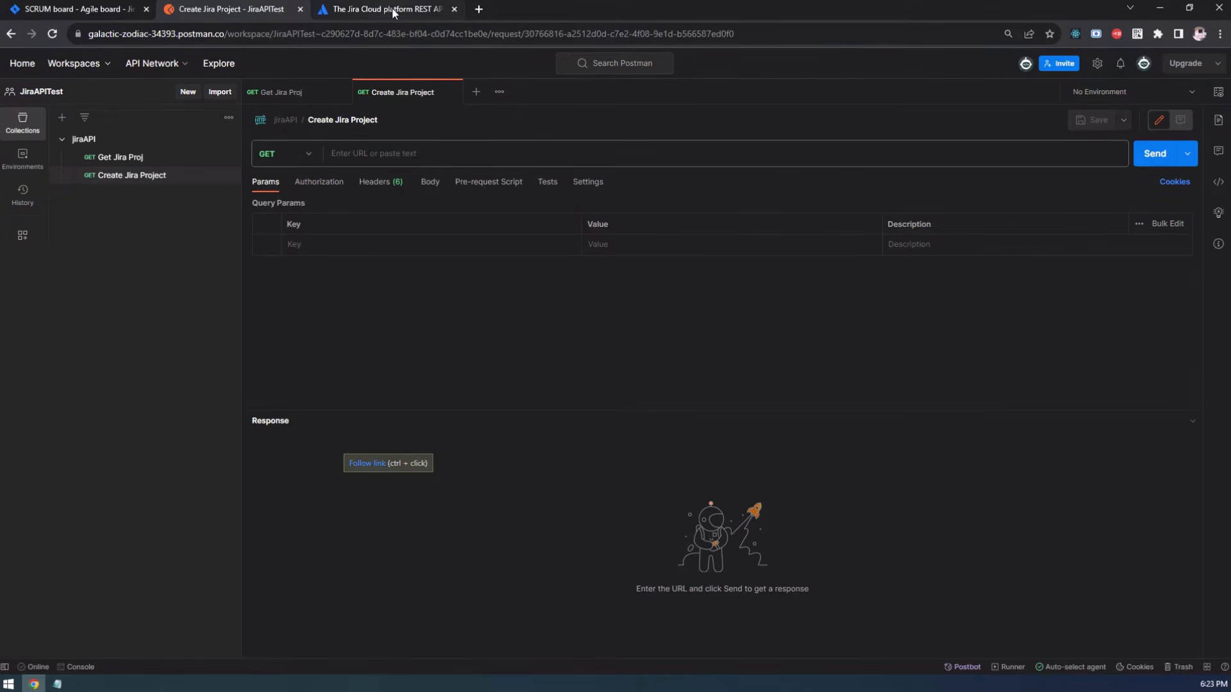
# Check the endpoint path in the documentation and set the request URL to {{baseURL}}/rest/api/3/project
pyautogui.click(392, 8)
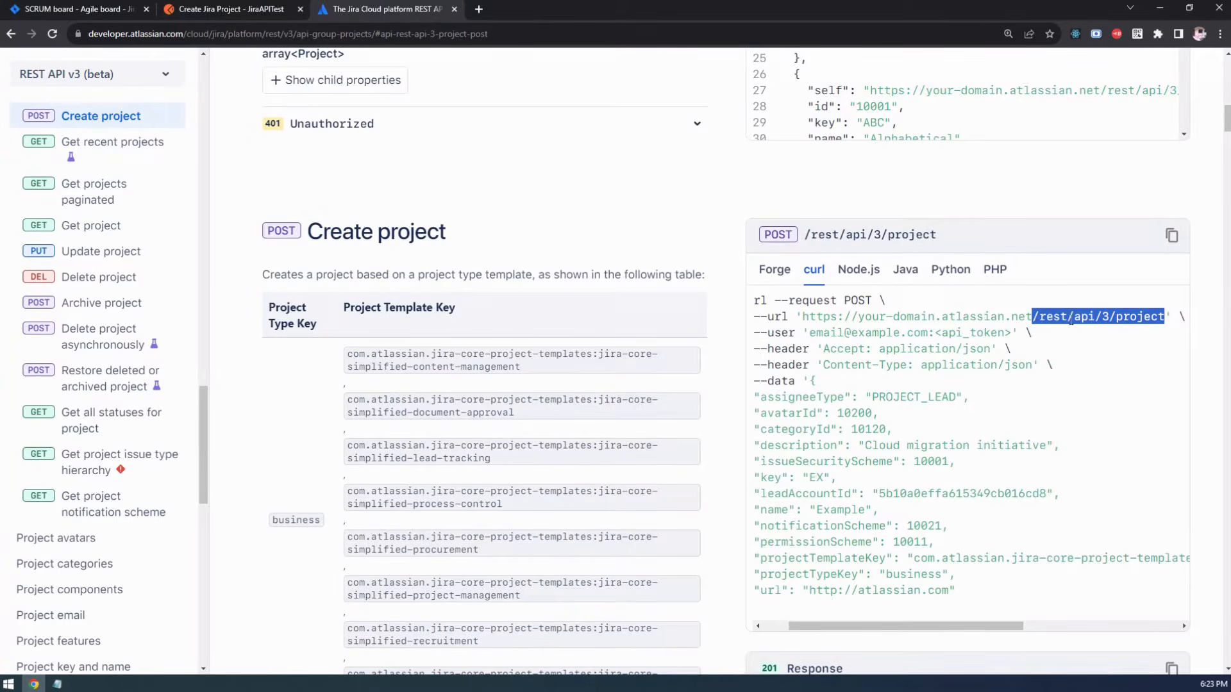
pyautogui.click(228, 9)
pyautogui.click(538, 152)
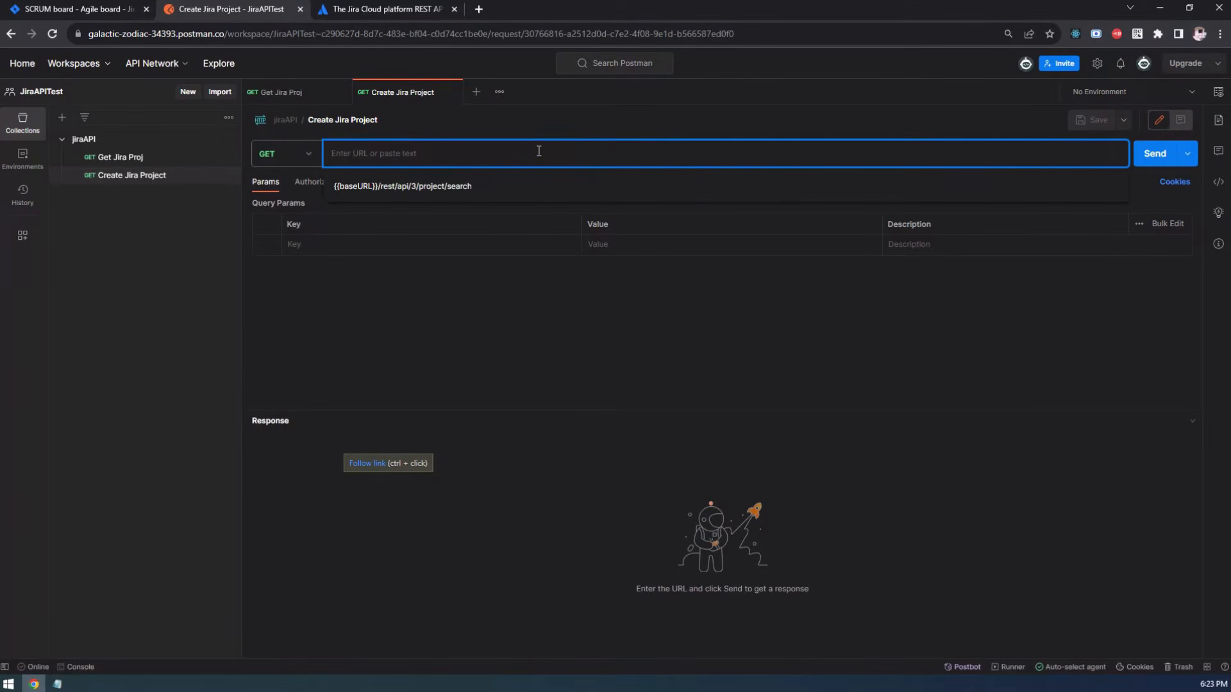
pyautogui.write('{{')
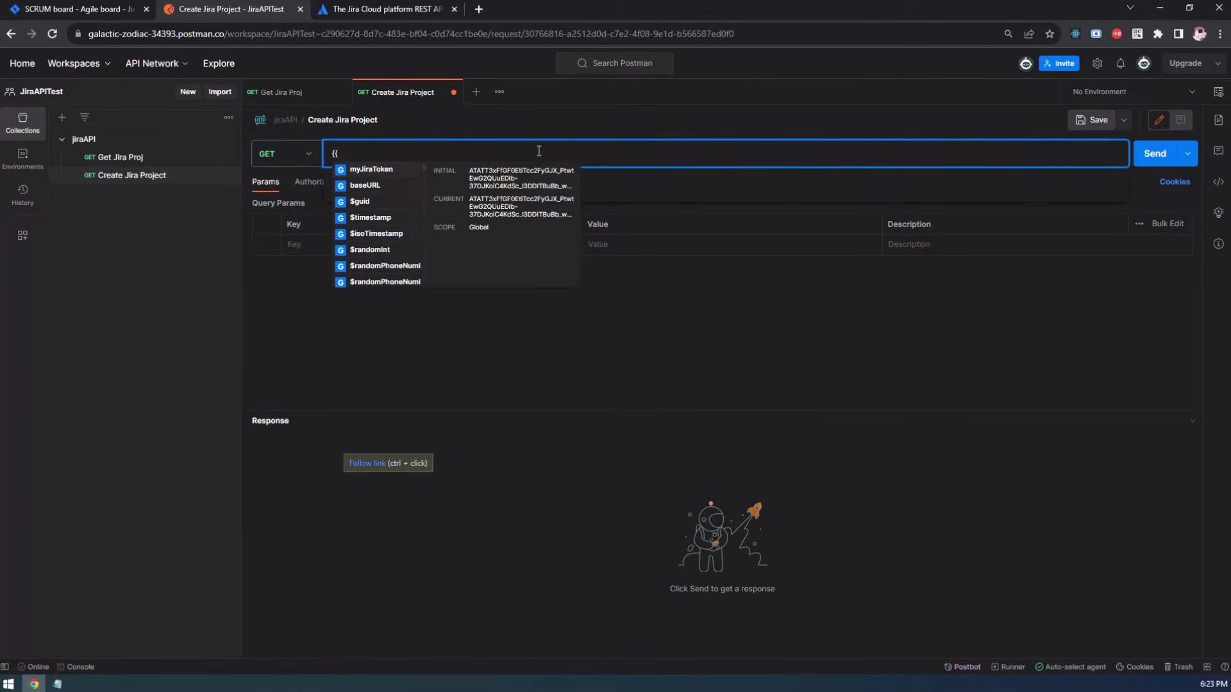
pyautogui.click(377, 188)
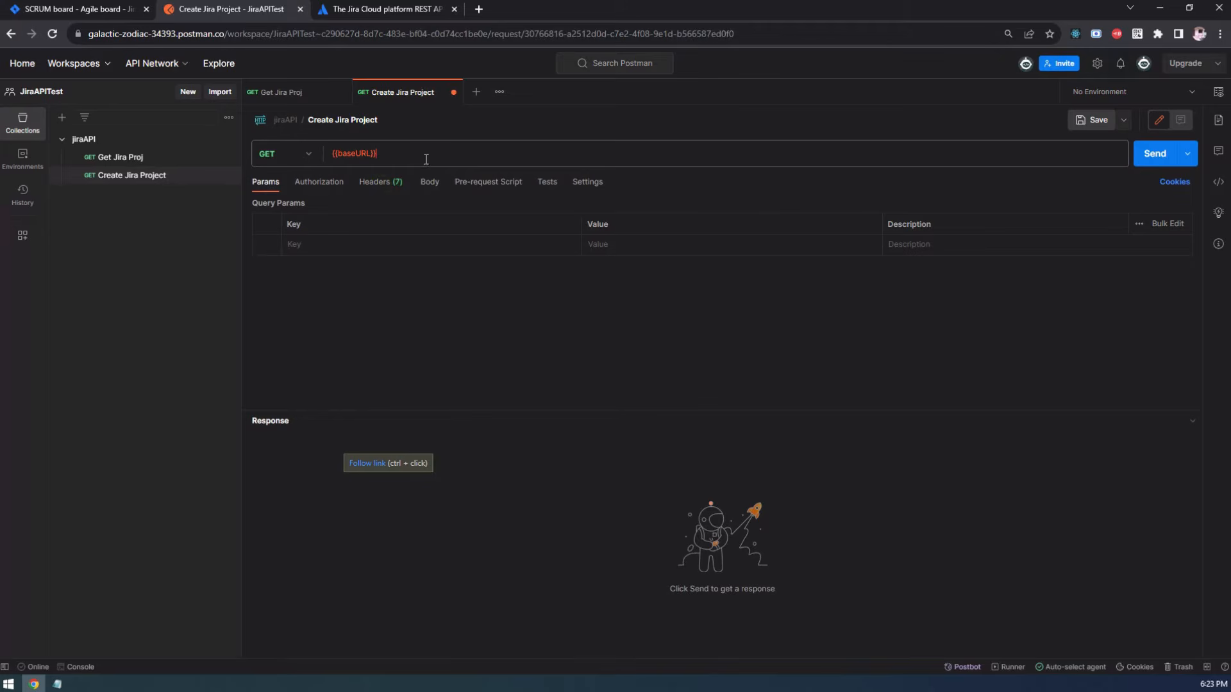
pyautogui.write('/rest/api/3/project')
# Compare the request URL with the documentation and inspect the request's auto-generated headers and body options
pyautogui.moveTo(350, 157)
pyautogui.click(420, 9)
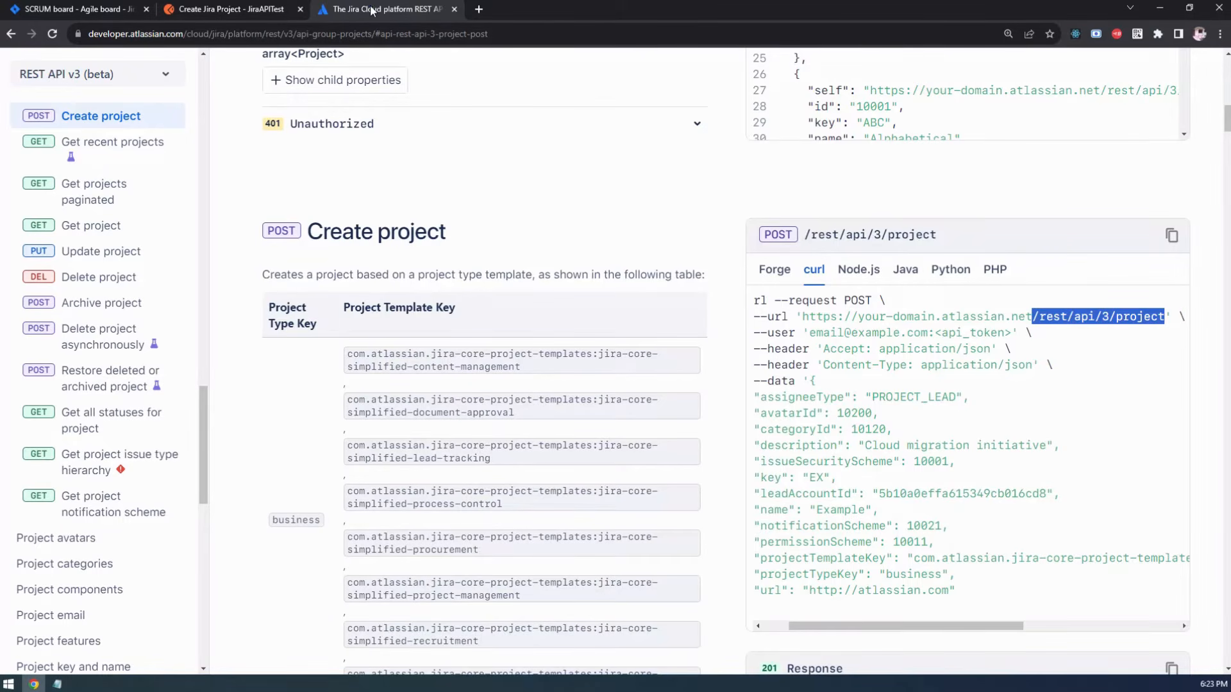
pyautogui.click(267, 11)
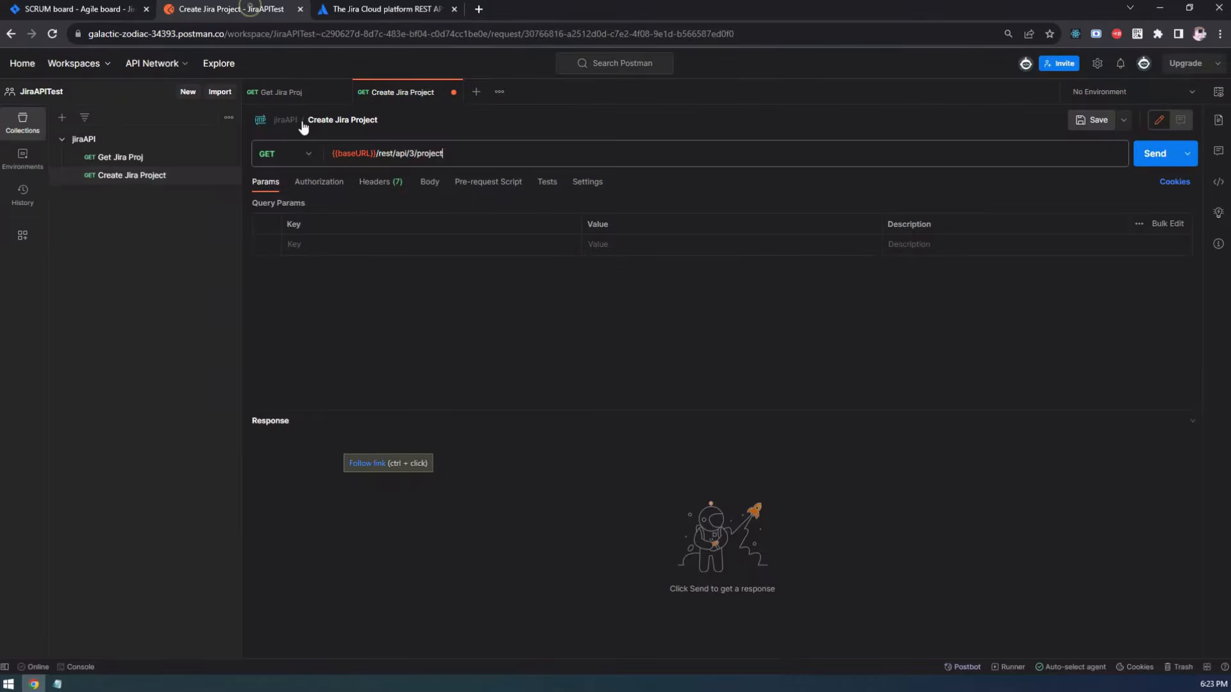
pyautogui.click(385, 184)
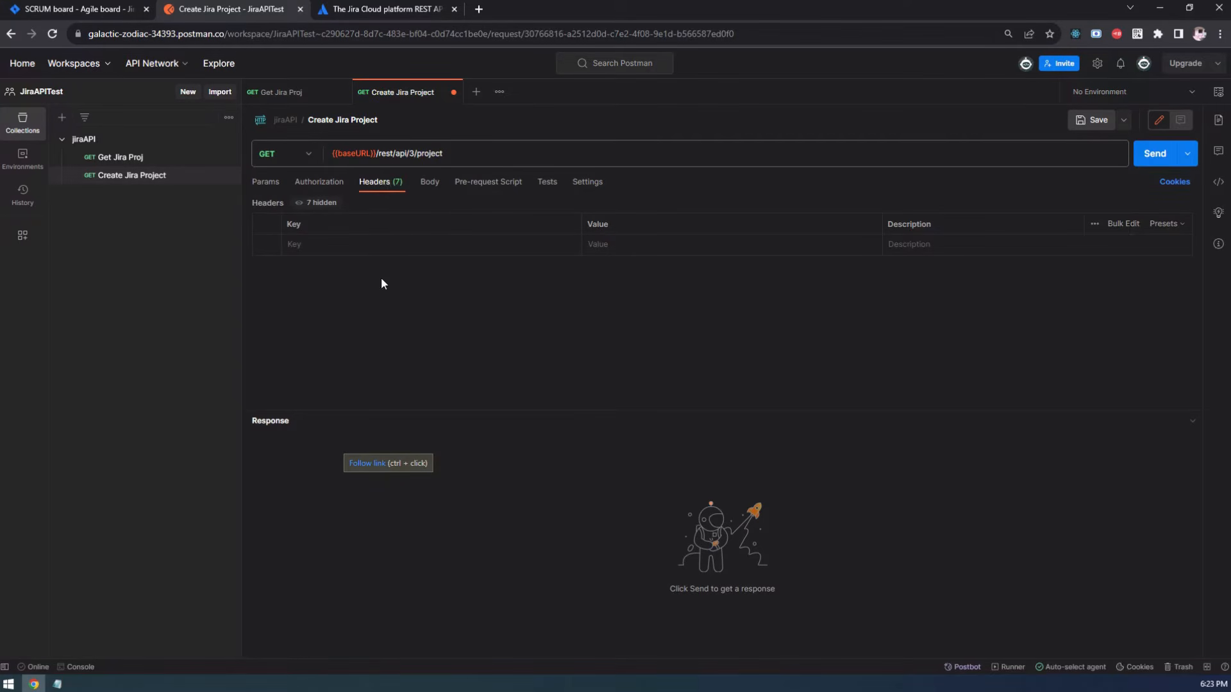
pyautogui.click(302, 204)
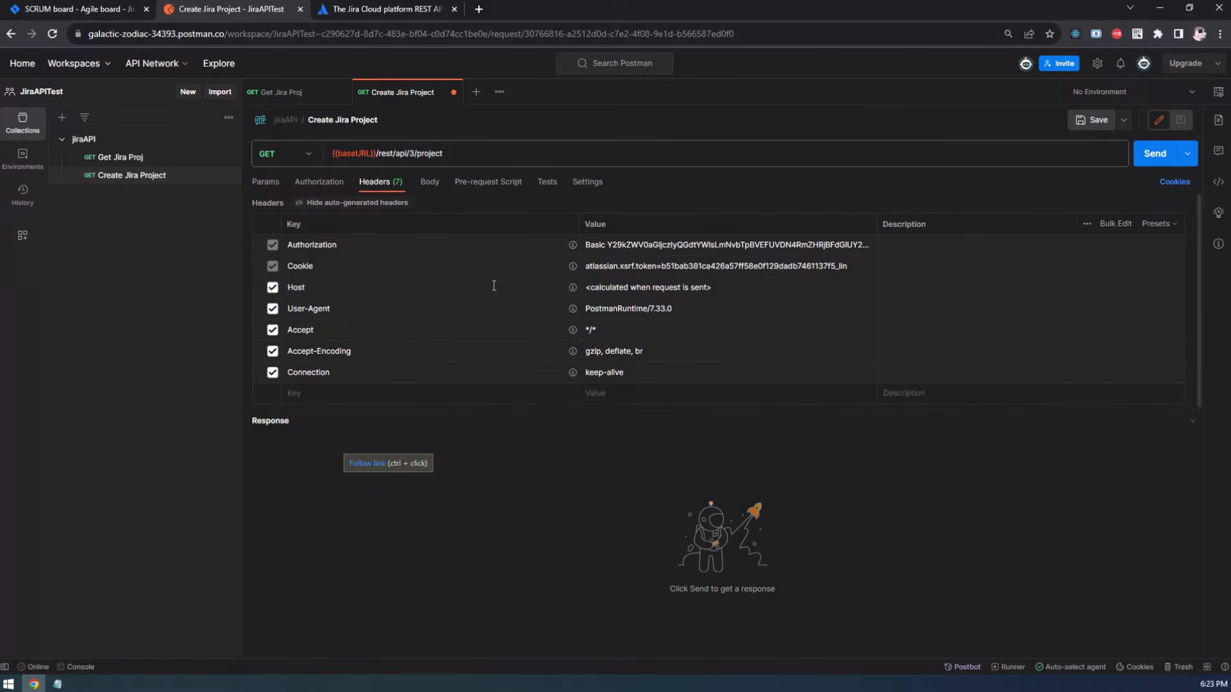
pyautogui.click(431, 185)
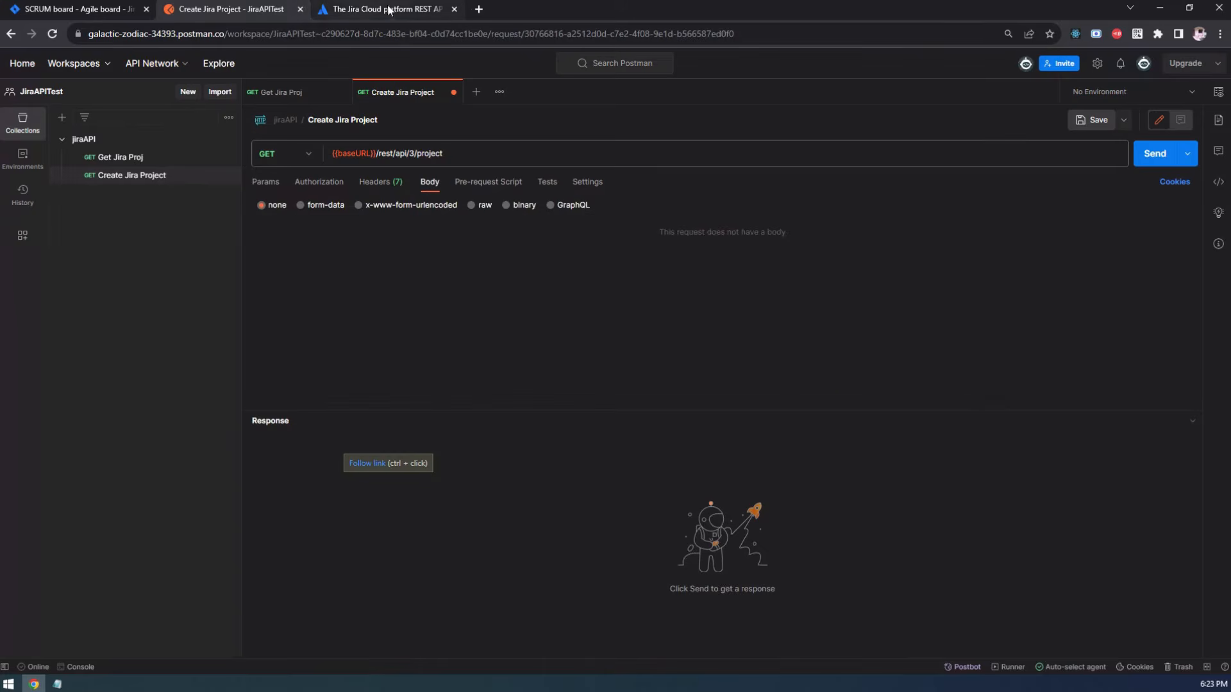
# Highlight the request method in the documentation's curl example and set the Create Jira Project request's method to POST
pyautogui.click(387, 9)
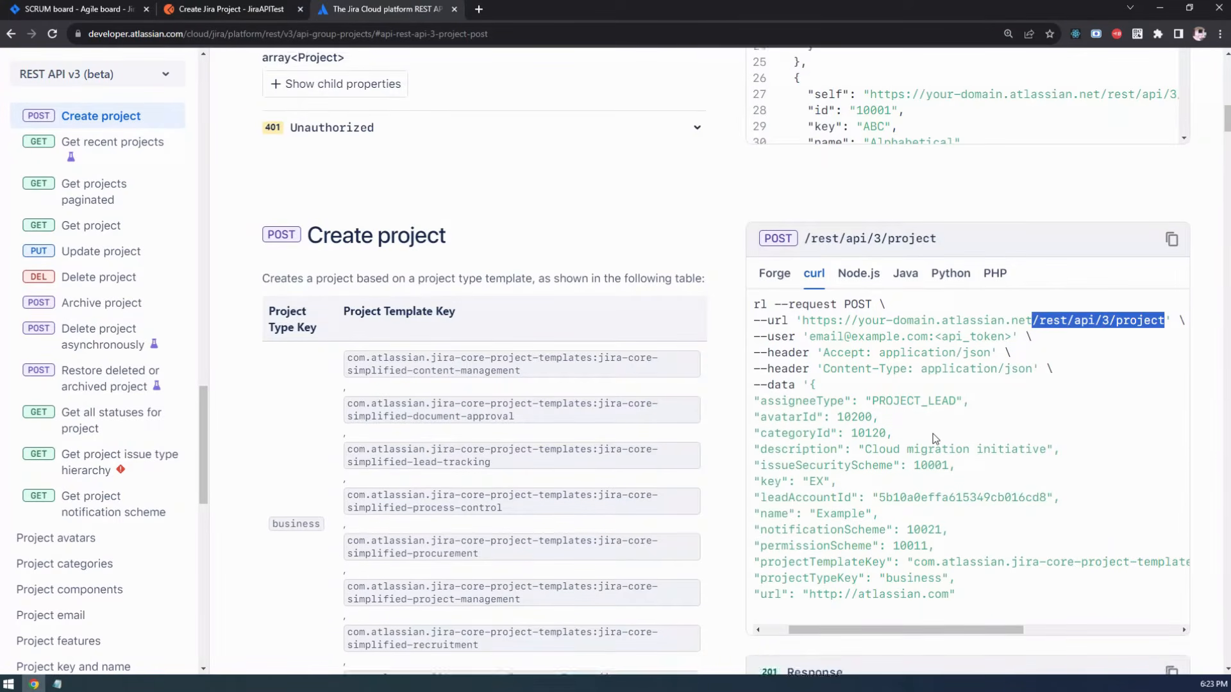
pyautogui.scroll(2, 929, 436)
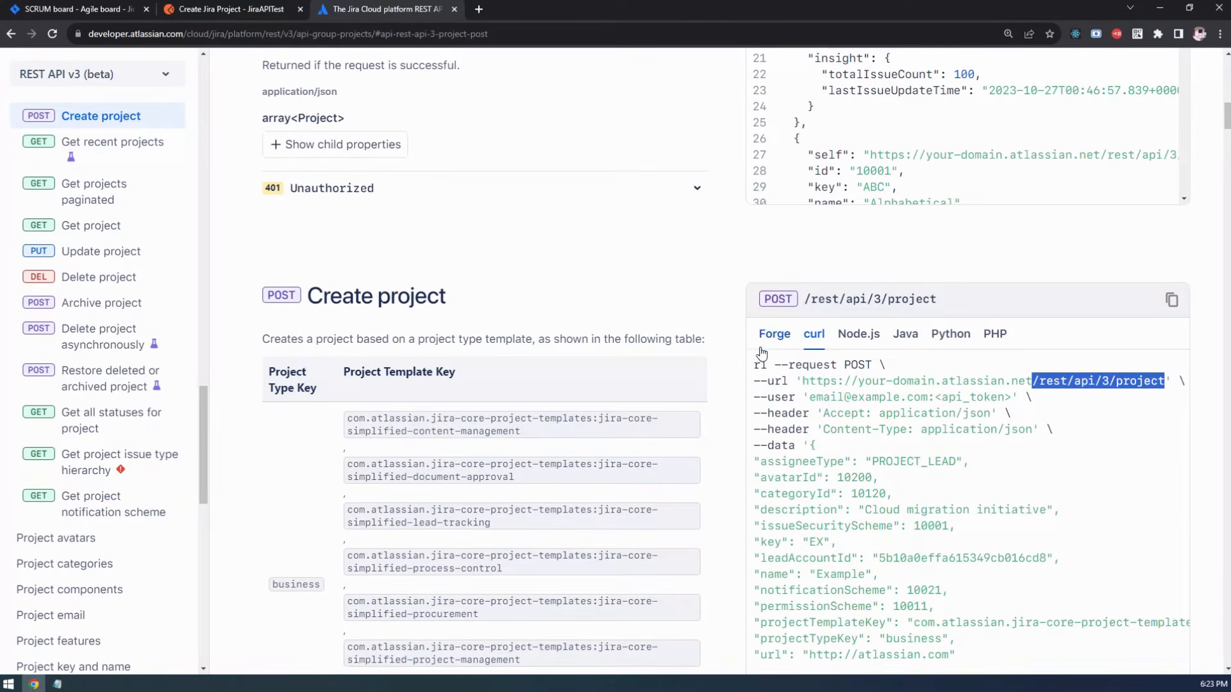
pyautogui.doubleClick(859, 364)
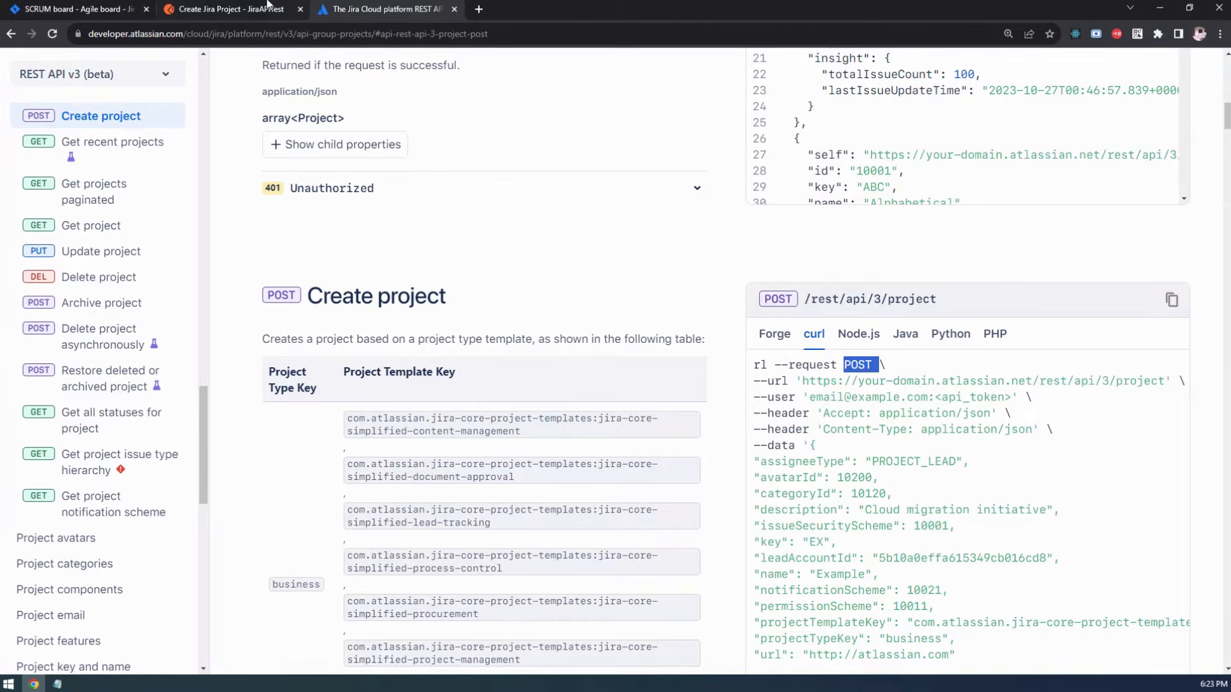
pyautogui.click(248, 8)
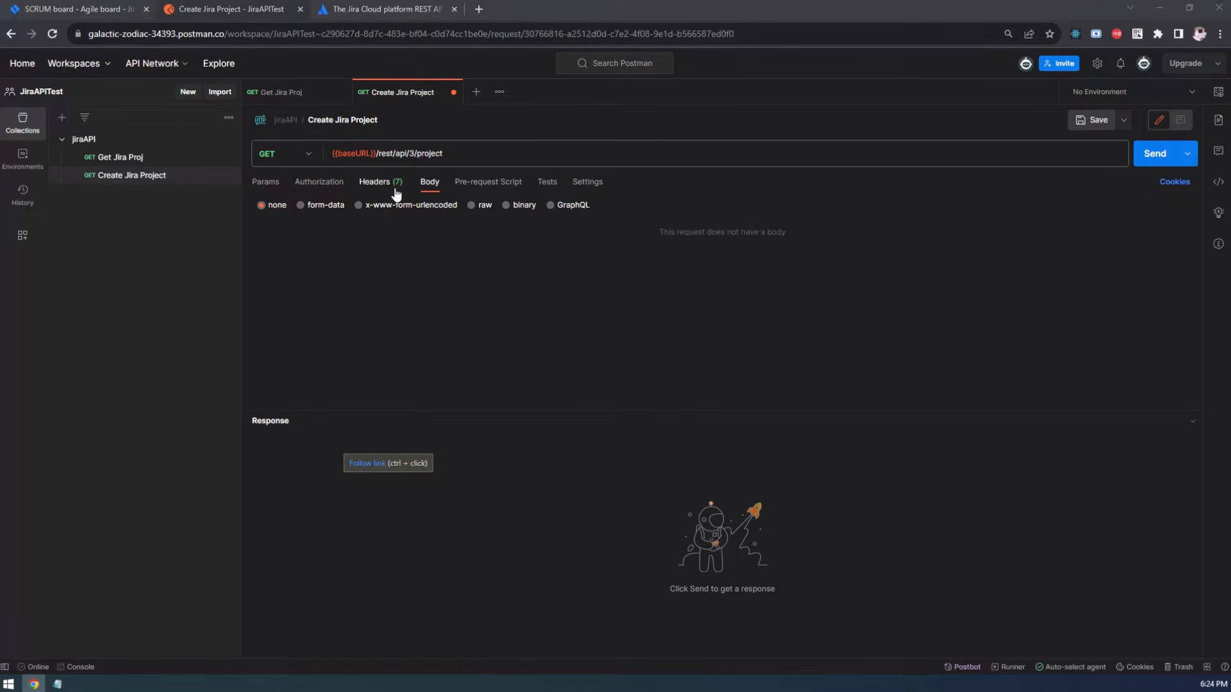
pyautogui.click(308, 154)
pyautogui.click(273, 207)
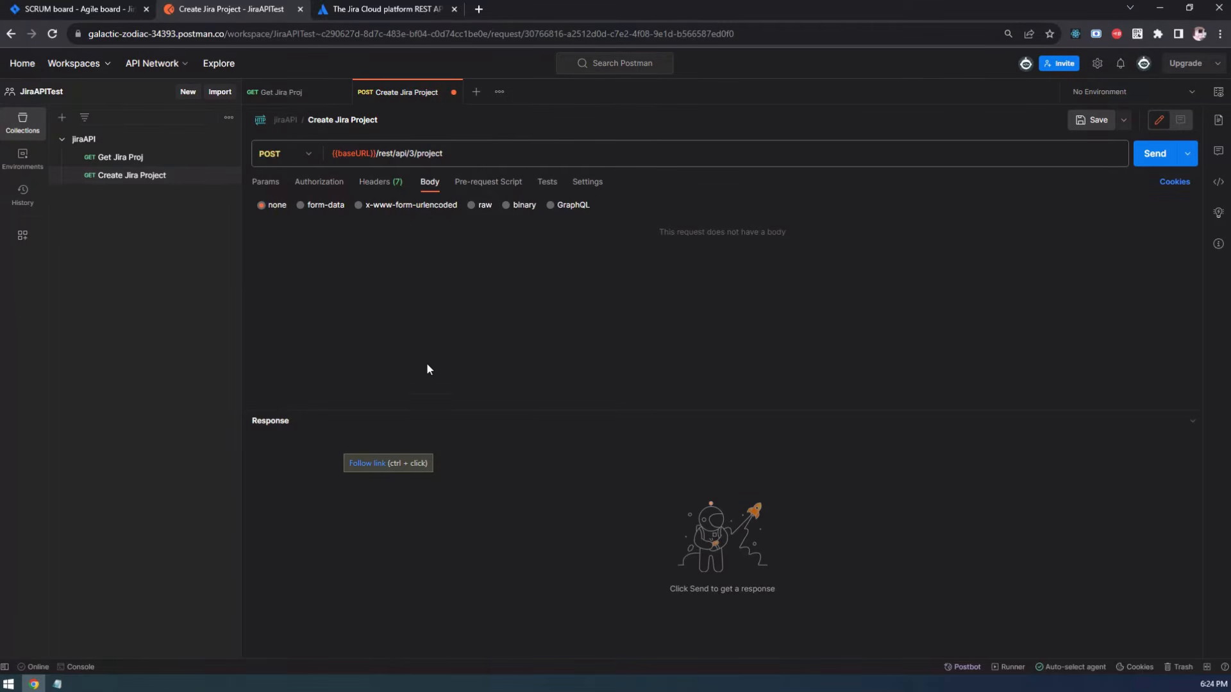
# Save the Create Jira Project request and examine the JSON data block in the documentation's curl example
pyautogui.click(1095, 120)
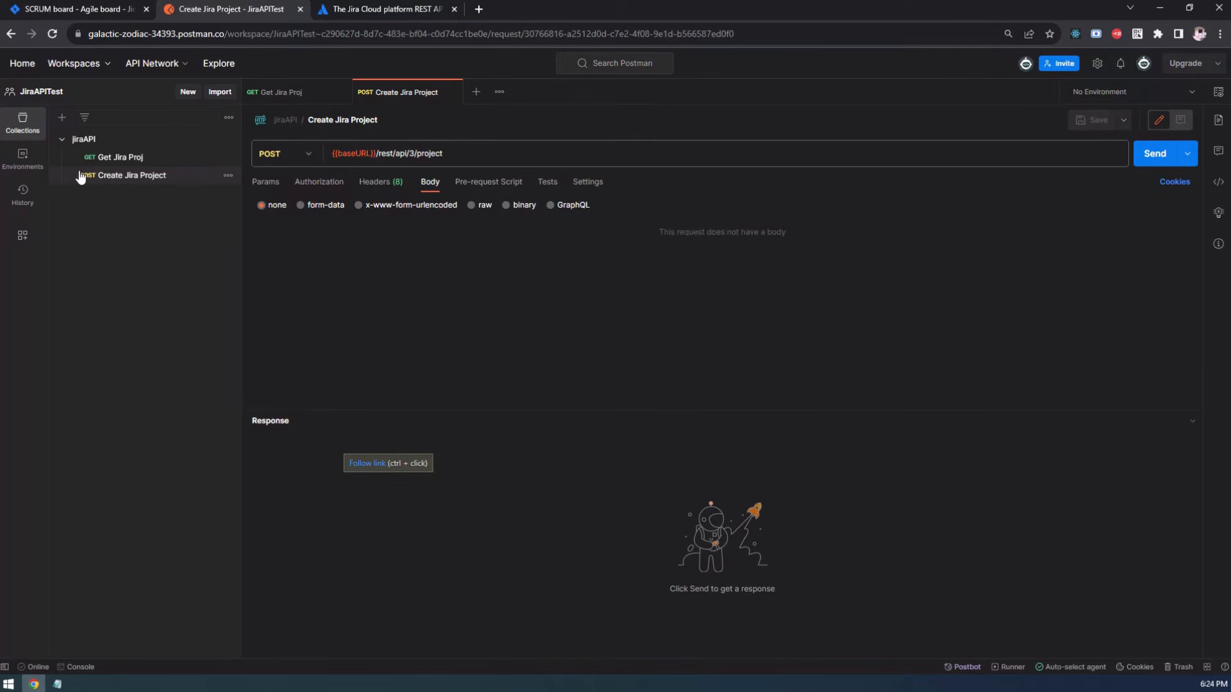
pyautogui.click(380, 8)
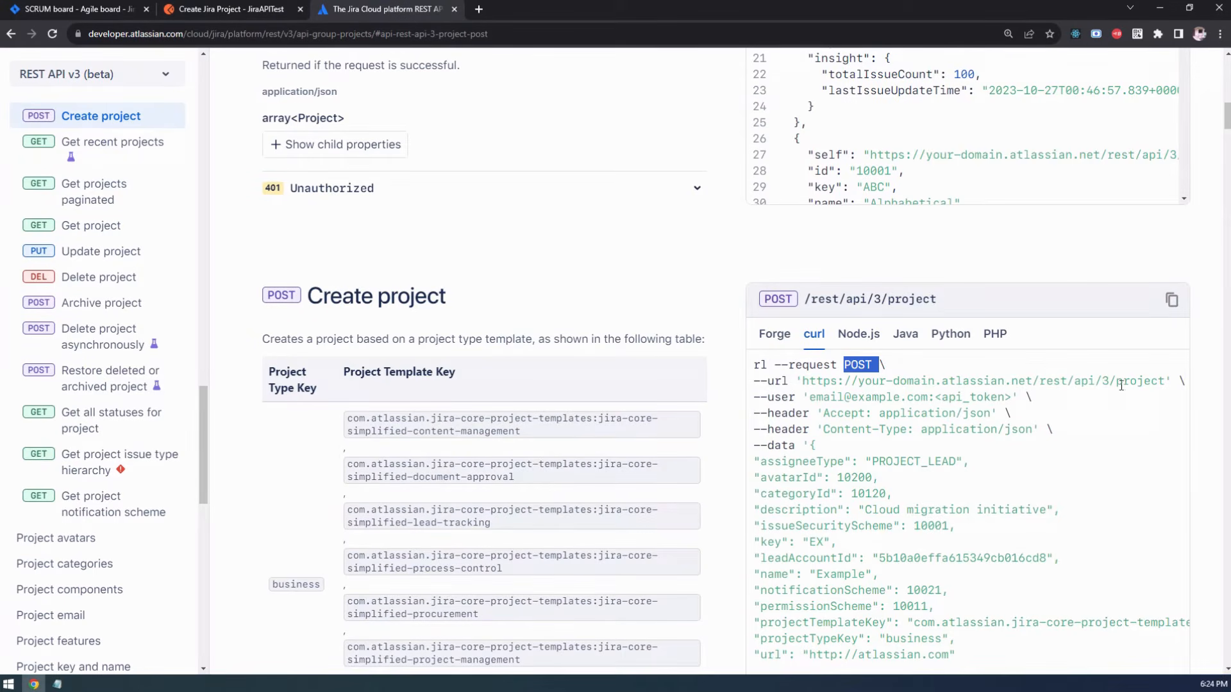
pyautogui.scroll(-1, 1049, 463)
pyautogui.scroll(-2, 1049, 463)
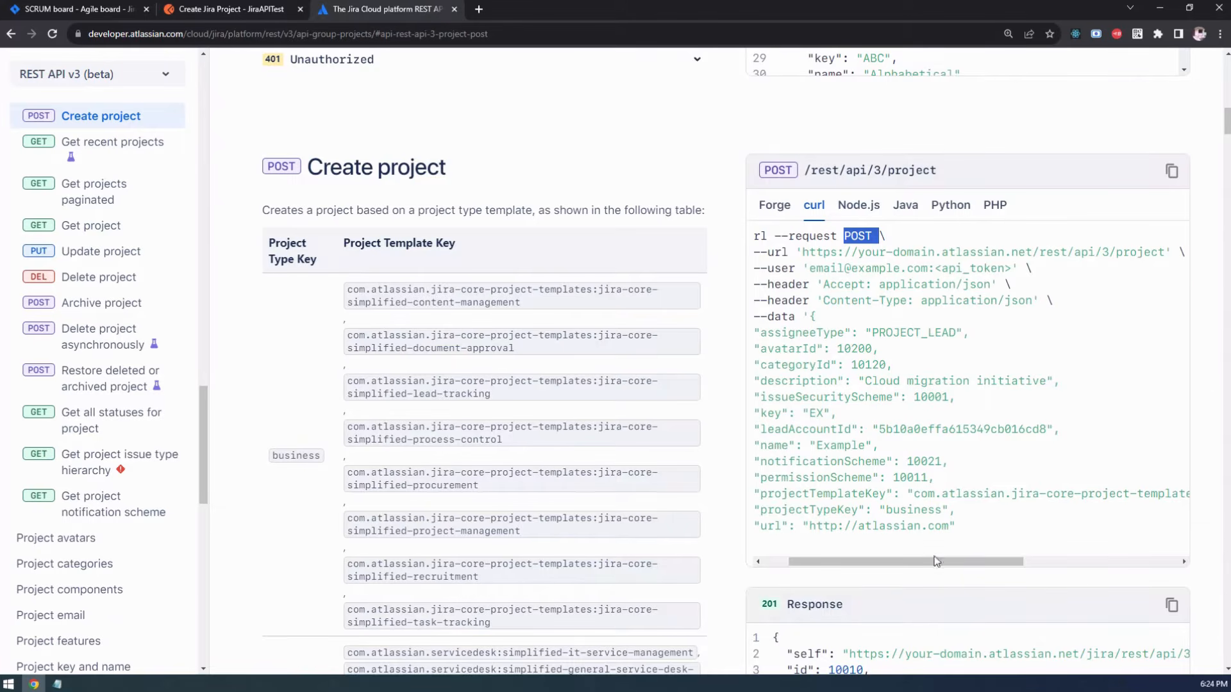
pyautogui.moveTo(937, 562); pyautogui.dragTo(912, 562)
pyautogui.moveTo(792, 538); pyautogui.dragTo(857, 316)
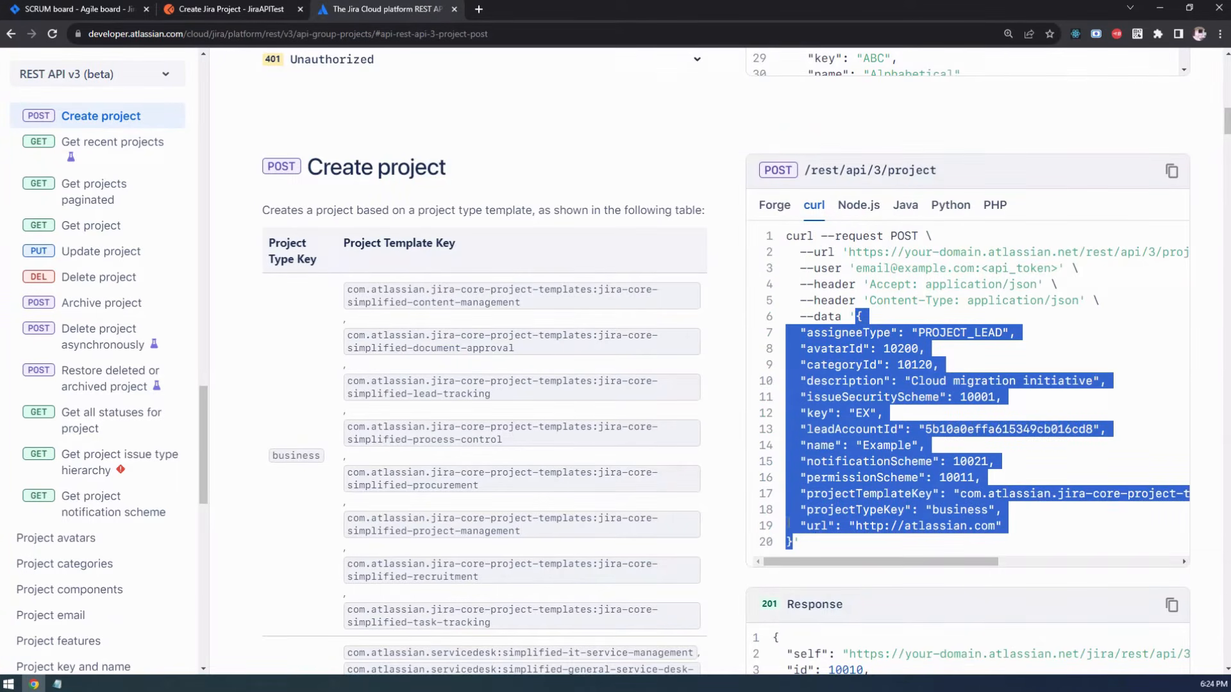
pyautogui.click(917, 415)
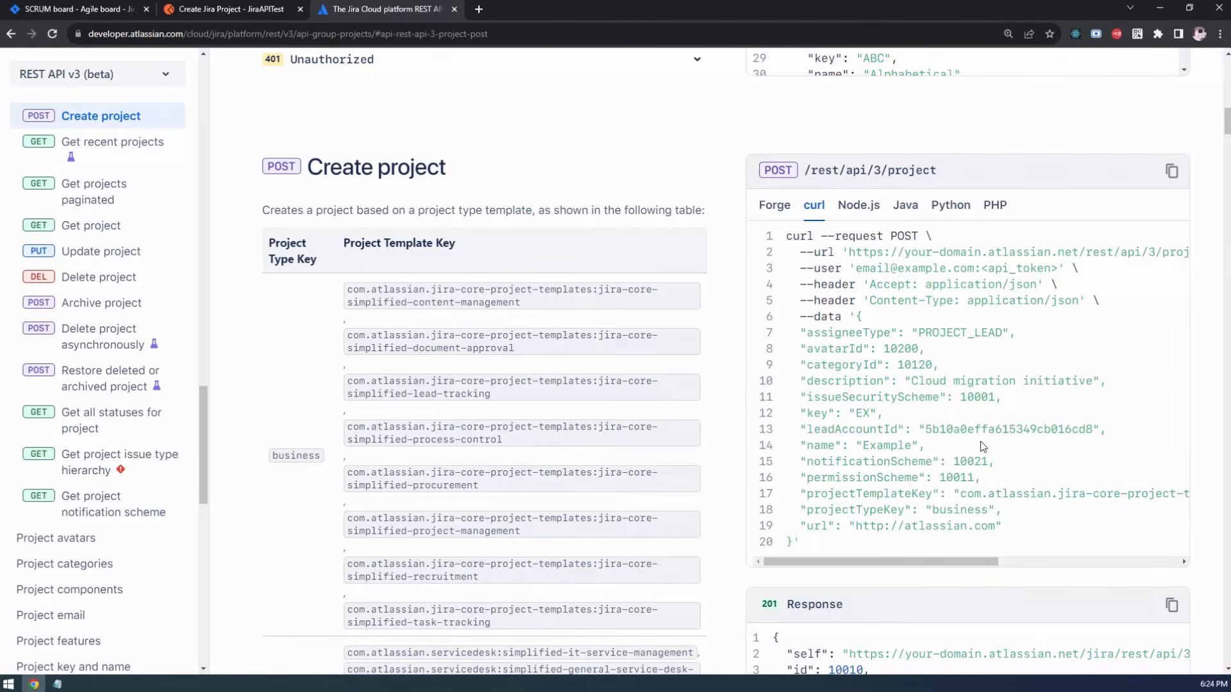
pyautogui.moveTo(792, 545); pyautogui.dragTo(846, 315)
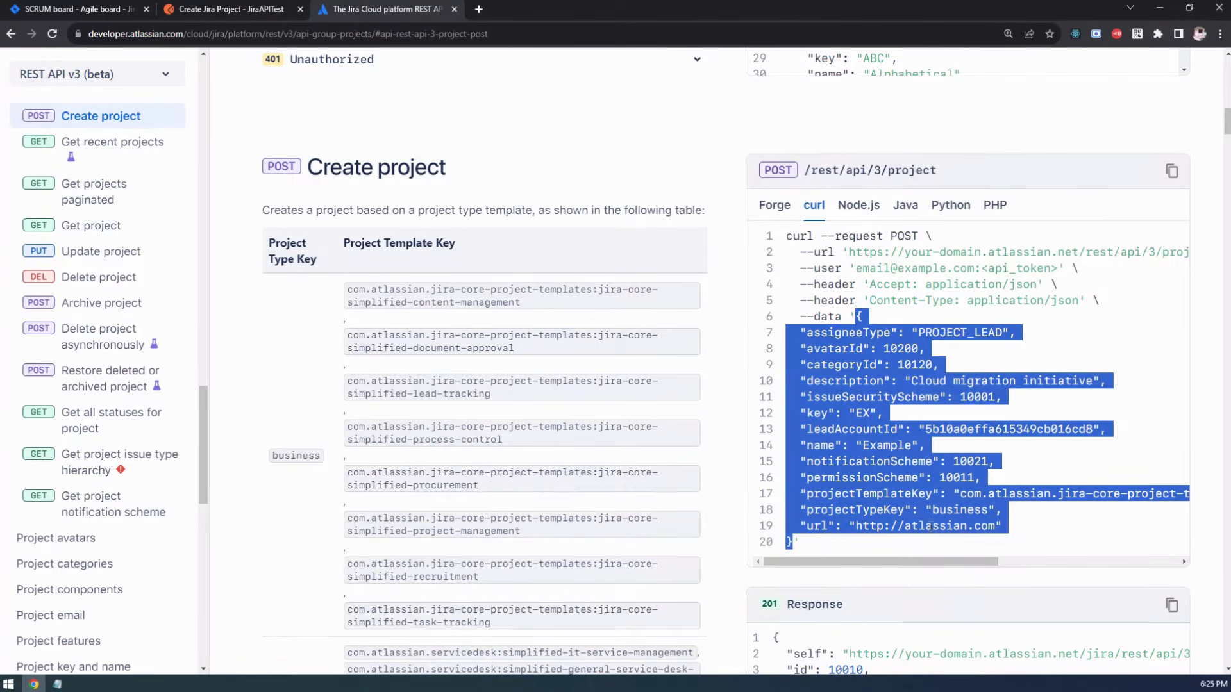
pyautogui.click(895, 459)
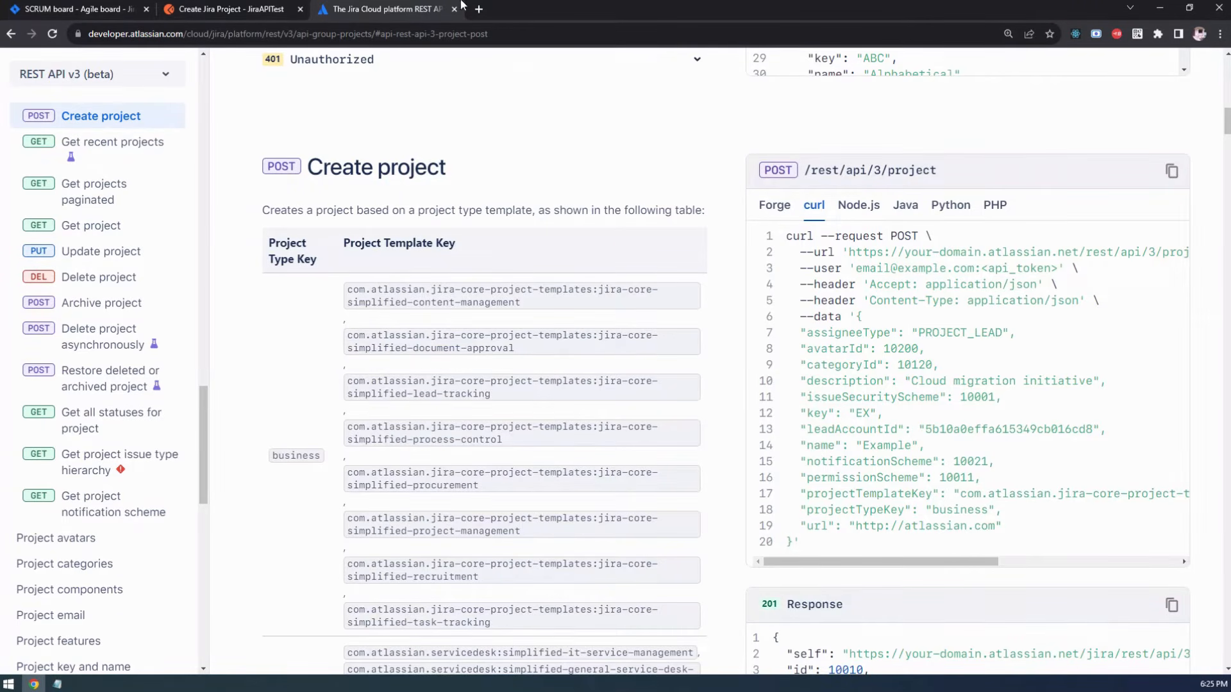
# Set the Create Jira Project request's body to raw with the JSON format
pyautogui.click(256, 9)
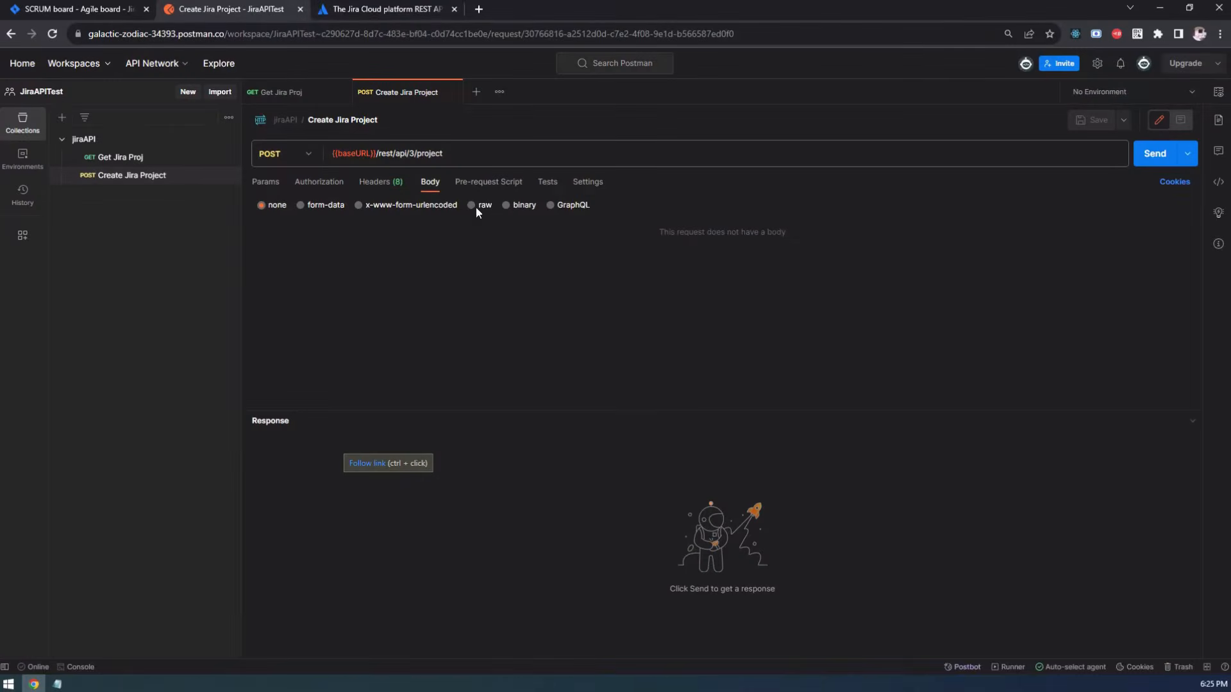
pyautogui.click(385, 9)
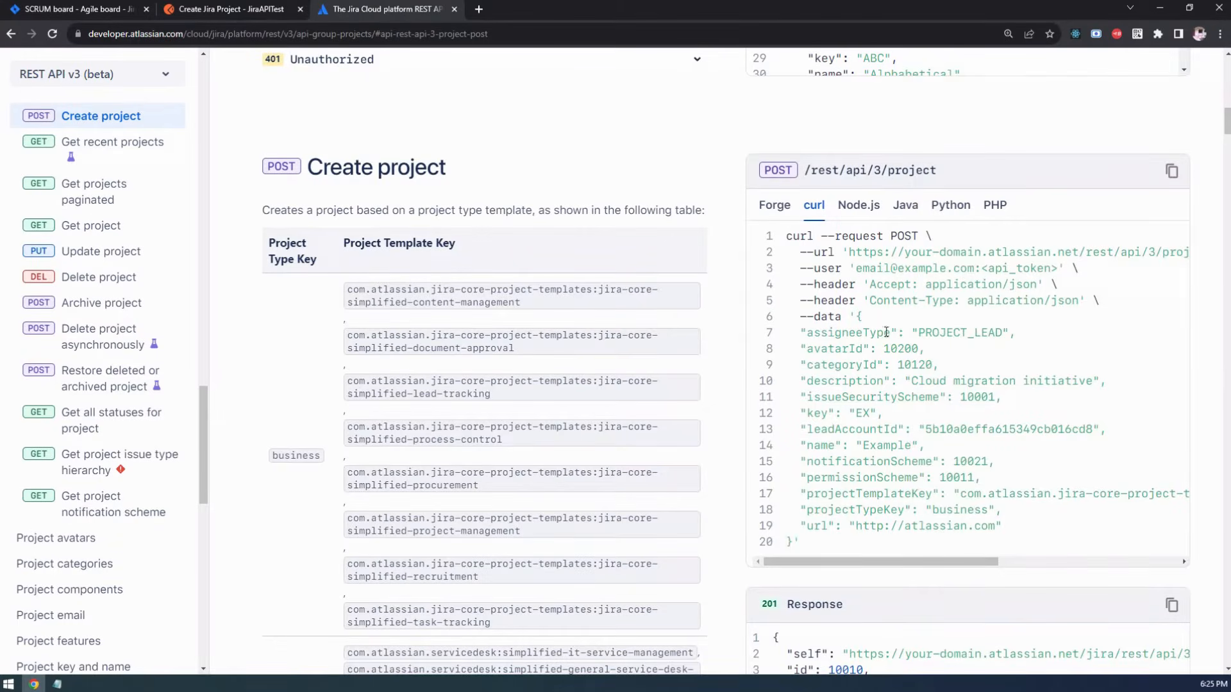
pyautogui.click(221, 8)
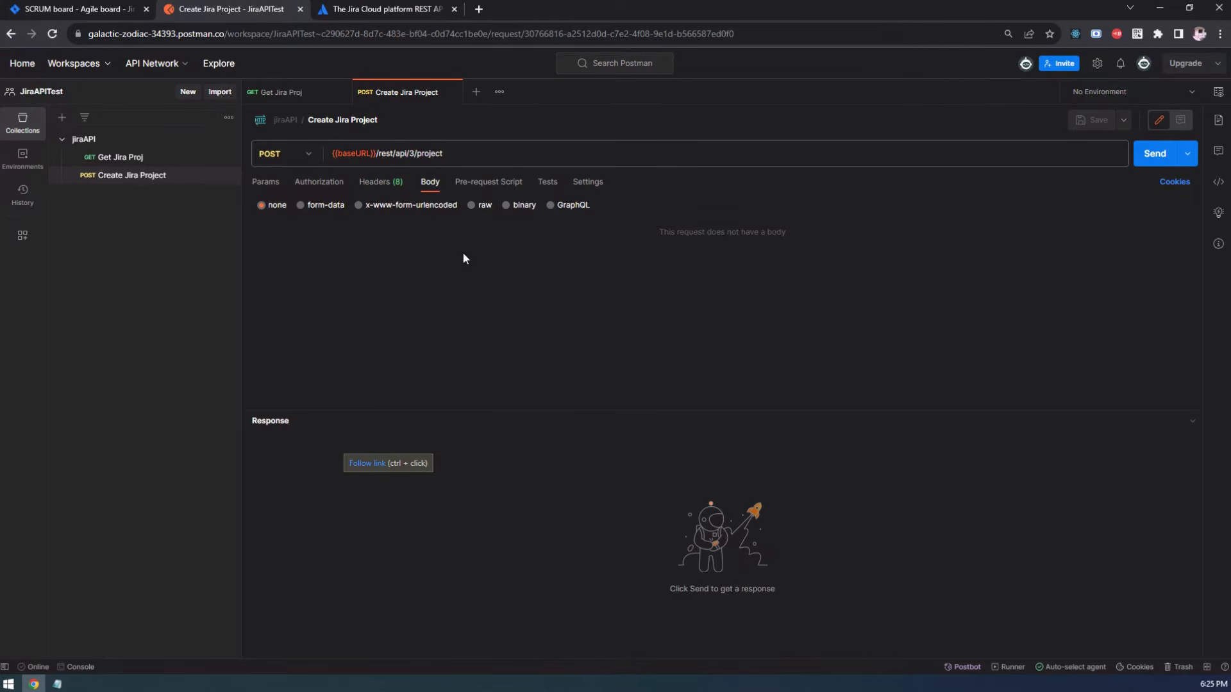
pyautogui.click(472, 206)
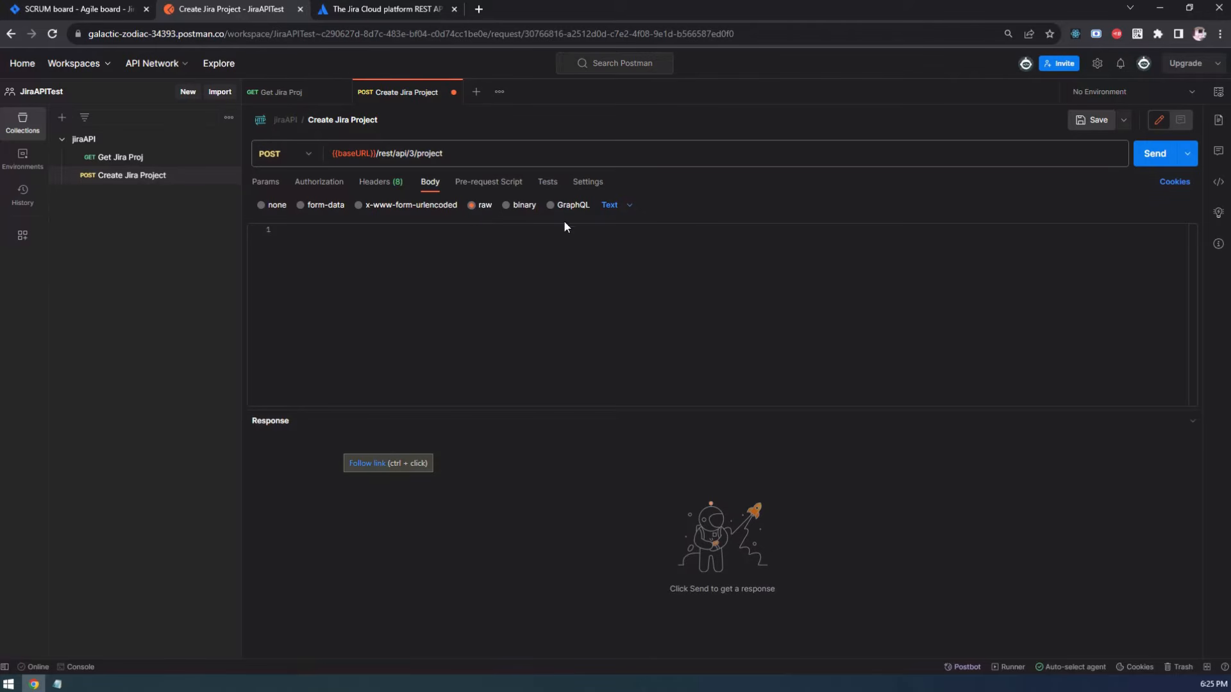
pyautogui.click(625, 206)
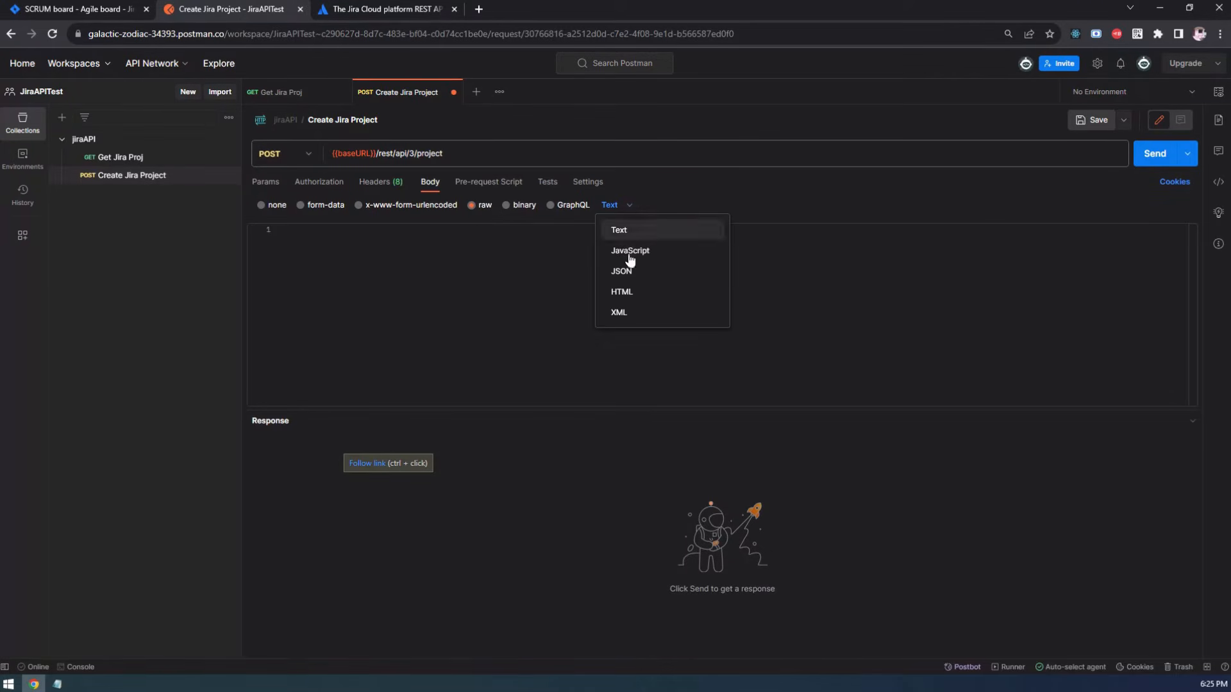
pyautogui.click(629, 205)
pyautogui.click(629, 209)
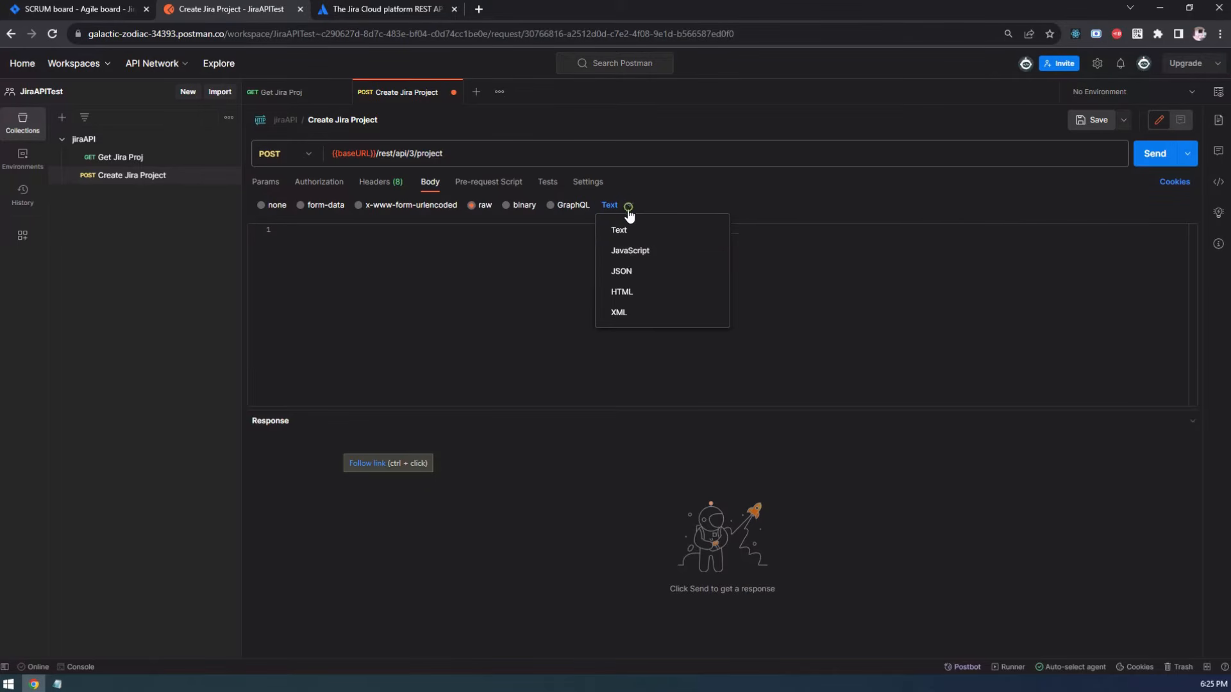
pyautogui.click(625, 271)
pyautogui.click(620, 249)
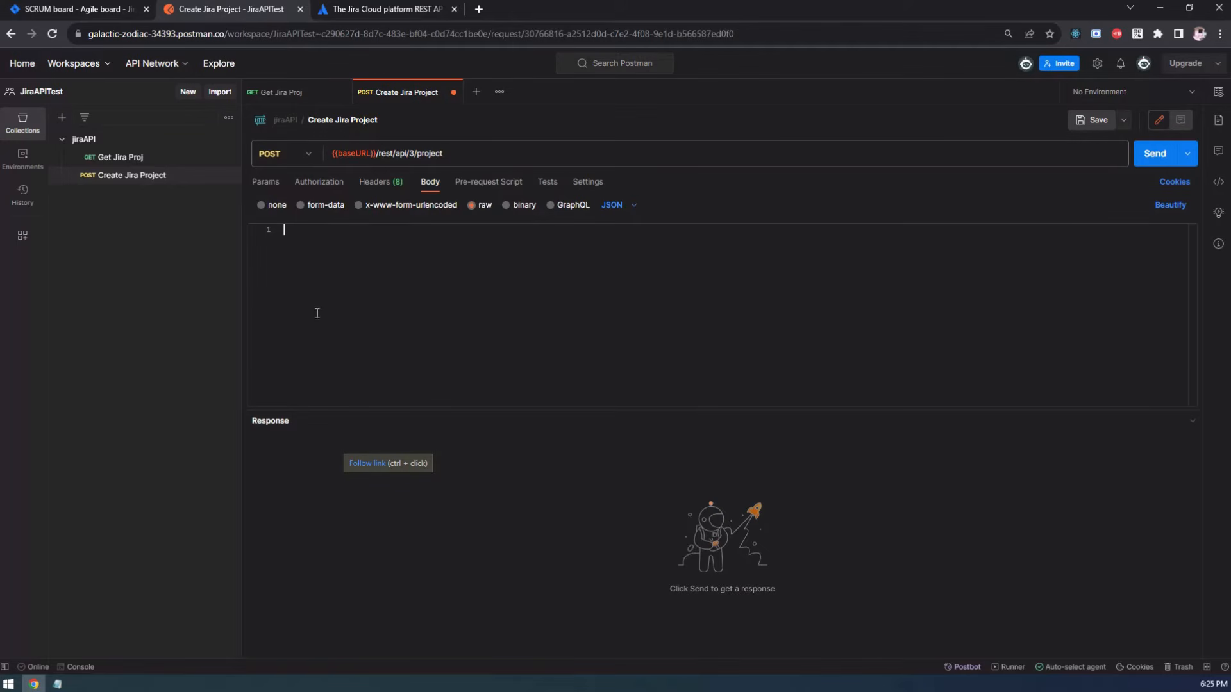
# Walk through Jira's own project creation with the Scrum template and team-managed type to inspect the details form, and leave without creating a project
pyautogui.click(413, 13)
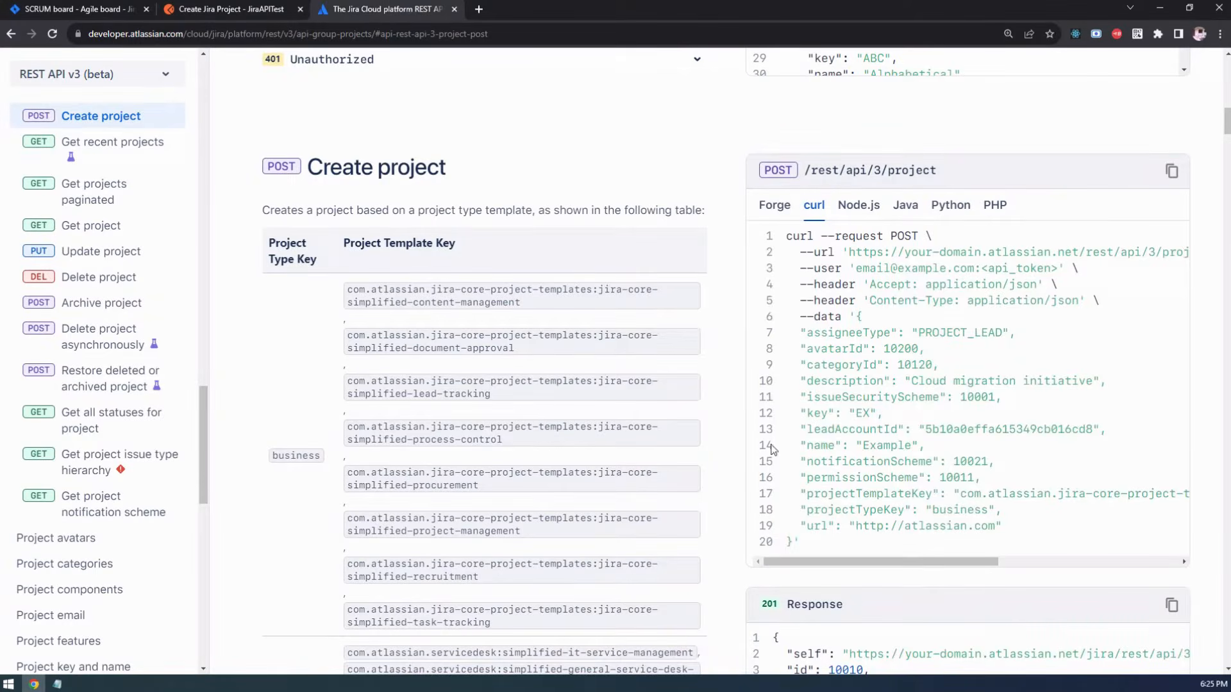
pyautogui.click(96, 9)
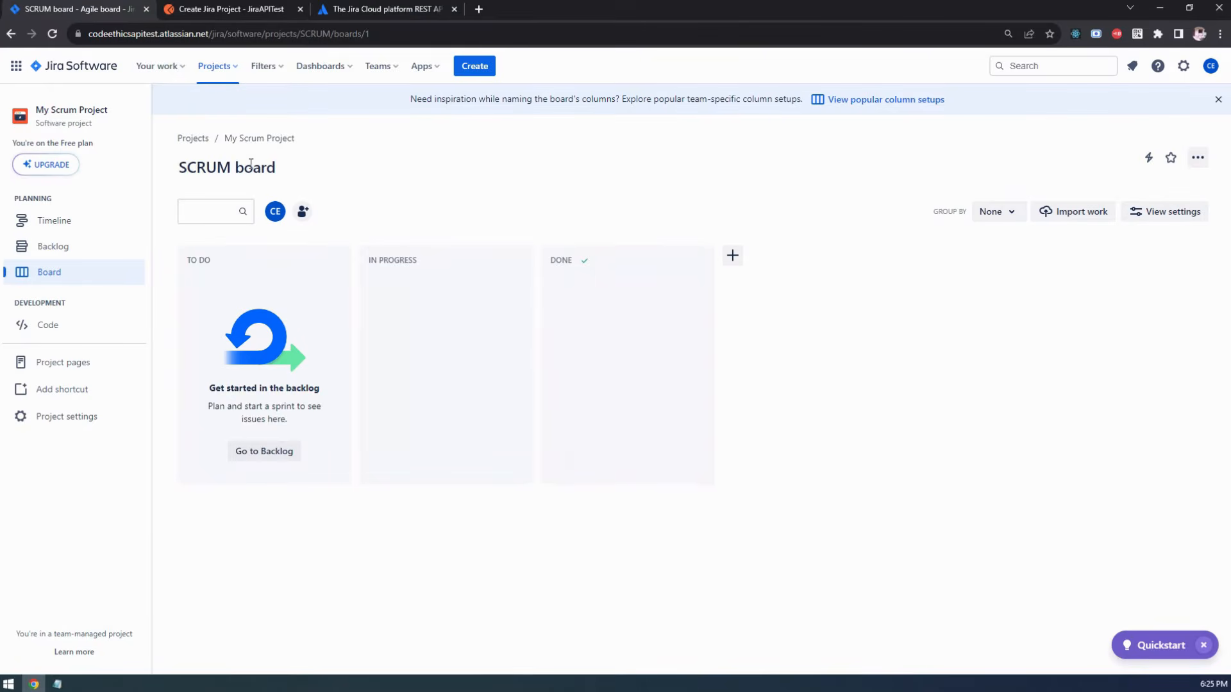
pyautogui.click(218, 66)
pyautogui.click(246, 255)
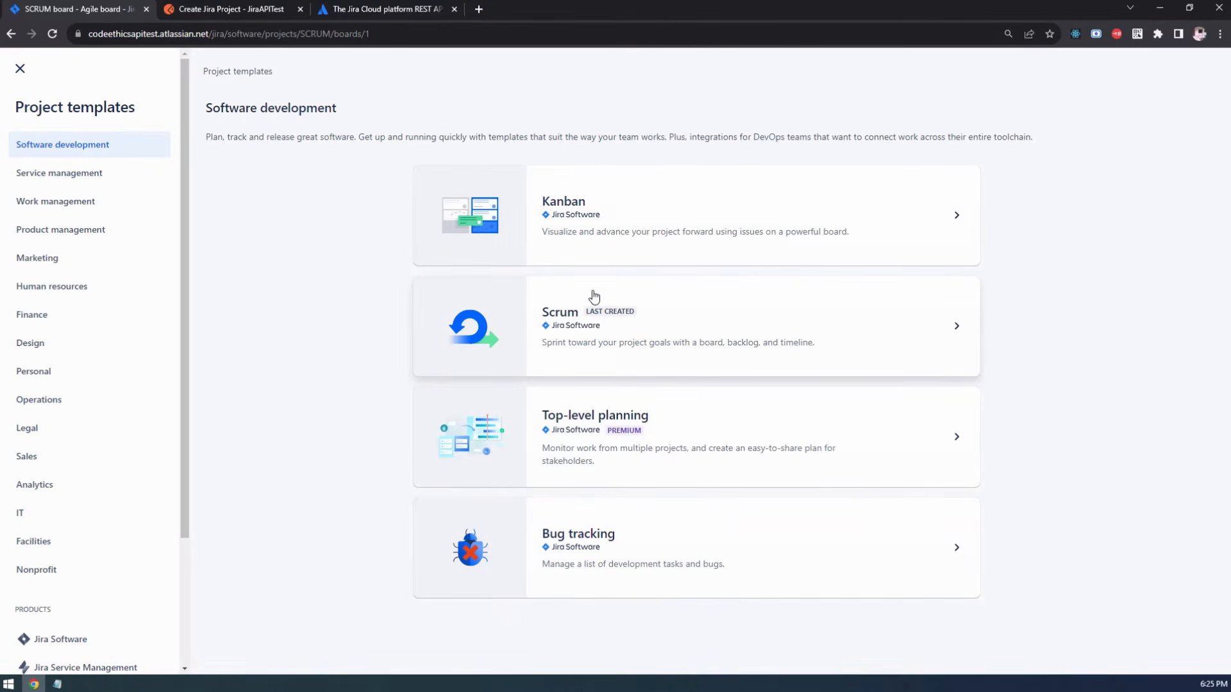
pyautogui.click(658, 337)
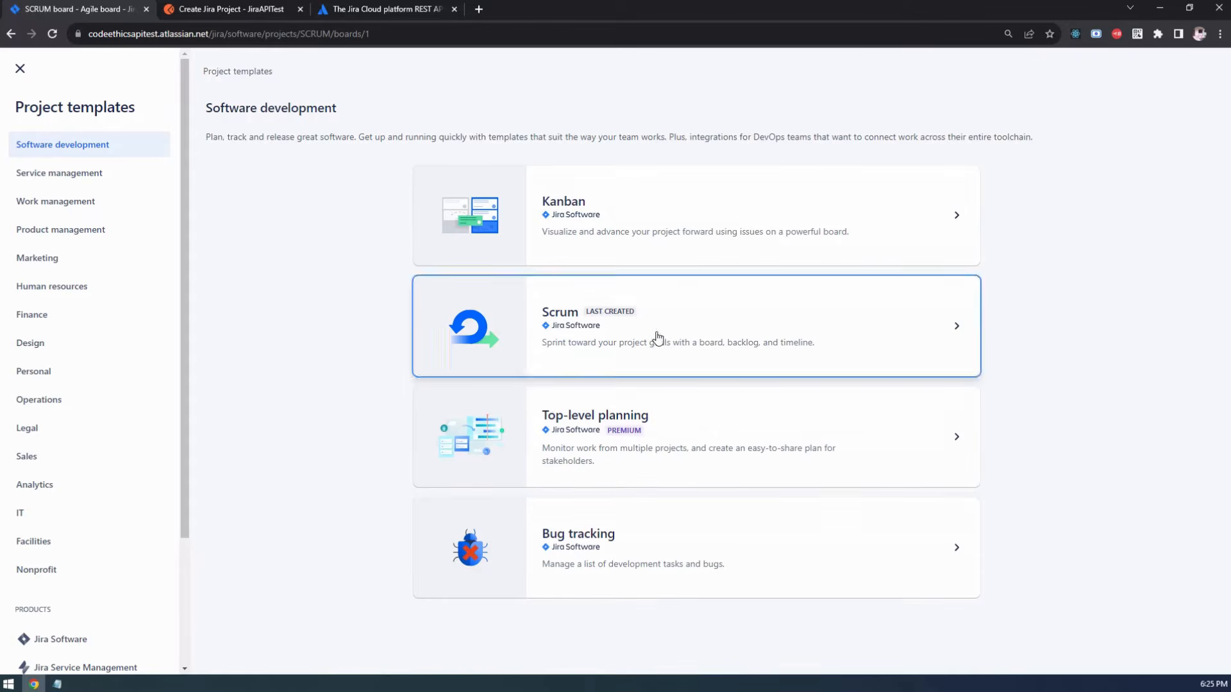
pyautogui.scroll(-3, 658, 336)
pyautogui.click(958, 632)
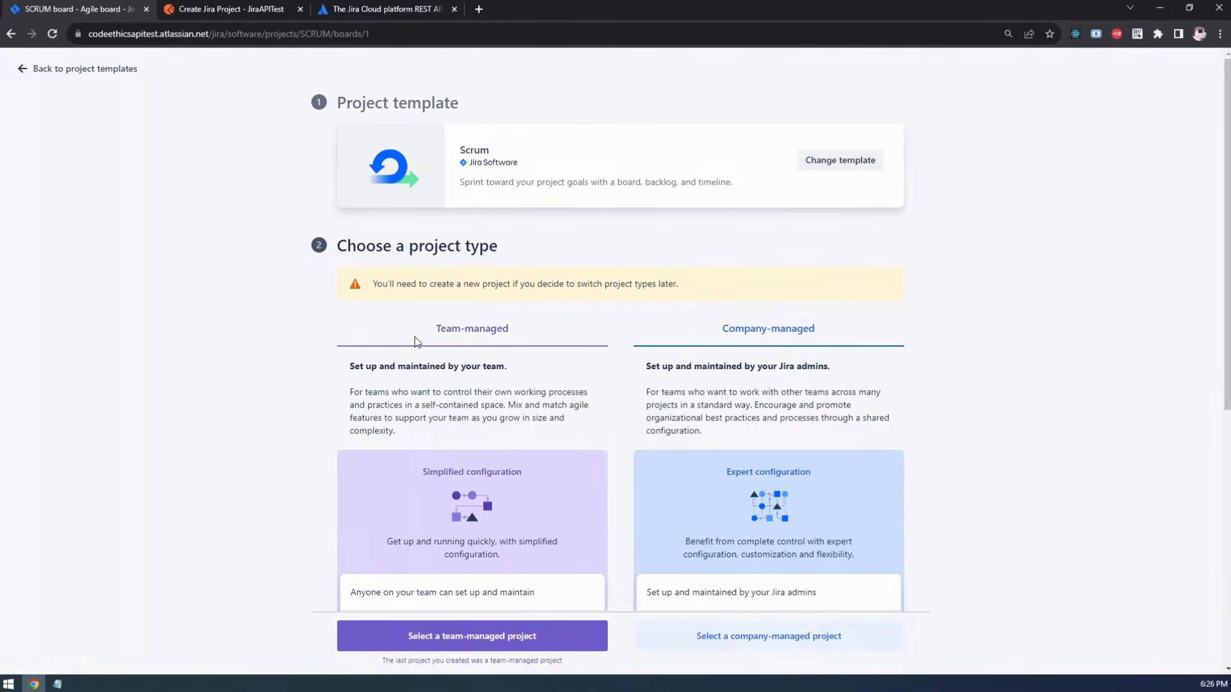
pyautogui.scroll(-5, 487, 449)
pyautogui.click(507, 636)
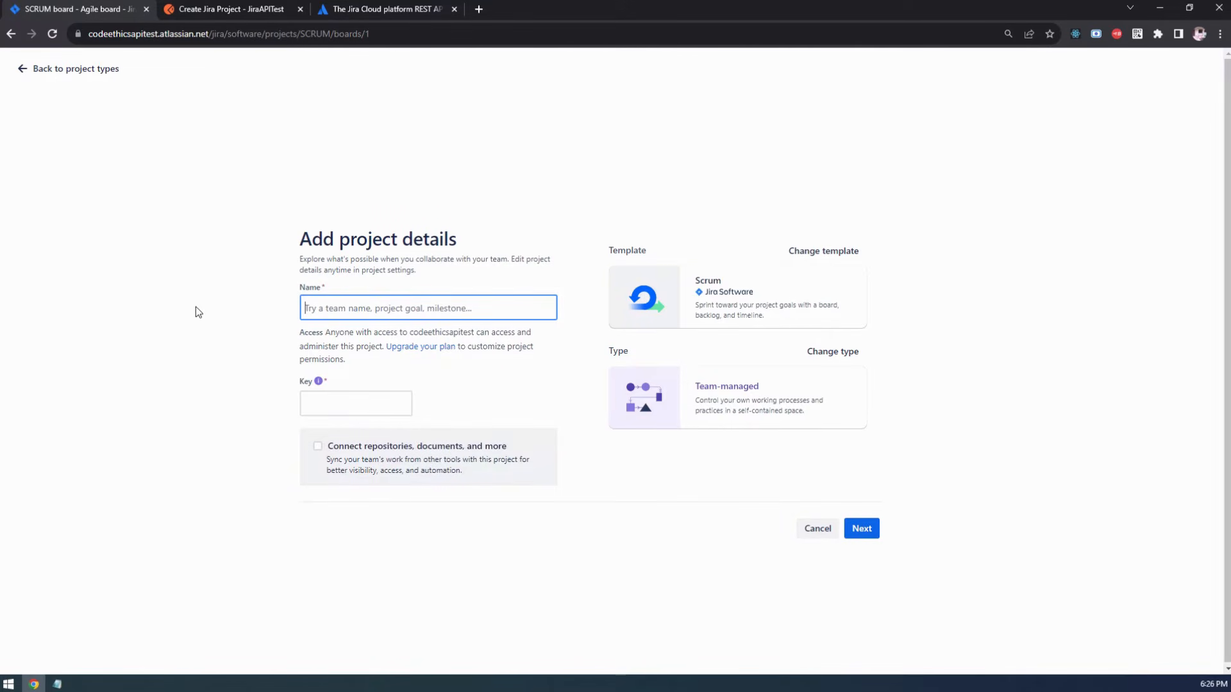
pyautogui.click(24, 72)
pyautogui.click(23, 72)
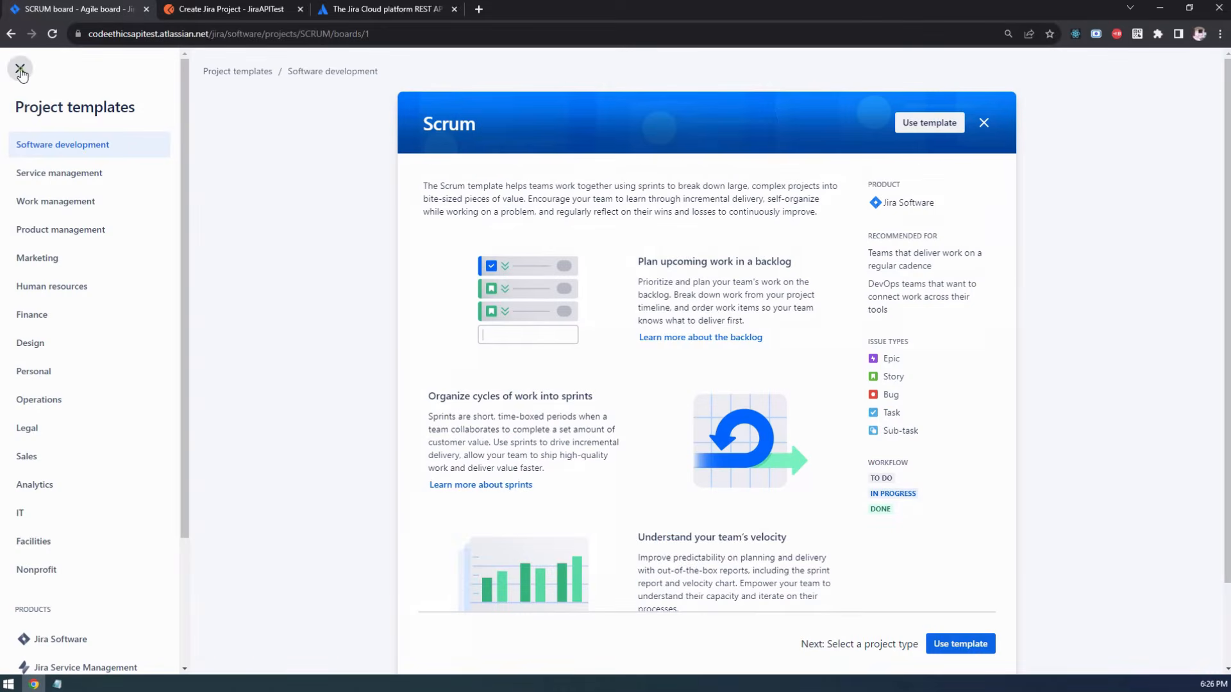
pyautogui.click(20, 68)
# Start the request body as a JSON object containing the documentation's "name": "Example" field
pyautogui.click(436, 10)
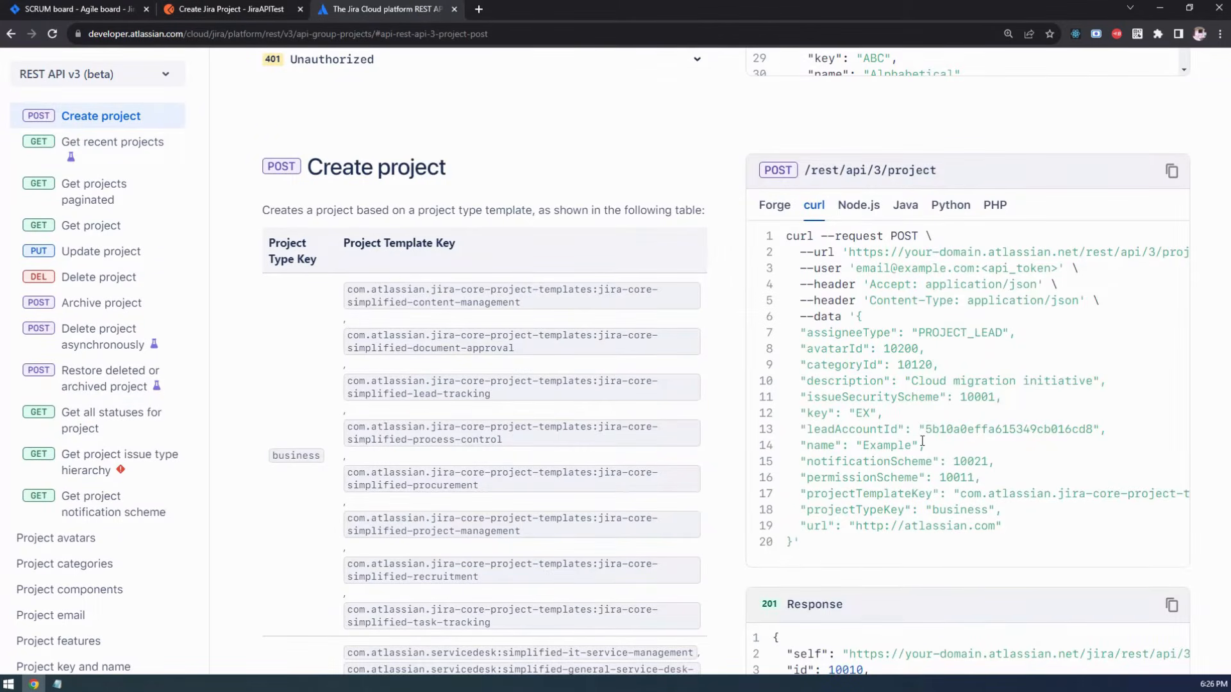
pyautogui.moveTo(921, 444); pyautogui.dragTo(803, 447)
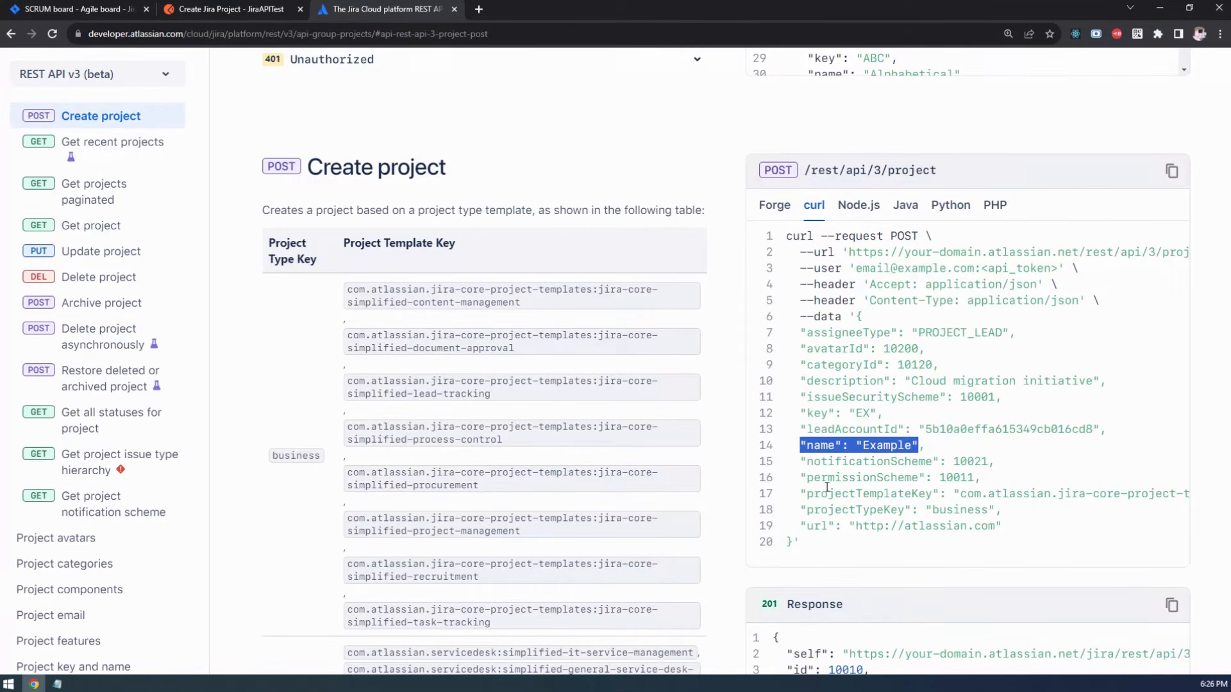
pyautogui.click(256, 10)
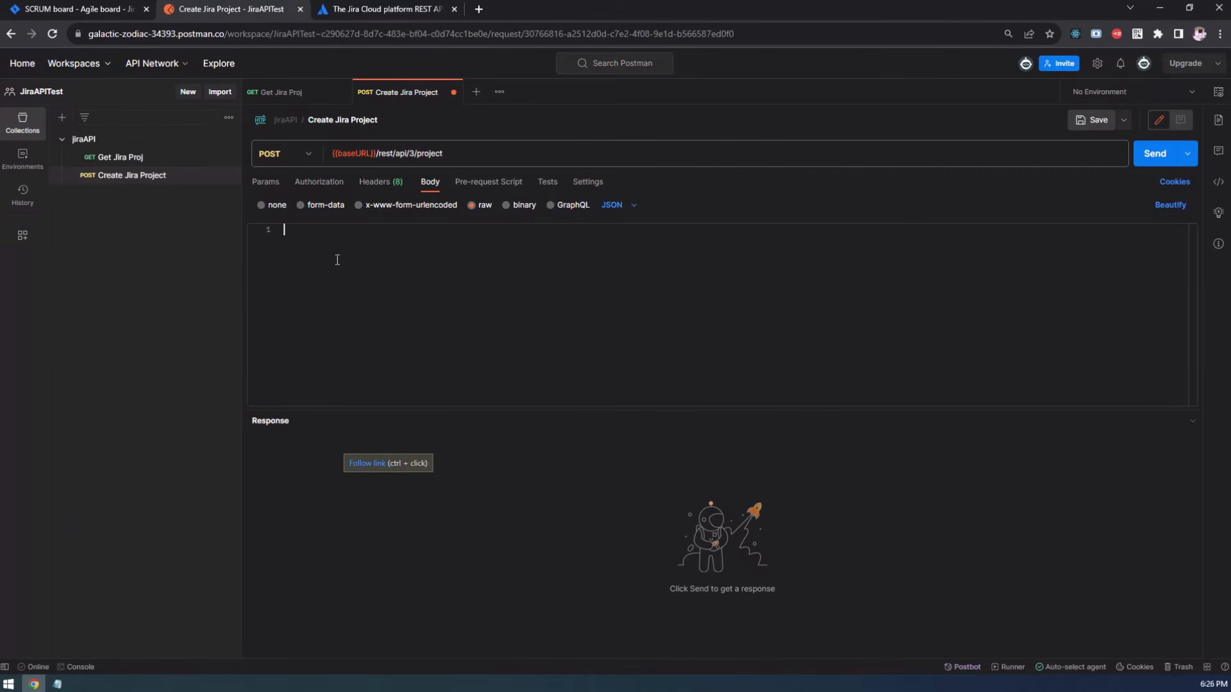
pyautogui.write('{')
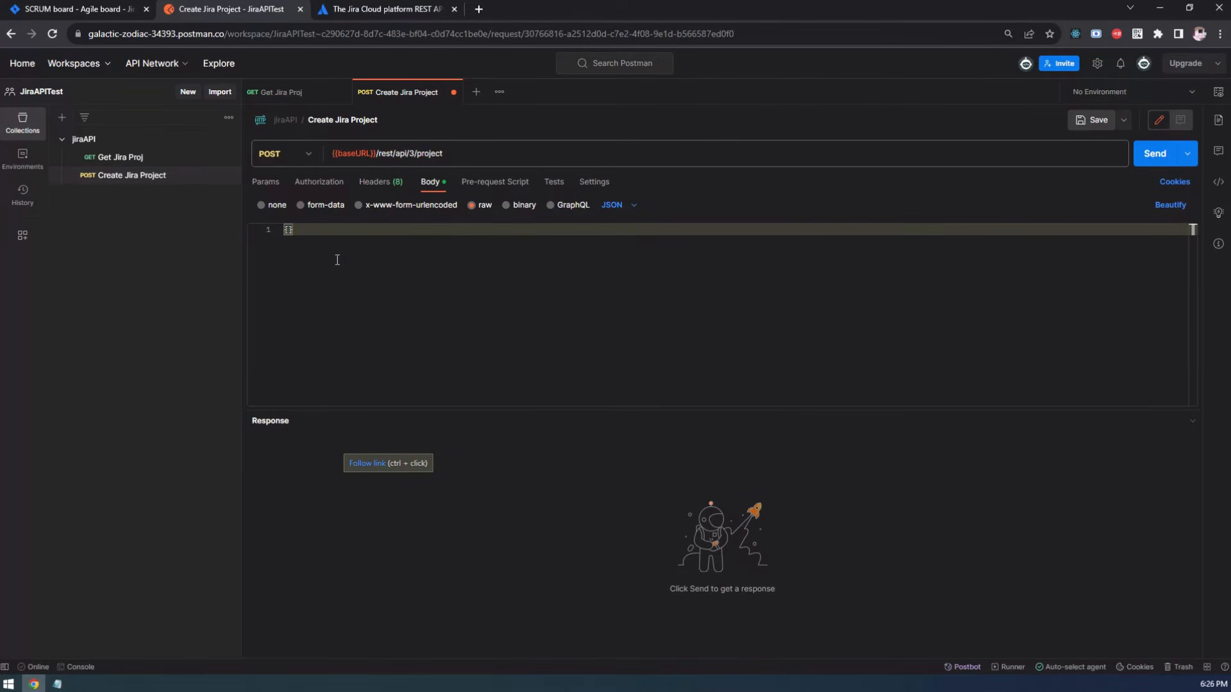
pyautogui.press('Return')
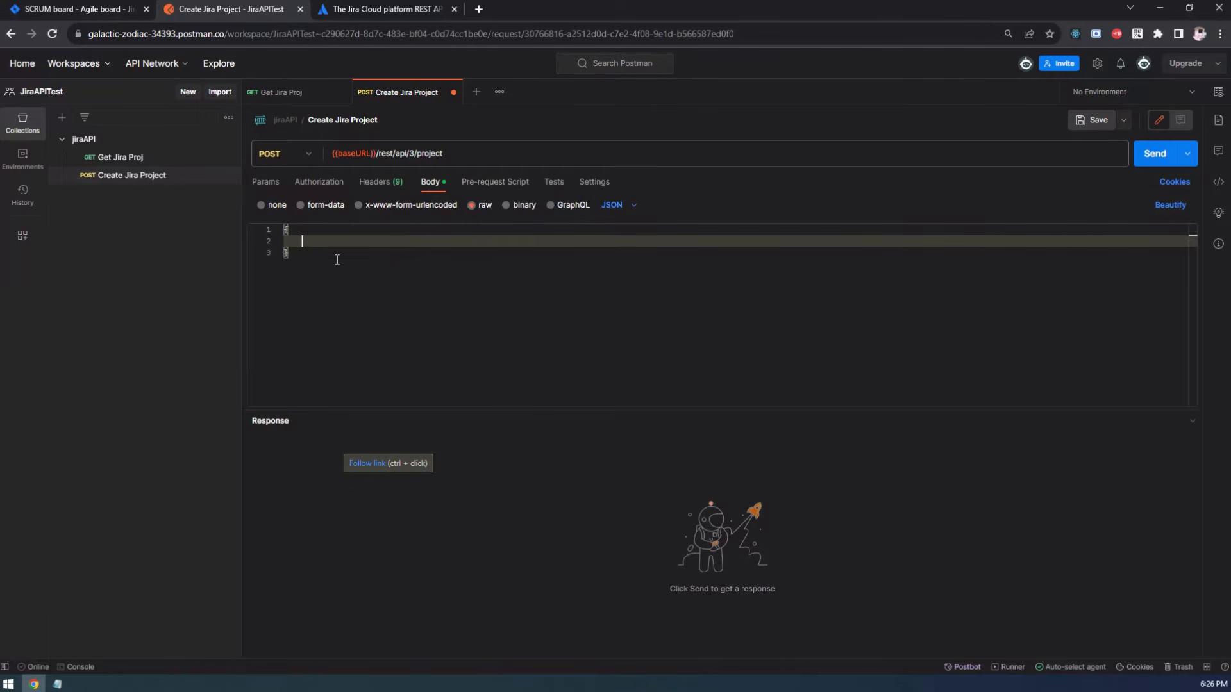
pyautogui.write('"name": "Example"')
# Replace the name value in the JSON body with FrontEnd Proj, copied from the project list in Notepad
pyautogui.click(57, 684)
pyautogui.moveTo(350, 391); pyautogui.dragTo(282, 391)
pyautogui.hotkey('ctrl', 'c')
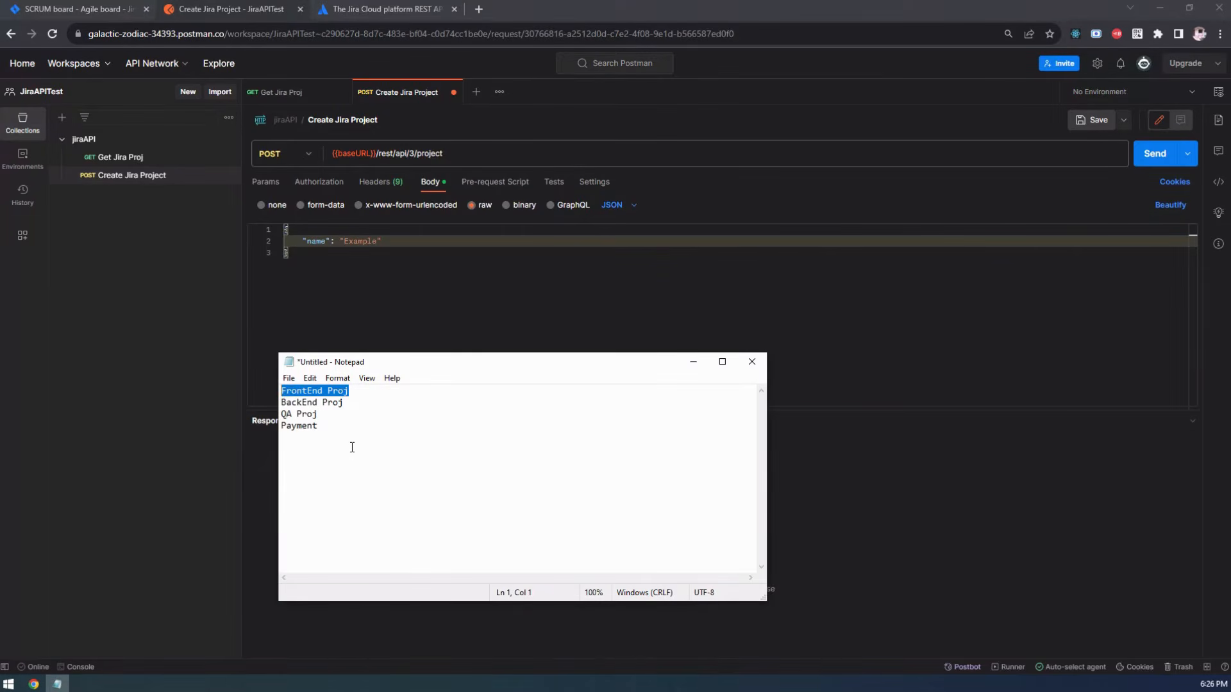
pyautogui.doubleClick(361, 241)
pyautogui.hotkey('ctrl', 'v')
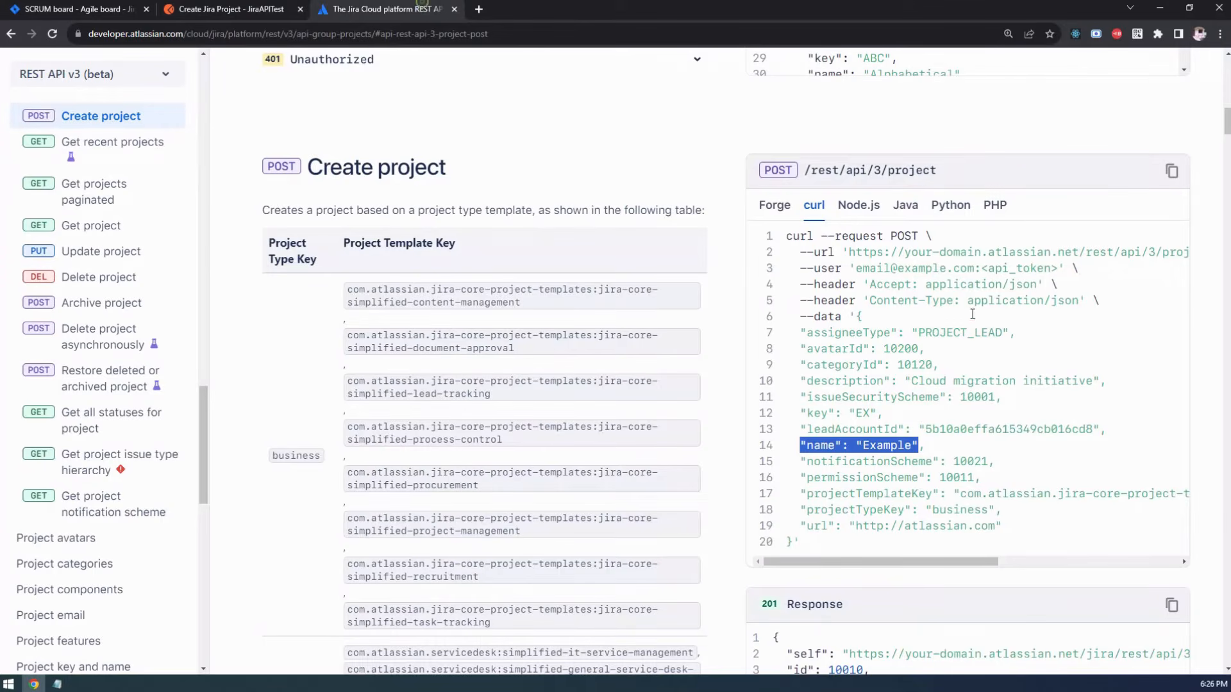
# Copy the "key": "EX", line from the documentation's curl example into the JSON body below the name field
pyautogui.click(384, 9)
pyautogui.moveTo(878, 412); pyautogui.dragTo(800, 416)
pyautogui.hotkey('ctrl', 'c')
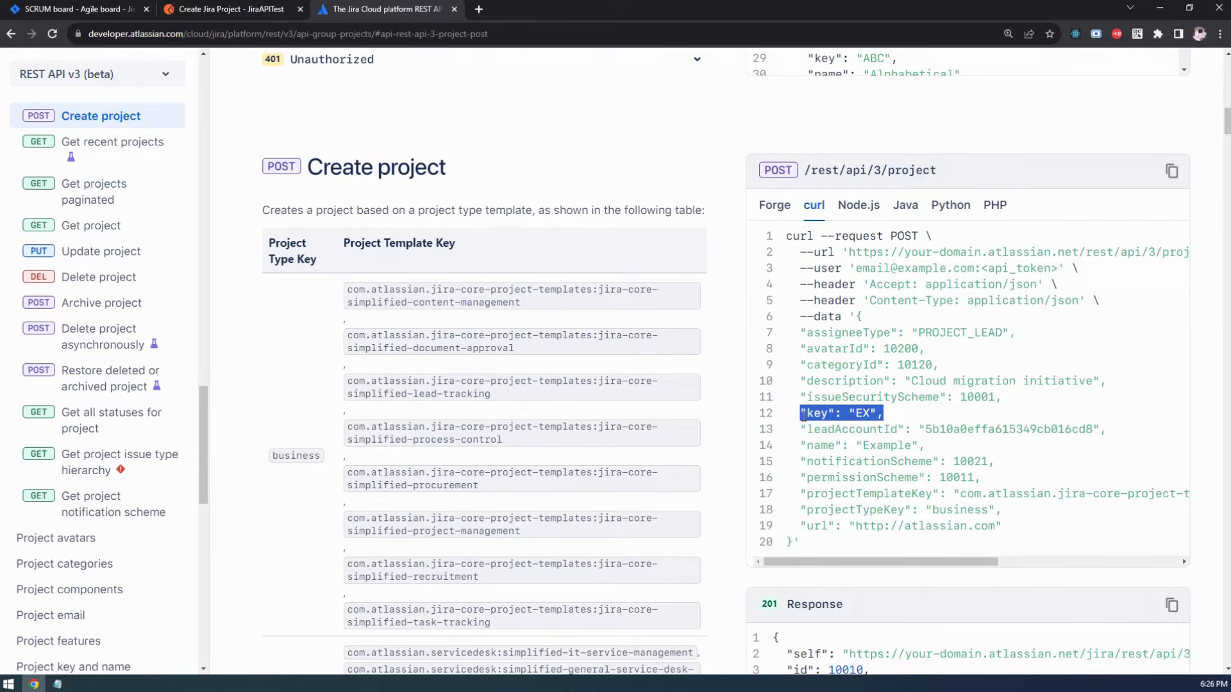
pyautogui.click(240, 9)
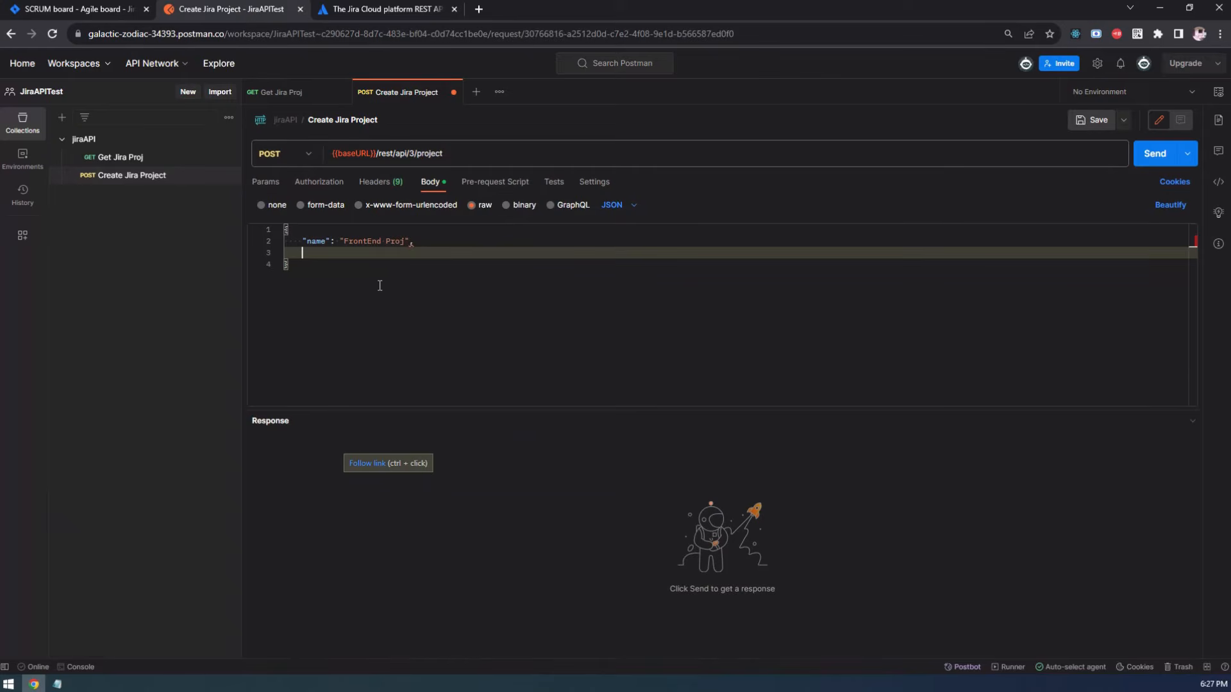
pyautogui.hotkey('ctrl', 'v')
pyautogui.doubleClick(346, 252)
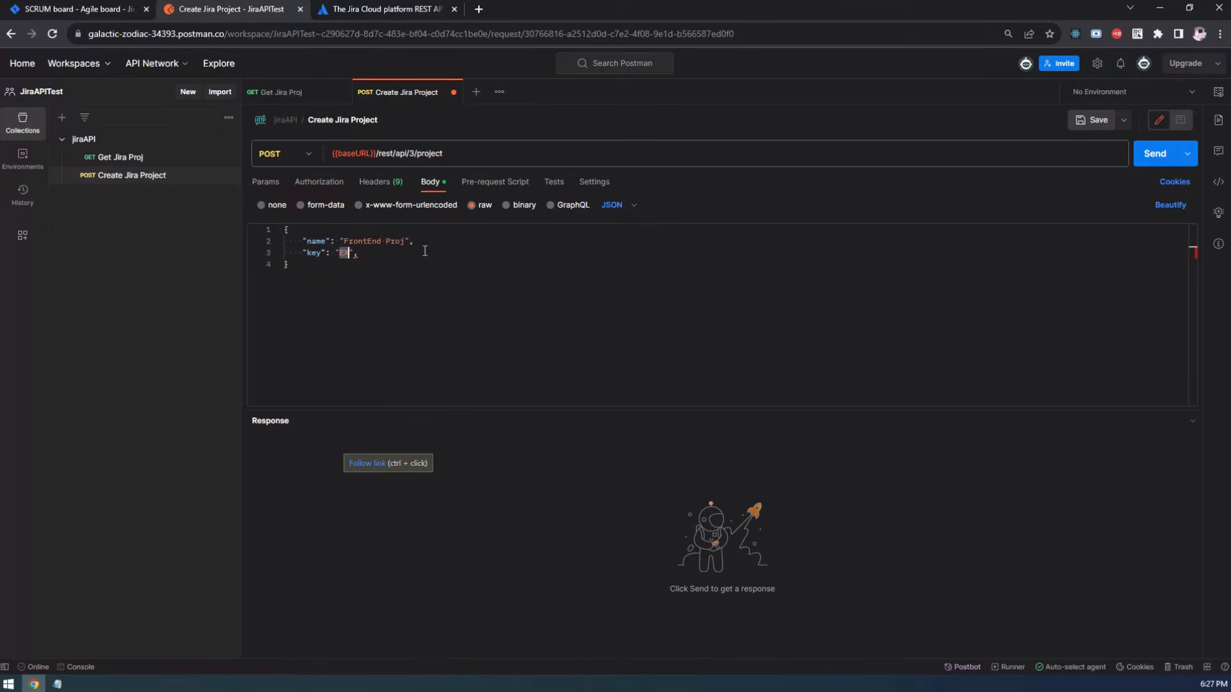
pyautogui.click(351, 256)
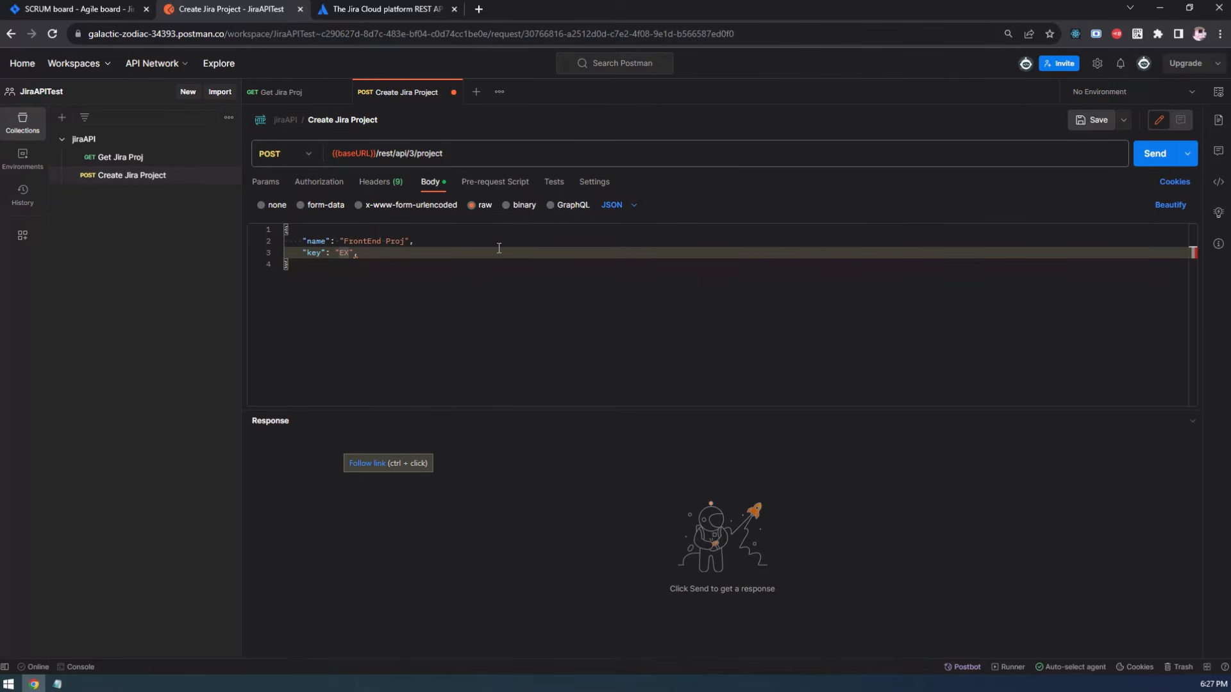
pyautogui.press('BackSpace')
pyautogui.press('BackSpace')
pyautogui.write('F')
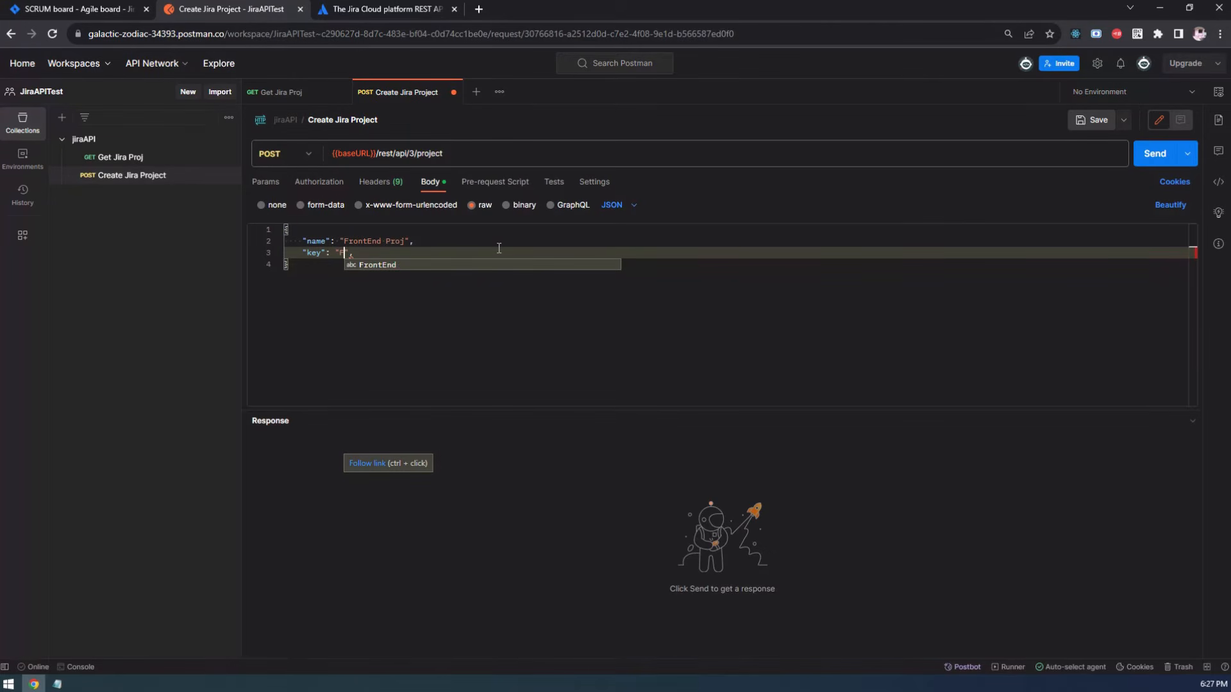
pyautogui.write('EP')
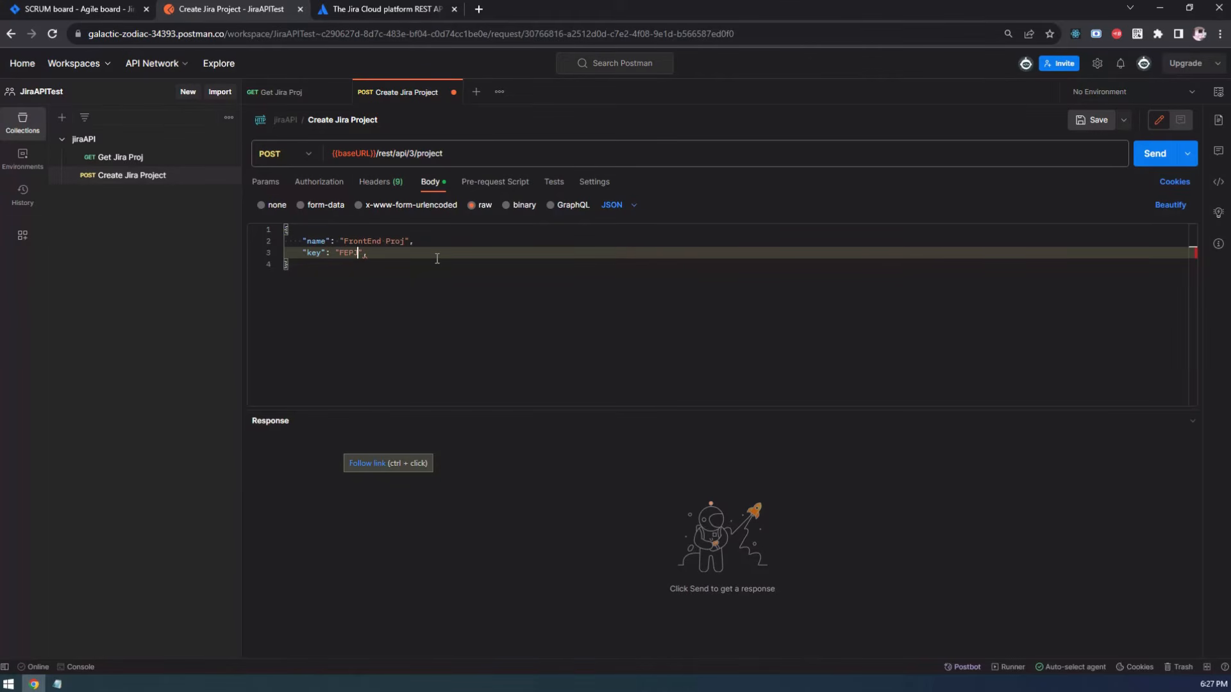
pyautogui.write('J')
pyautogui.press('Return')
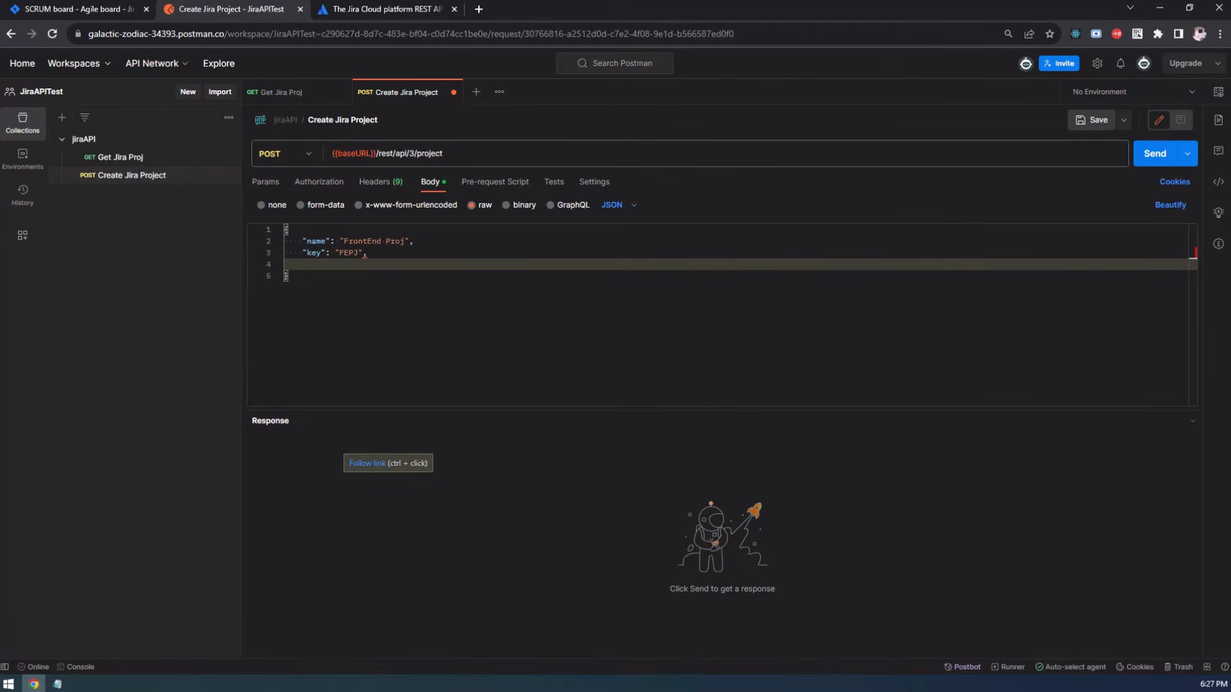
# Review the project type keys in the Create project documentation and copy the projectTypeKey "business" line from its curl example
pyautogui.click(396, 10)
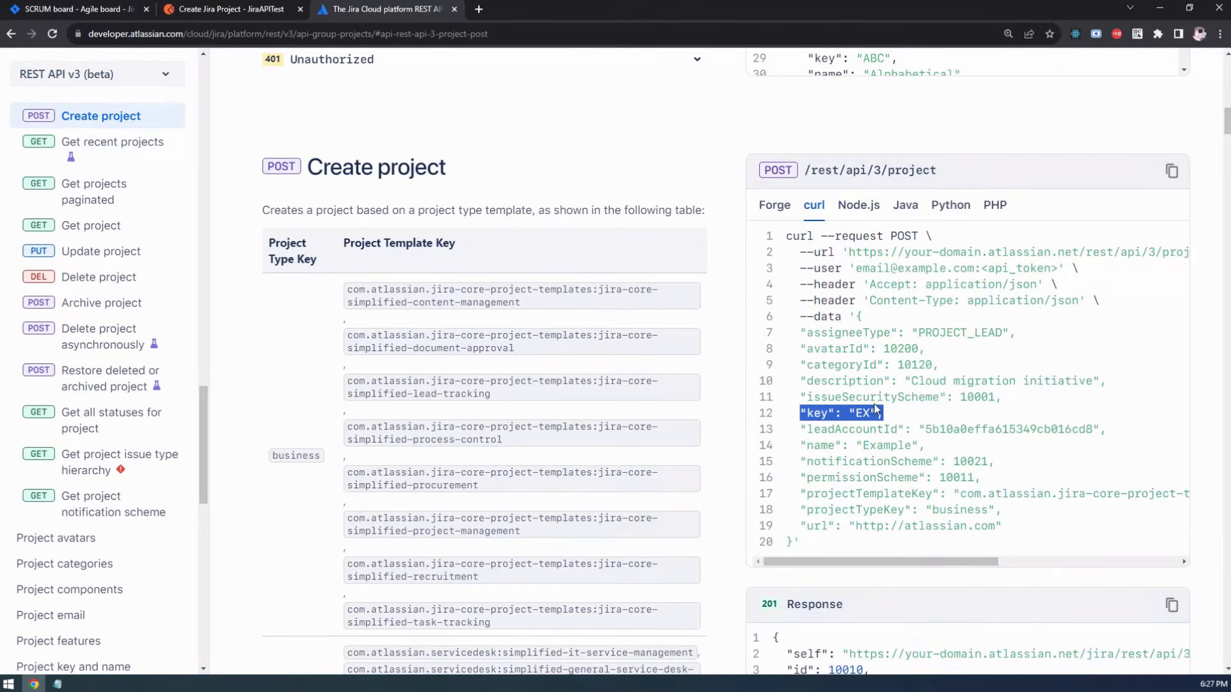
pyautogui.scroll(-1, 876, 410)
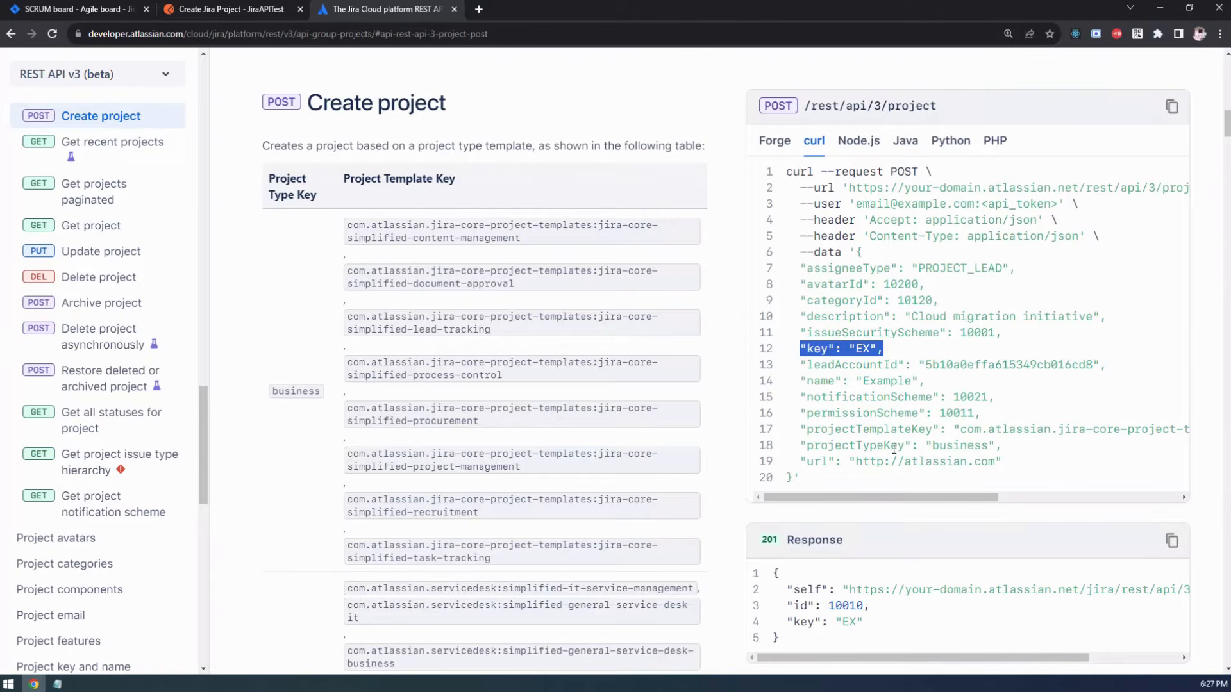
pyautogui.click(894, 448)
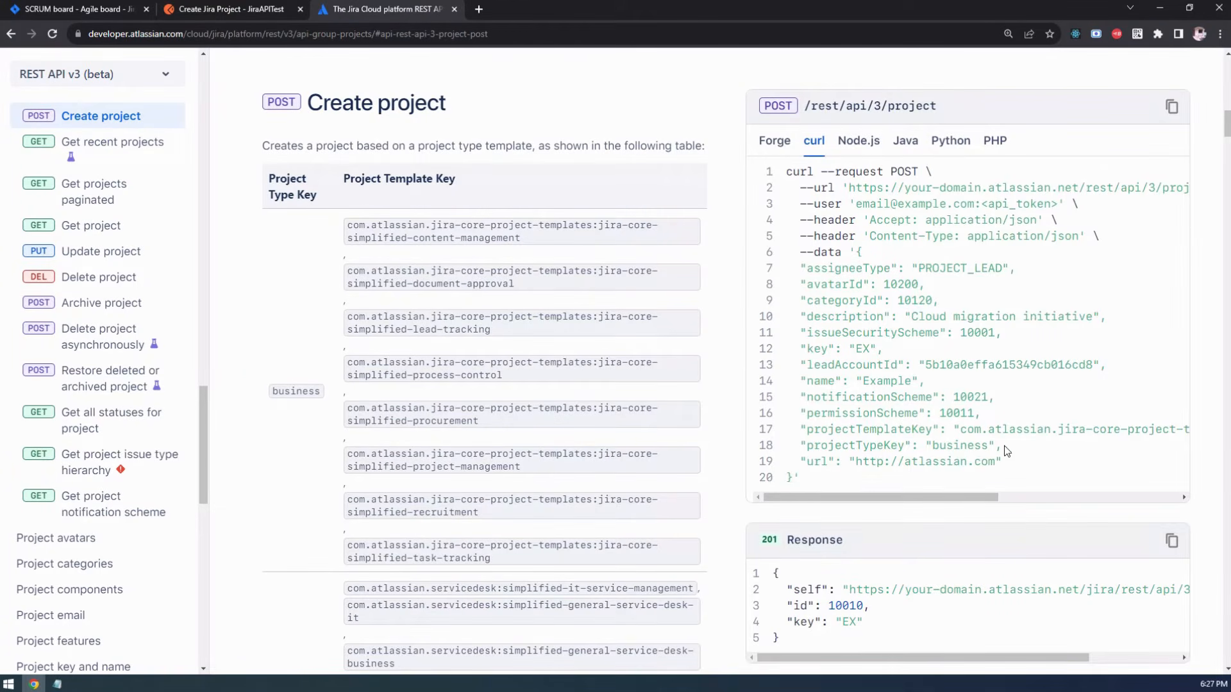
pyautogui.moveTo(1007, 450); pyautogui.dragTo(808, 446)
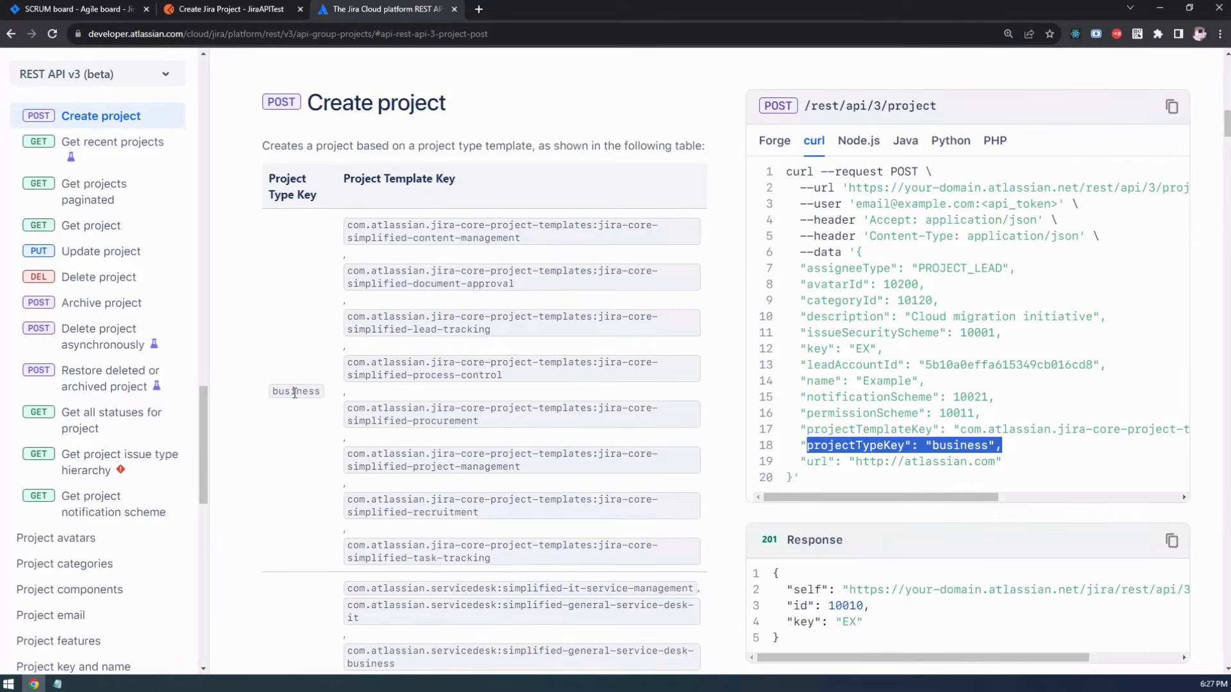
pyautogui.scroll(-5, 292, 404)
pyautogui.scroll(-2, 295, 397)
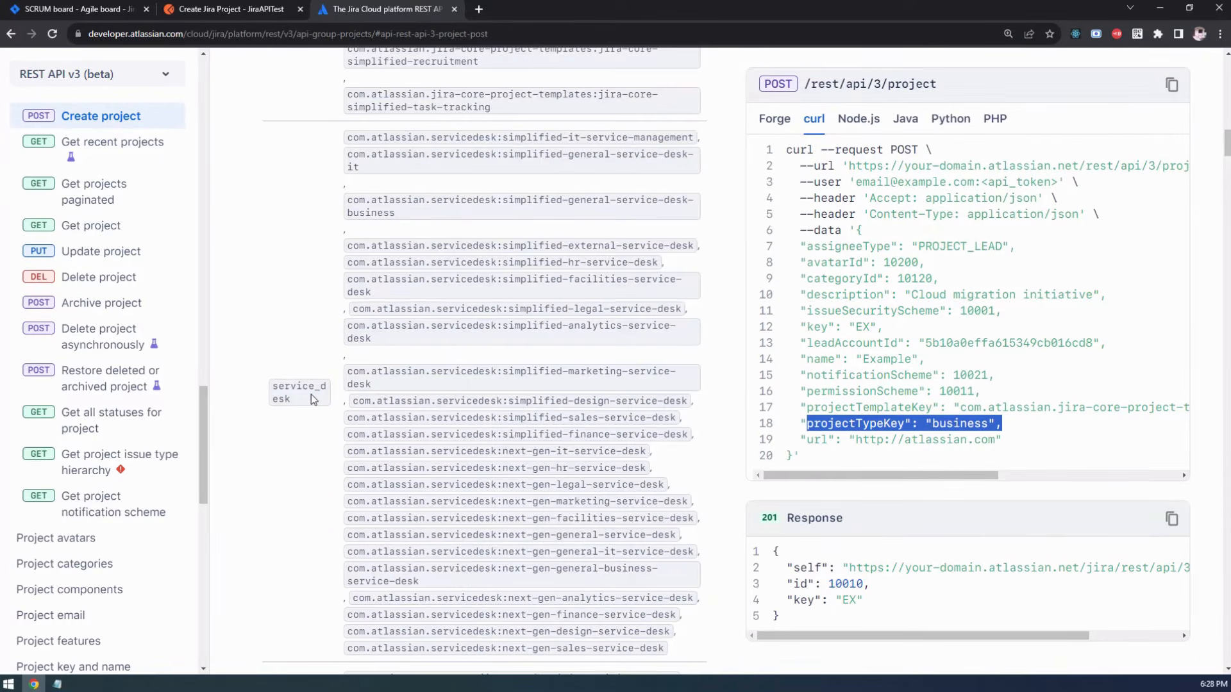
pyautogui.scroll(-5, 310, 397)
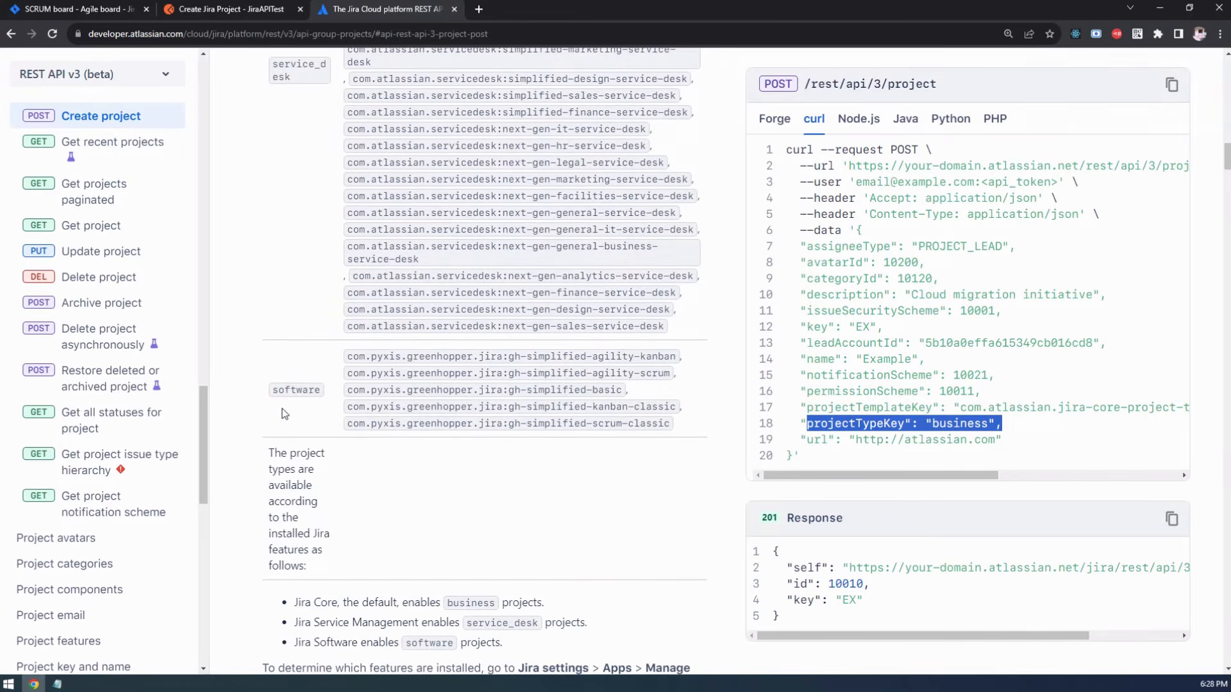
pyautogui.scroll(8, 296, 392)
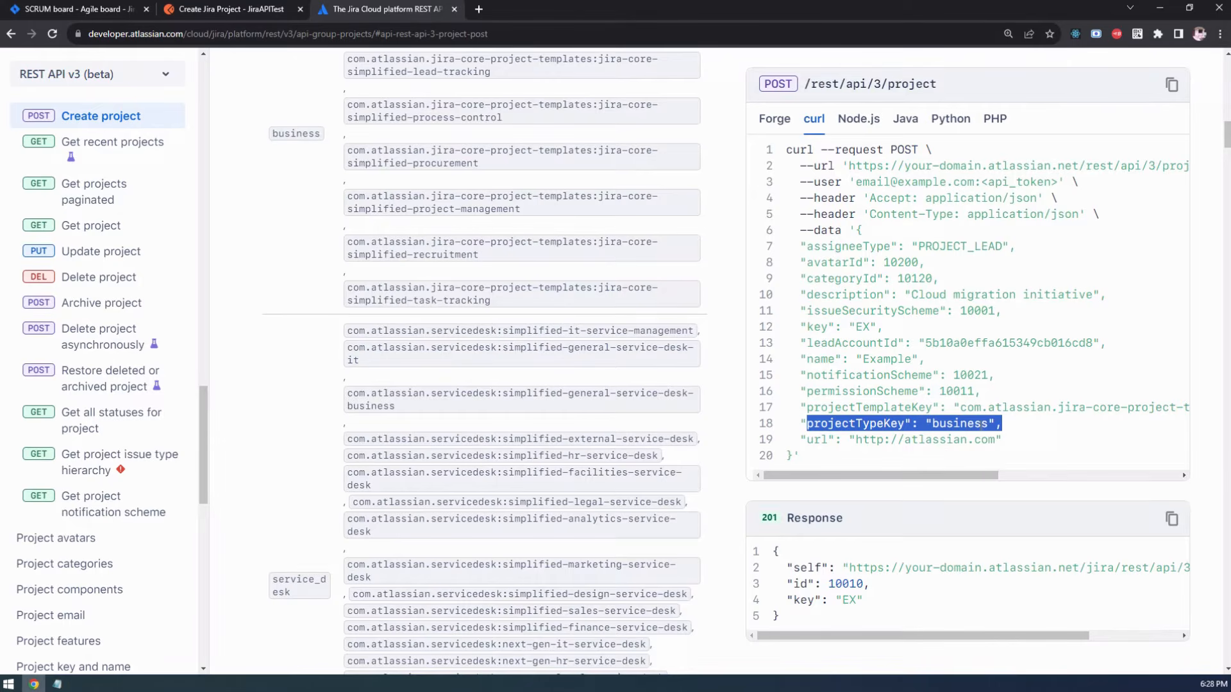
pyautogui.rightClick(970, 424)
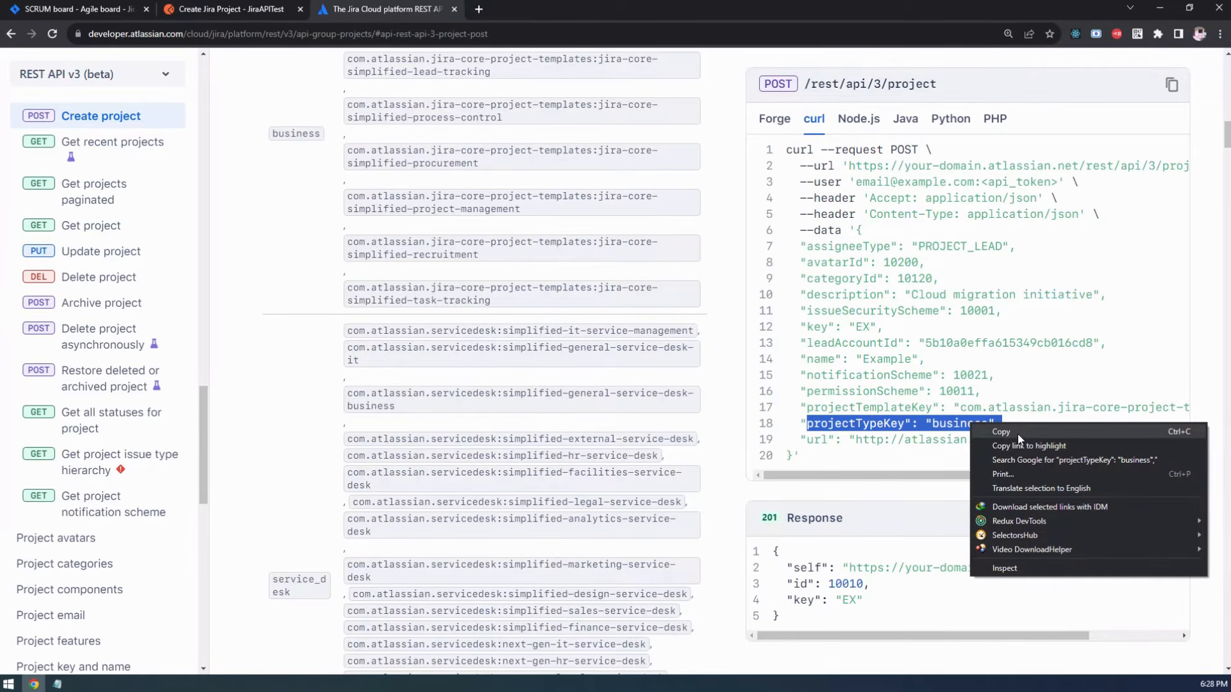
pyautogui.click(1018, 433)
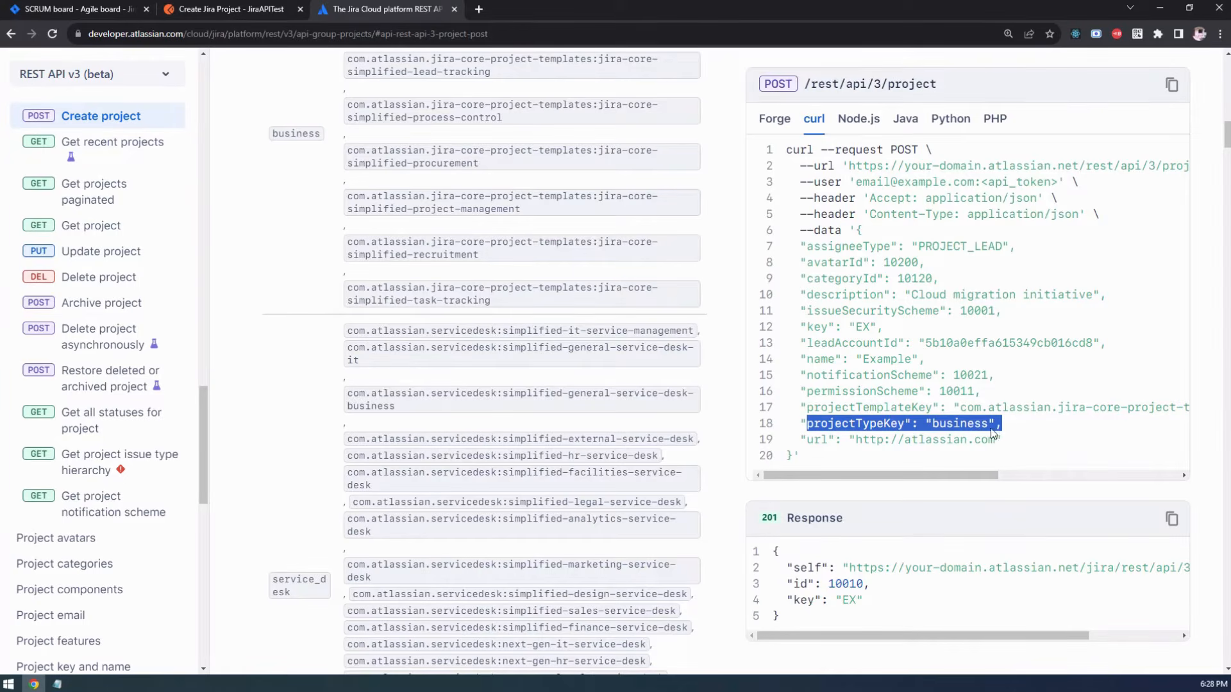
# Paste the projectTypeKey line below the key field in Postman's JSON body and add its missing opening quotation mark
pyautogui.click(222, 9)
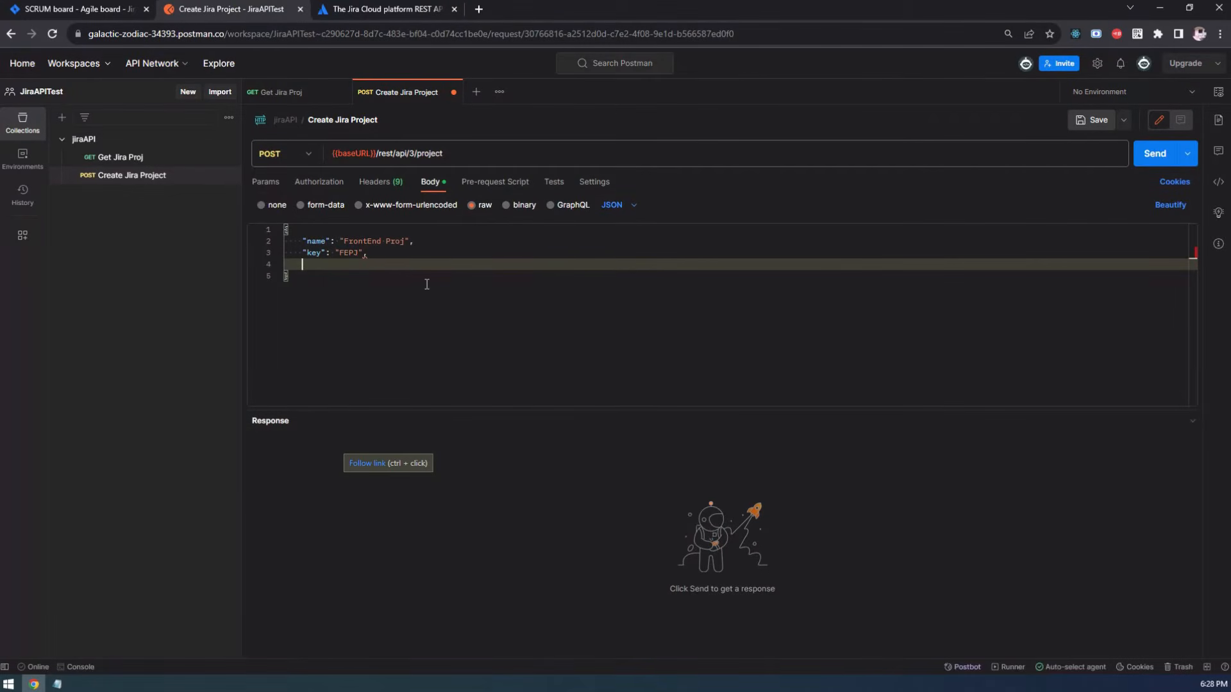
pyautogui.hotkey('ctrl', 'v')
pyautogui.write(',')
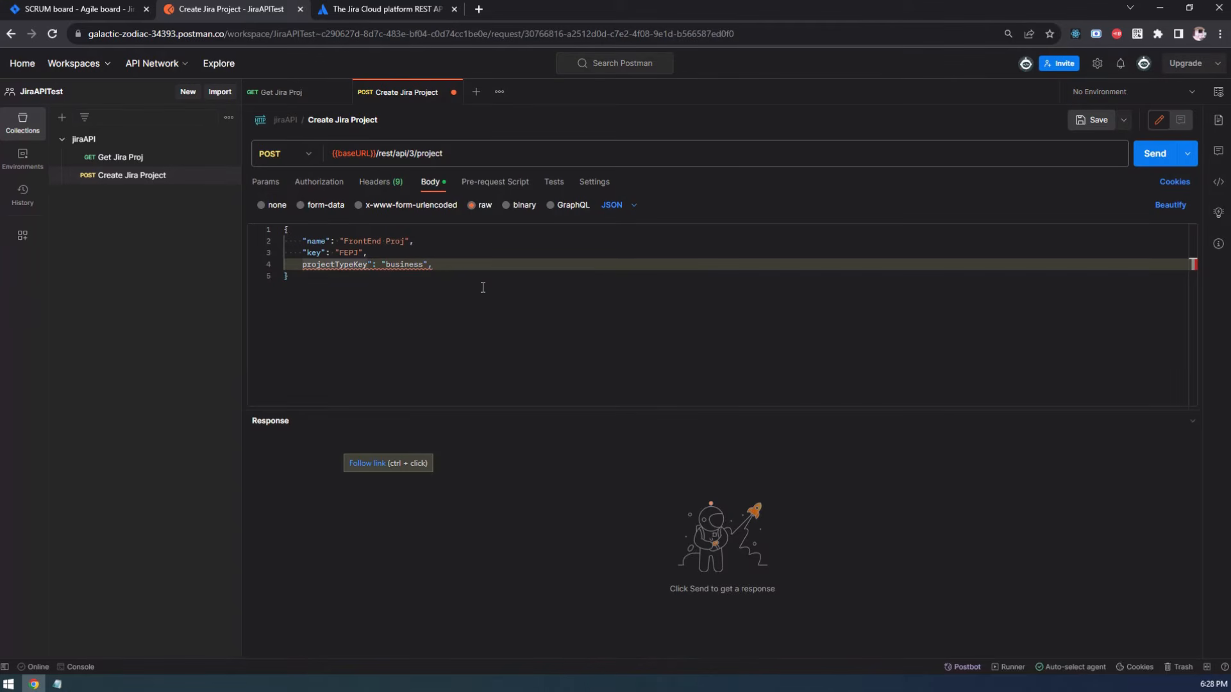
pyautogui.write('"')
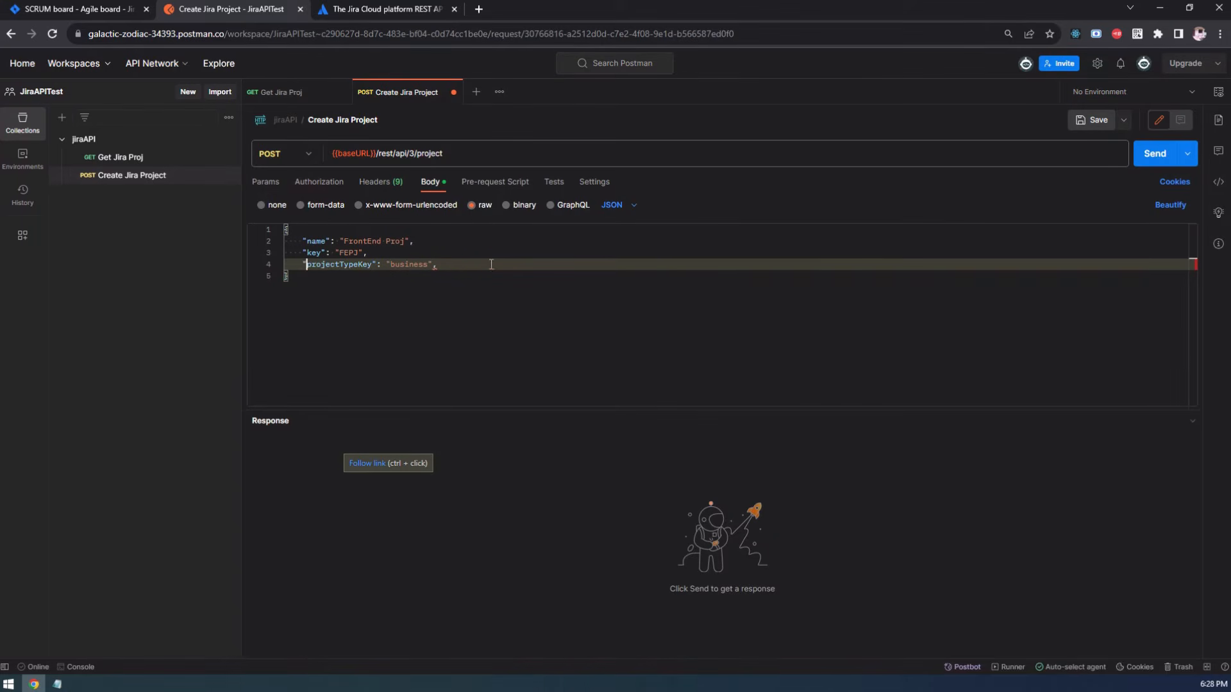
# Check the type of My Scrum Project in Jira's project list and set projectTypeKey in Postman's JSON body to software
pyautogui.click(90, 10)
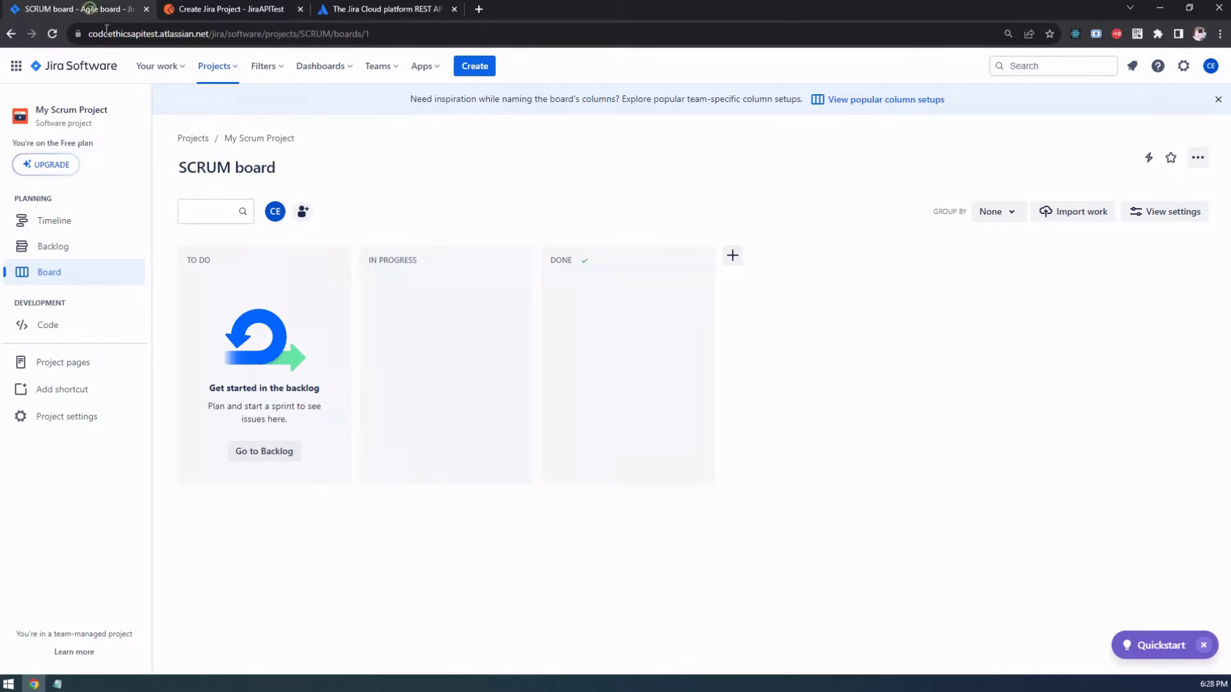
pyautogui.click(233, 67)
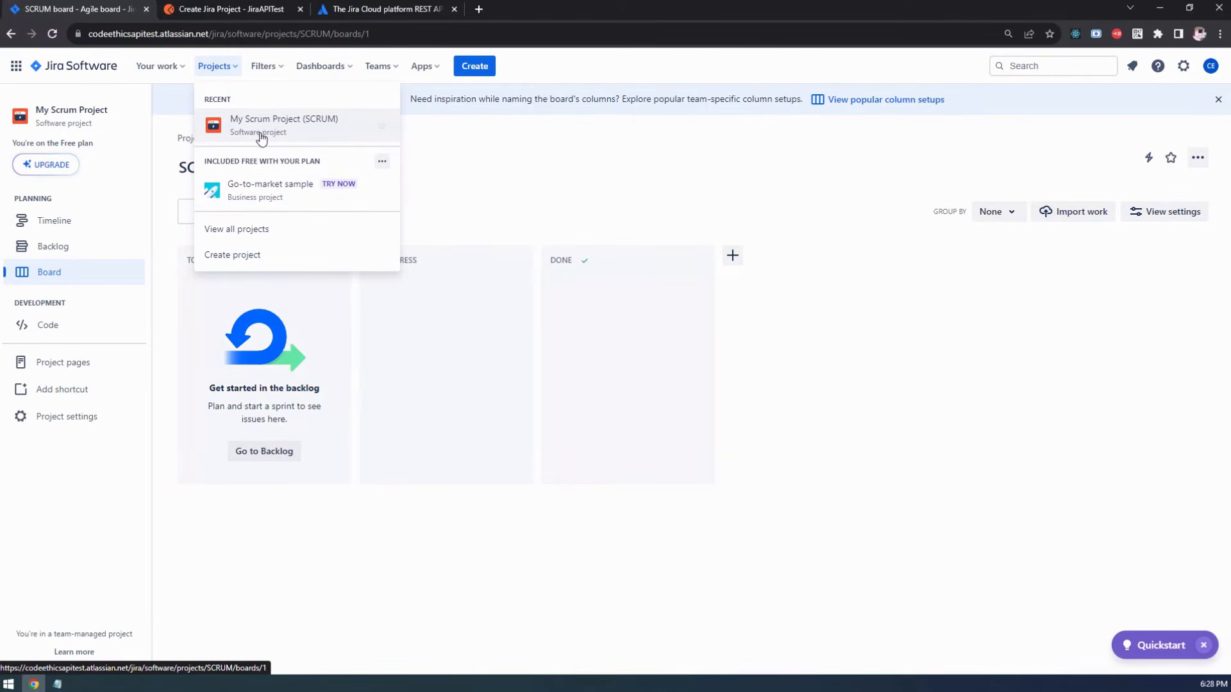
pyautogui.click(233, 12)
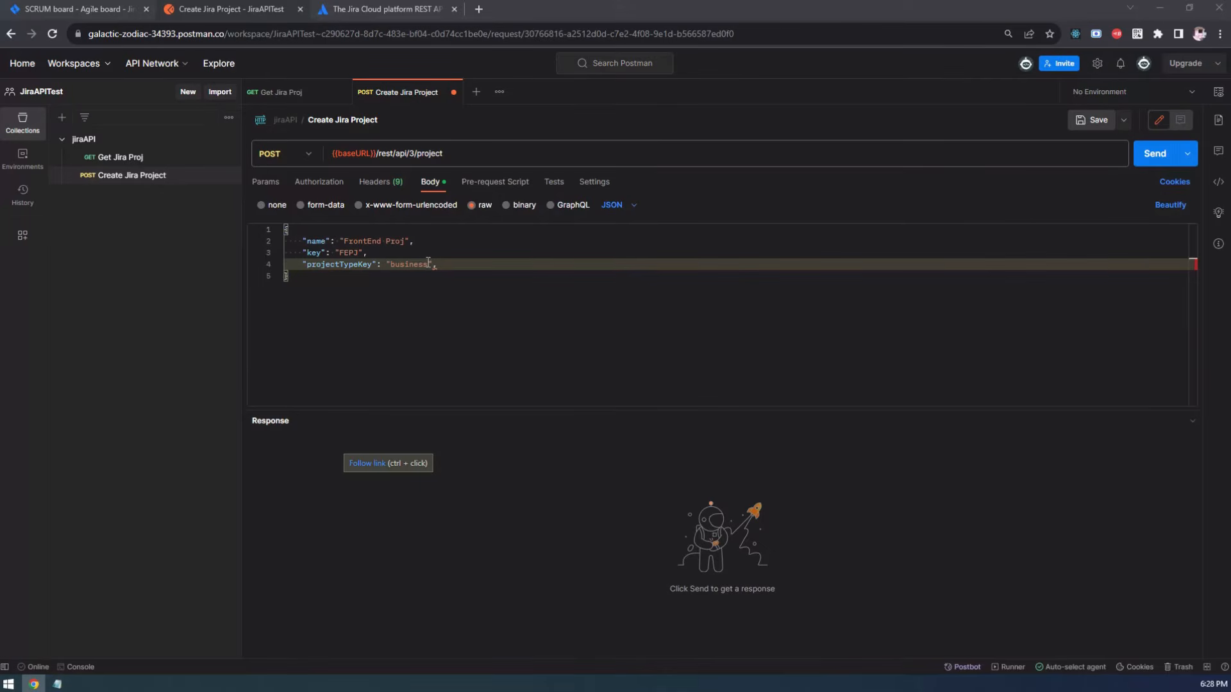
pyautogui.press('BackSpace')
pyautogui.press('BackSpace')
pyautogui.press('BackSpace')
pyautogui.press('BackSpace')
pyautogui.press('BackSpace')
pyautogui.press('BackSpace')
pyautogui.press('BackSpace')
pyautogui.press('BackSpace')
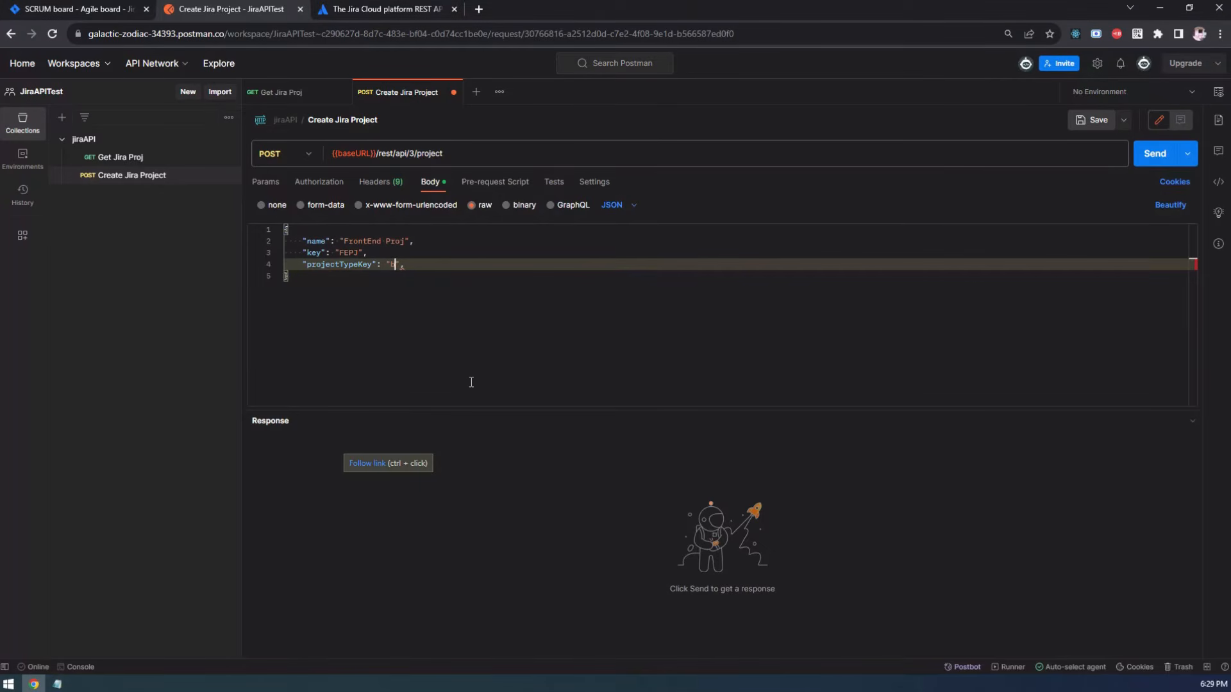
pyautogui.write('SCFTWARE')
pyautogui.press('BackSpace')
pyautogui.press('BackSpace')
pyautogui.press('BackSpace')
pyautogui.press('BackSpace')
pyautogui.press('BackSpace')
pyautogui.press('BackSpace')
pyautogui.press('BackSpace')
pyautogui.press('BackSpace')
pyautogui.write('software')
# Copy the complete leadAccountId line, including quotation marks and comma, from the curl example in the Create project documentation
pyautogui.click(402, 10)
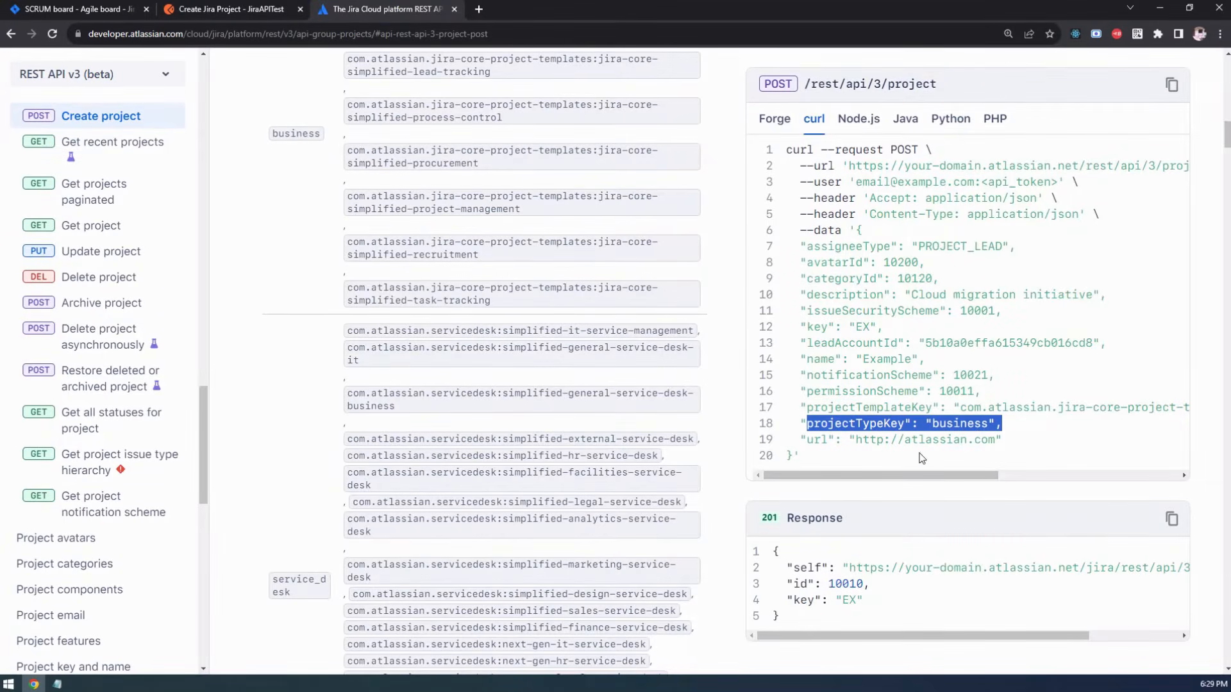
pyautogui.scroll(3, 992, 398)
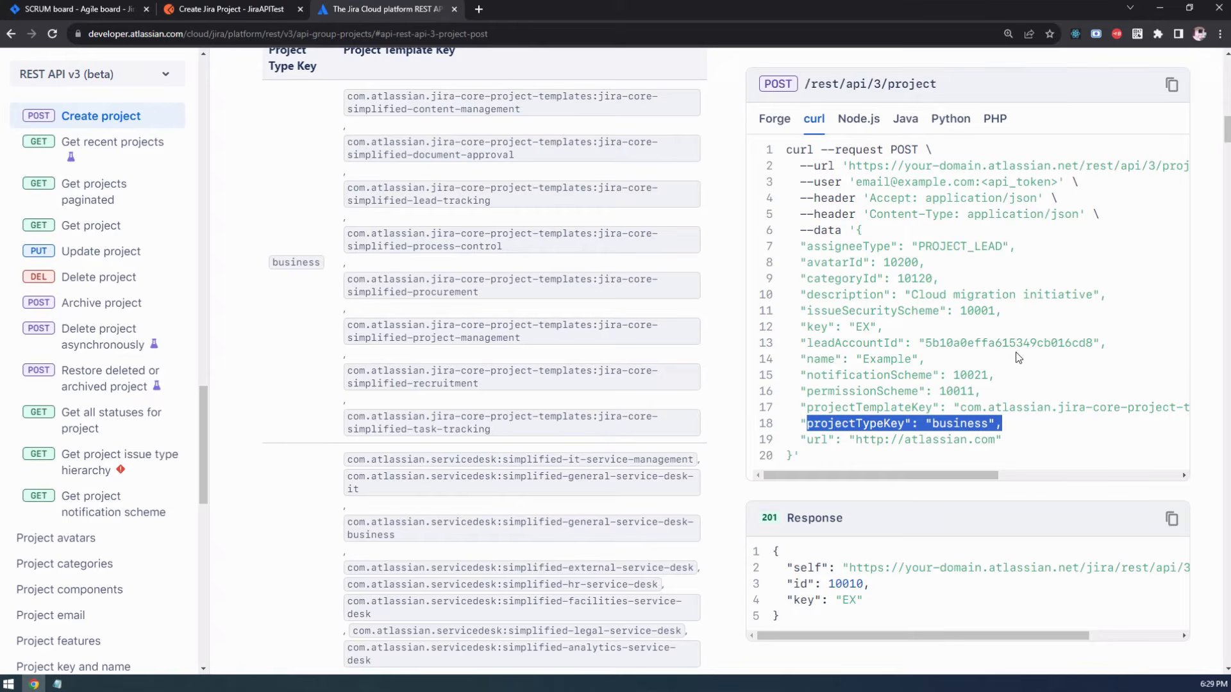
pyautogui.click(1021, 340)
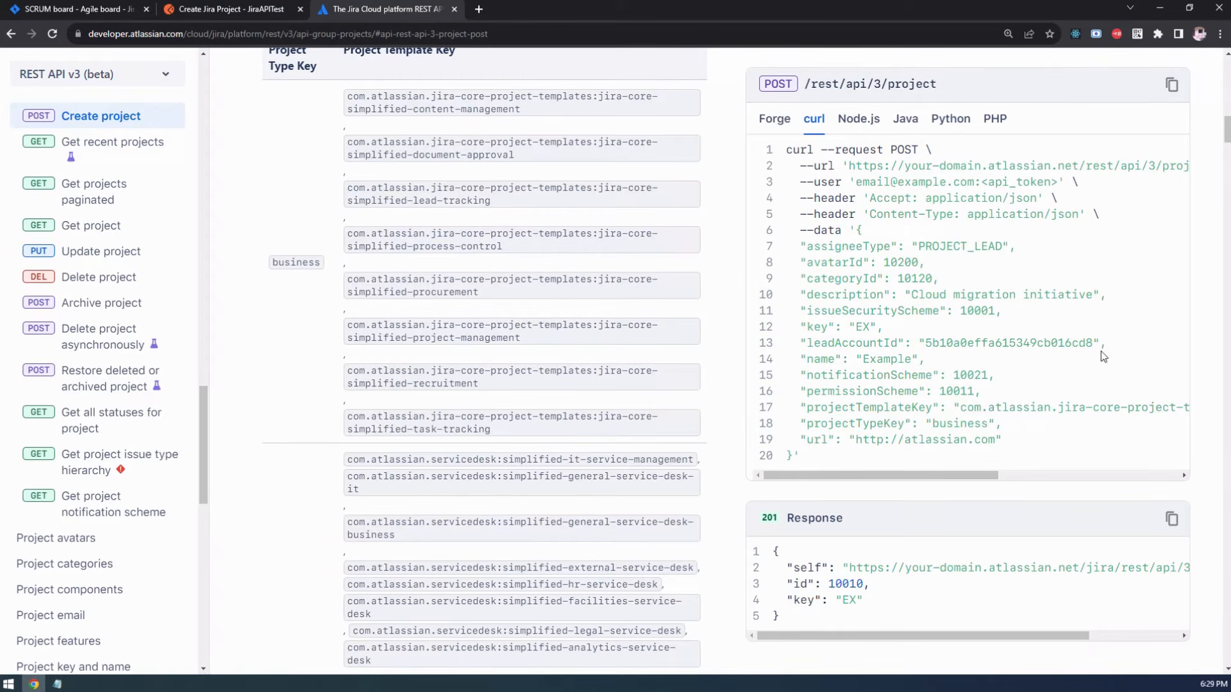
pyautogui.moveTo(1108, 348); pyautogui.dragTo(811, 342)
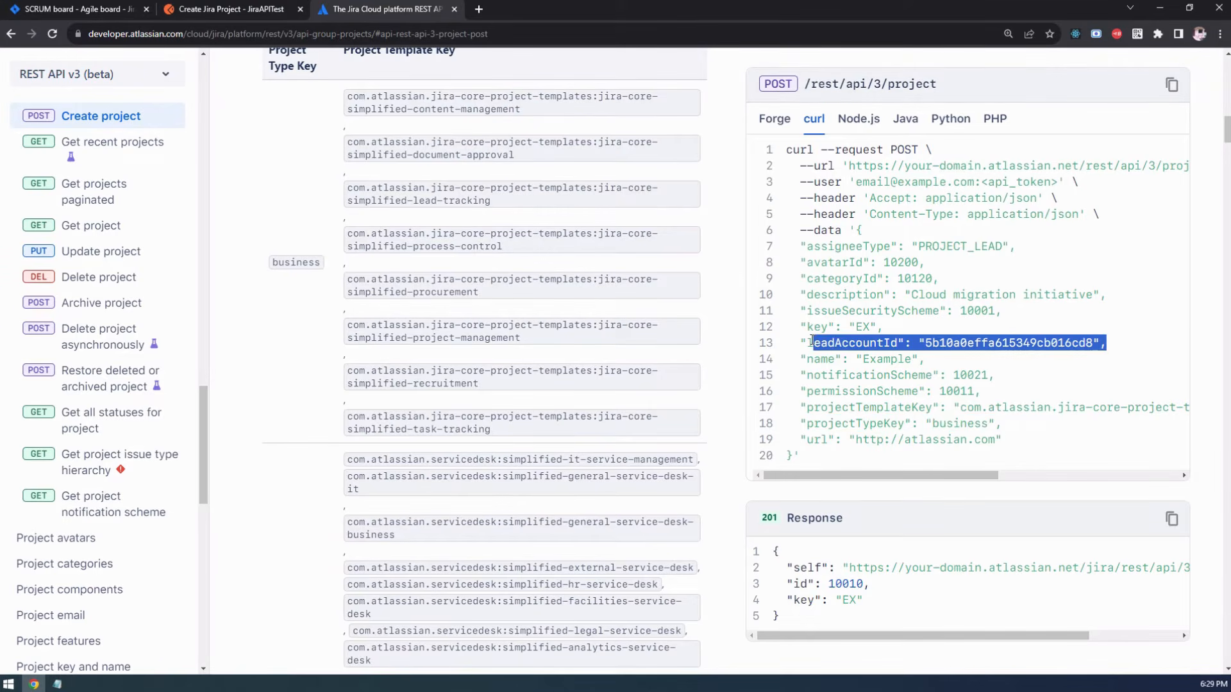
pyautogui.click(888, 349)
pyautogui.doubleClick(883, 344)
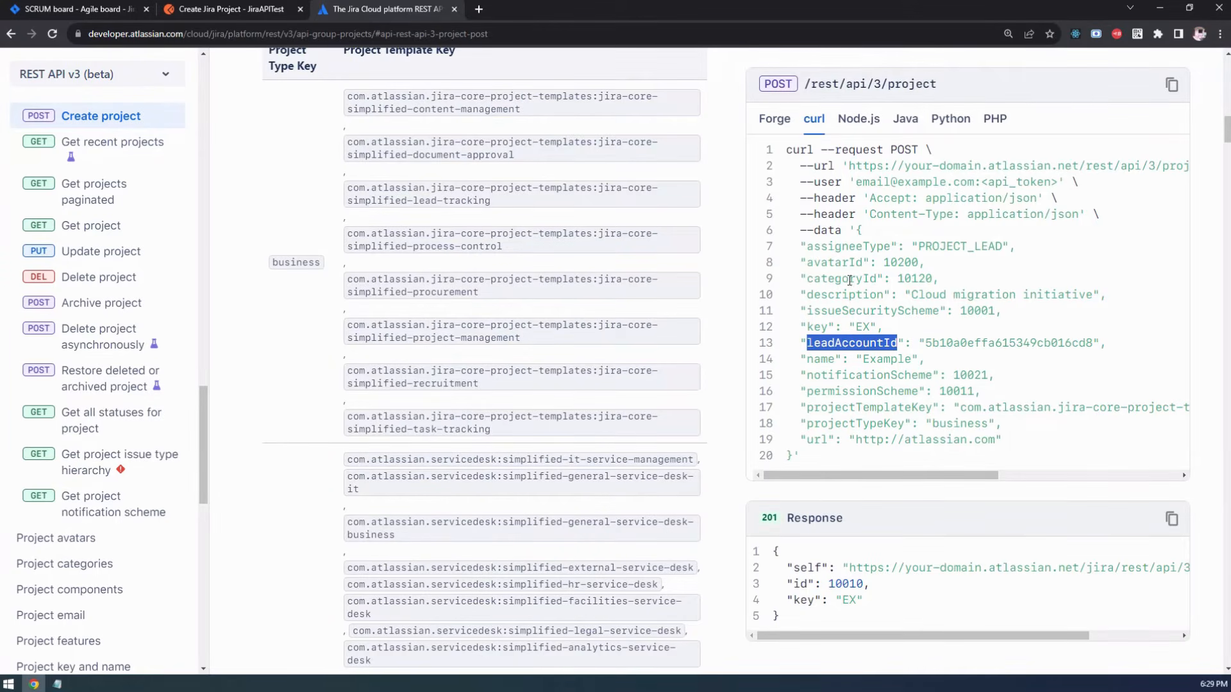
pyautogui.click(974, 344)
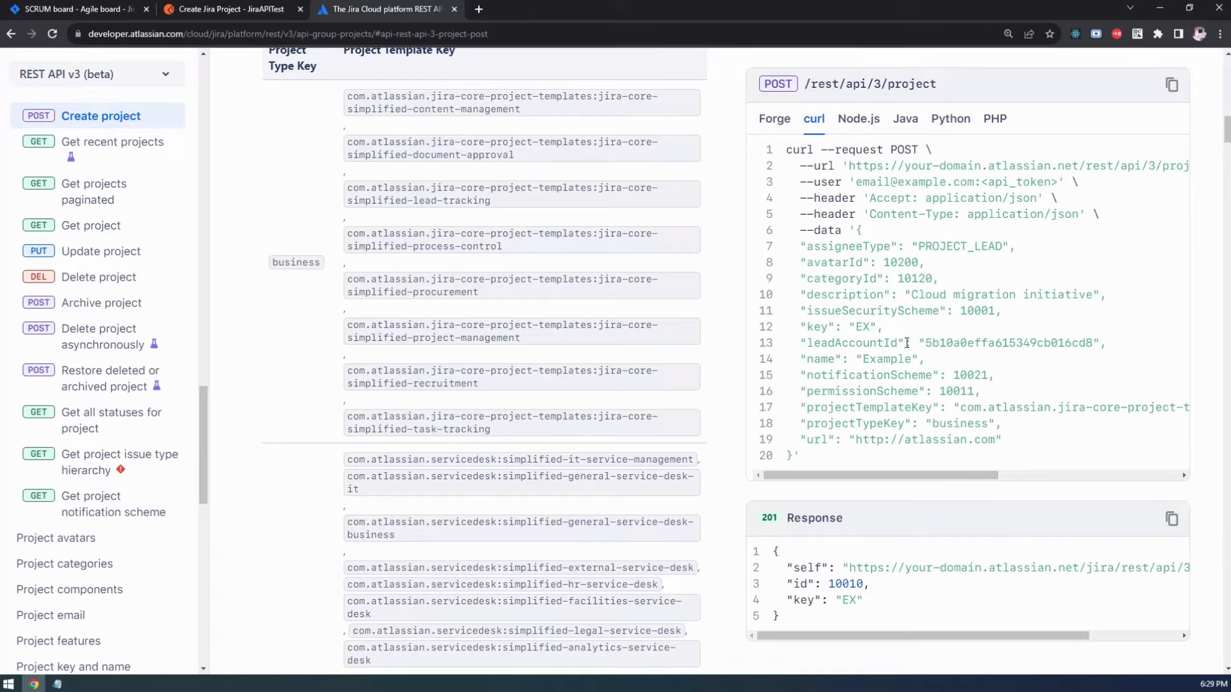
pyautogui.moveTo(905, 343); pyautogui.dragTo(800, 343)
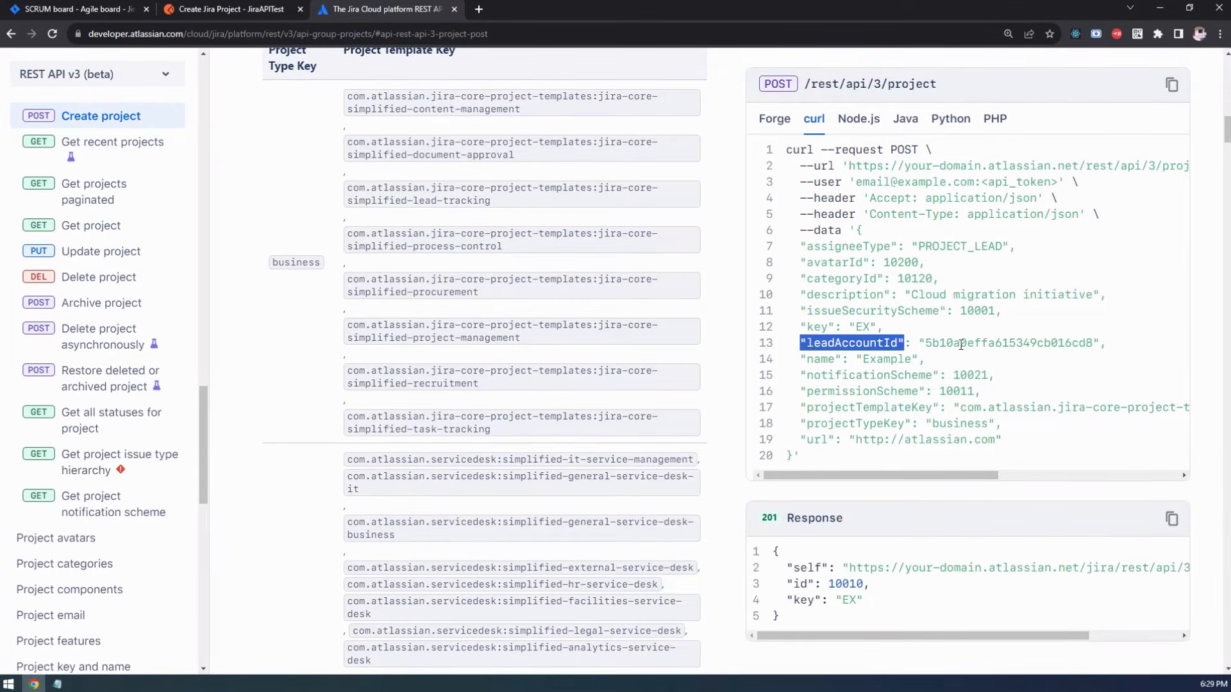
pyautogui.moveTo(1103, 344); pyautogui.dragTo(799, 343)
pyautogui.hotkey('ctrl', 'c')
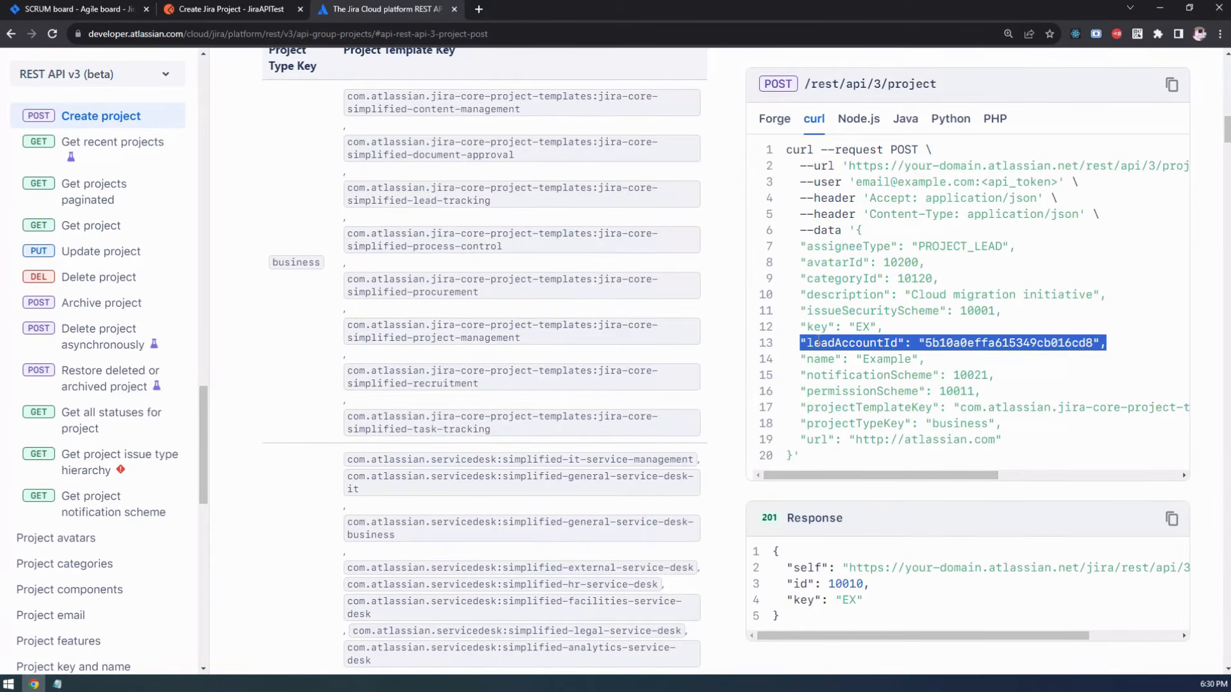
# Paste the leadAccountId line below projectTypeKey in Postman's JSON body and clear the sample account ID between its quotation marks
pyautogui.click(250, 9)
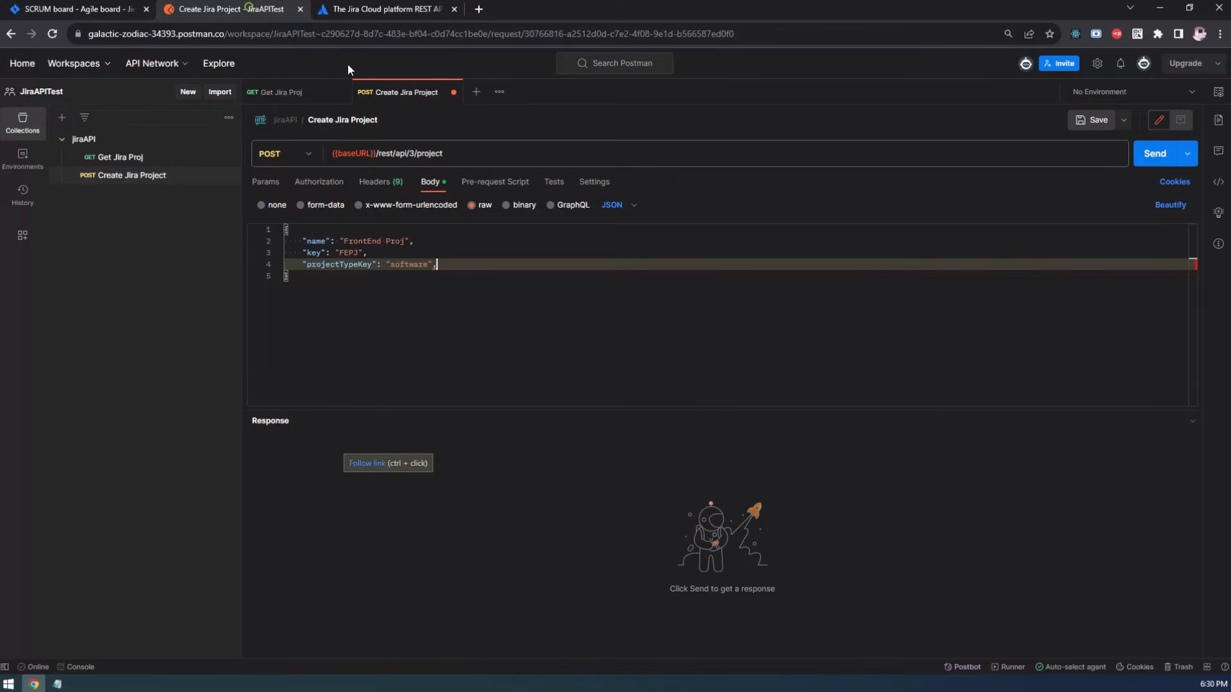
pyautogui.press('Return')
pyautogui.hotkey('ctrl', 'v')
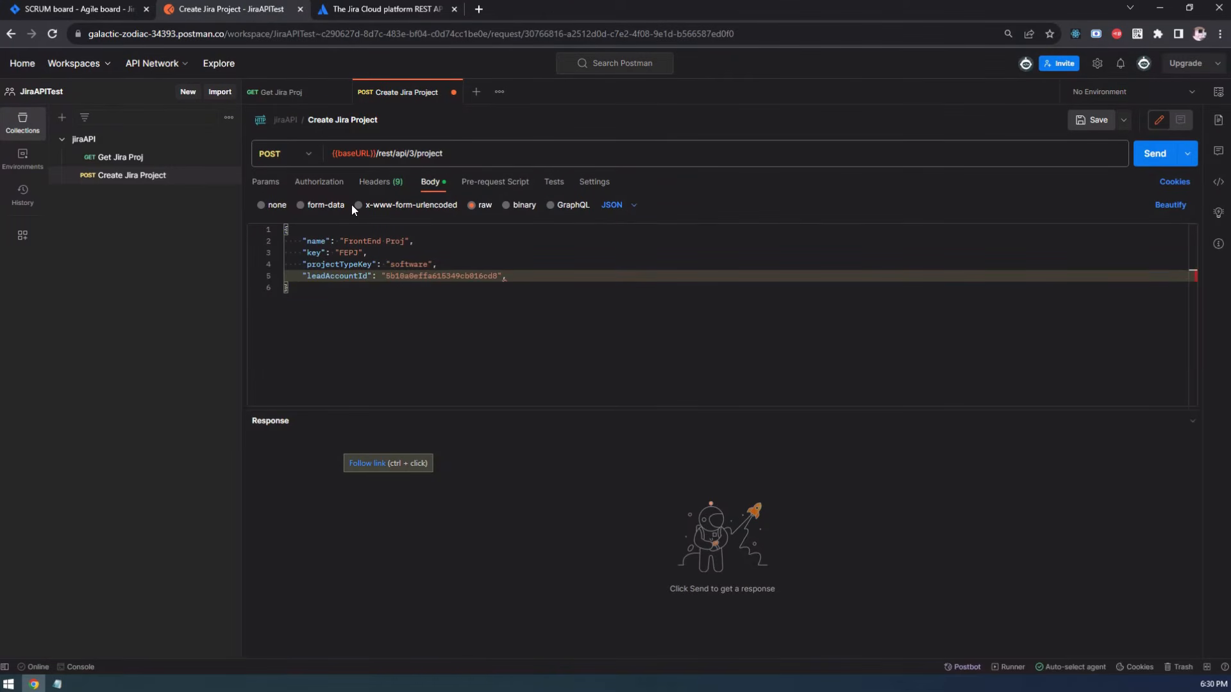
pyautogui.doubleClick(490, 276)
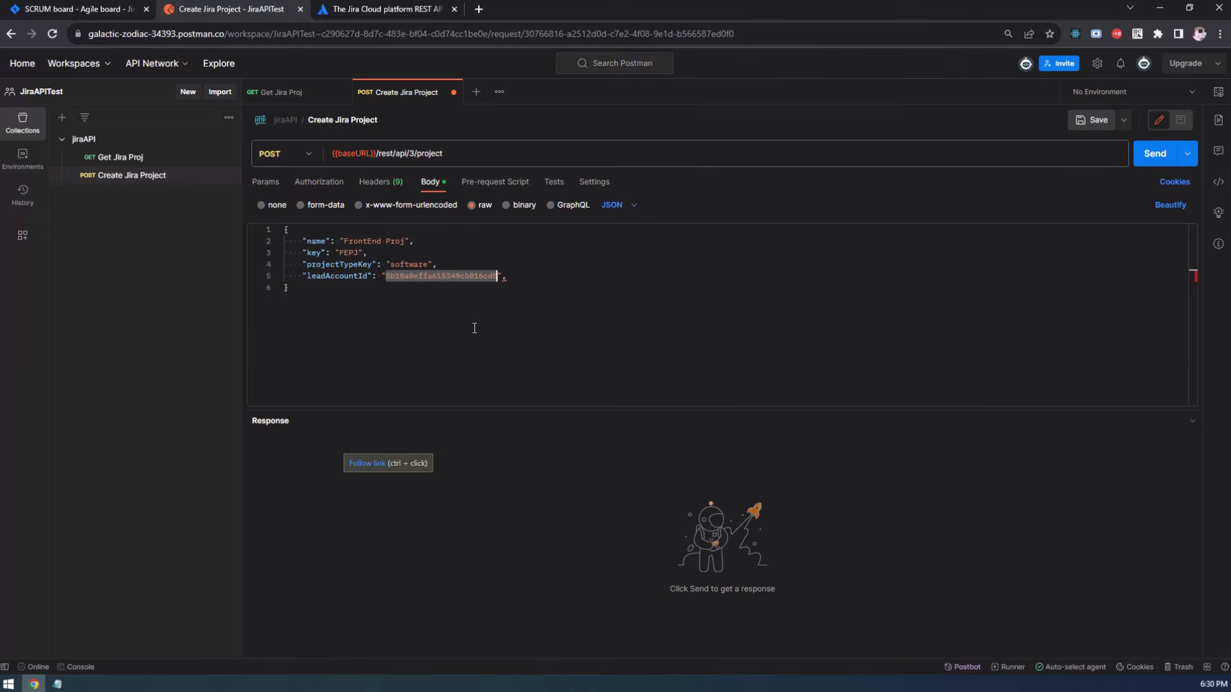
pyautogui.press('BackSpace')
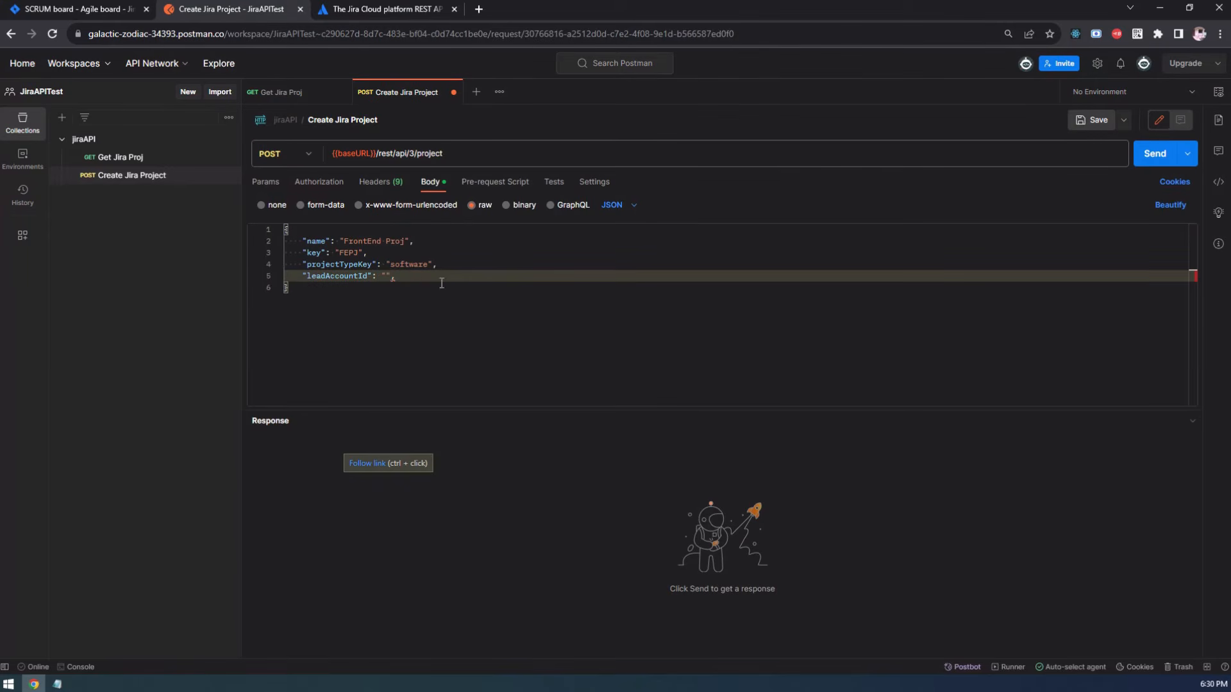
# Open the account's profile page in Jira and copy the account ID from the end of its URL
pyautogui.click(87, 10)
pyautogui.click(494, 183)
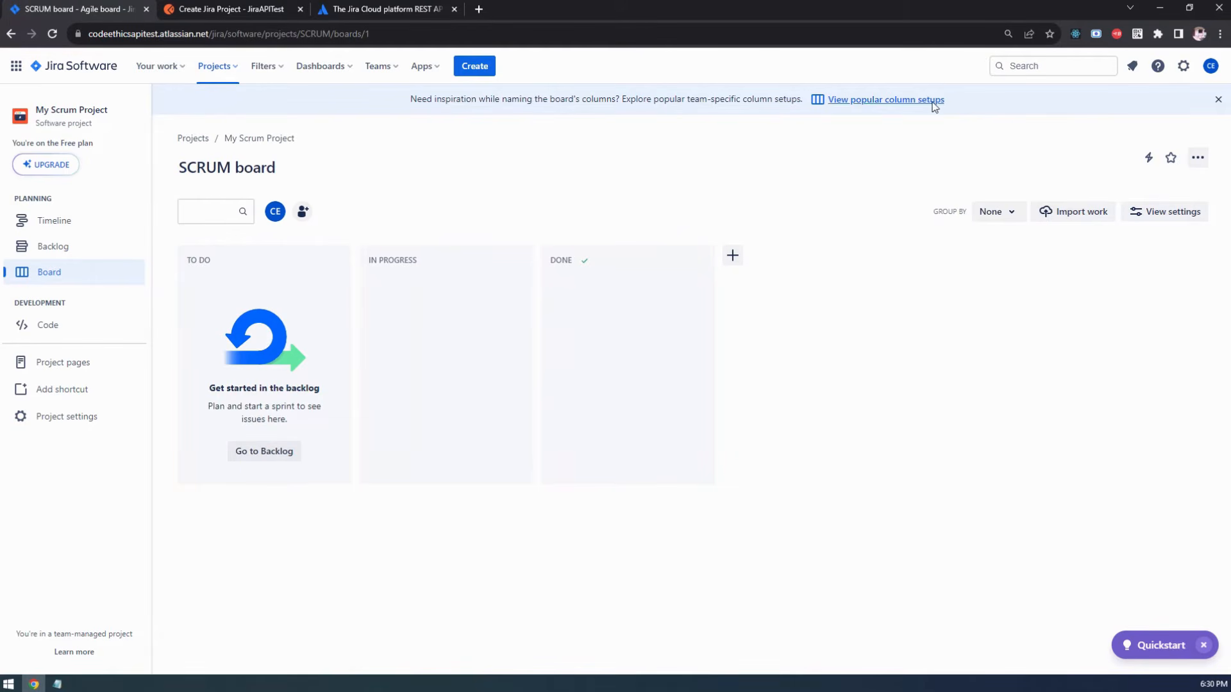
pyautogui.click(1211, 67)
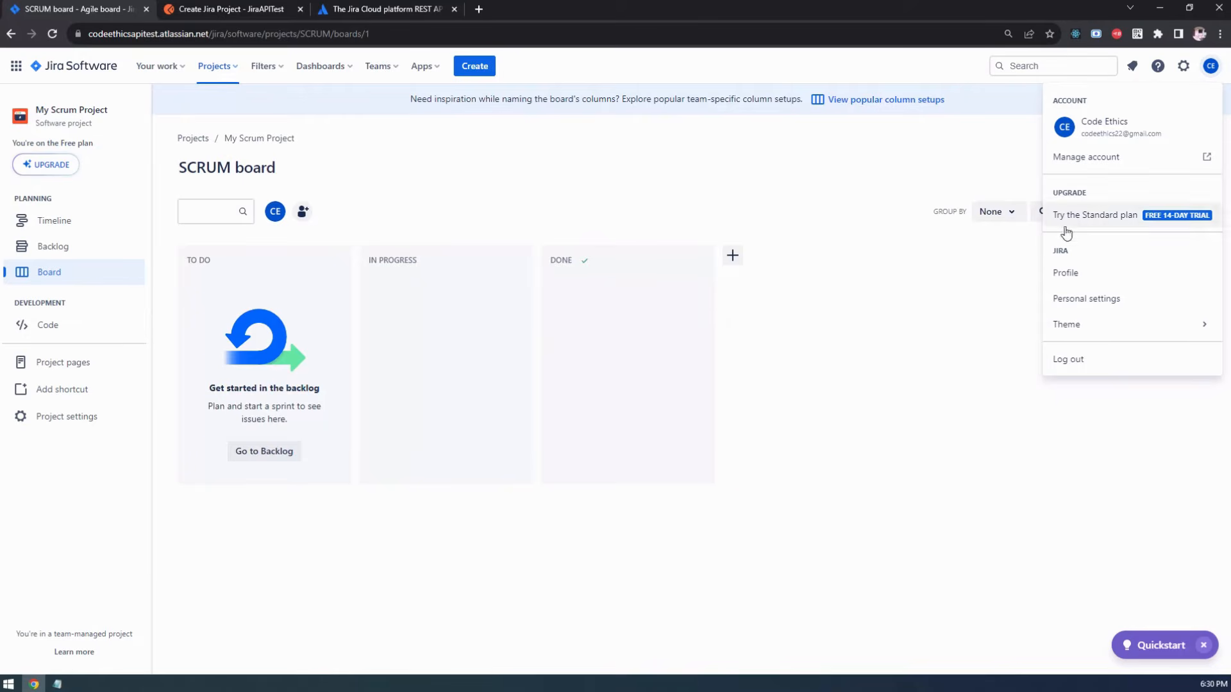
pyautogui.click(1072, 275)
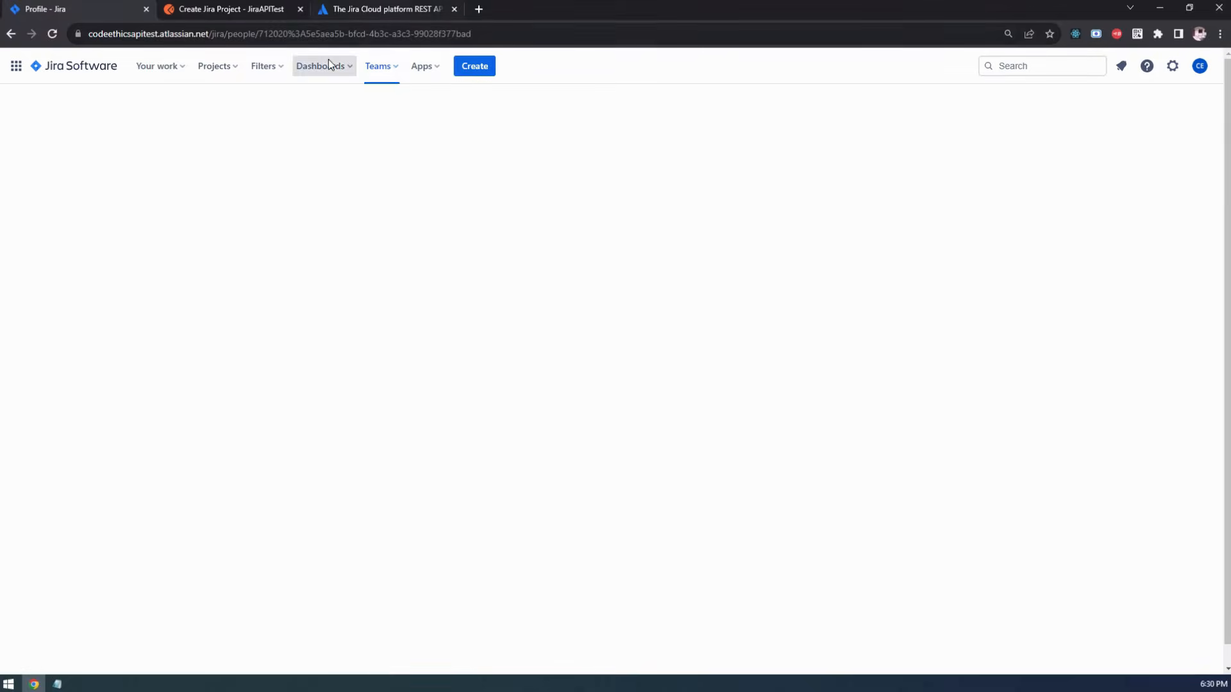
pyautogui.click(480, 33)
pyautogui.click(480, 33)
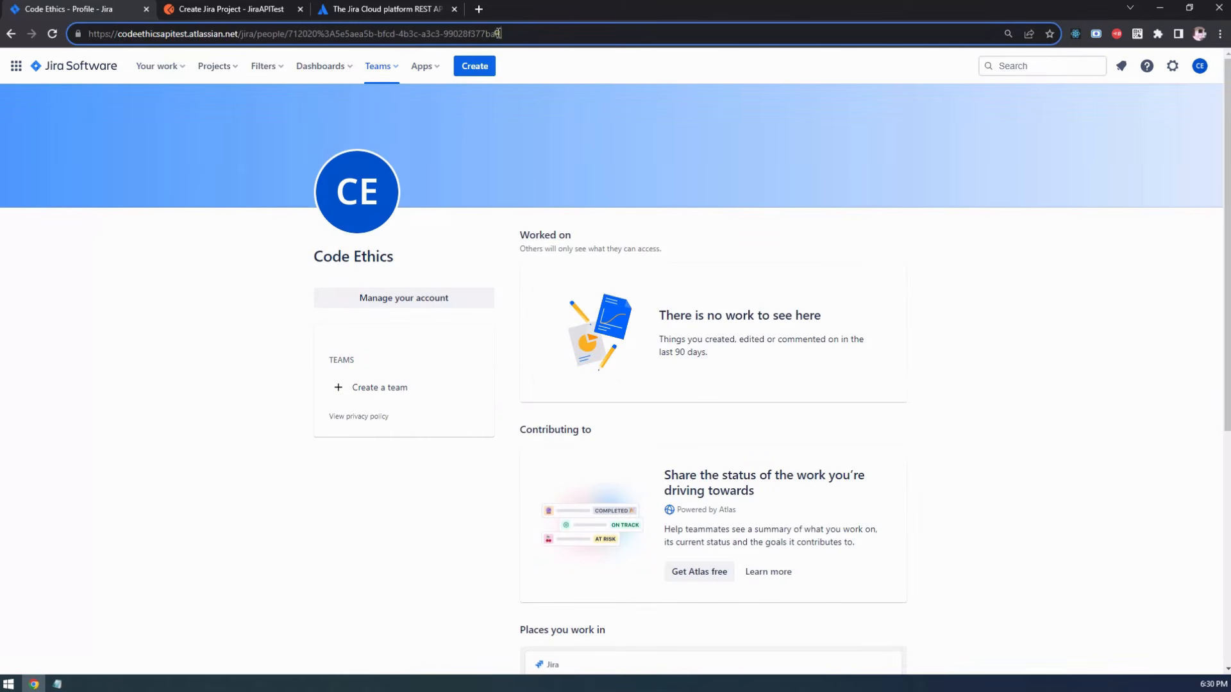
pyautogui.moveTo(516, 33); pyautogui.dragTo(287, 32)
pyautogui.hotkey('ctrl', 'c')
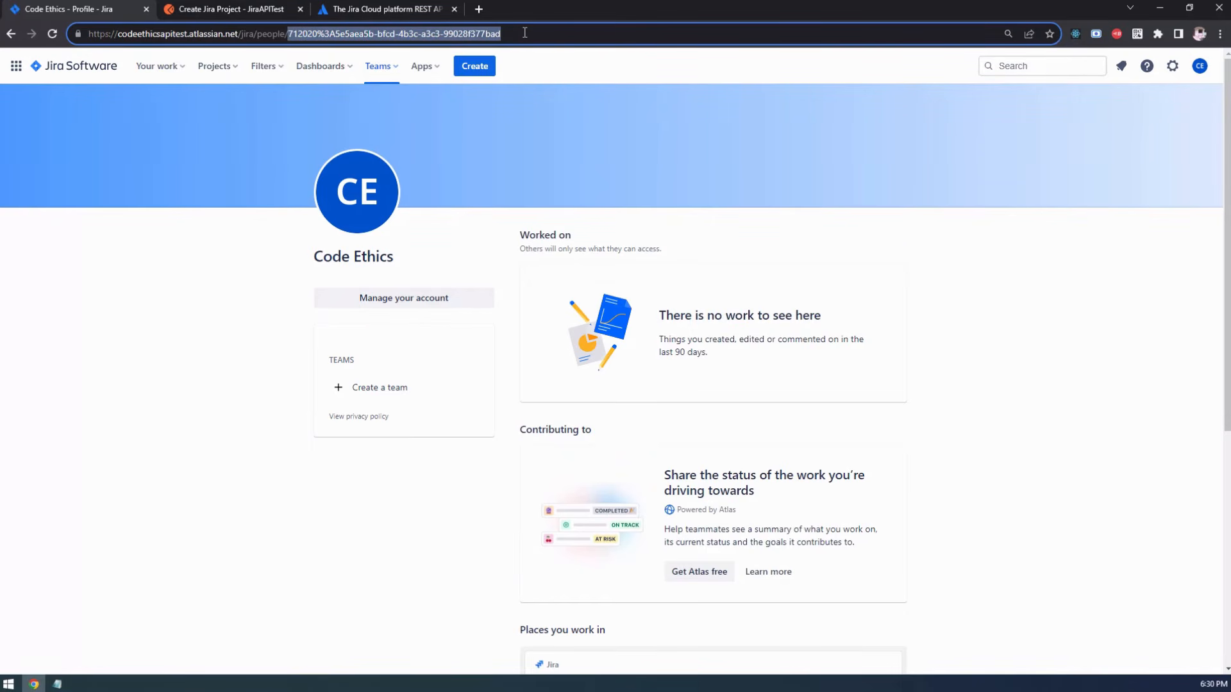
# Switch to Notepad and paste the copied account ID a few lines below the Payment entry
pyautogui.click(57, 684)
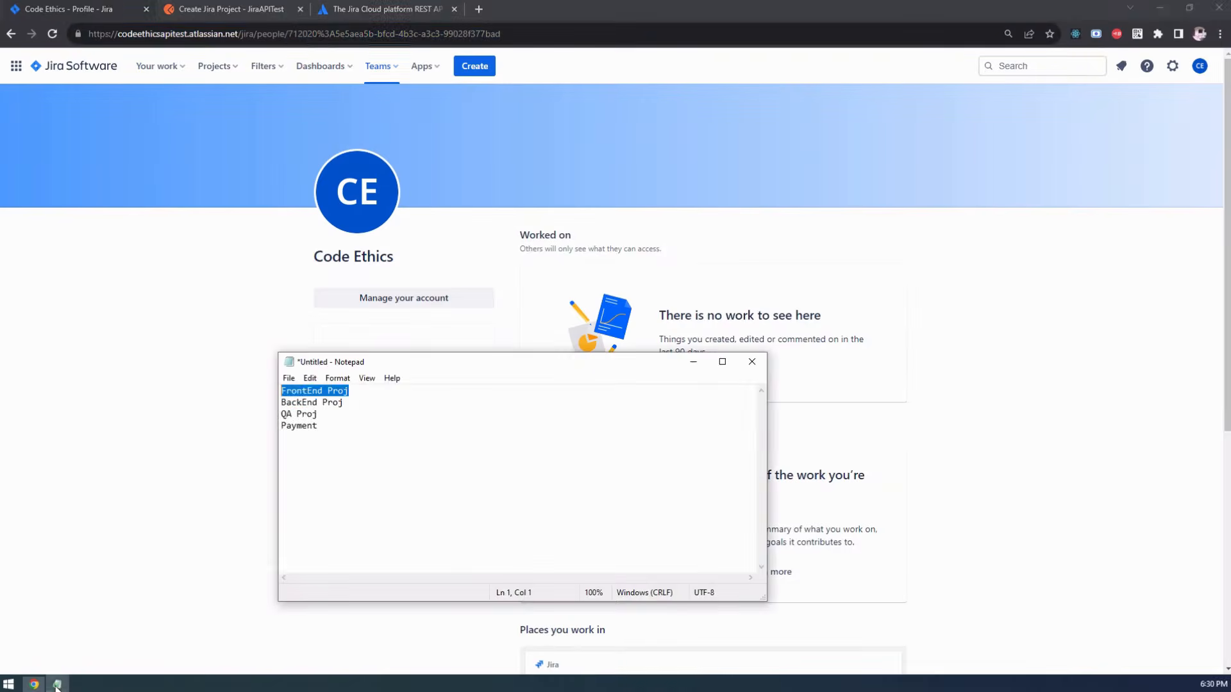
pyautogui.click(344, 423)
pyautogui.press('Return')
pyautogui.press('Return')
pyautogui.press('Return')
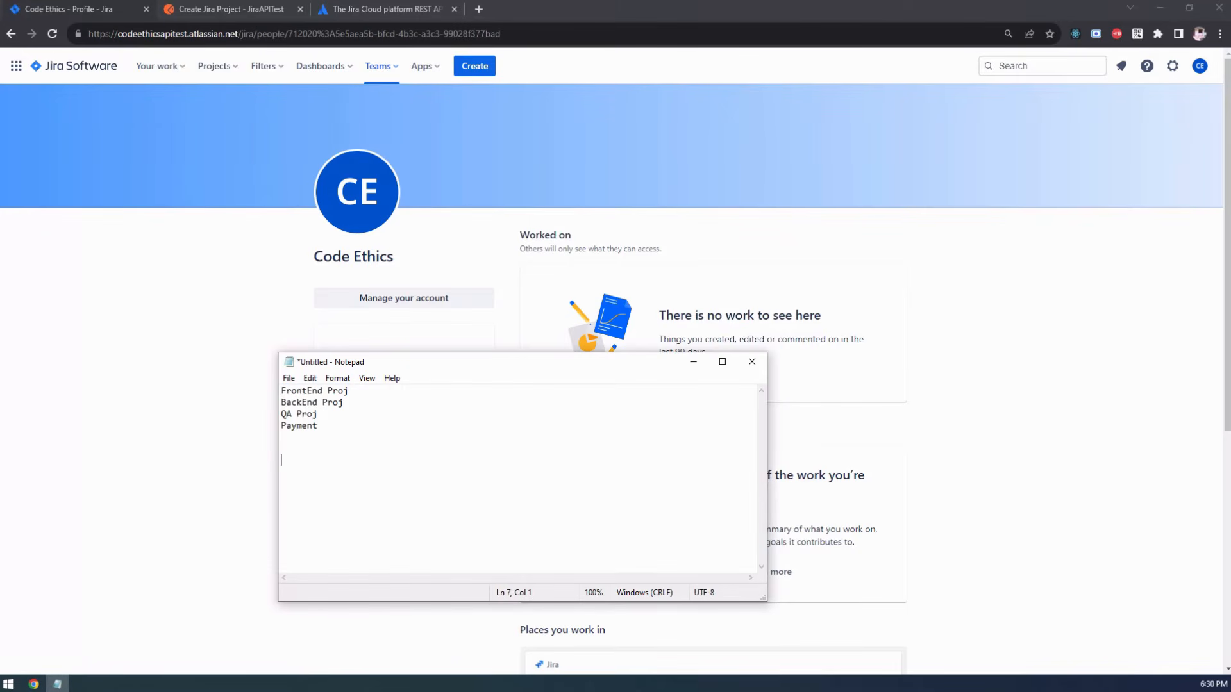
pyautogui.hotkey('ctrl', 'v')
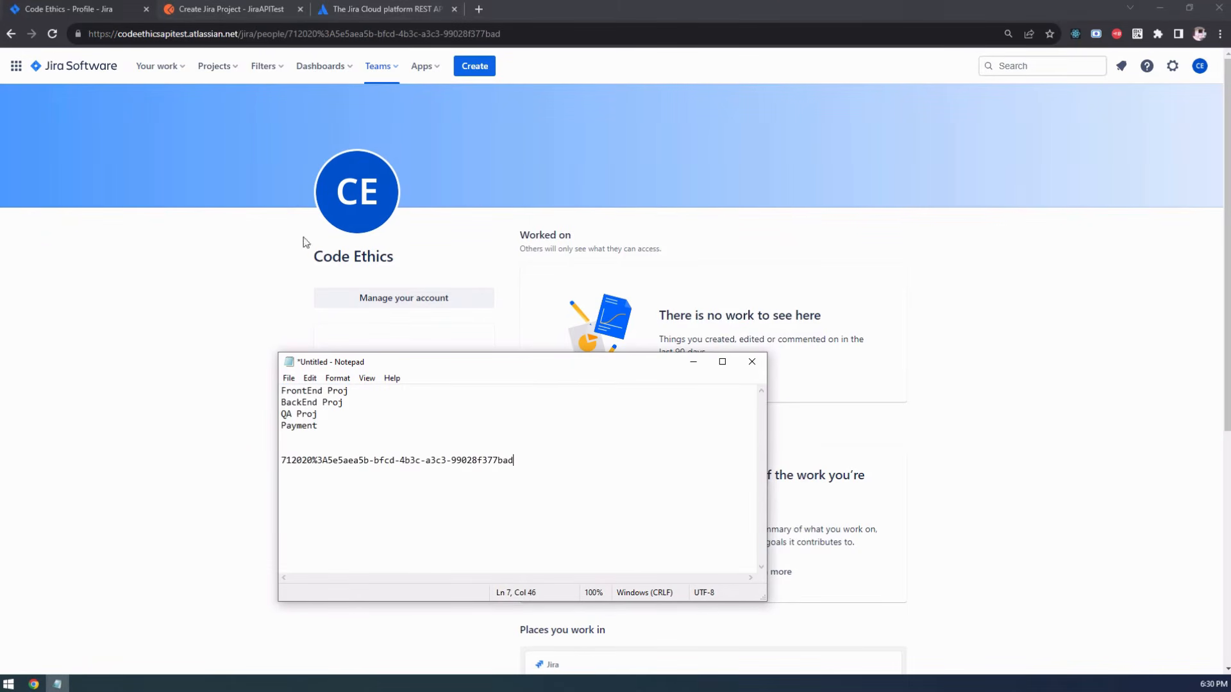
# Replace the percent sign in the account ID in Notepad with a colon
pyautogui.click(508, 165)
pyautogui.click(256, 9)
pyautogui.click(371, 9)
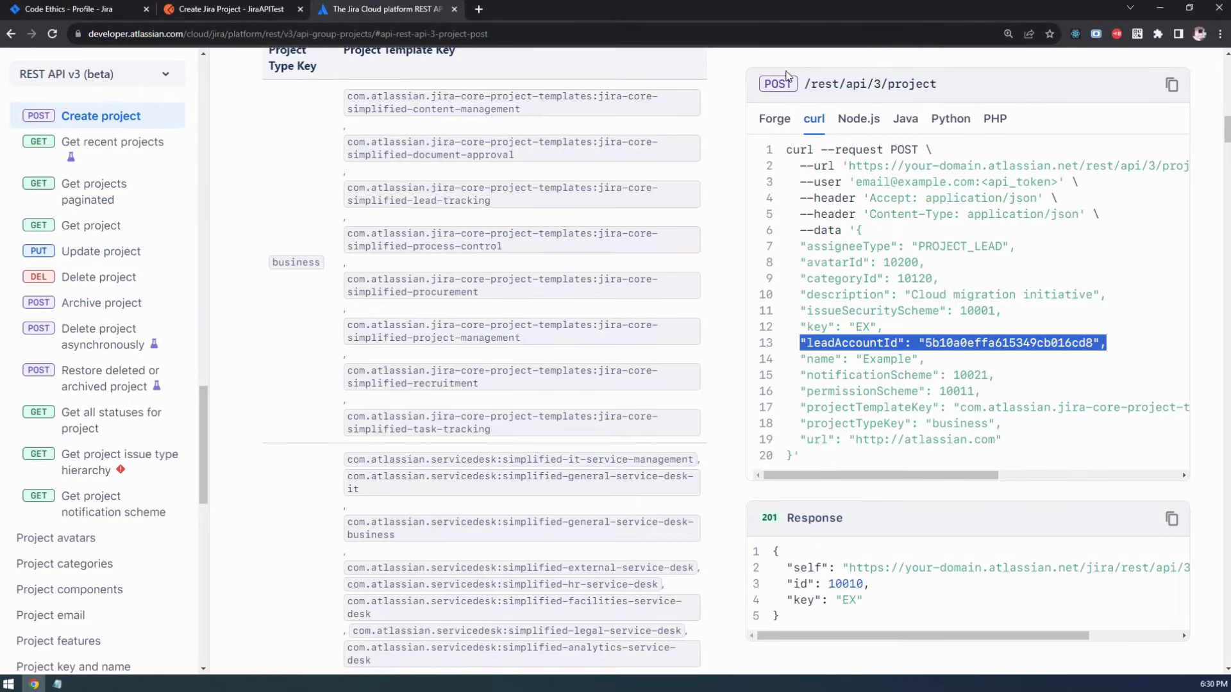
pyautogui.click(57, 684)
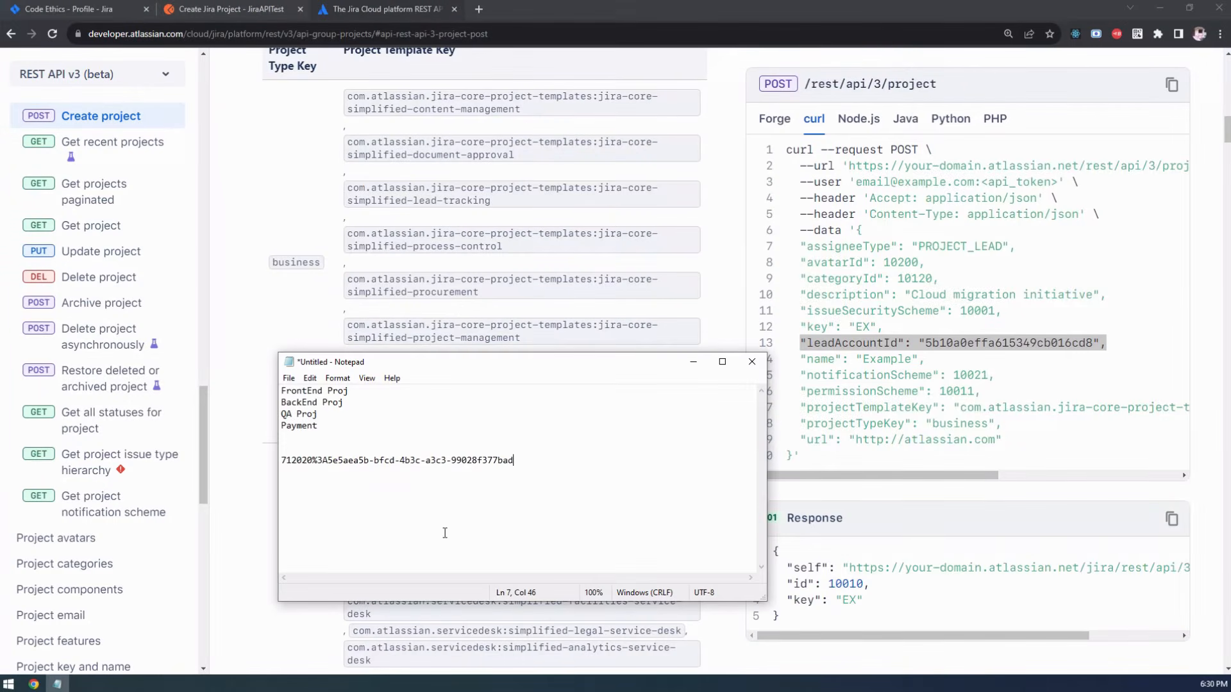
pyautogui.click(316, 461)
pyautogui.press('BackSpace')
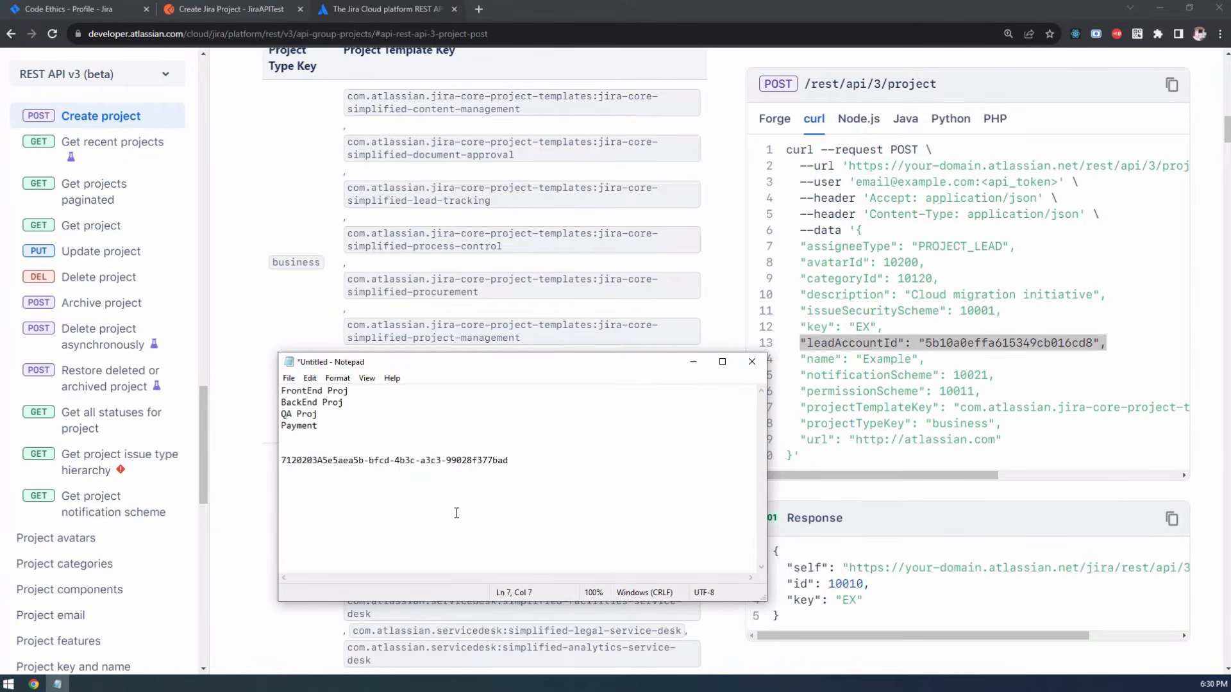
pyautogui.write(':')
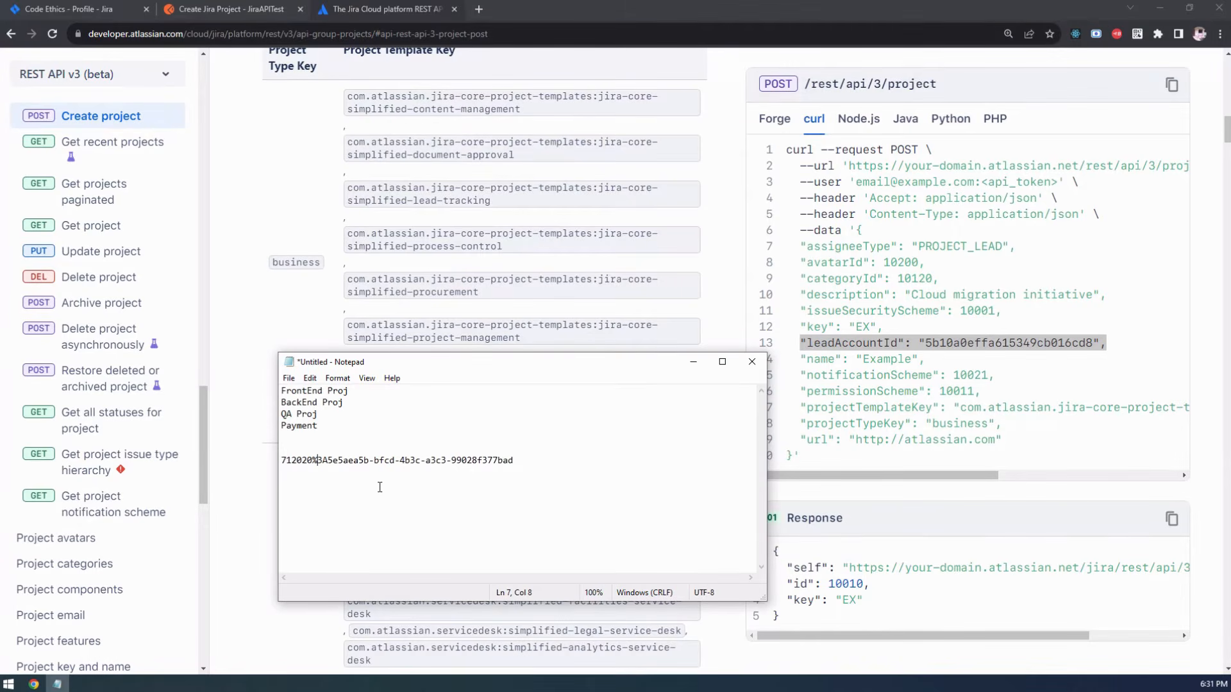
pyautogui.press('BackSpace')
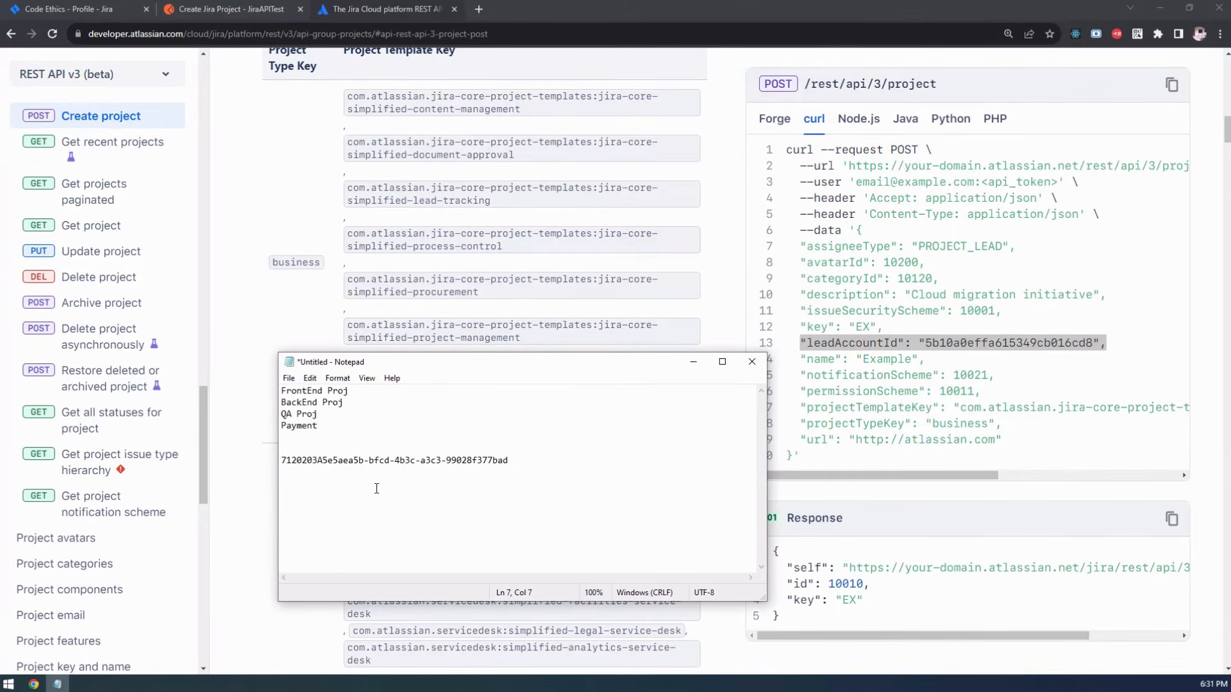
pyautogui.write(':')
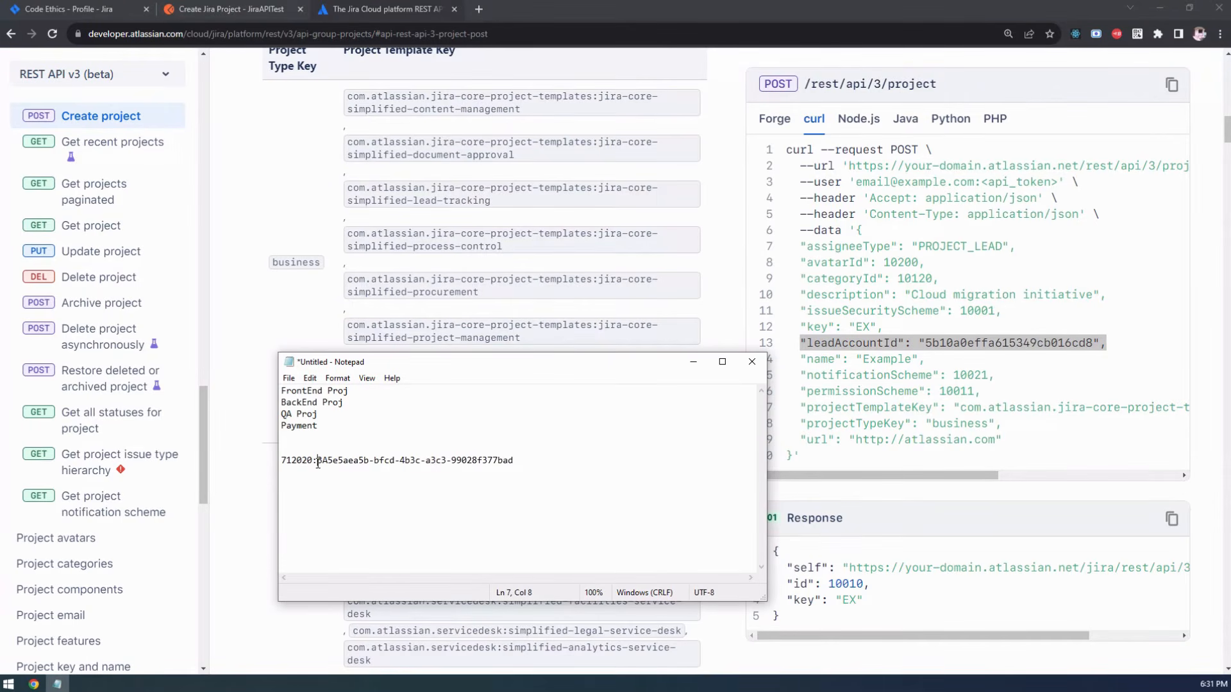
pyautogui.click(352, 464)
pyautogui.click(520, 459)
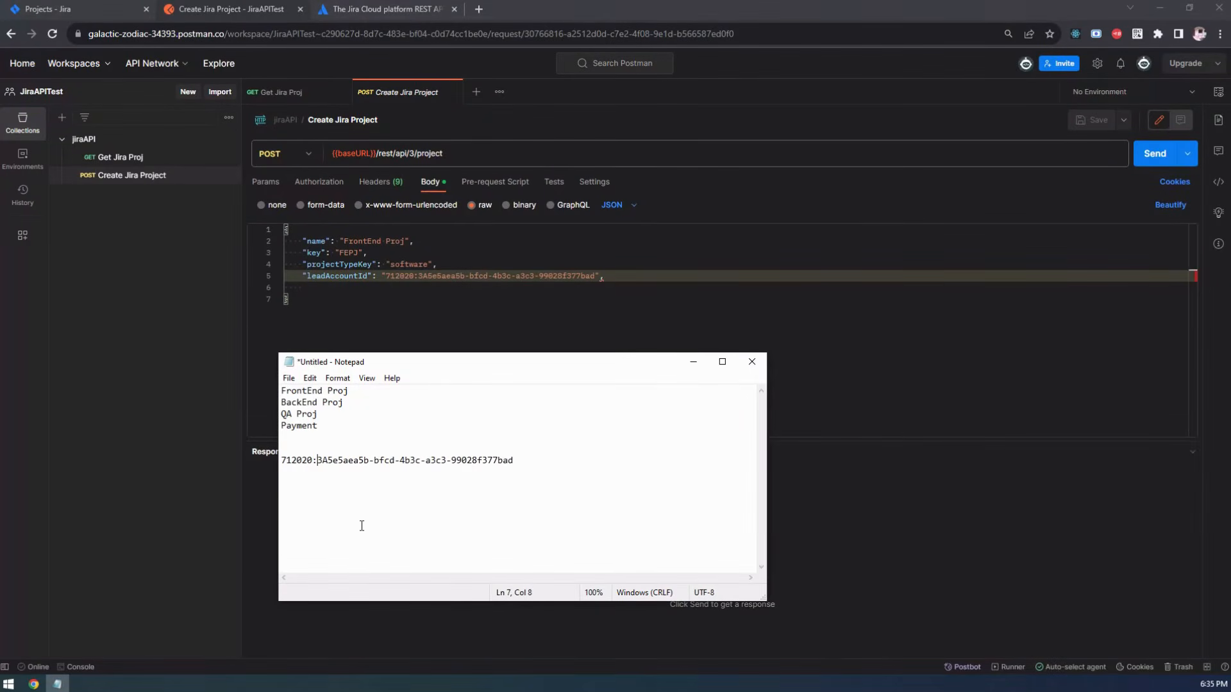
# Remove the characters 3A from the account ID in Notepad, leaving a single colon after its first group of digits
pyautogui.hotkey('shift', 'Left')
pyautogui.write('%')
pyautogui.press('Right')
pyautogui.press('Right')
pyautogui.press('BackSpace')
pyautogui.press('BackSpace')
pyautogui.press('BackSpace')
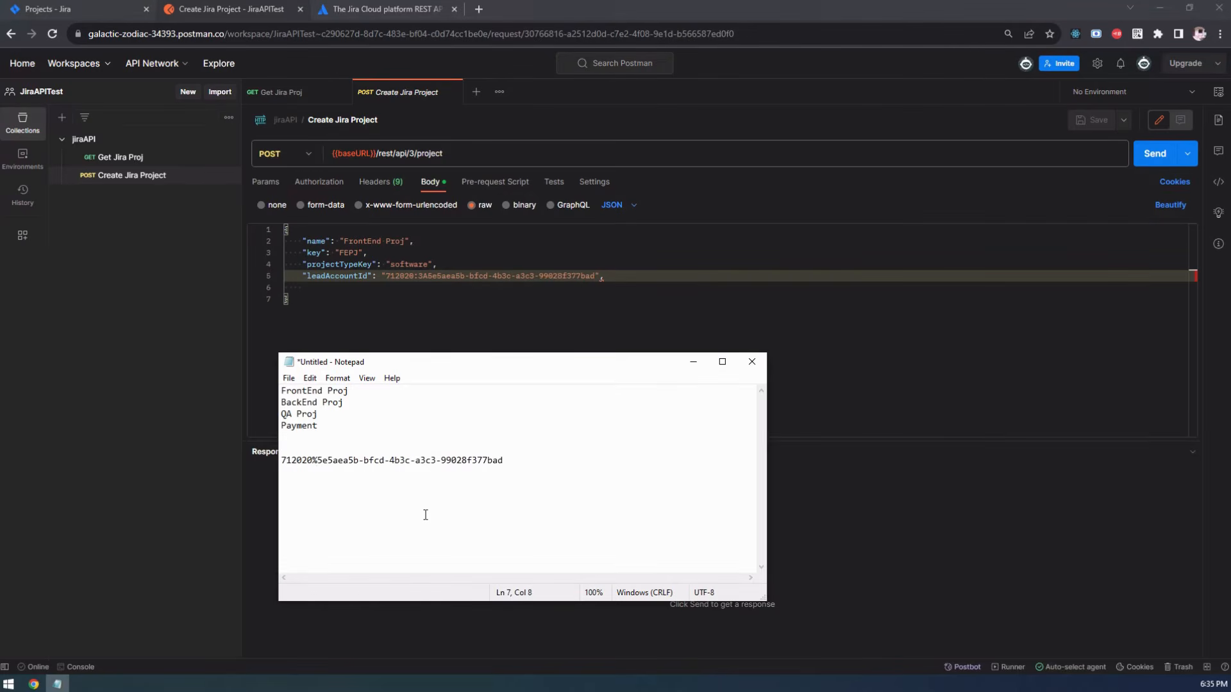
pyautogui.write(':')
# Copy the complete corrected account ID from Notepad
pyautogui.moveTo(513, 464); pyautogui.dragTo(282, 461)
pyautogui.click(330, 462)
pyautogui.click(507, 465)
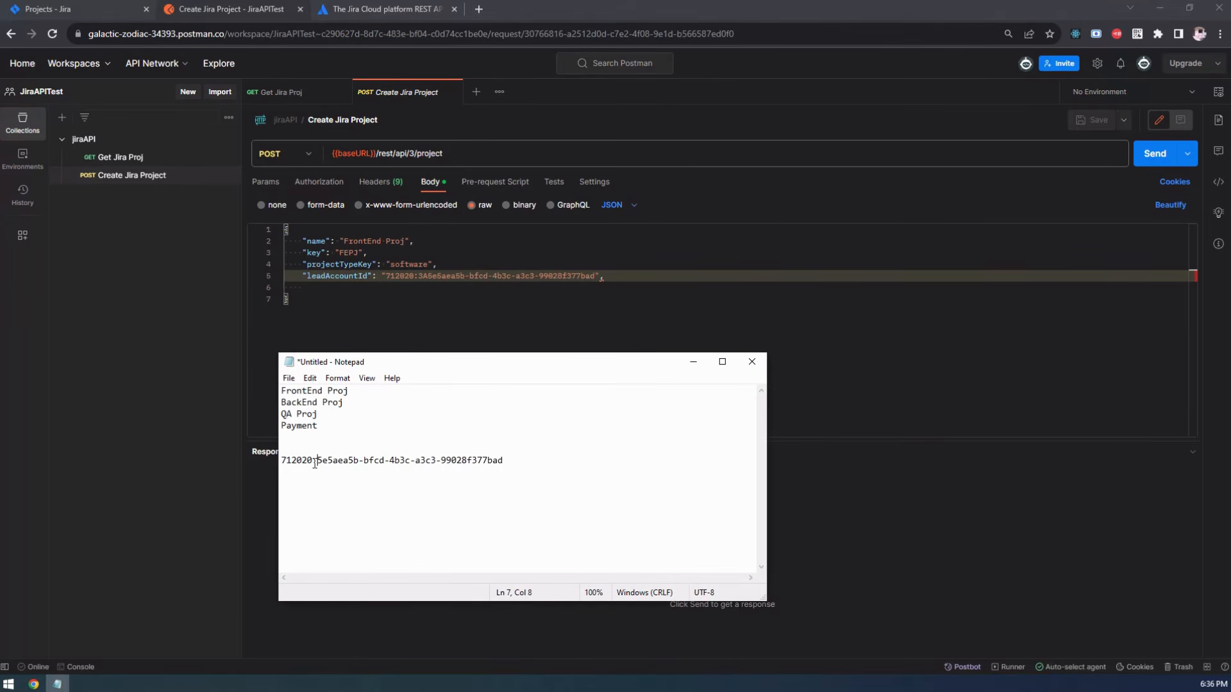
pyautogui.click(511, 459)
pyautogui.click(305, 439)
pyautogui.moveTo(512, 459); pyautogui.dragTo(283, 459)
pyautogui.hotkey('ctrl', 'c')
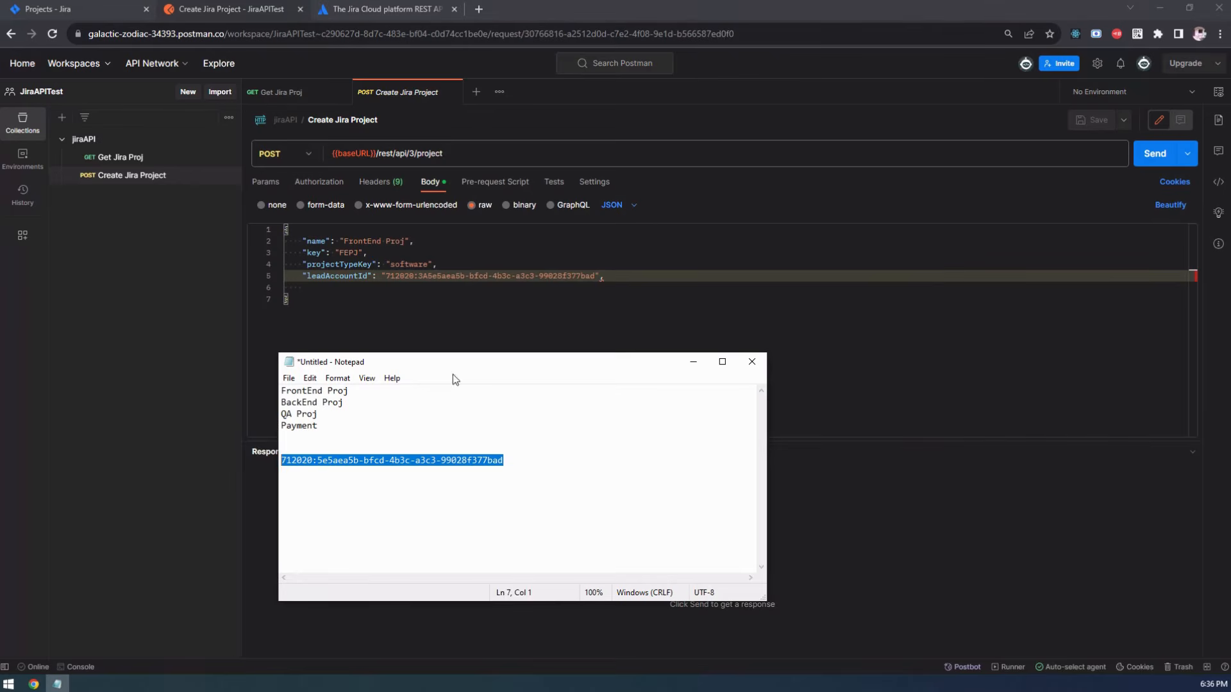
# Replace the leadAccountId value in Postman's JSON body with the copied account ID and add an empty line below it
pyautogui.doubleClick(518, 277)
pyautogui.press('BackSpace')
pyautogui.press('BackSpace')
pyautogui.press('BackSpace')
pyautogui.press('BackSpace')
pyautogui.press('BackSpace')
pyautogui.press('BackSpace')
pyautogui.press('BackSpace')
pyautogui.press('BackSpace')
pyautogui.press('BackSpace')
pyautogui.press('BackSpace')
pyautogui.press('BackSpace')
pyautogui.press('BackSpace')
pyautogui.press('BackSpace')
pyautogui.press('BackSpace')
pyautogui.press('BackSpace')
pyautogui.press('BackSpace')
pyautogui.press('BackSpace')
pyautogui.press('BackSpace')
pyautogui.press('BackSpace')
pyautogui.press('BackSpace')
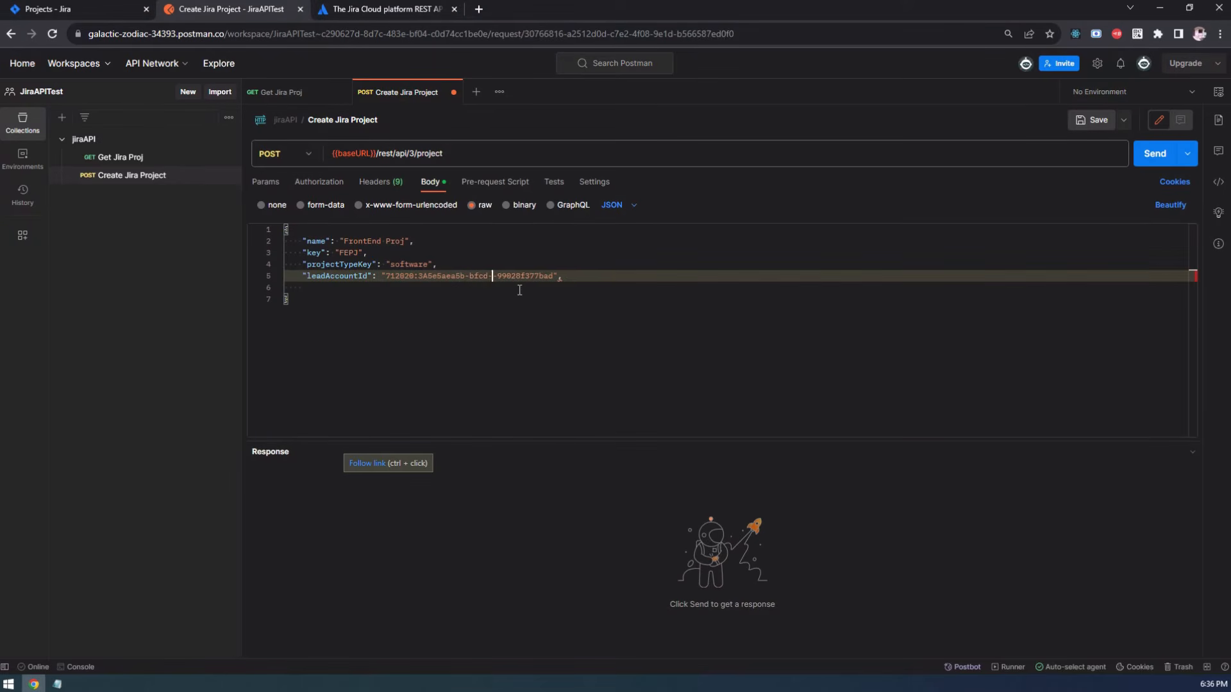
pyautogui.press('BackSpace')
pyautogui.press('BackSpace')
pyautogui.press('BackSpace')
pyautogui.press('BackSpace')
pyautogui.press('BackSpace')
pyautogui.press('BackSpace')
pyautogui.press('BackSpace')
pyautogui.press('BackSpace')
pyautogui.press('BackSpace')
pyautogui.press('Delete')
pyautogui.press('Delete')
pyautogui.press('Delete')
pyautogui.press('Delete')
pyautogui.press('Delete')
pyautogui.press('Delete')
pyautogui.press('Delete')
pyautogui.press('Delete')
pyautogui.press('Delete')
pyautogui.press('Delete')
pyautogui.press('Delete')
pyautogui.hotkey('ctrl', 'v')
pyautogui.press('Return')
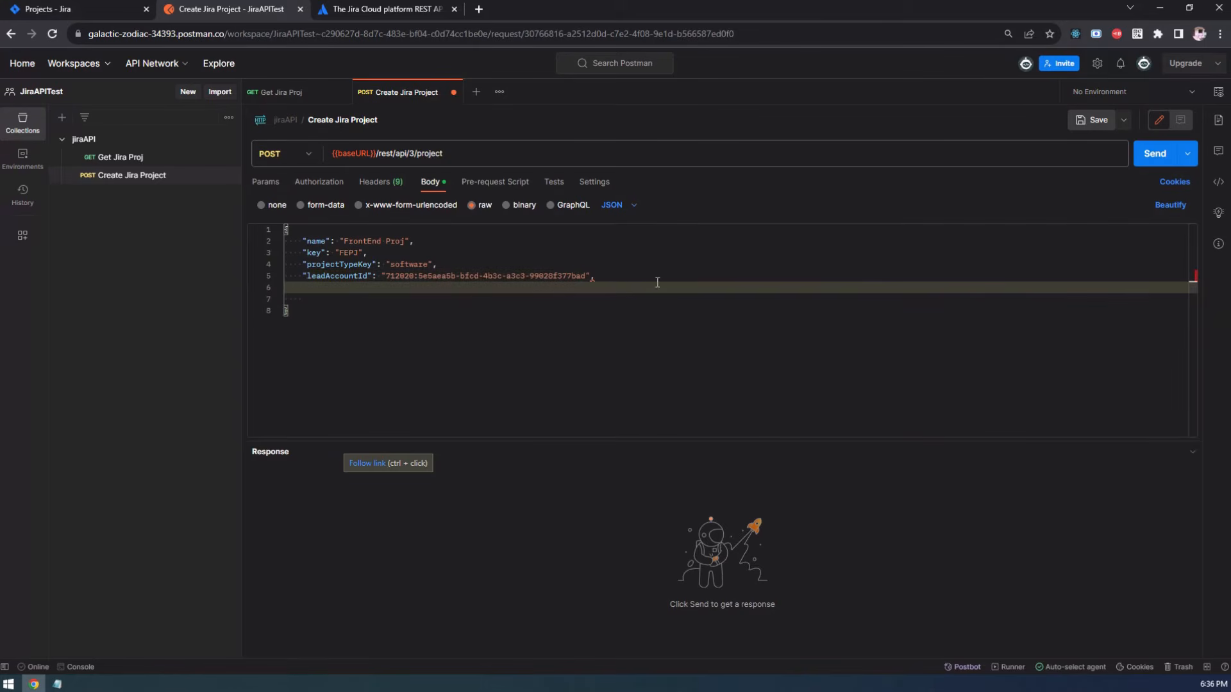
# Look through the Create project documentation and expand assigneeType under Request body to read its description and valid values
pyautogui.click(389, 7)
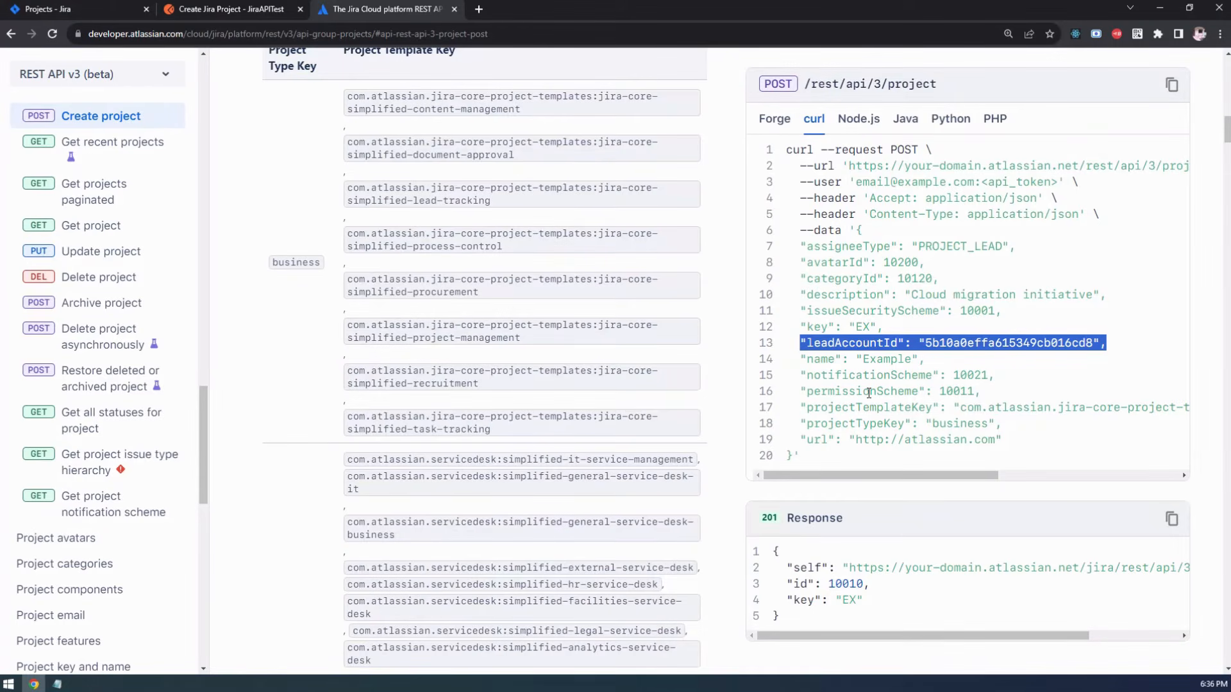
pyautogui.click(949, 242)
pyautogui.moveTo(1008, 246); pyautogui.dragTo(802, 250)
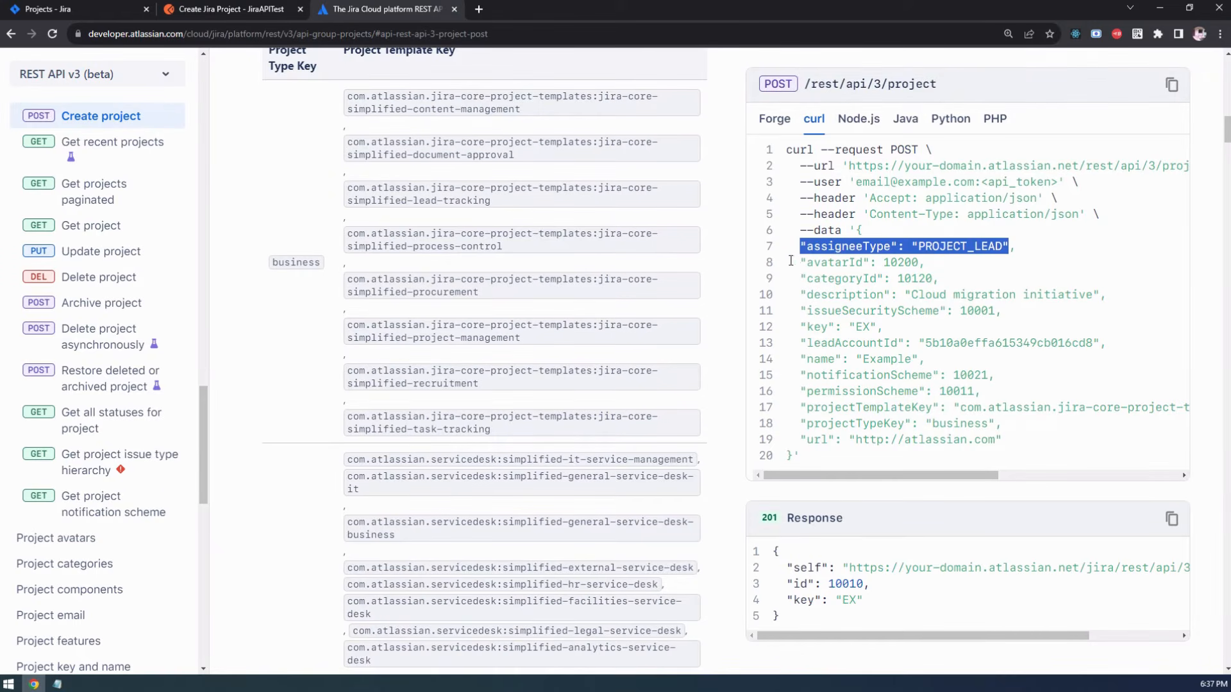
pyautogui.scroll(5, 445, 314)
pyautogui.scroll(-4, 445, 314)
pyautogui.scroll(-10, 445, 314)
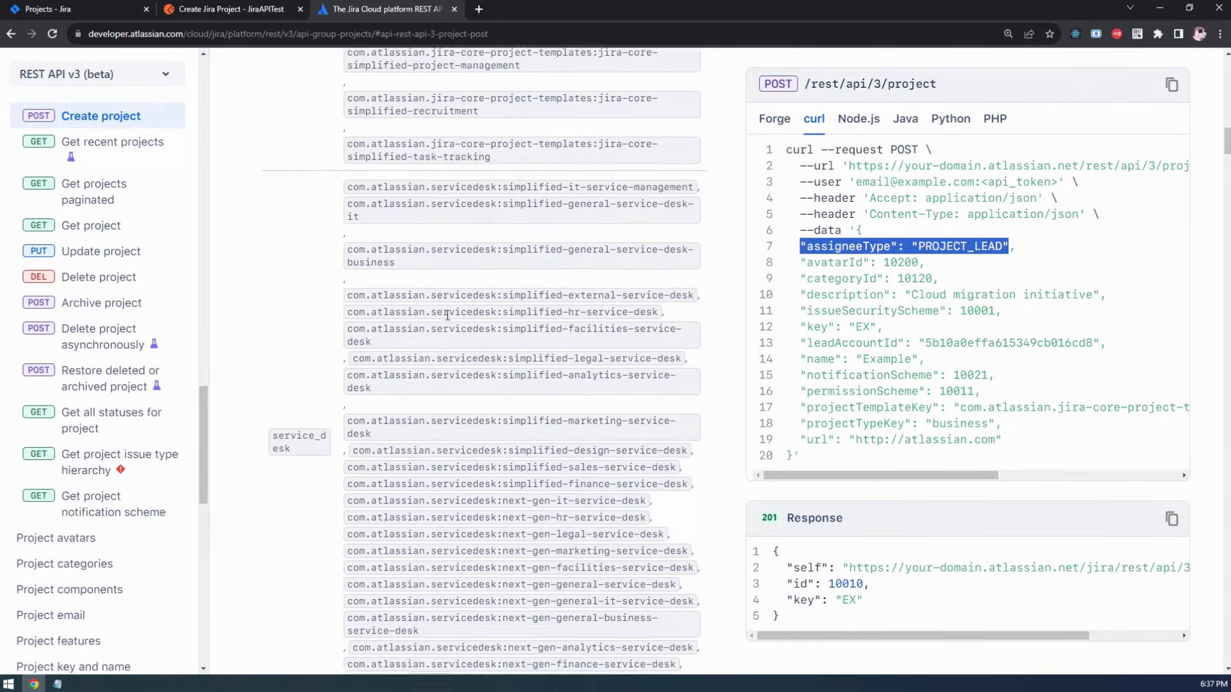
pyautogui.scroll(-1, 448, 313)
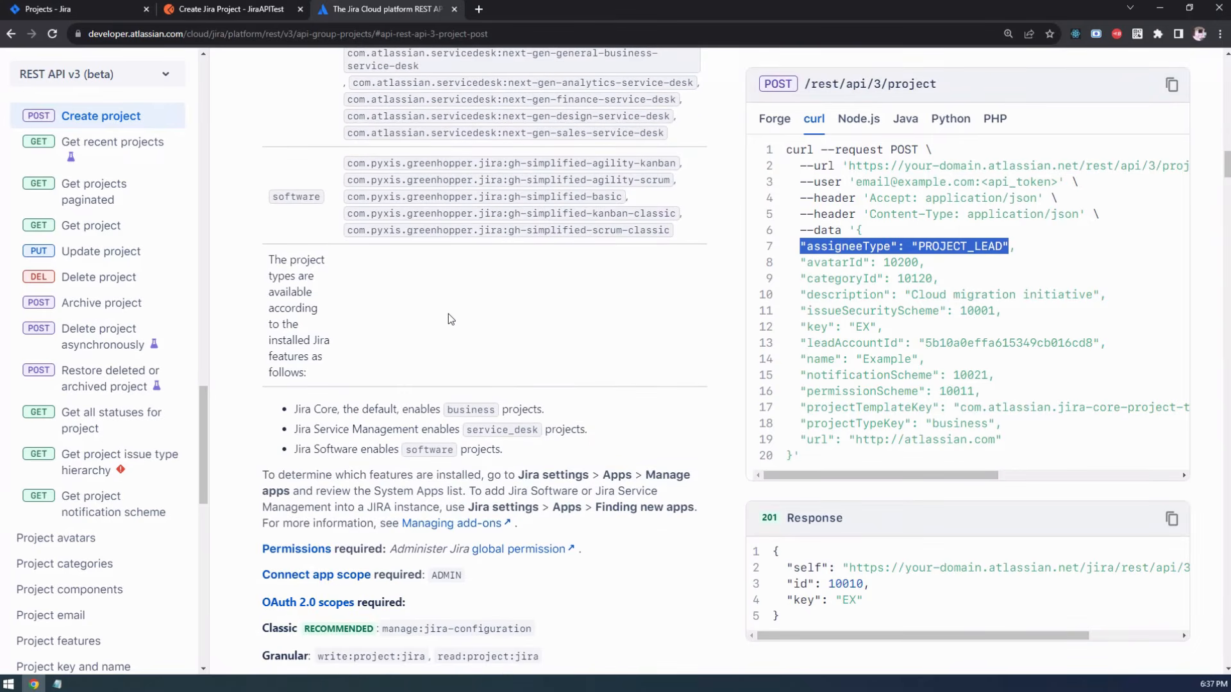
pyautogui.scroll(-2, 448, 314)
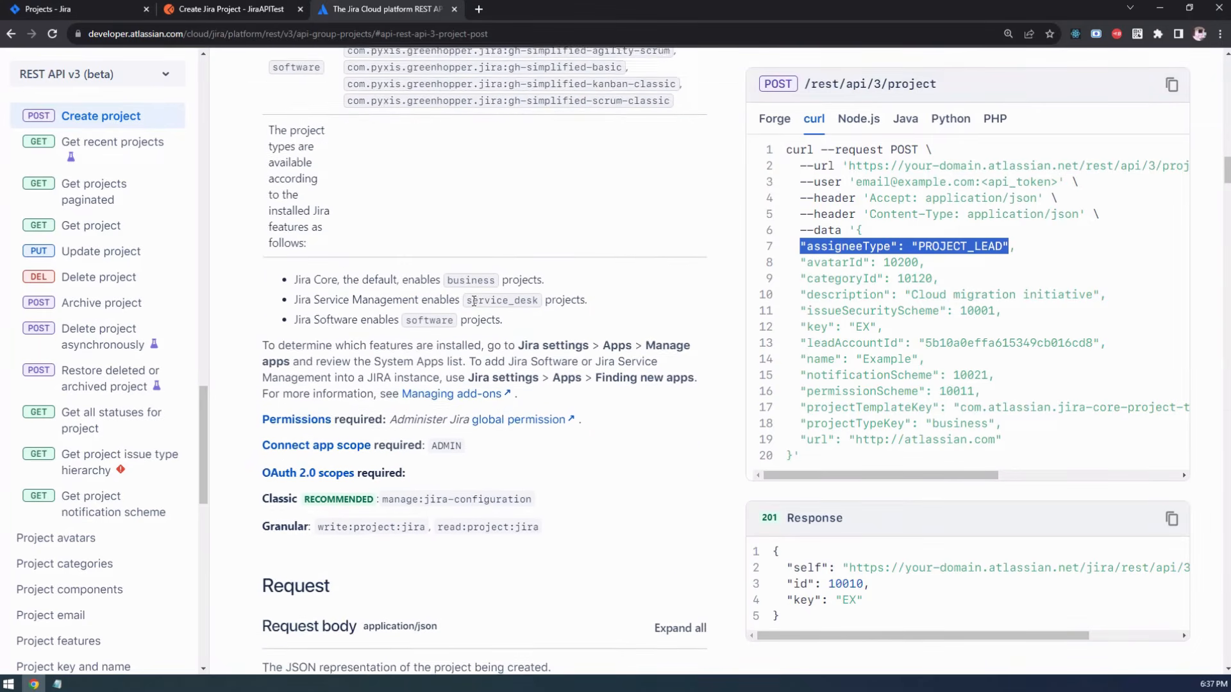
pyautogui.scroll(2, 456, 307)
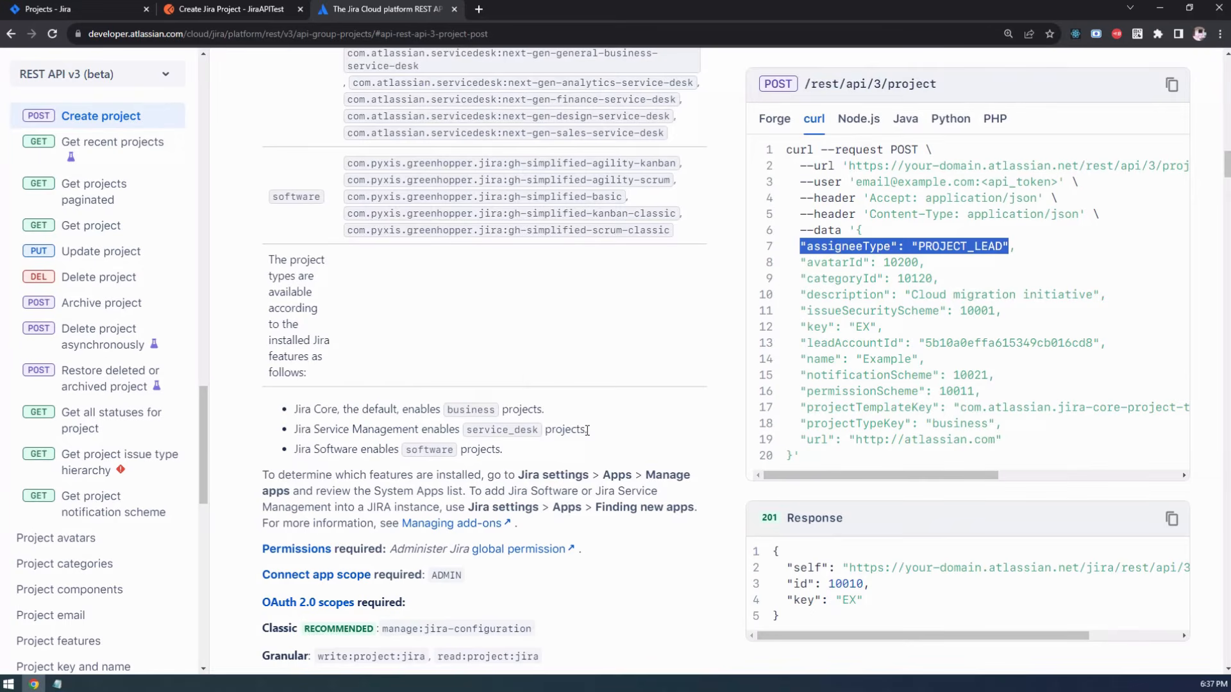
pyautogui.scroll(8, 539, 453)
pyautogui.scroll(10, 539, 453)
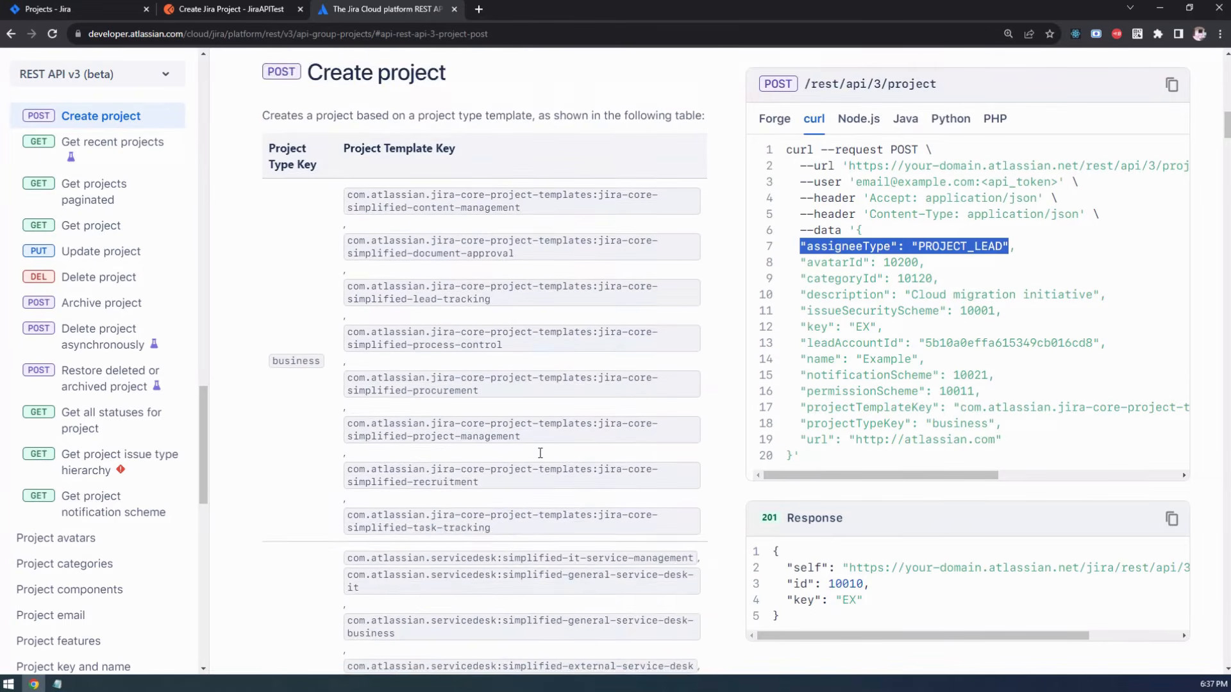
pyautogui.scroll(-8, 535, 436)
pyautogui.scroll(-8, 535, 430)
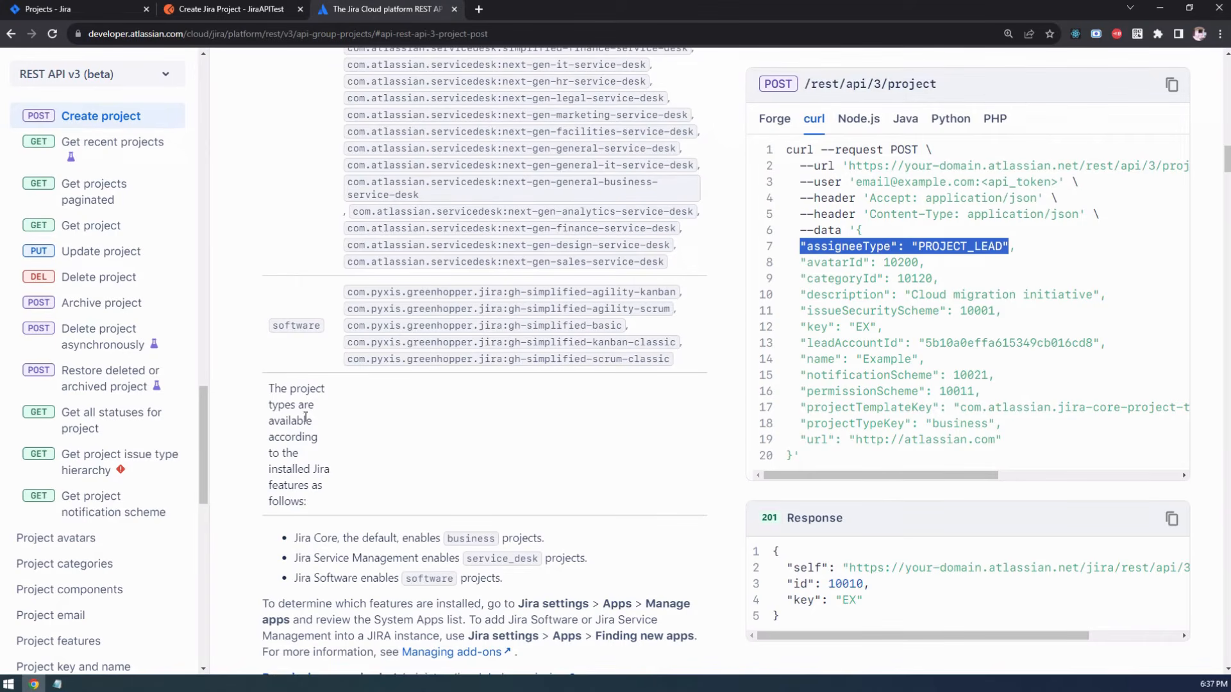
pyautogui.scroll(-1, 352, 489)
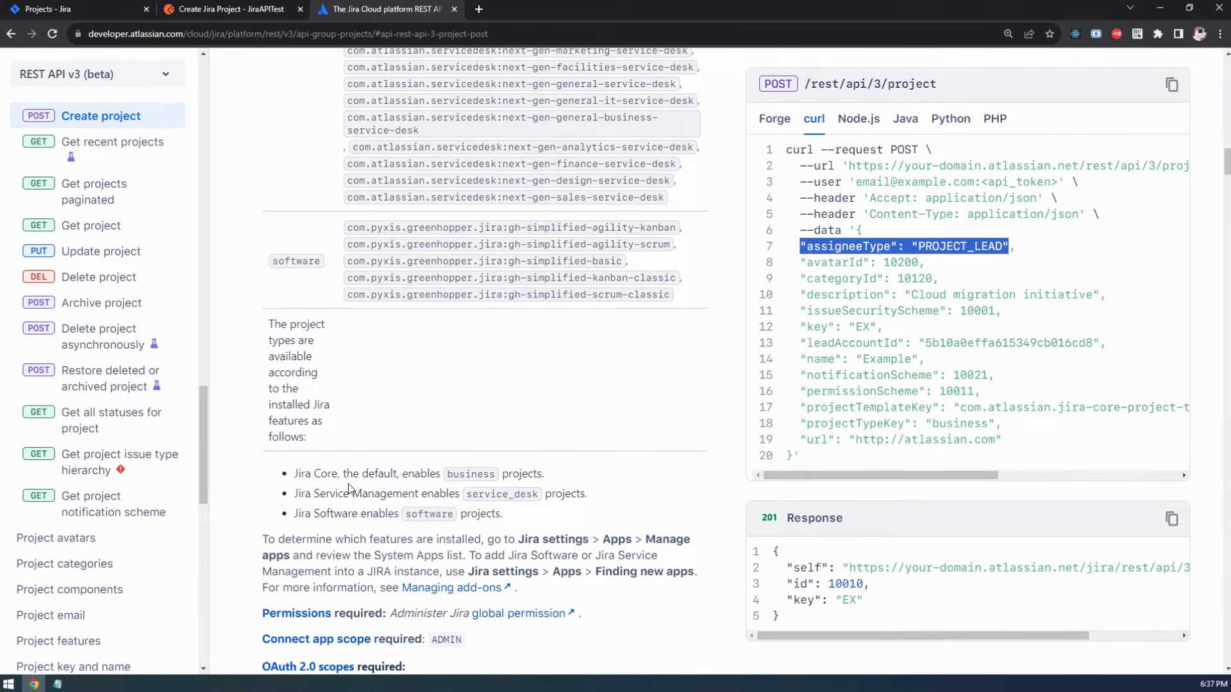
pyautogui.scroll(-2, 362, 508)
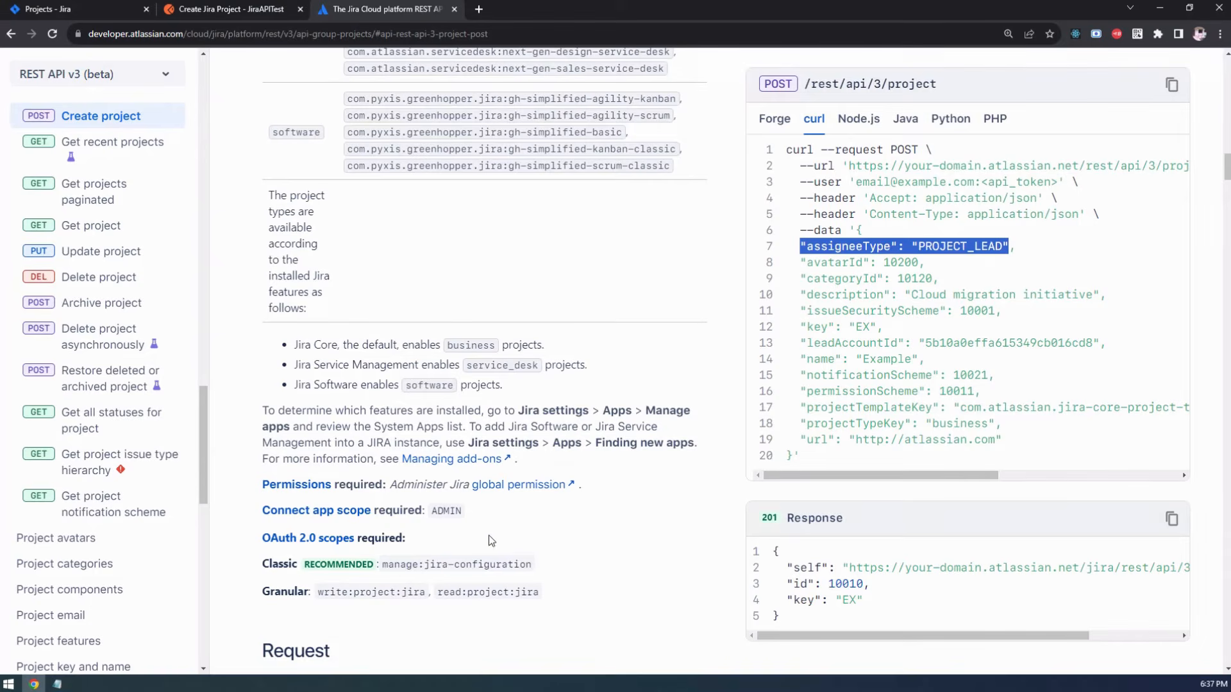
pyautogui.scroll(-1, 489, 540)
pyautogui.scroll(-2, 448, 536)
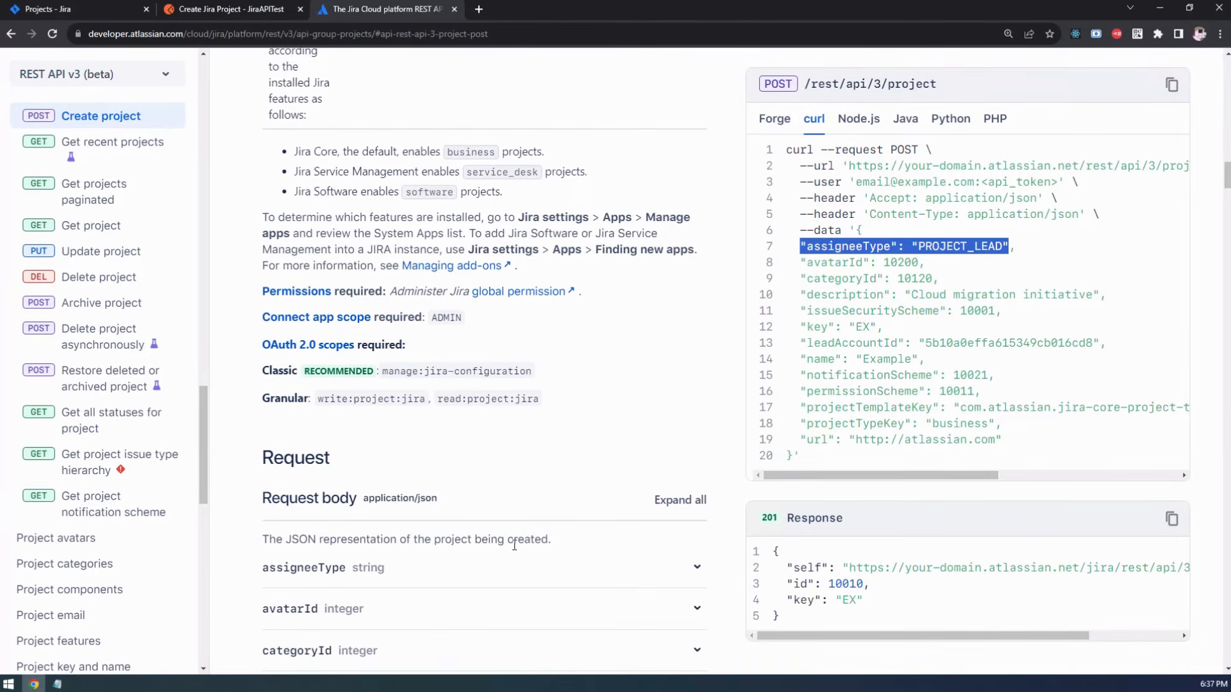
pyautogui.scroll(-4, 505, 542)
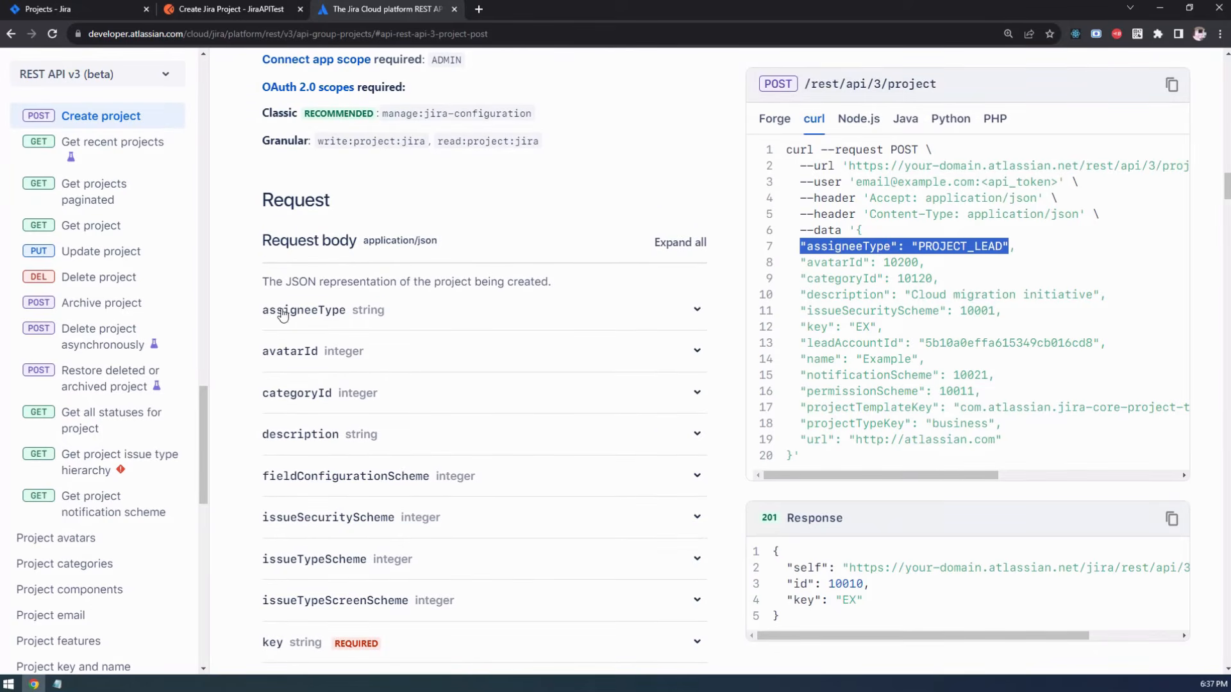
pyautogui.click(698, 312)
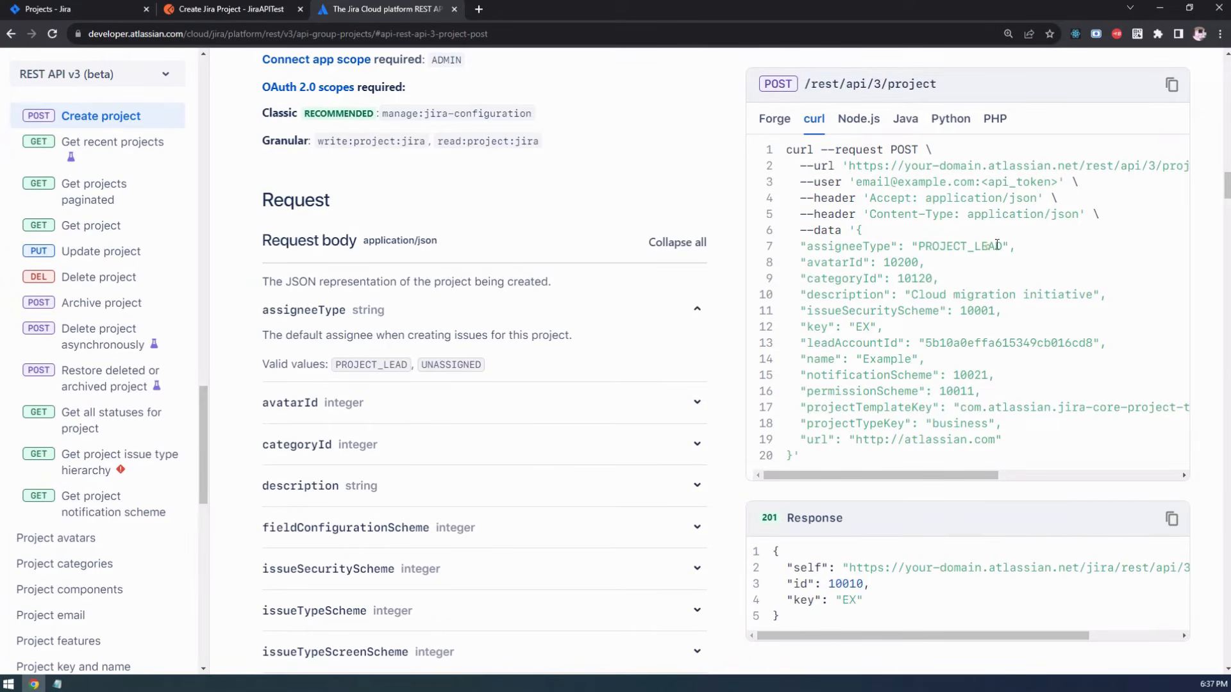
# Copy the "assigneeType": "PROJECT_LEAD" line with its comma from the curl example and paste it below leadAccountId in Postman's JSON body
pyautogui.moveTo(1006, 246); pyautogui.dragTo(802, 247)
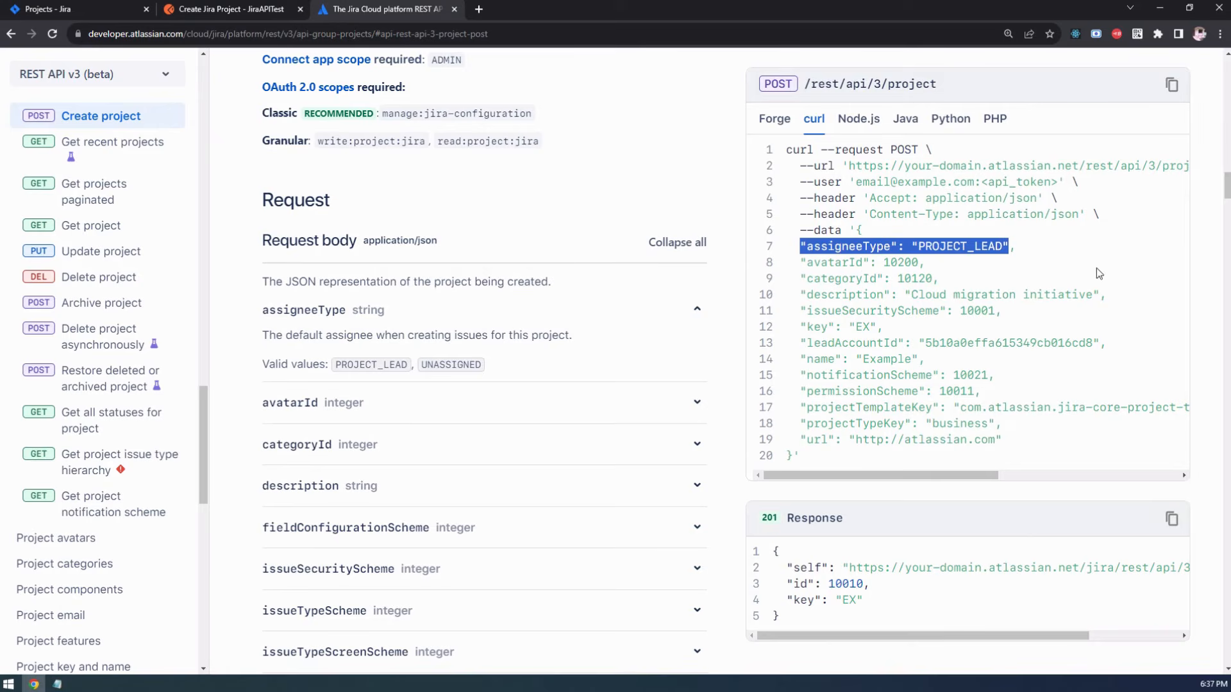
pyautogui.moveTo(1018, 247); pyautogui.dragTo(806, 252)
pyautogui.hotkey('ctrl', 'c')
pyautogui.click(228, 9)
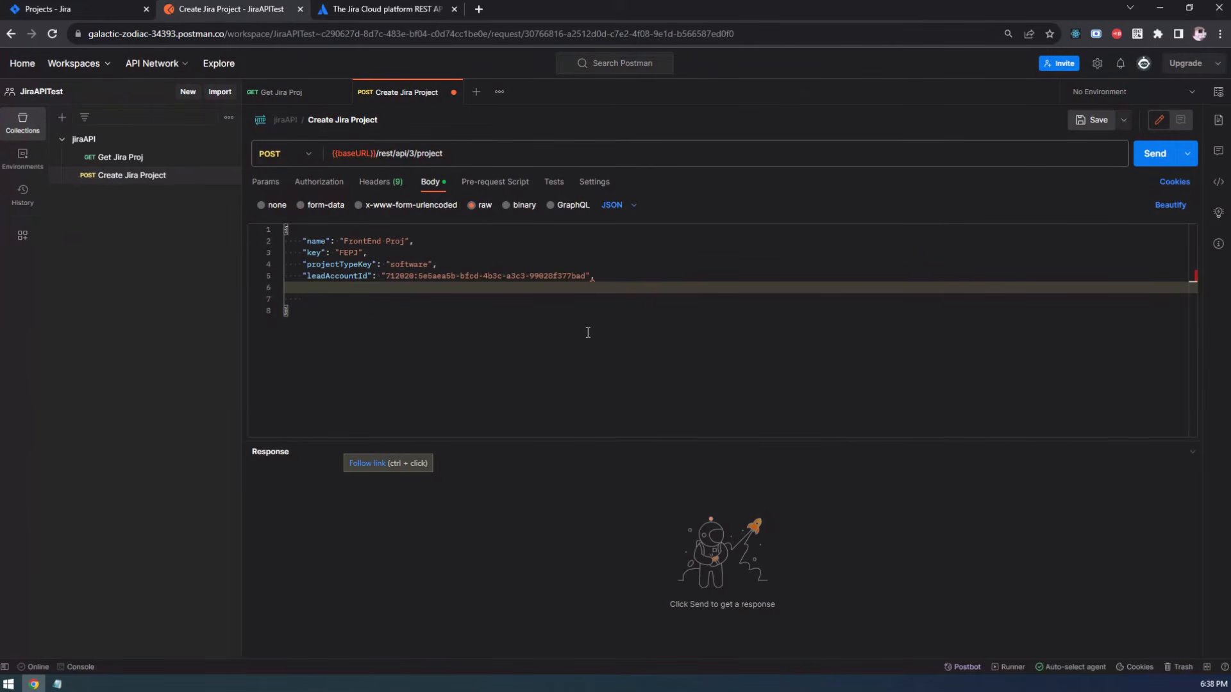
pyautogui.hotkey('ctrl', 'v')
# Check the projectTemplateKey line in the documentation's curl example, then view the available project templates in Jira
pyautogui.click(379, 10)
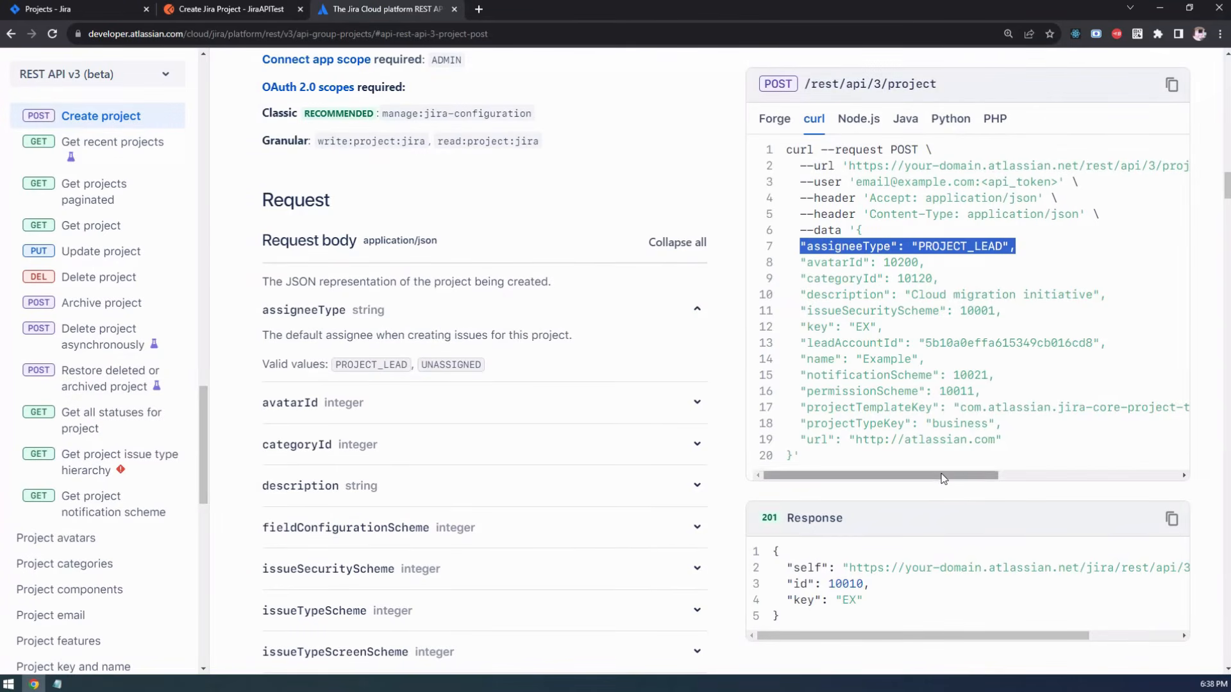
pyautogui.moveTo(943, 475); pyautogui.dragTo(899, 484)
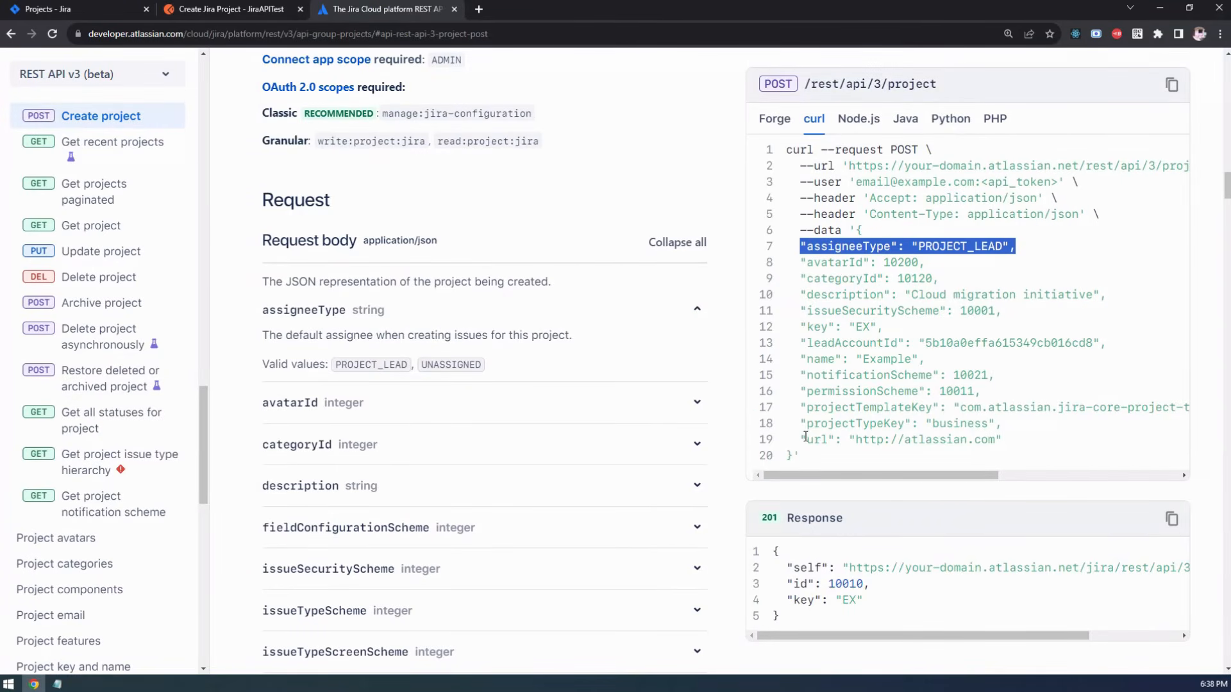
pyautogui.click(902, 407)
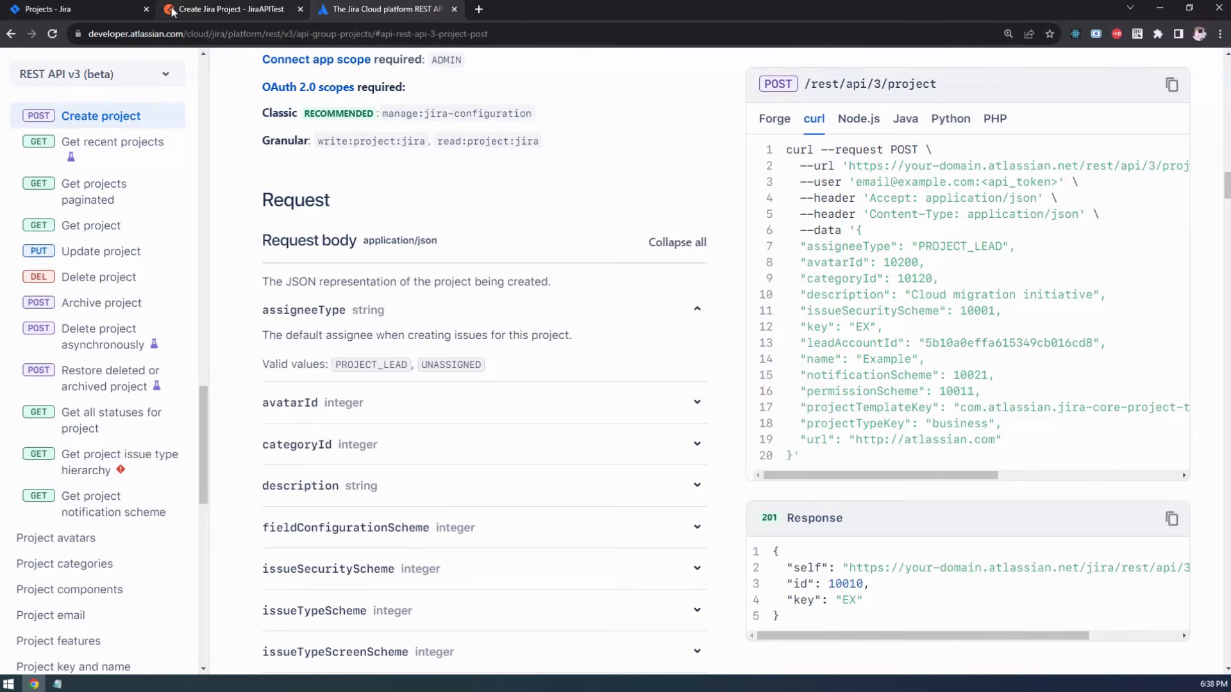
pyautogui.click(90, 9)
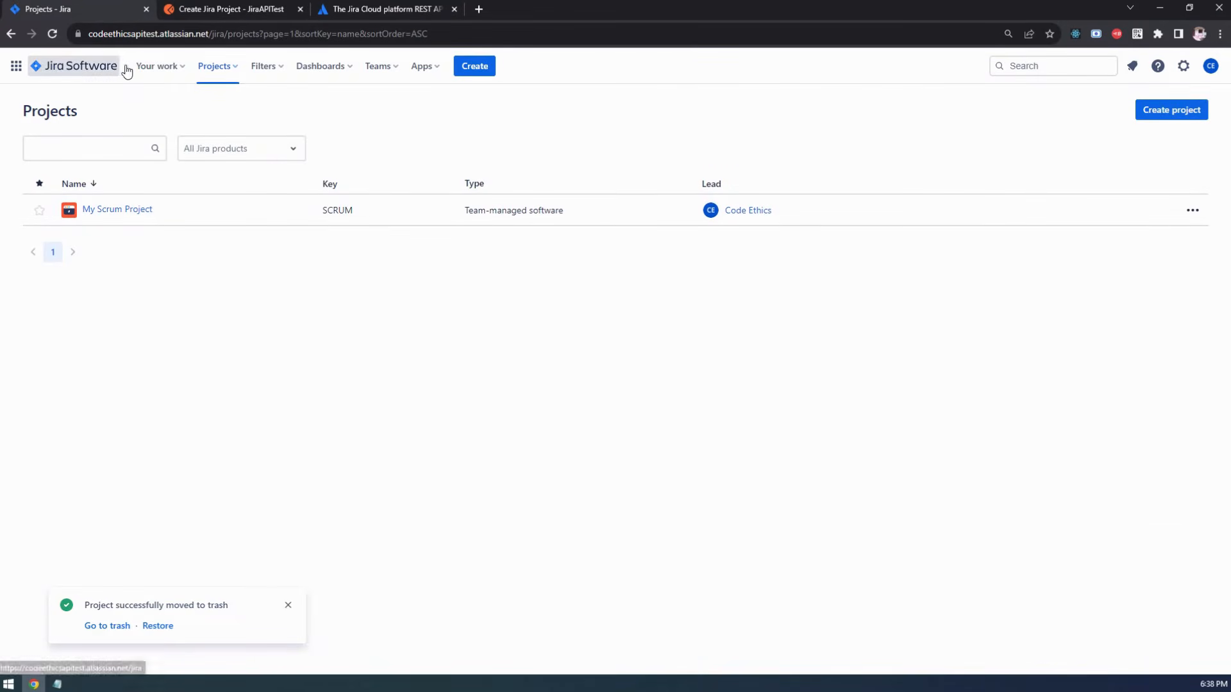
pyautogui.click(215, 66)
pyautogui.click(239, 259)
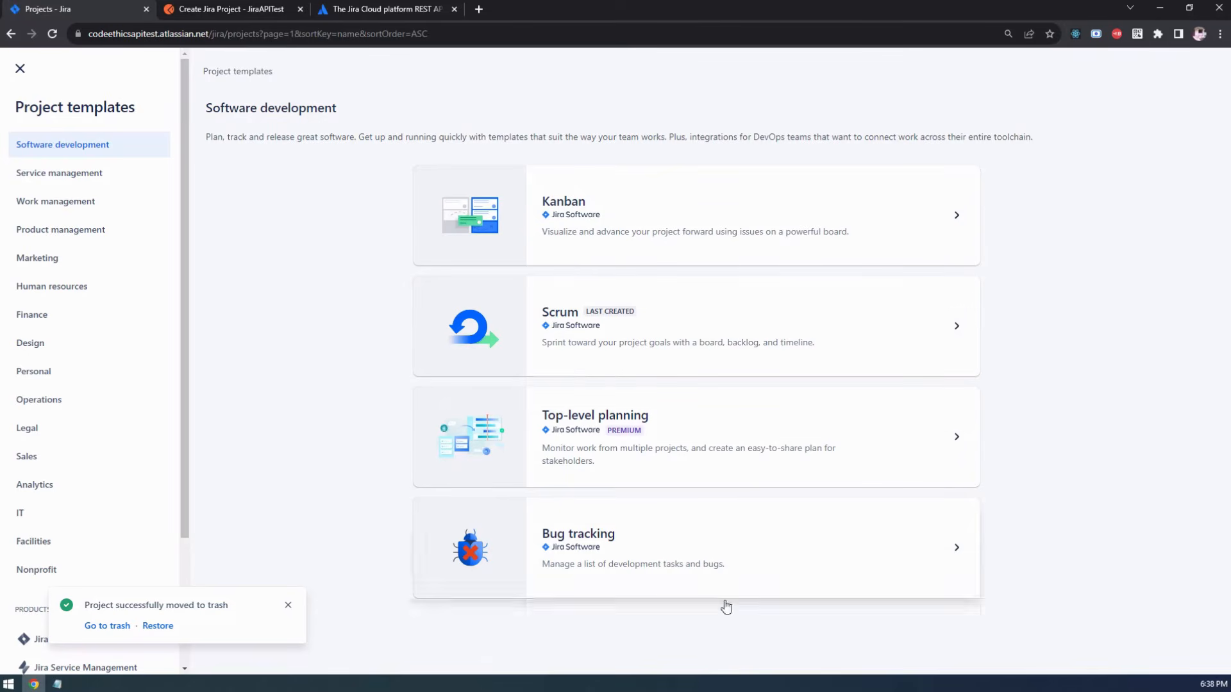
# Dismiss the project trash notification in Jira and review the Scrum template's details under Software development
pyautogui.click(288, 606)
pyautogui.click(681, 343)
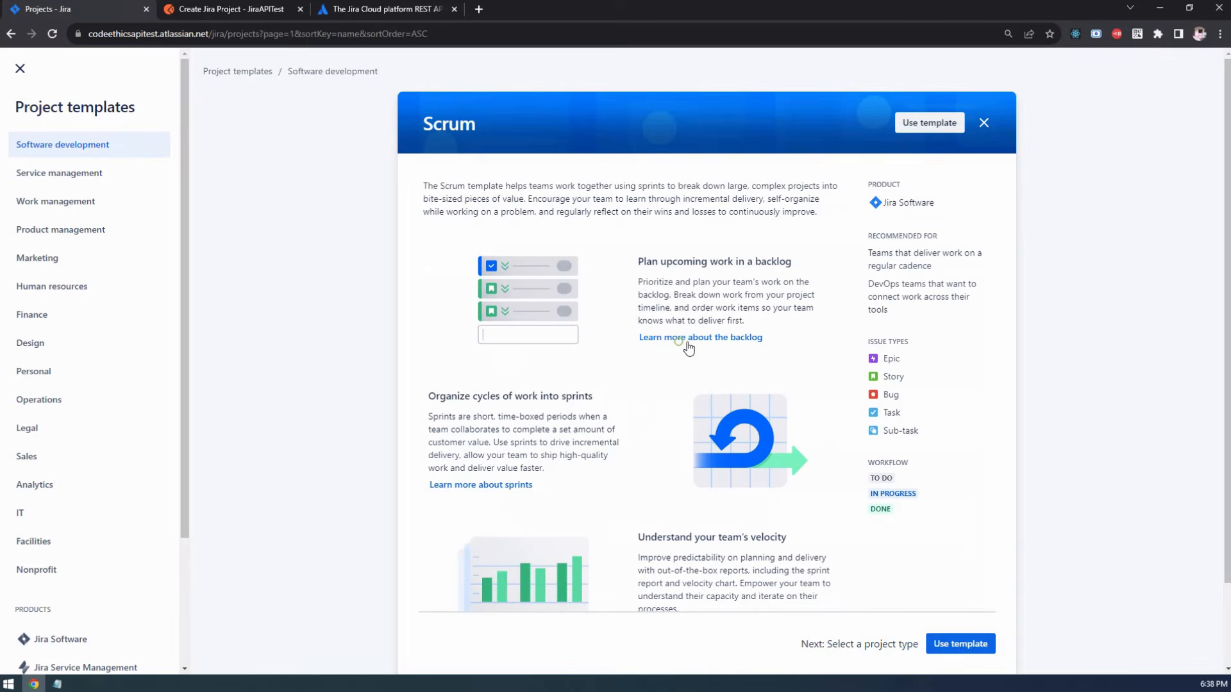
pyautogui.scroll(-2, 574, 502)
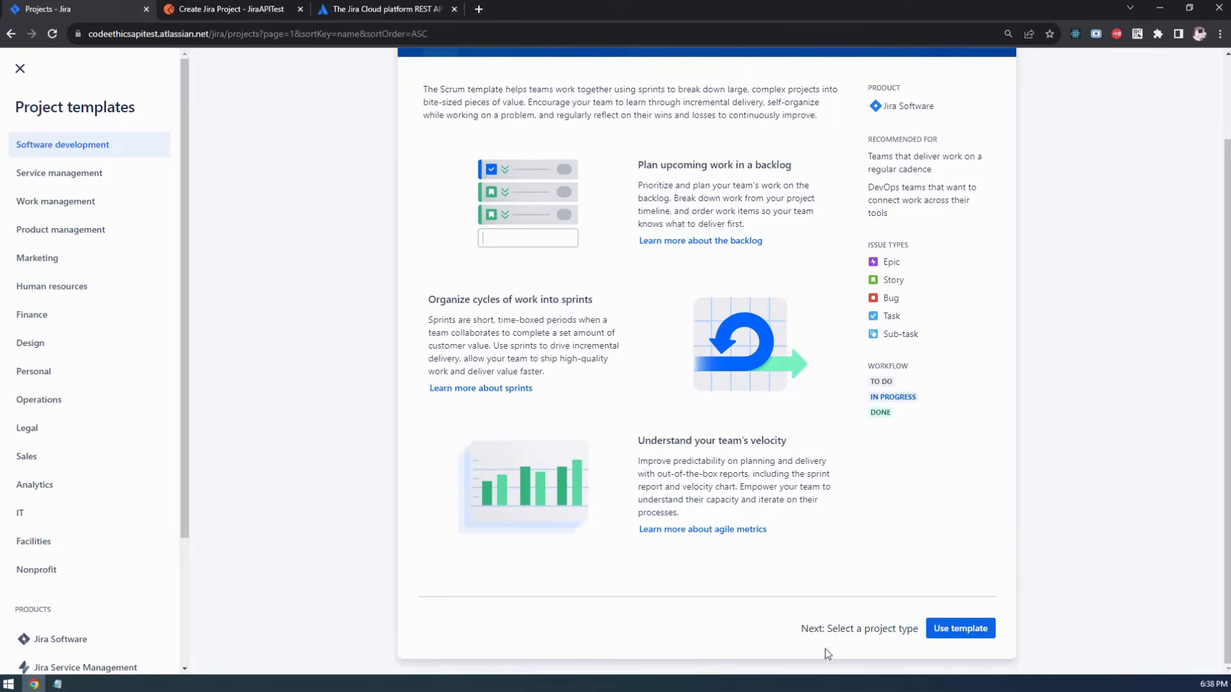
pyautogui.scroll(2, 869, 646)
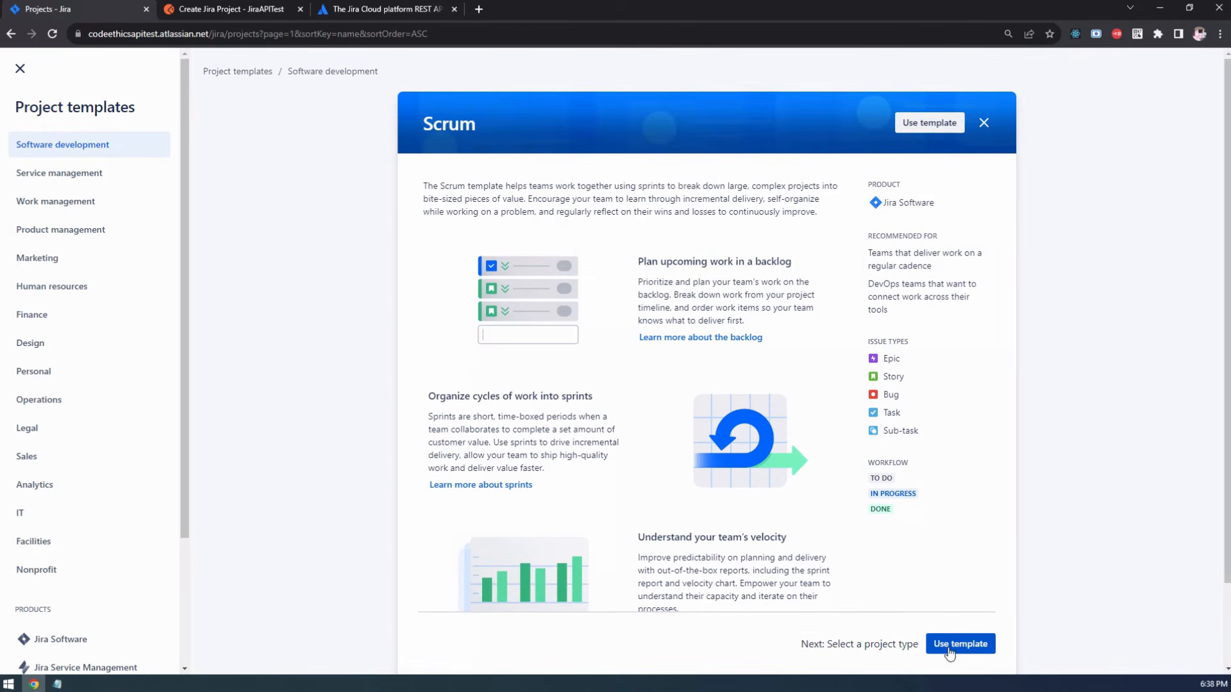
pyautogui.scroll(-2, 841, 464)
pyautogui.scroll(1, 836, 495)
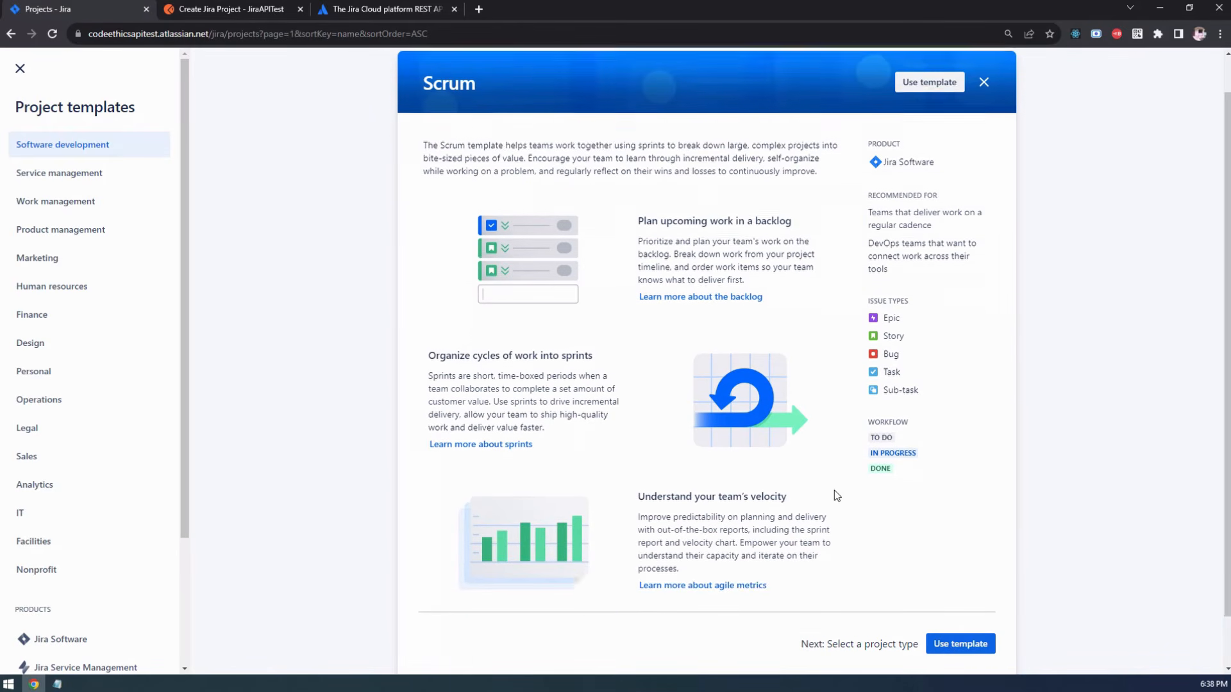
# Review the project type keys and their project template keys in the table of the Create project documentation
pyautogui.click(380, 9)
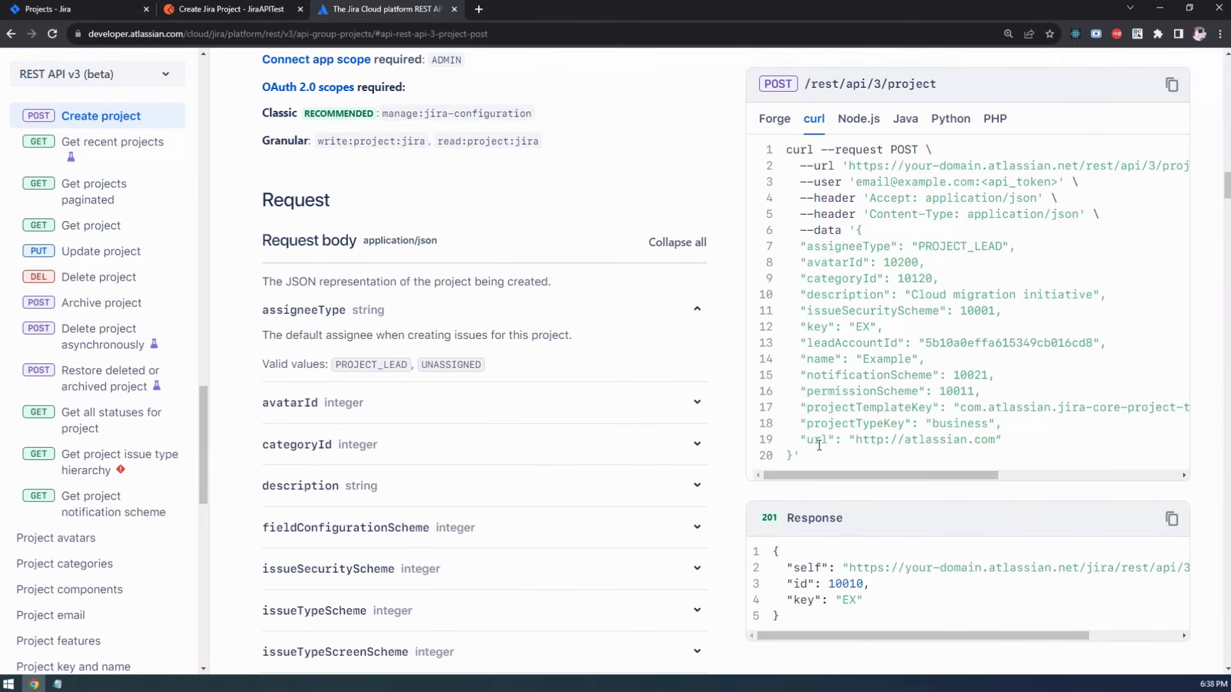
pyautogui.scroll(10, 490, 307)
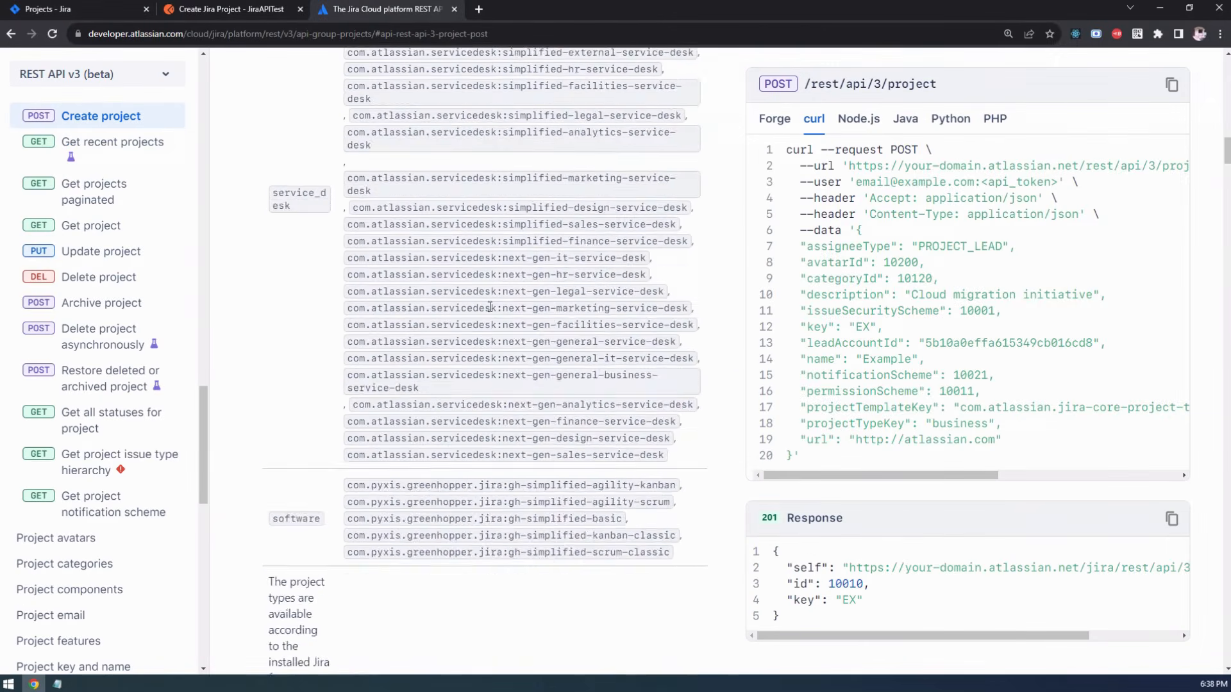
pyautogui.scroll(10, 491, 307)
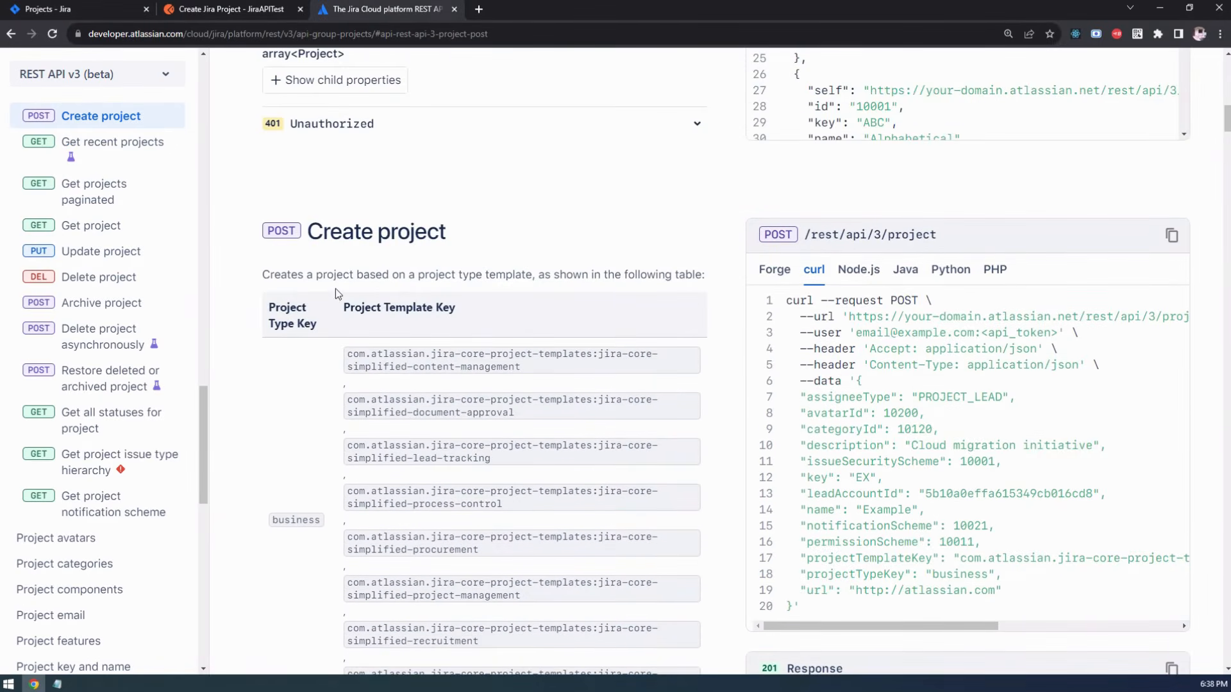
pyautogui.scroll(-1, 499, 380)
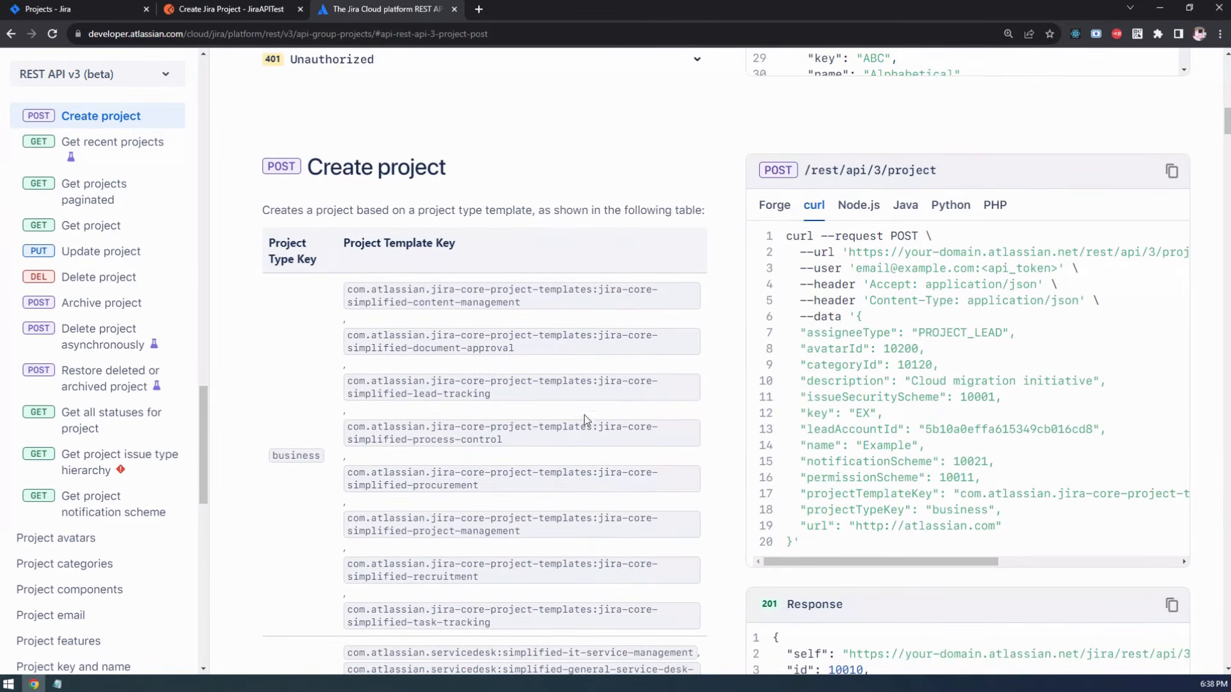
pyautogui.scroll(-9, 583, 414)
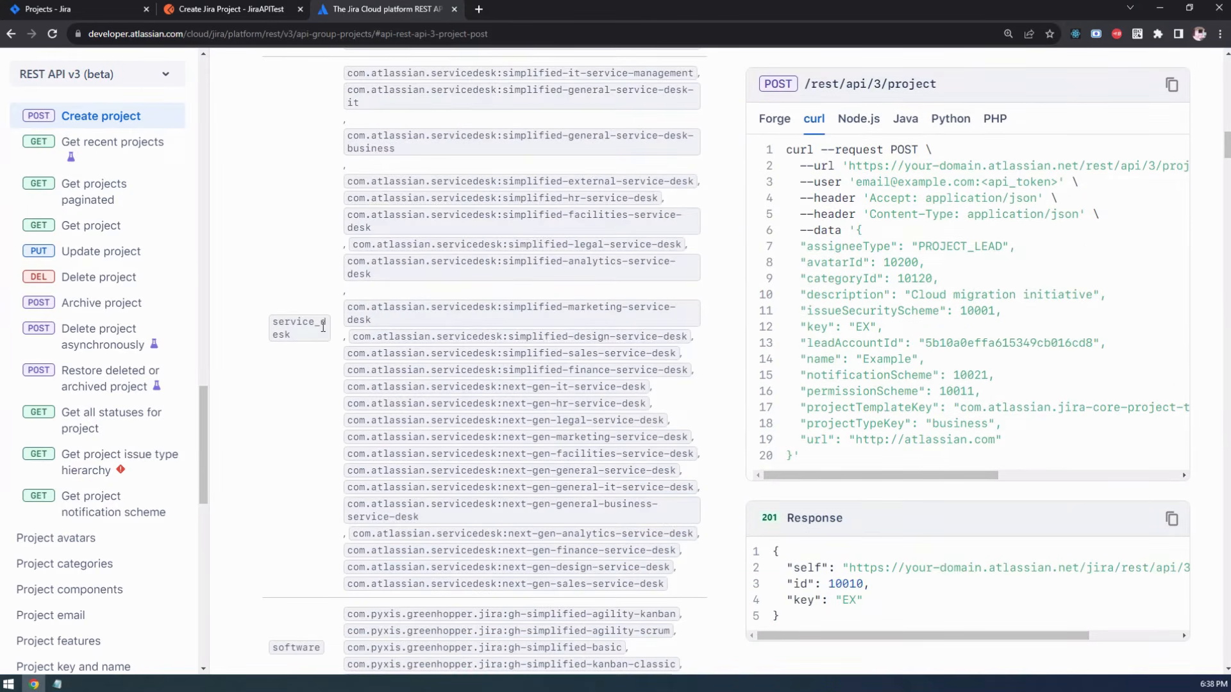
pyautogui.scroll(-5, 323, 327)
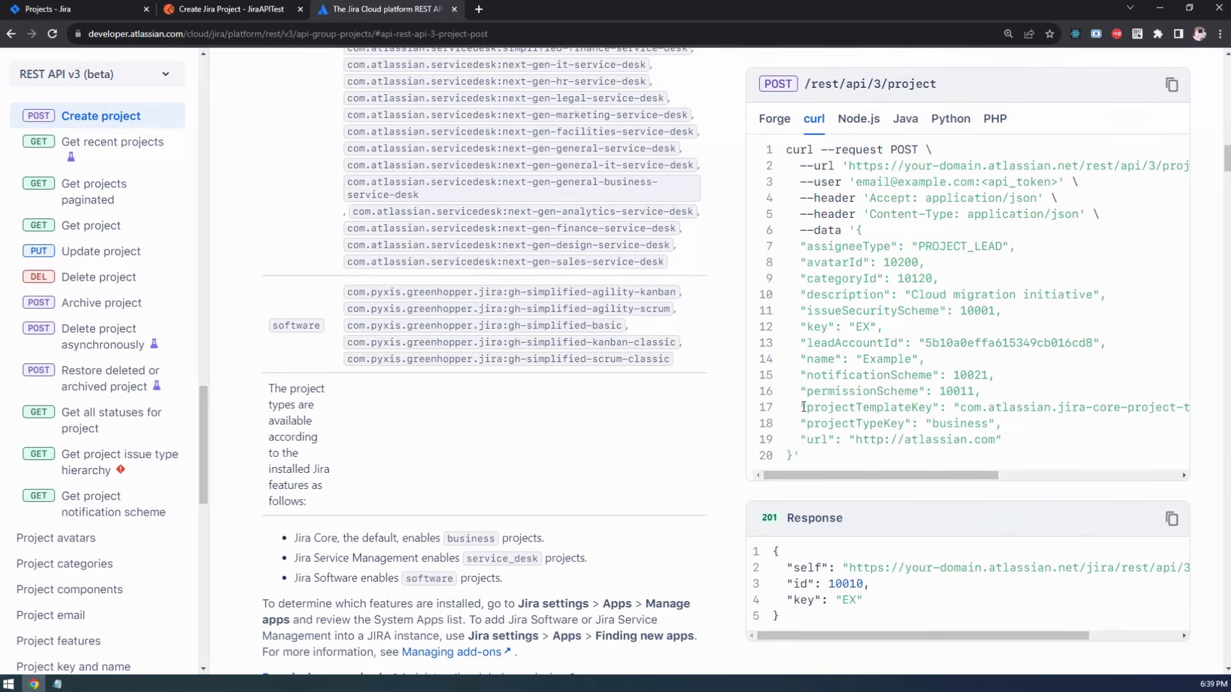
# Copy the "projectTemplateKey": field name from the documentation's curl example and paste it on a new line below assigneeType in Postman's JSON body
pyautogui.moveTo(802, 405); pyautogui.dragTo(945, 413)
pyautogui.hotkey('ctrl', 'c')
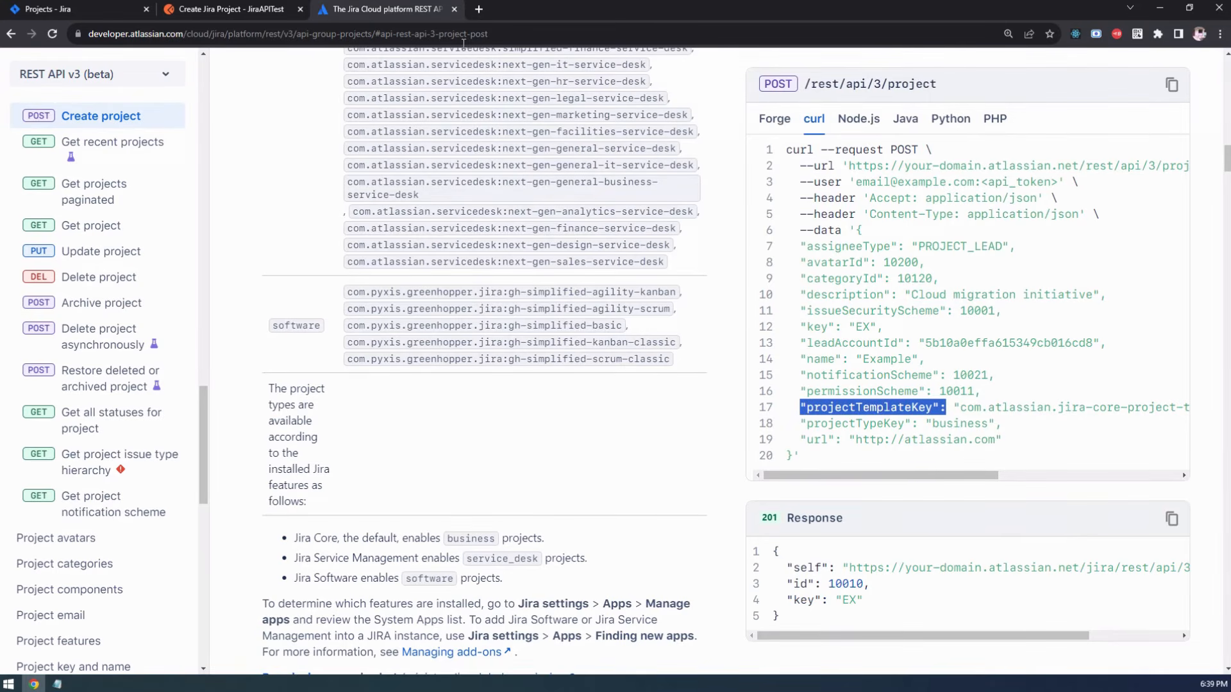
pyautogui.click(275, 12)
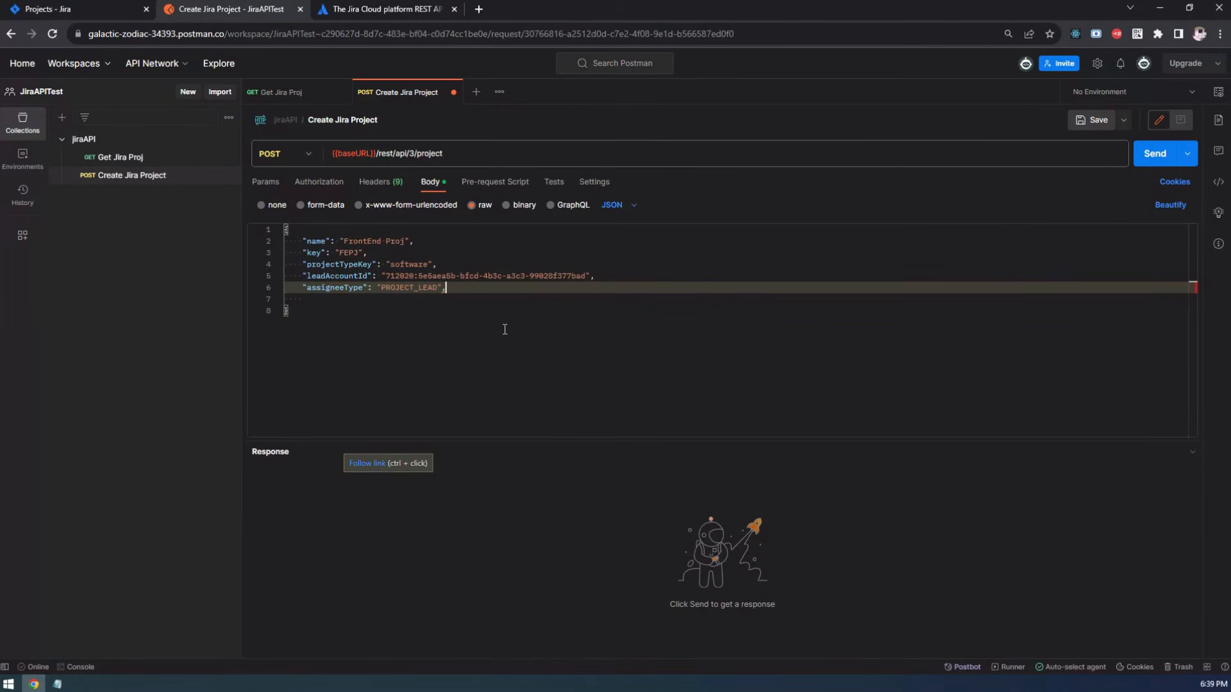
pyautogui.press('Return')
pyautogui.hotkey('ctrl', 'v')
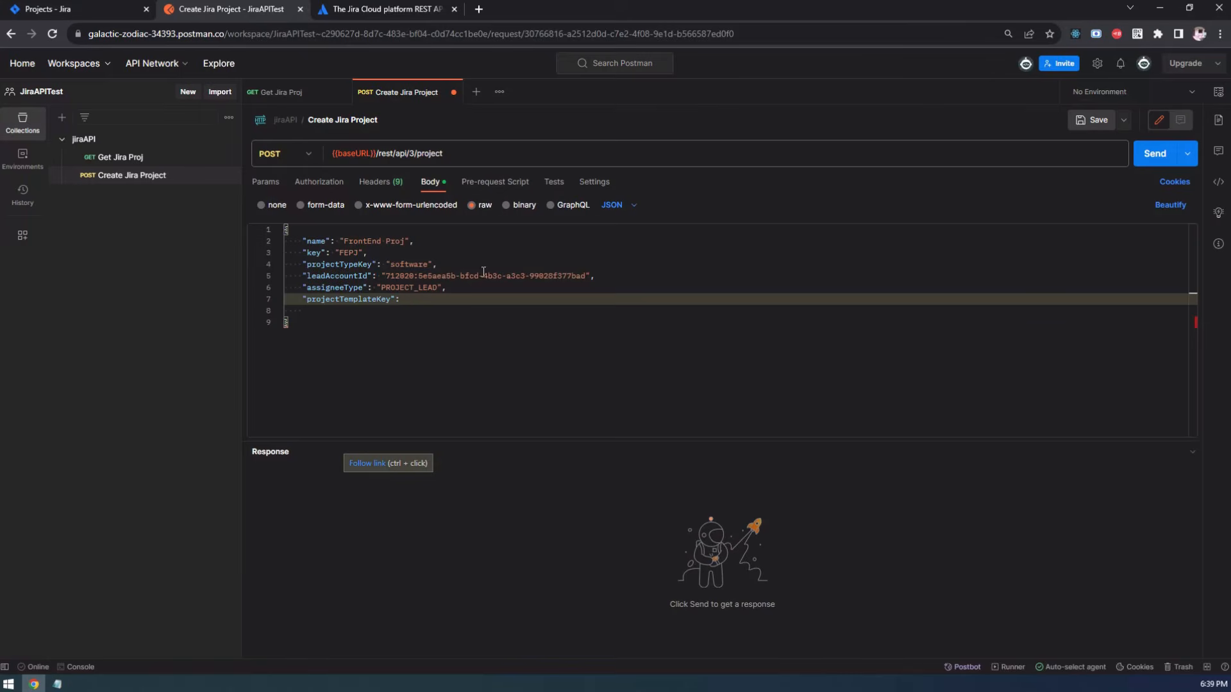
# Copy com.pyxis.greenhopper.jira:gh-simplified-agility-scrum from the documentation's software template keys and paste it as the quoted projectTemplateKey value in Postman
pyautogui.click(398, 9)
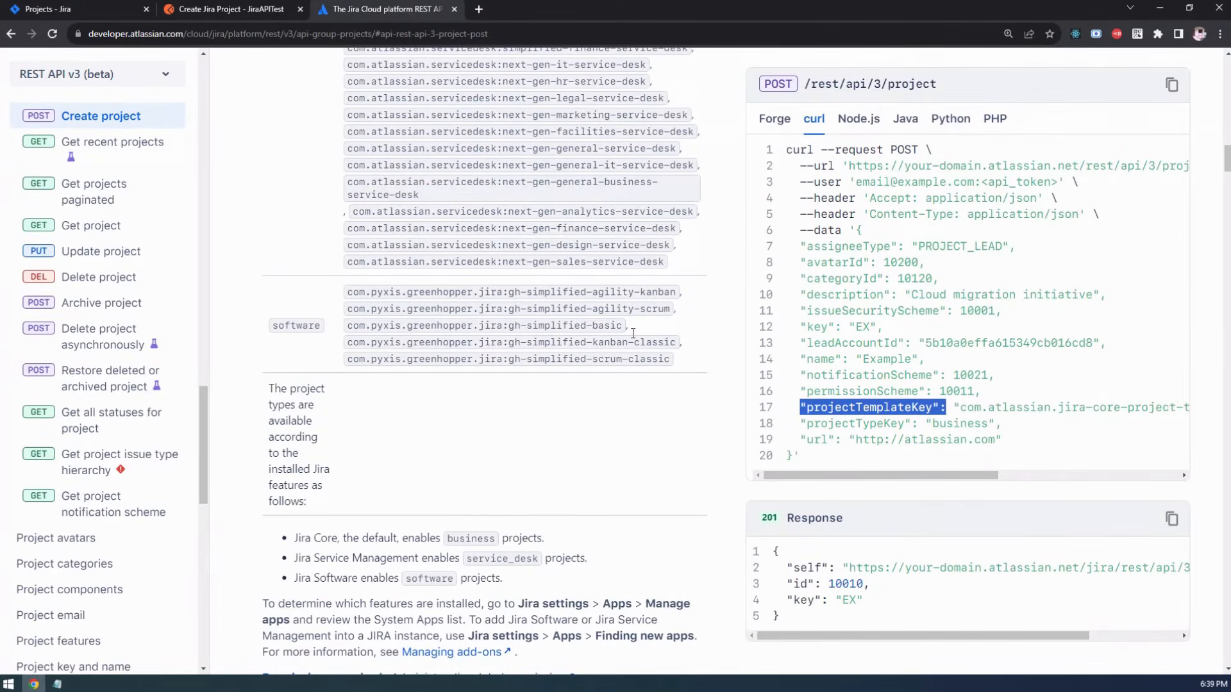
pyautogui.moveTo(671, 312); pyautogui.dragTo(347, 317)
pyautogui.hotkey('ctrl', 'c')
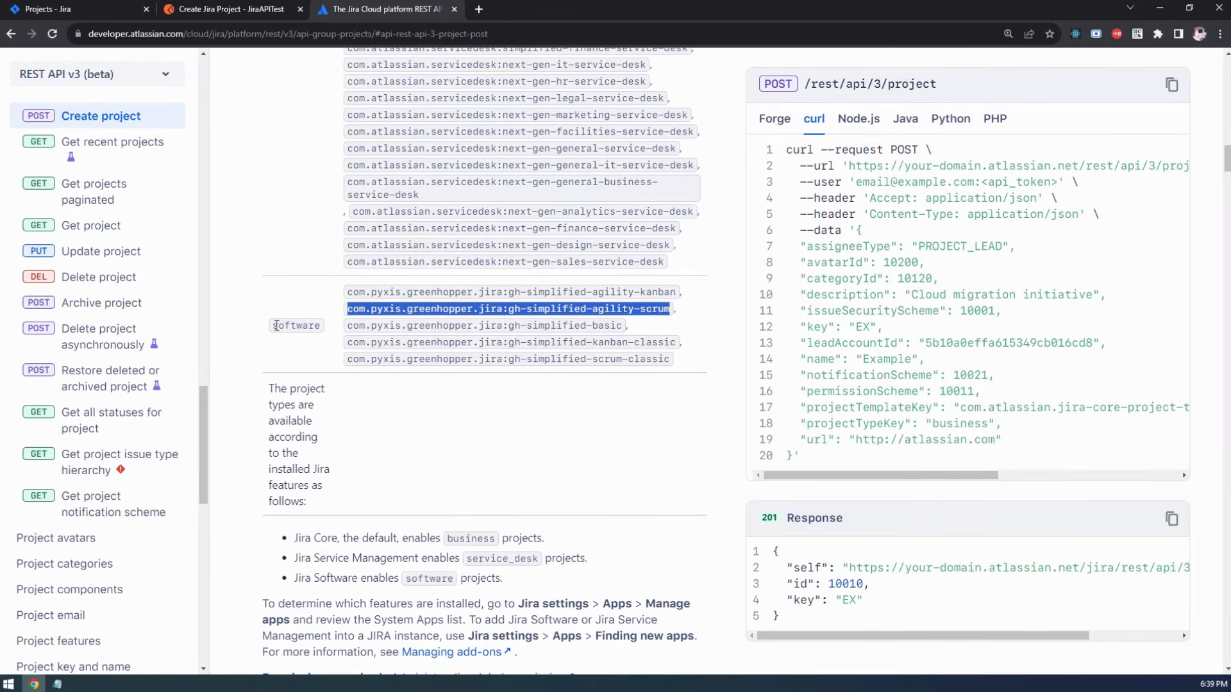
pyautogui.scroll(15, 297, 337)
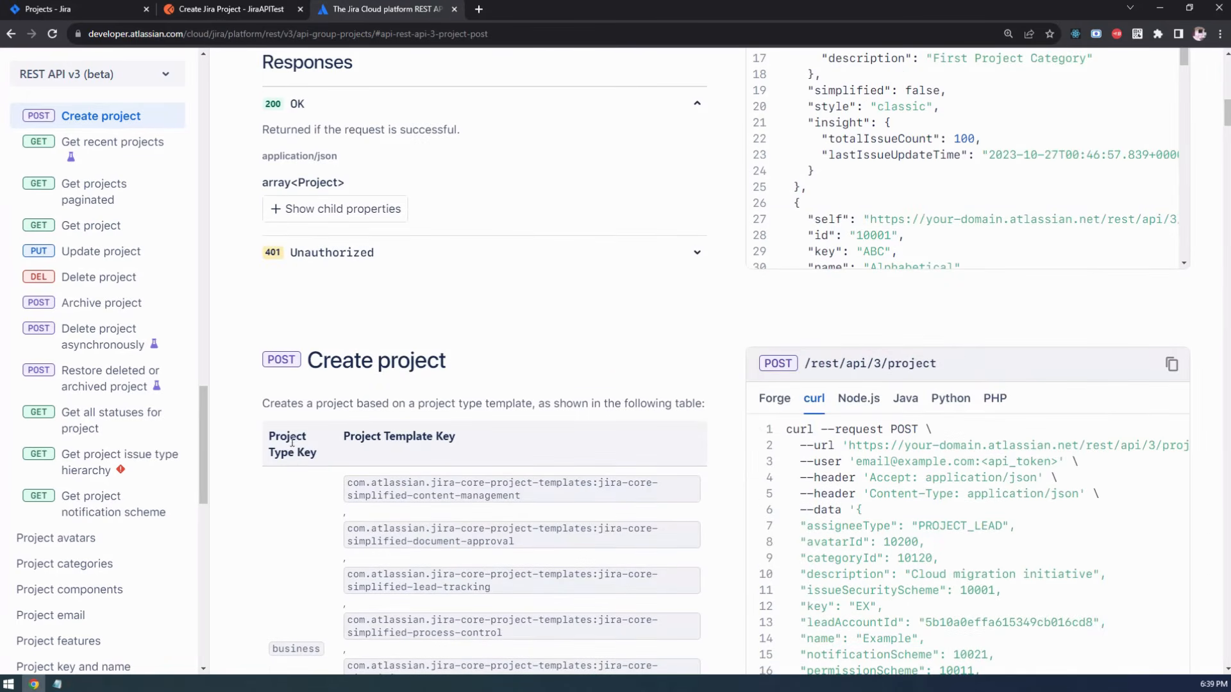
pyautogui.click(230, 9)
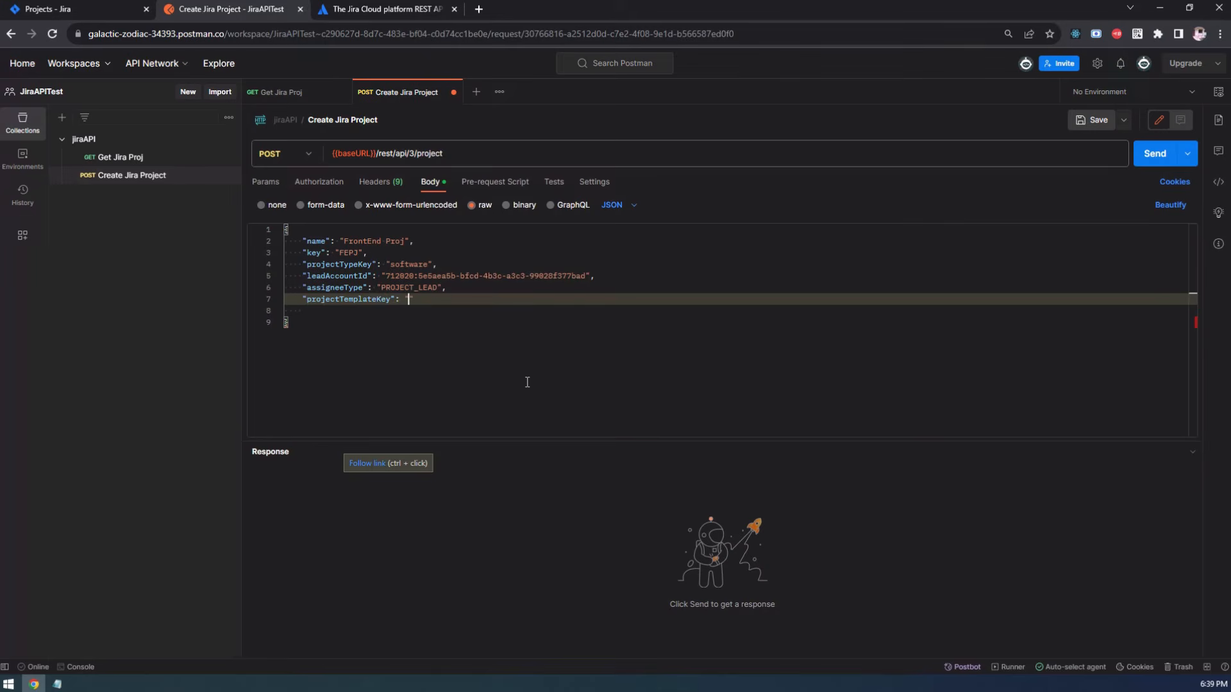
pyautogui.hotkey('ctrl', 'v')
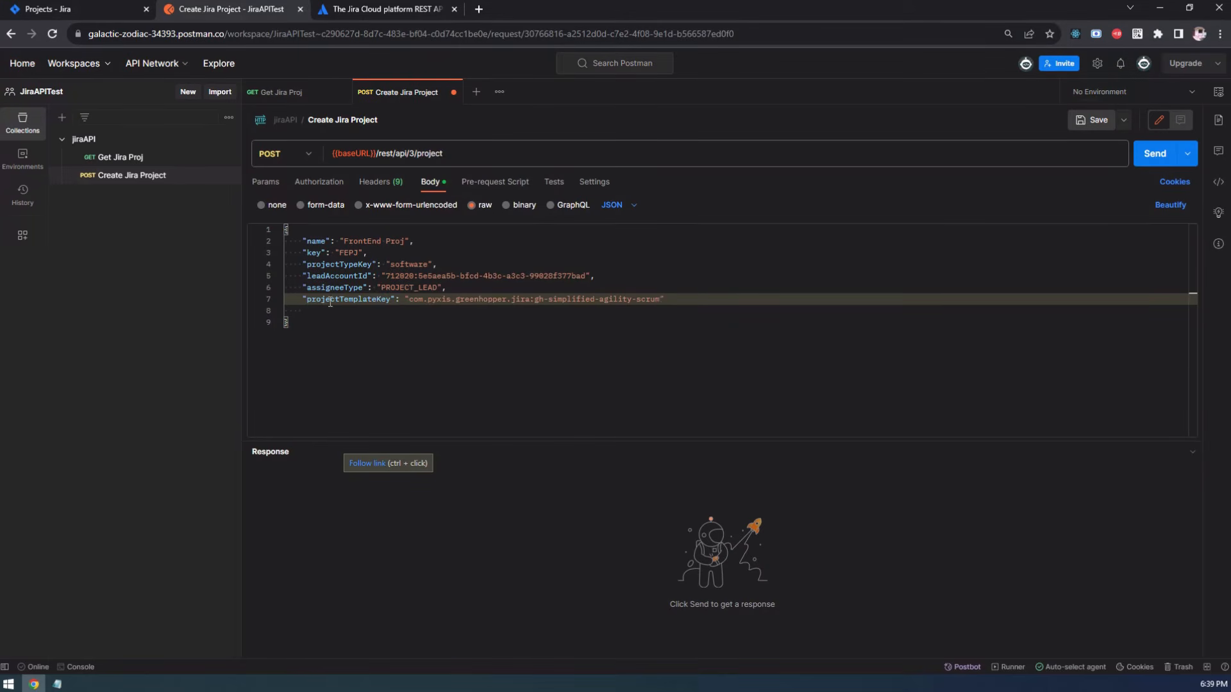
# Save the Create Jira Project request with its JSON body
pyautogui.click(427, 242)
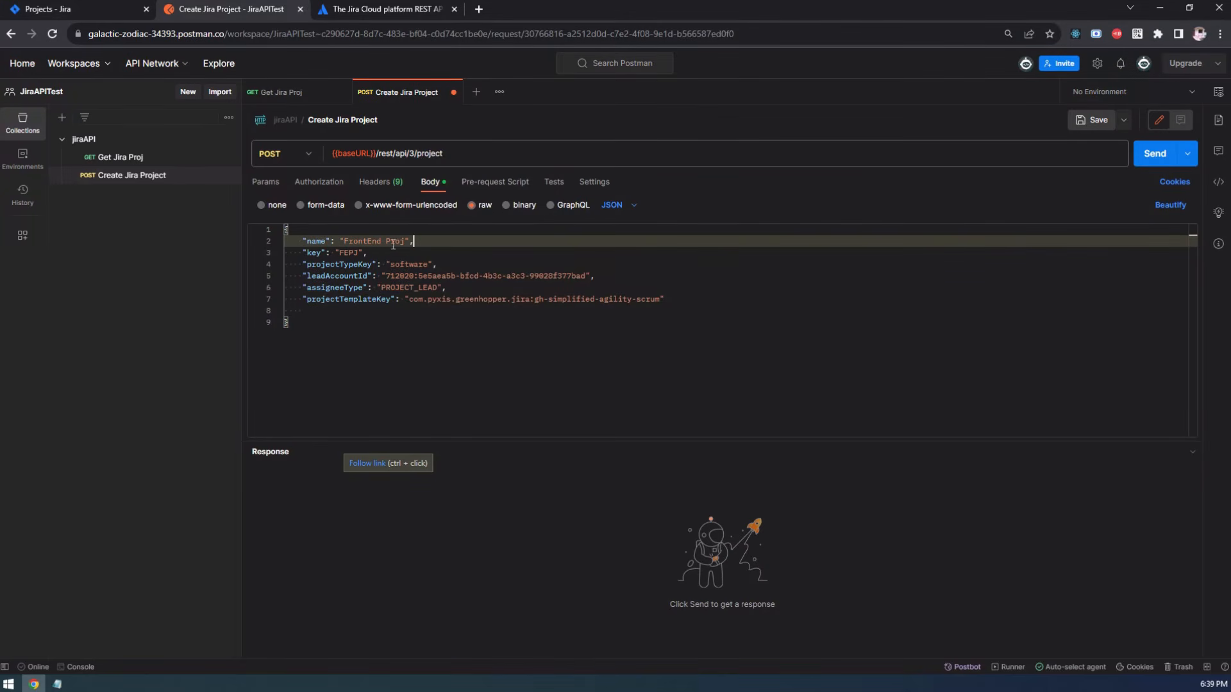
pyautogui.click(1091, 120)
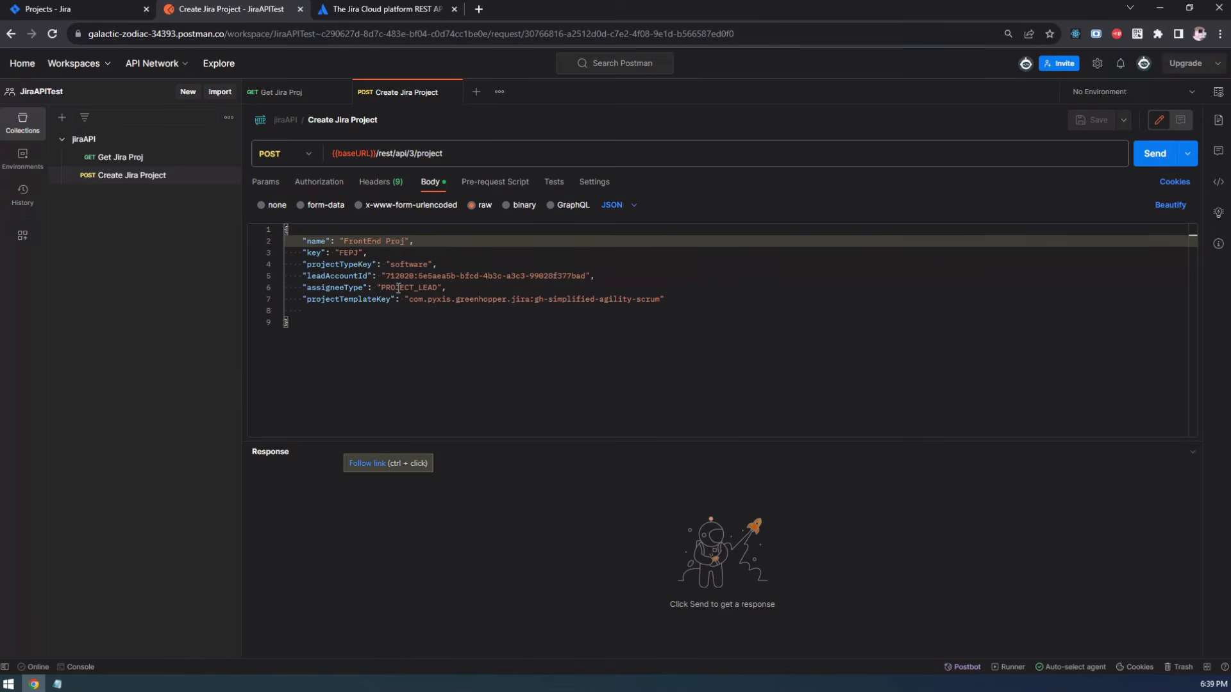
pyautogui.click(688, 297)
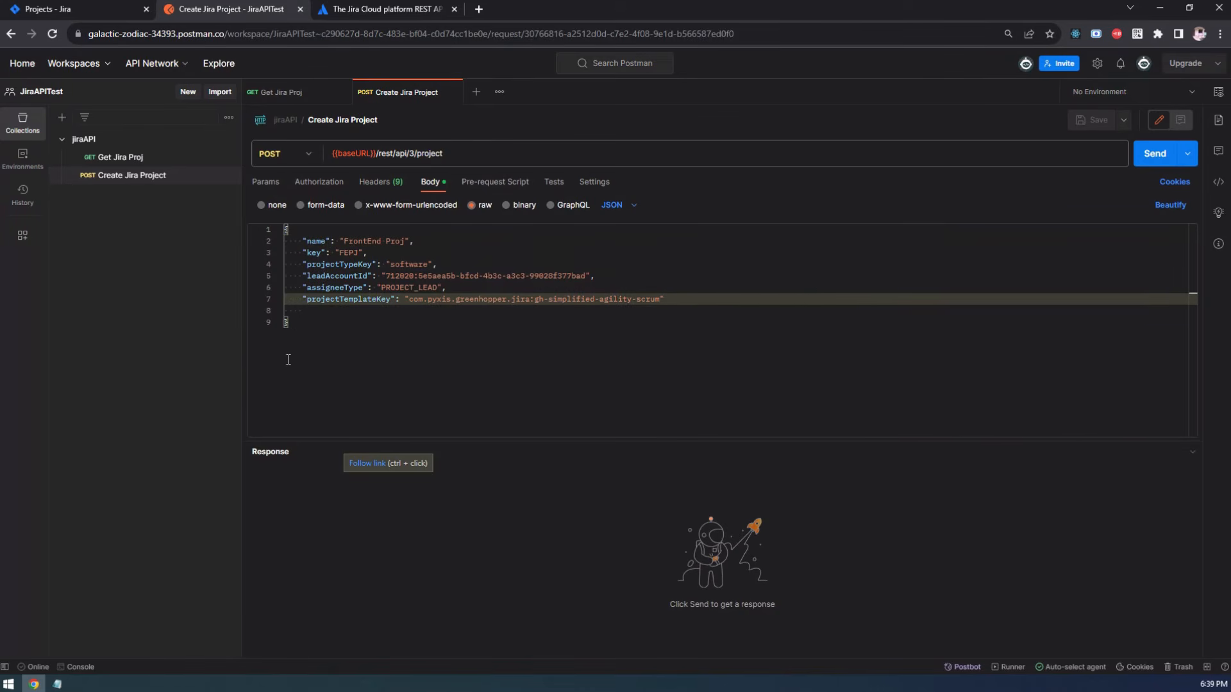
pyautogui.click(315, 314)
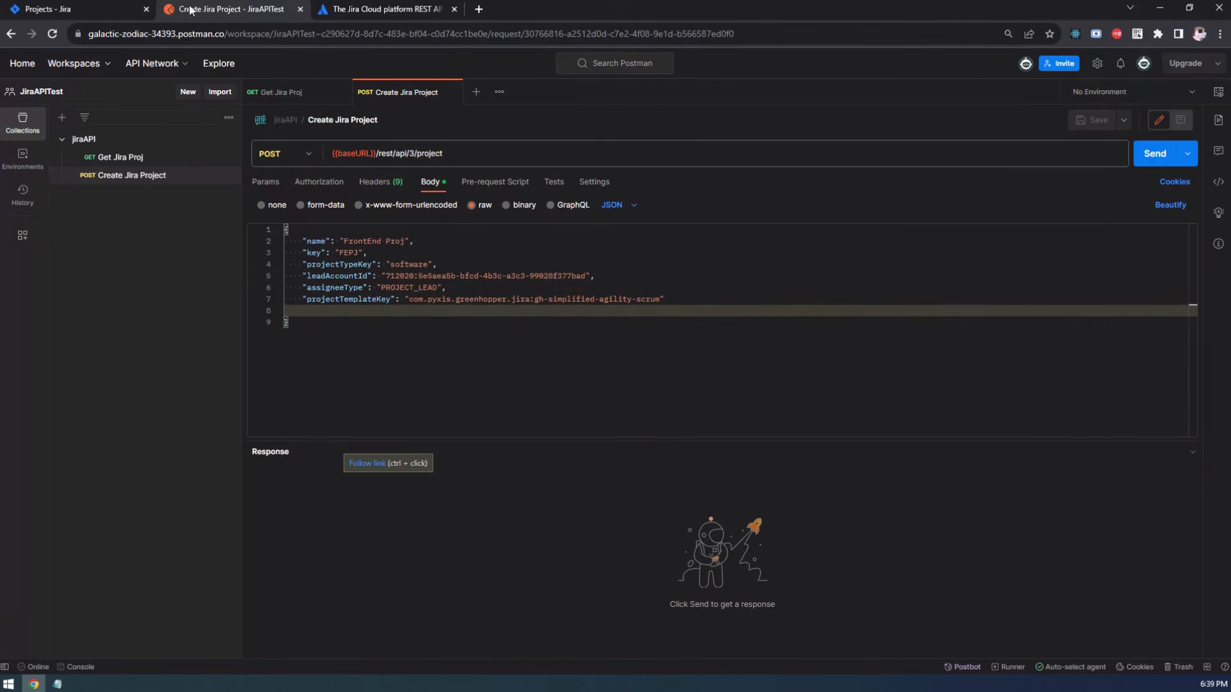
# Close the project templates in Jira, open My Scrum Project from the project list and check the recent projects
pyautogui.click(80, 9)
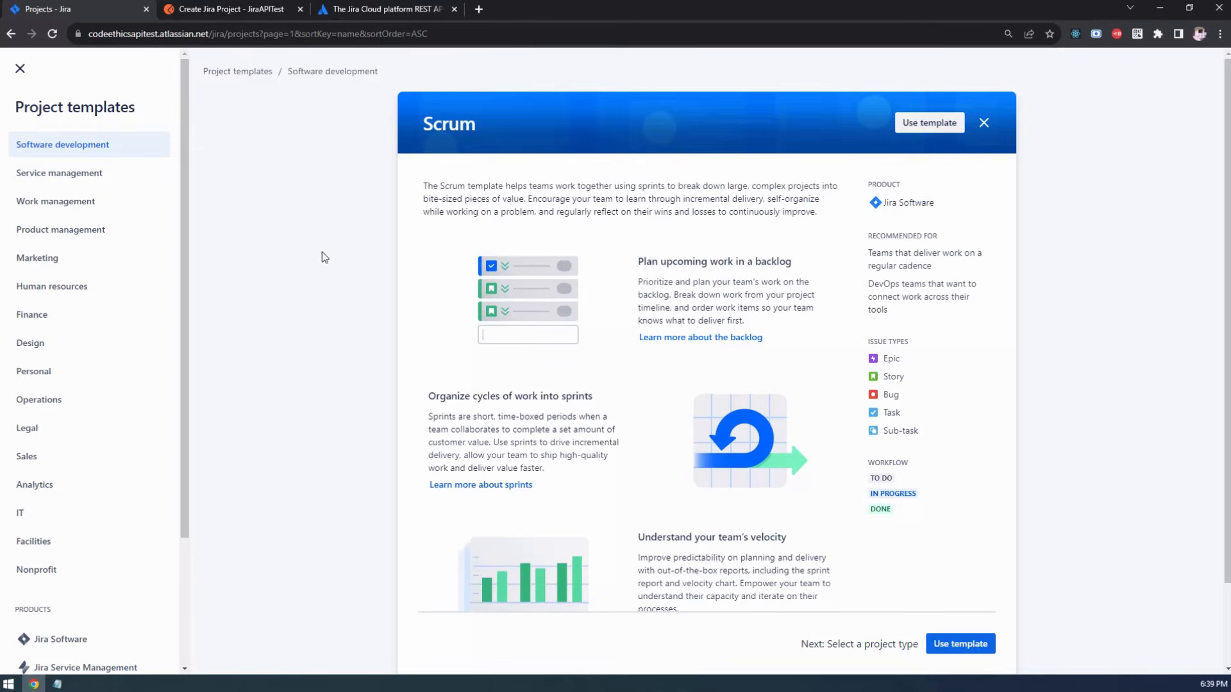
pyautogui.click(19, 69)
pyautogui.click(214, 66)
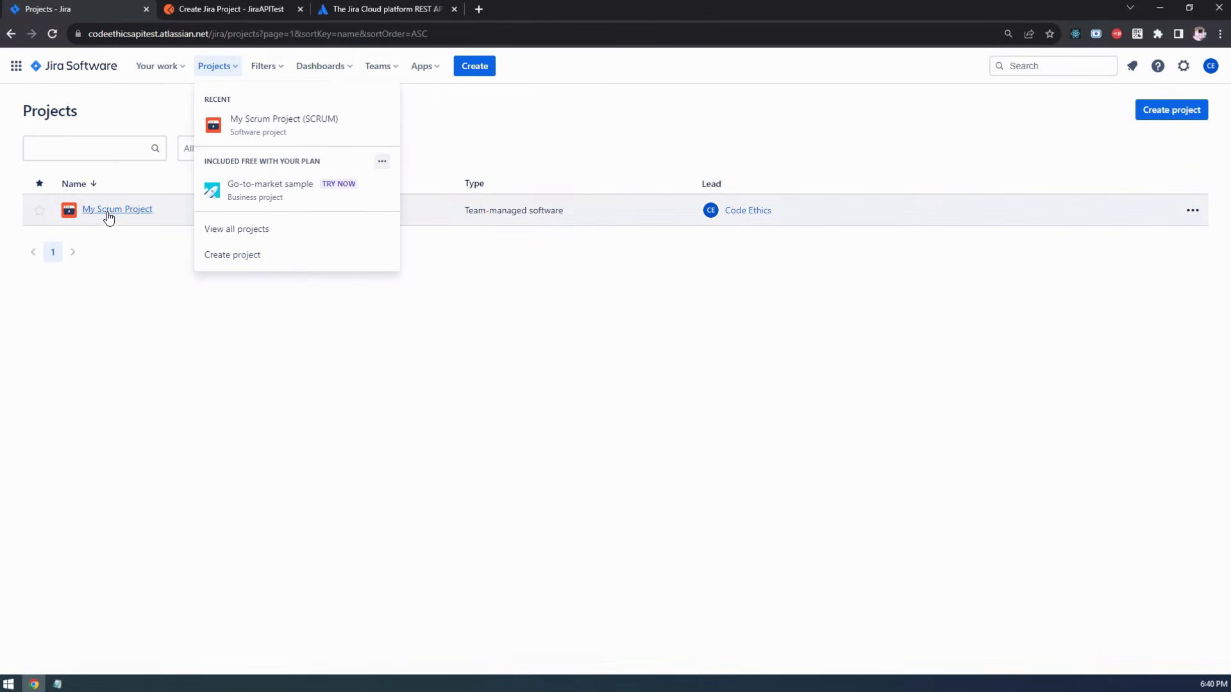
pyautogui.click(141, 326)
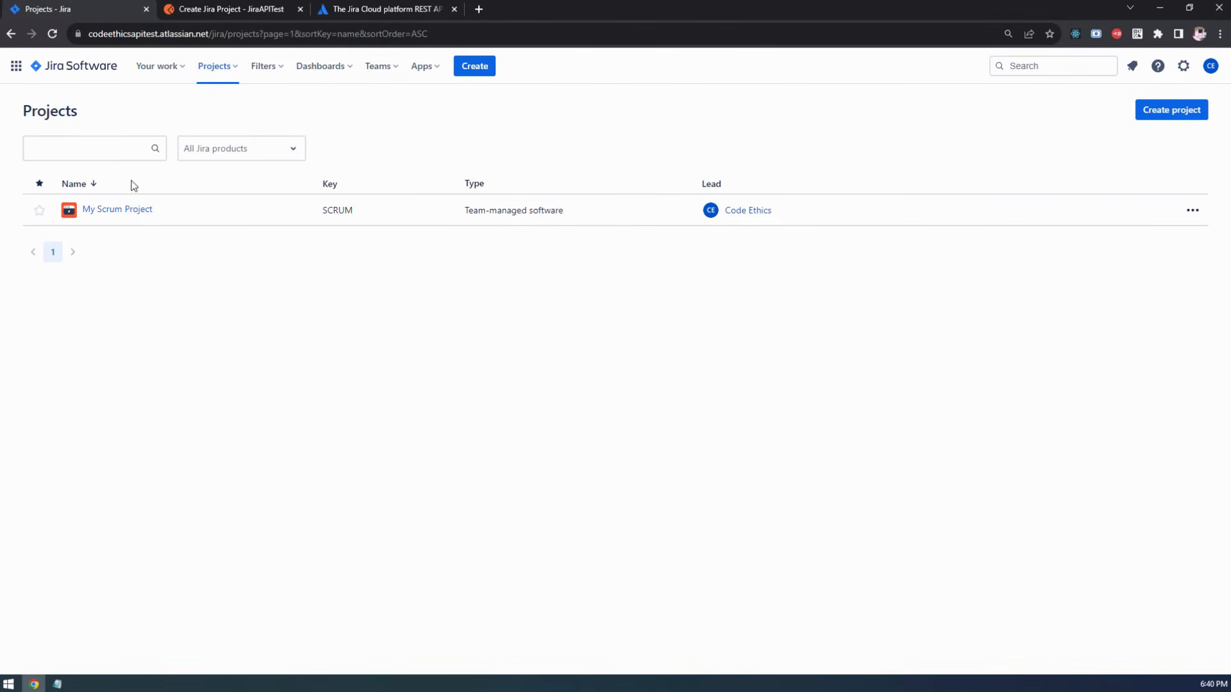
pyautogui.click(135, 212)
pyautogui.click(227, 71)
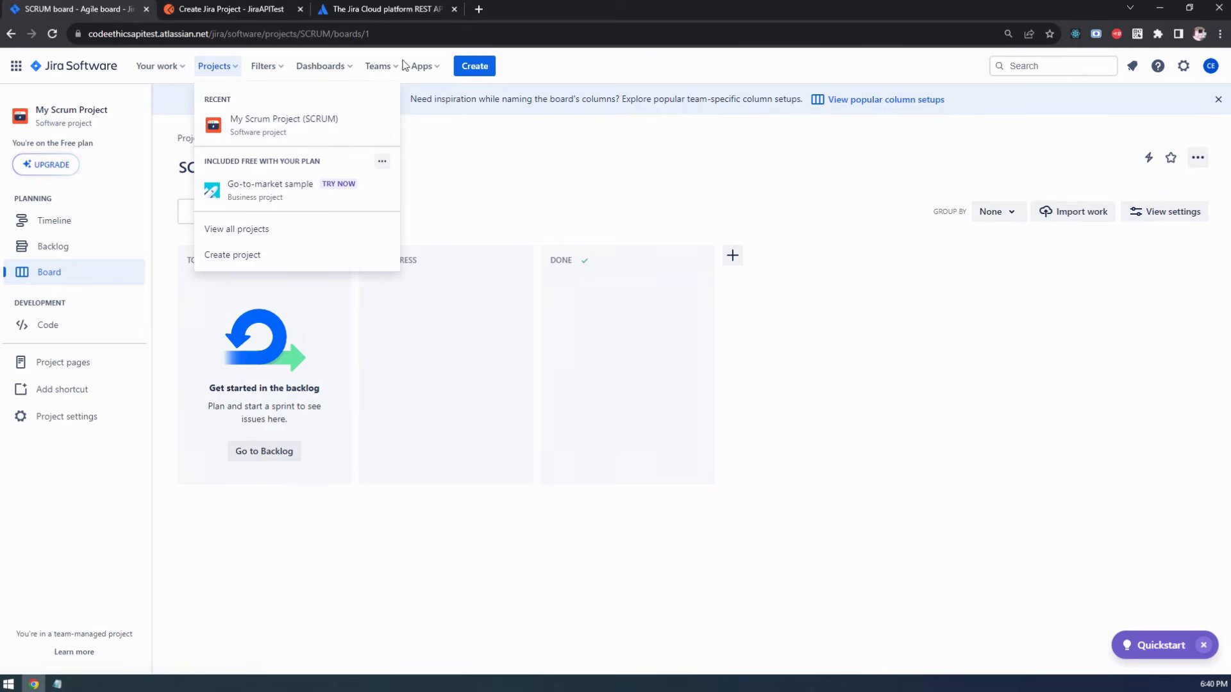
# Switch back to Postman and send the Create Jira Project POST request
pyautogui.click(418, 9)
pyautogui.click(235, 9)
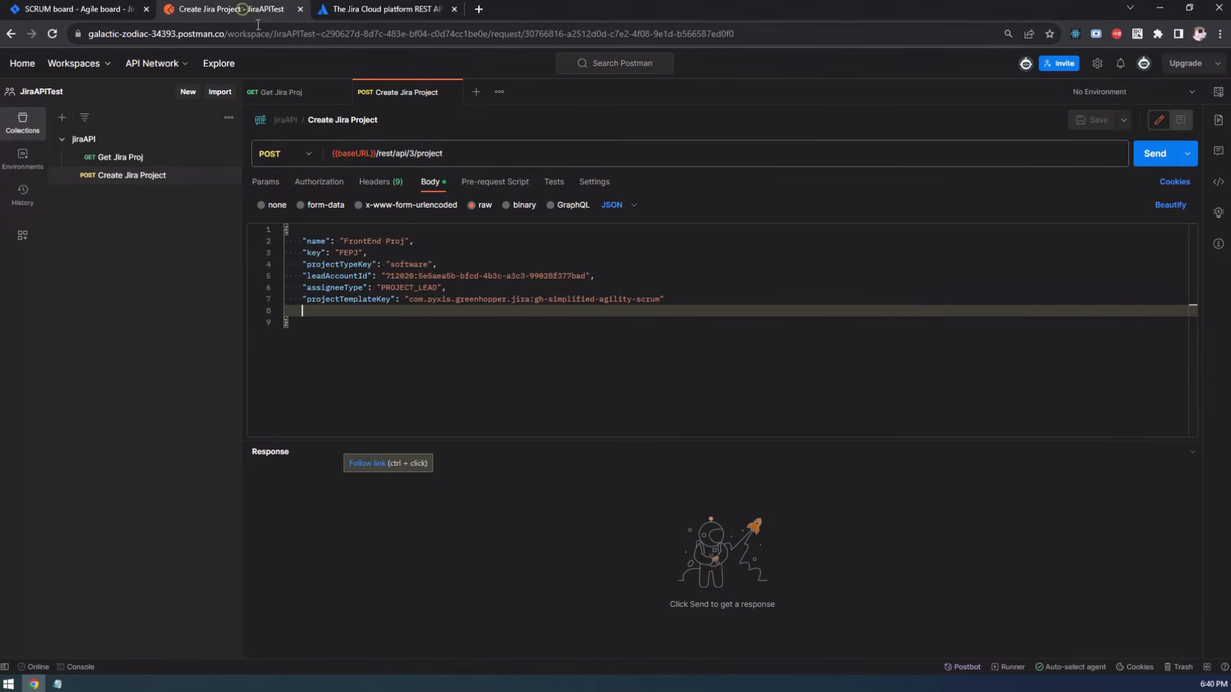
pyautogui.click(714, 299)
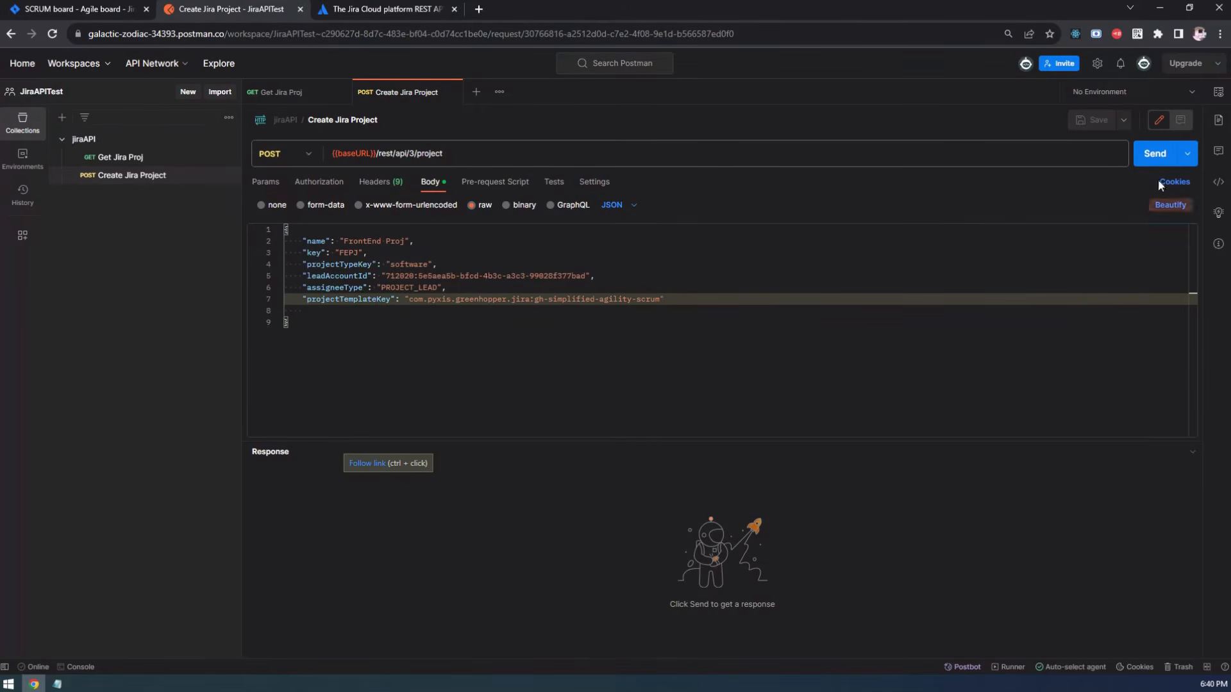
pyautogui.click(1157, 154)
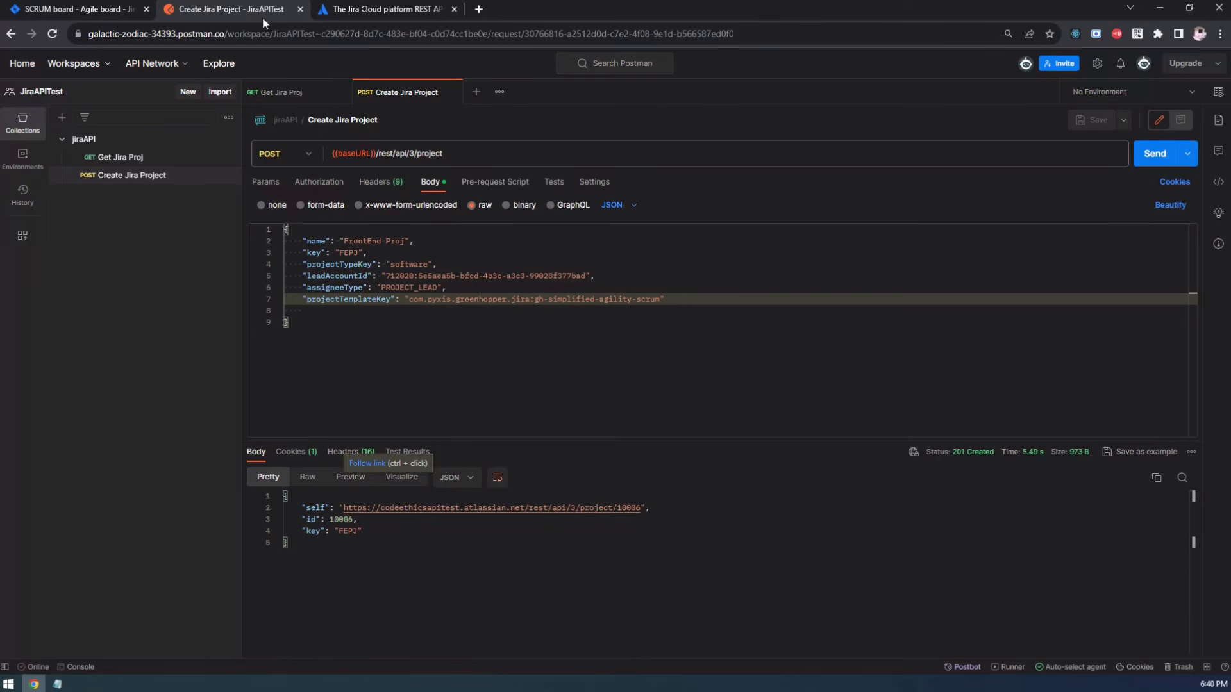
# Switch to Jira and view the list of all projects to check for FrontEnd Proj
pyautogui.click(108, 10)
pyautogui.click(433, 163)
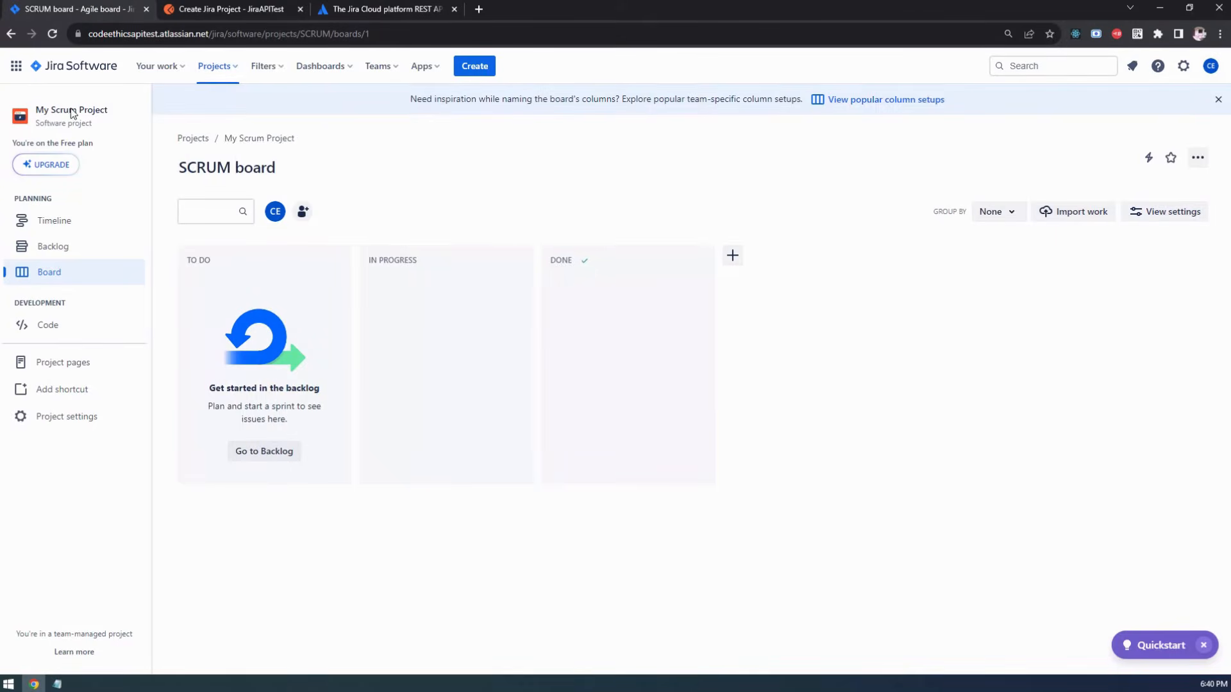
pyautogui.click(209, 76)
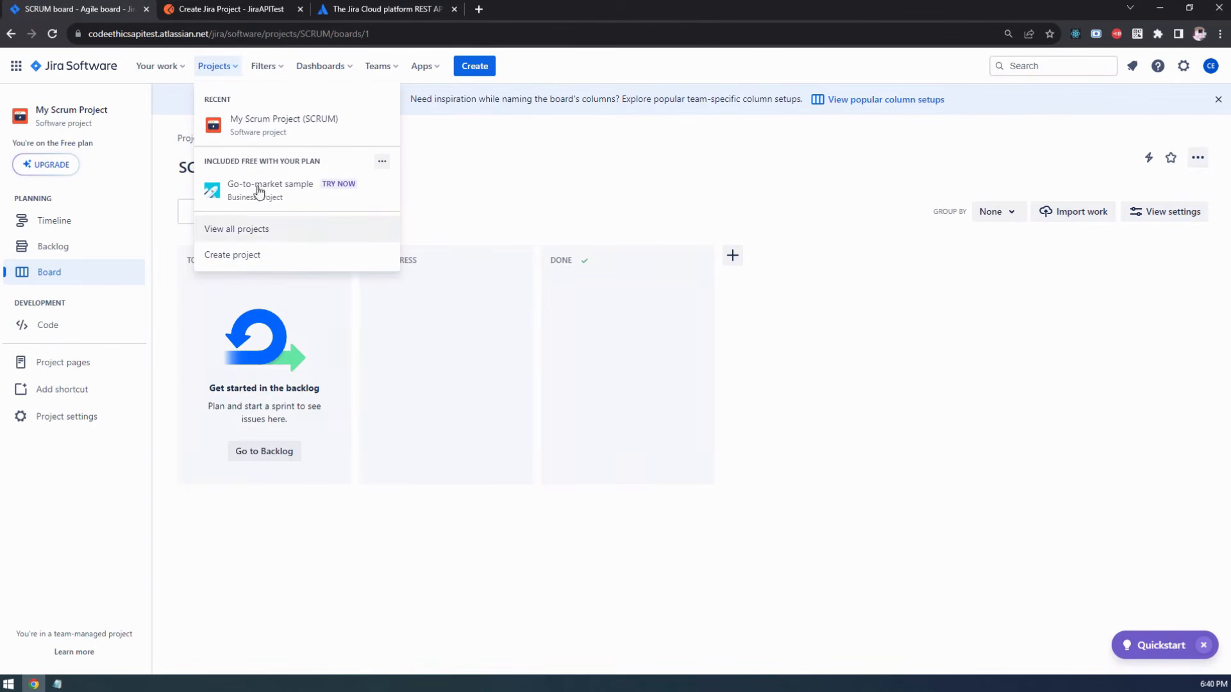
pyautogui.click(256, 232)
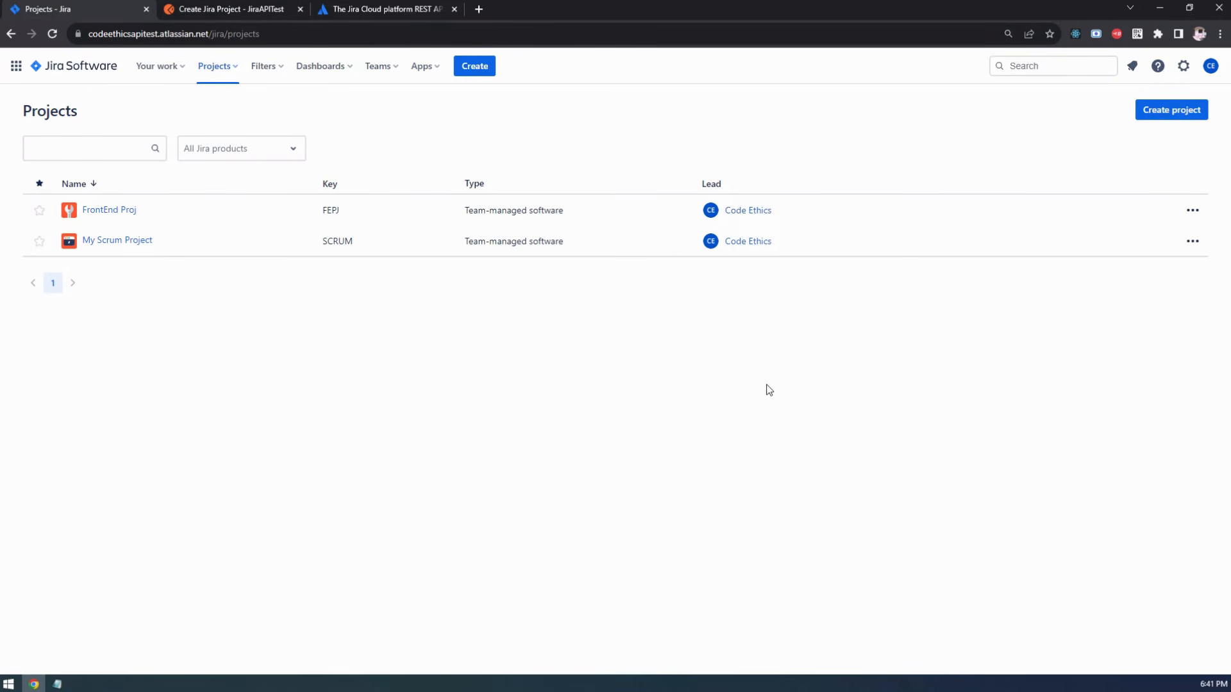
# Open the FrontEnd Proj board and check the recent projects
pyautogui.click(108, 209)
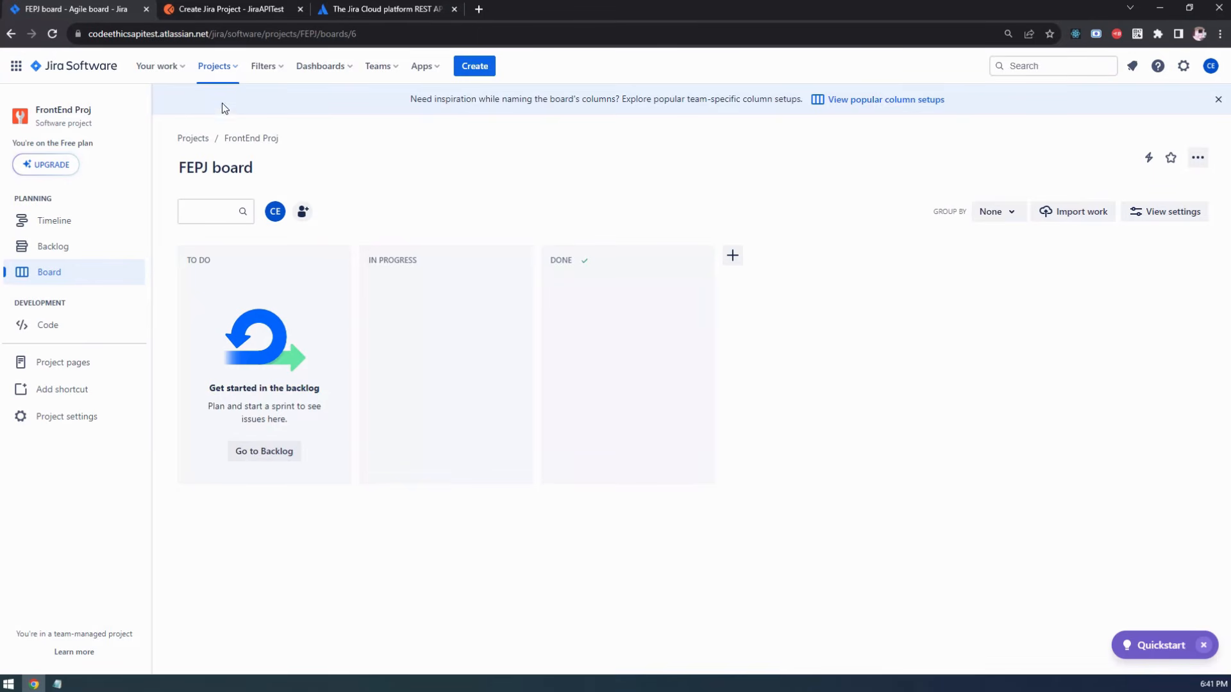
pyautogui.click(227, 67)
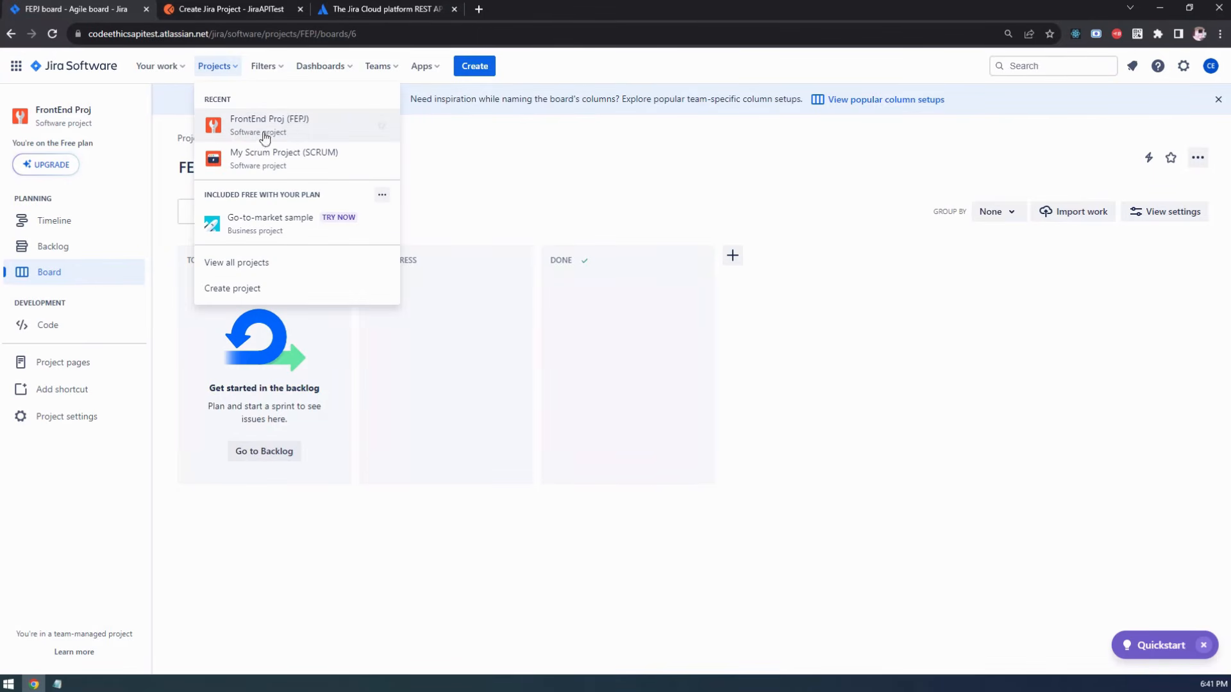
pyautogui.click(475, 178)
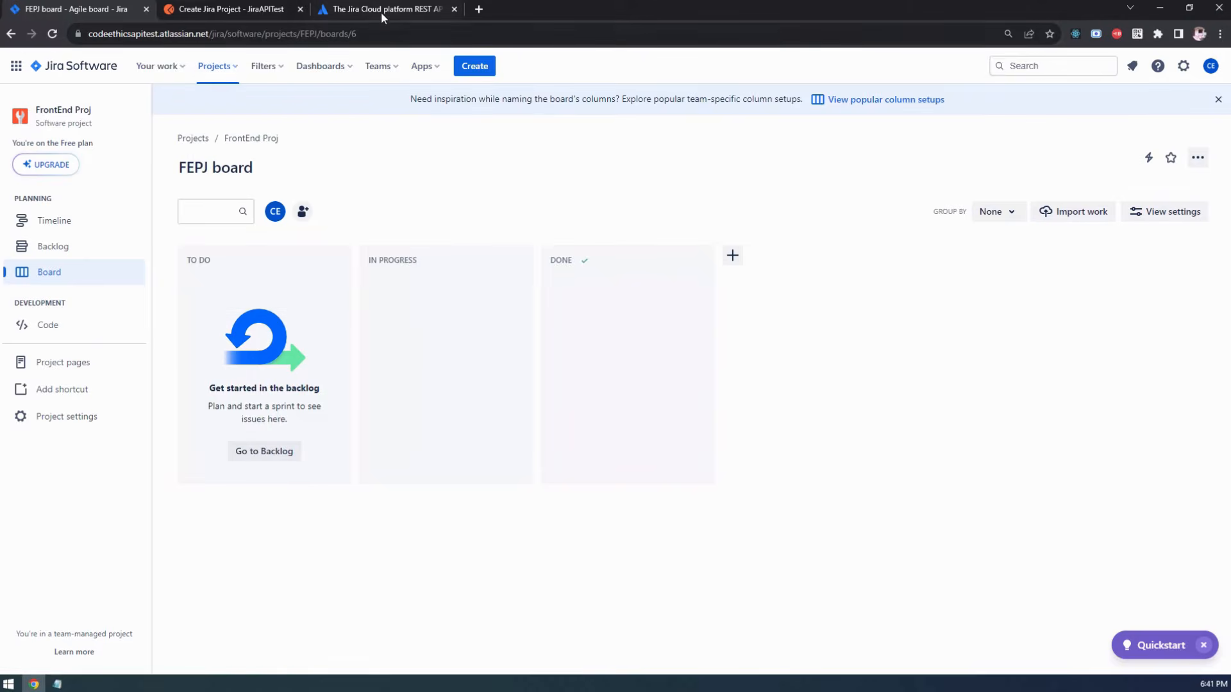
# Switch to Postman and set the name in the Create Jira Project body to "BackEnd Proj", copying the text from the Notepad list
pyautogui.click(381, 12)
pyautogui.click(262, 9)
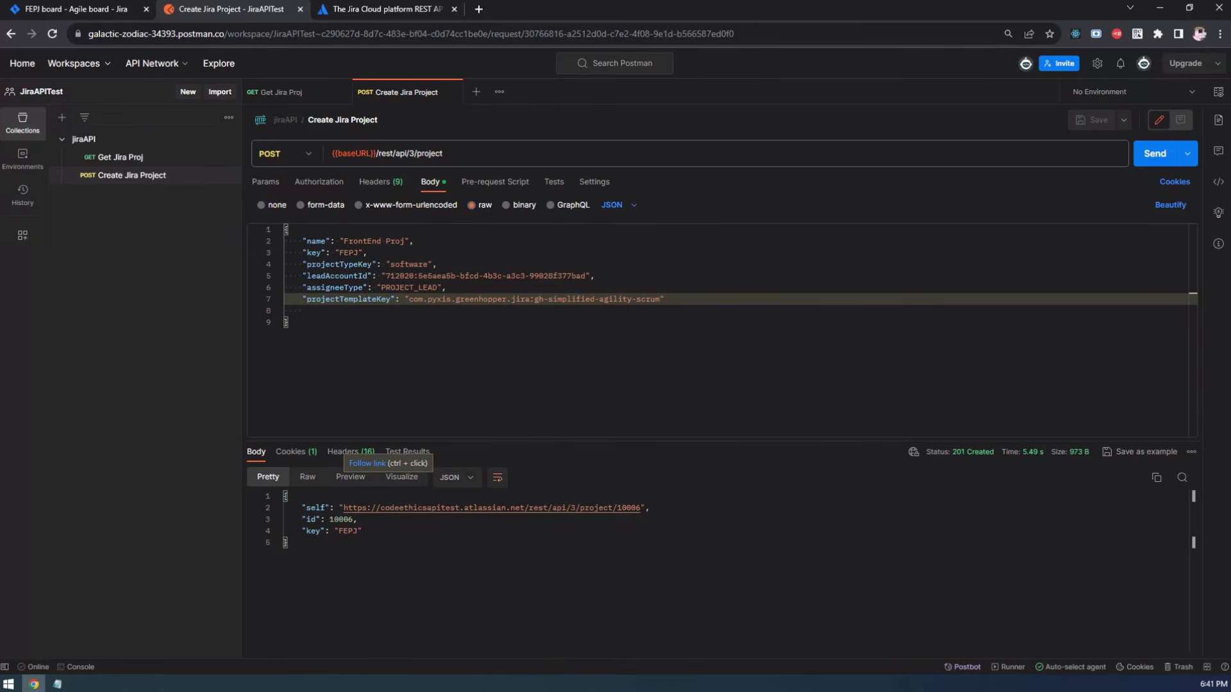
pyautogui.click(58, 684)
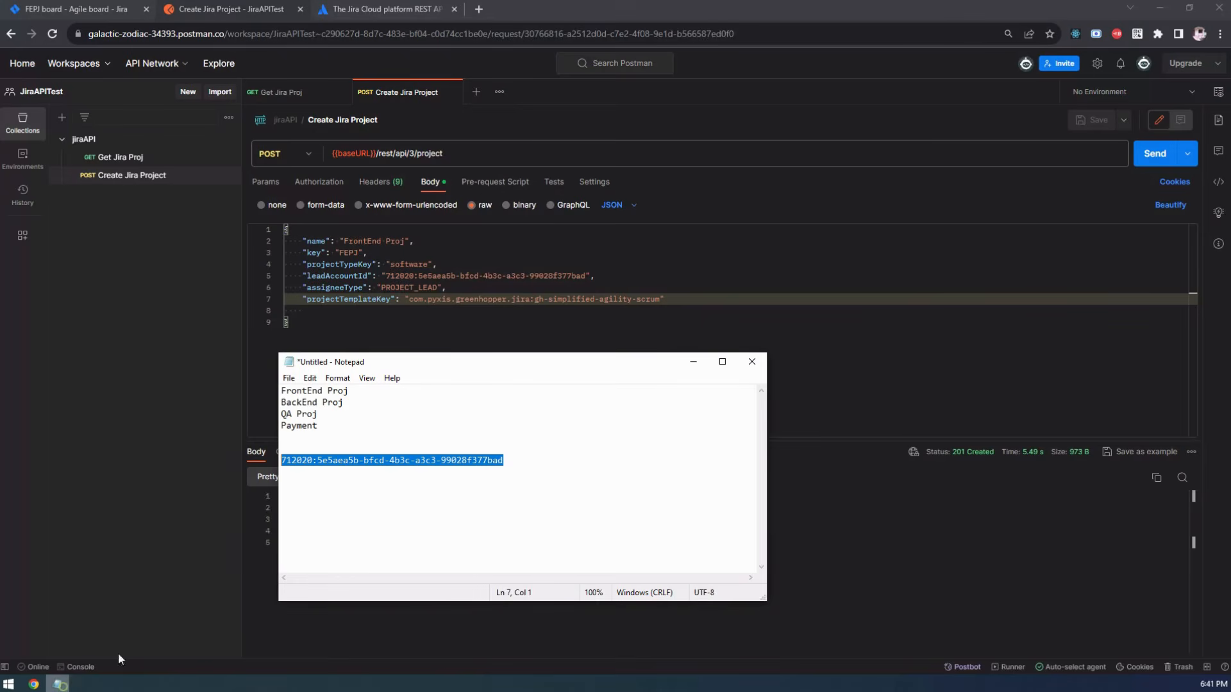
pyautogui.moveTo(344, 402); pyautogui.dragTo(278, 403)
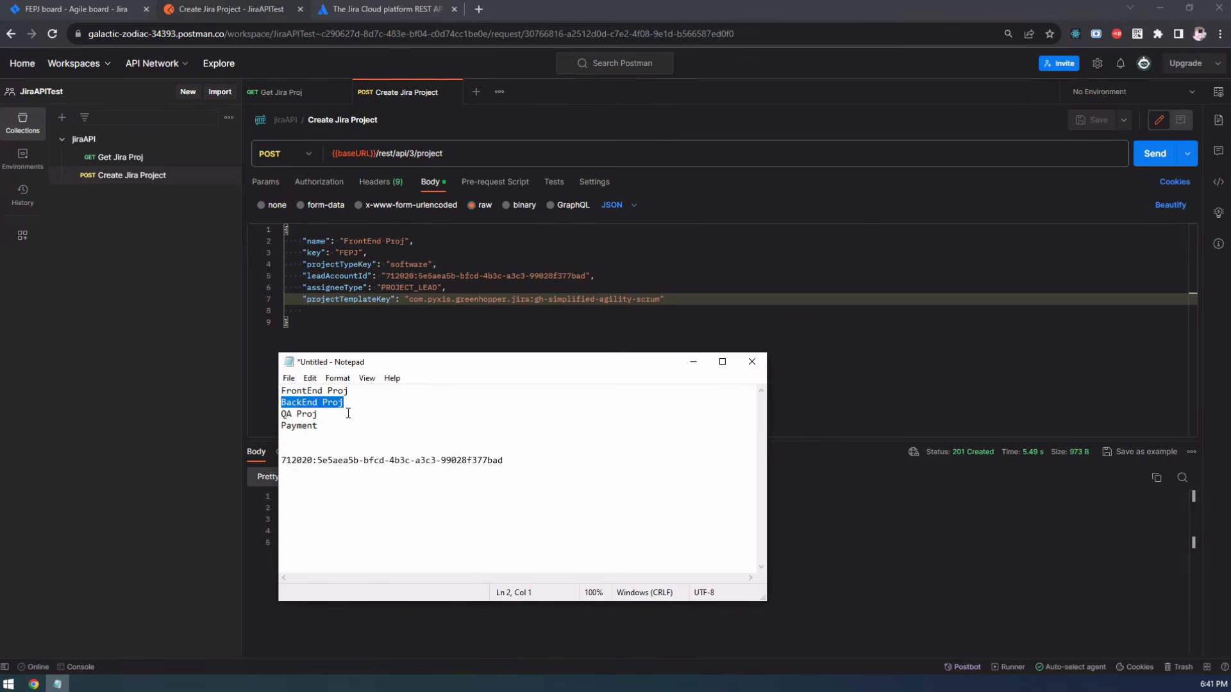
pyautogui.doubleClick(309, 401)
pyautogui.hotkey('ctrl', 'c')
pyautogui.doubleClick(364, 240)
pyautogui.hotkey('ctrl', 'v')
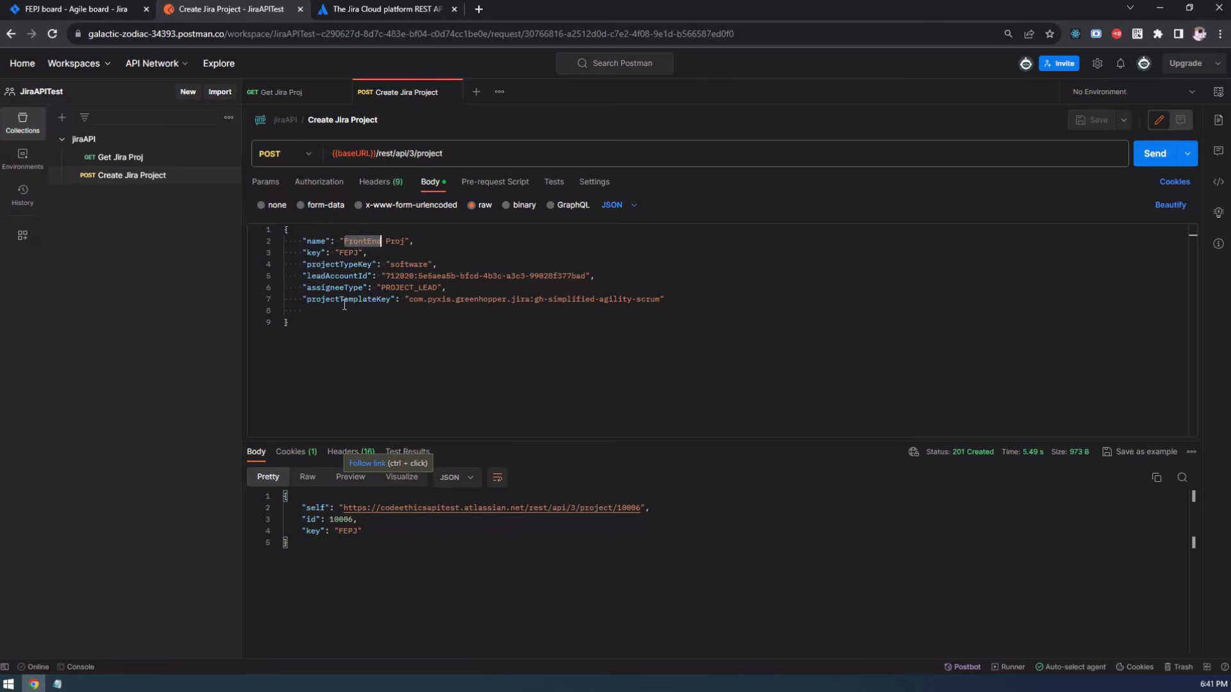
pyautogui.press('BackSpace')
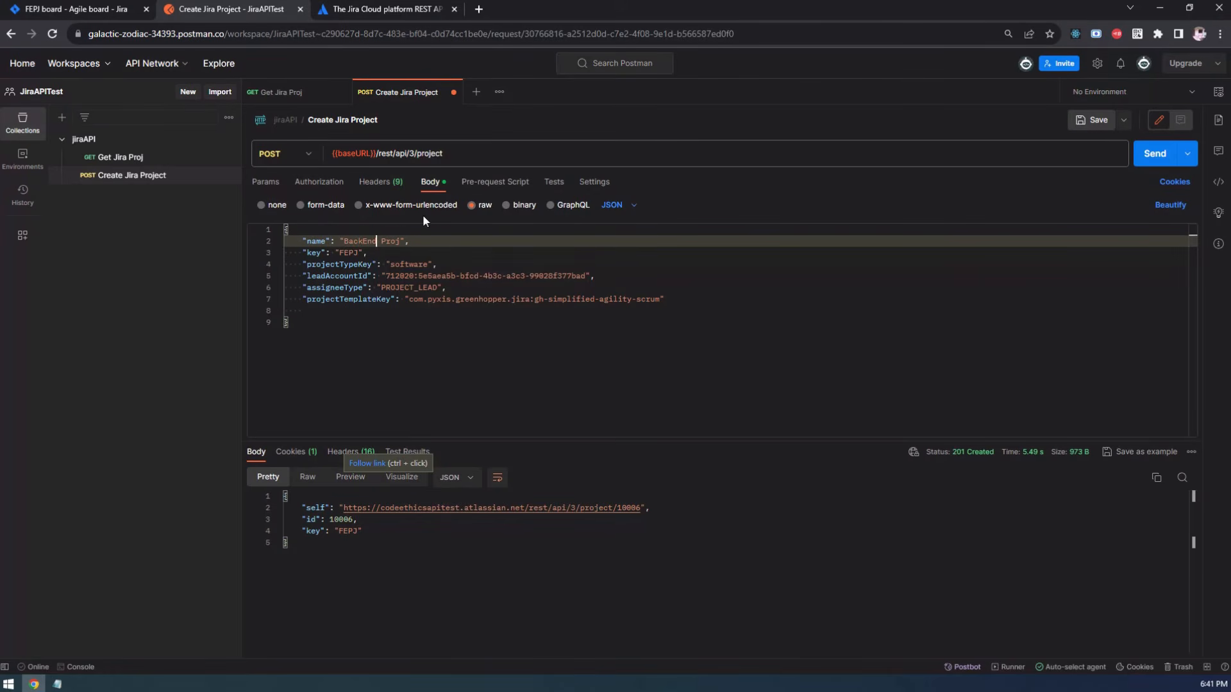
# Set the project key to "BEPJ" in the request body and send the POST request
pyautogui.doubleClick(349, 252)
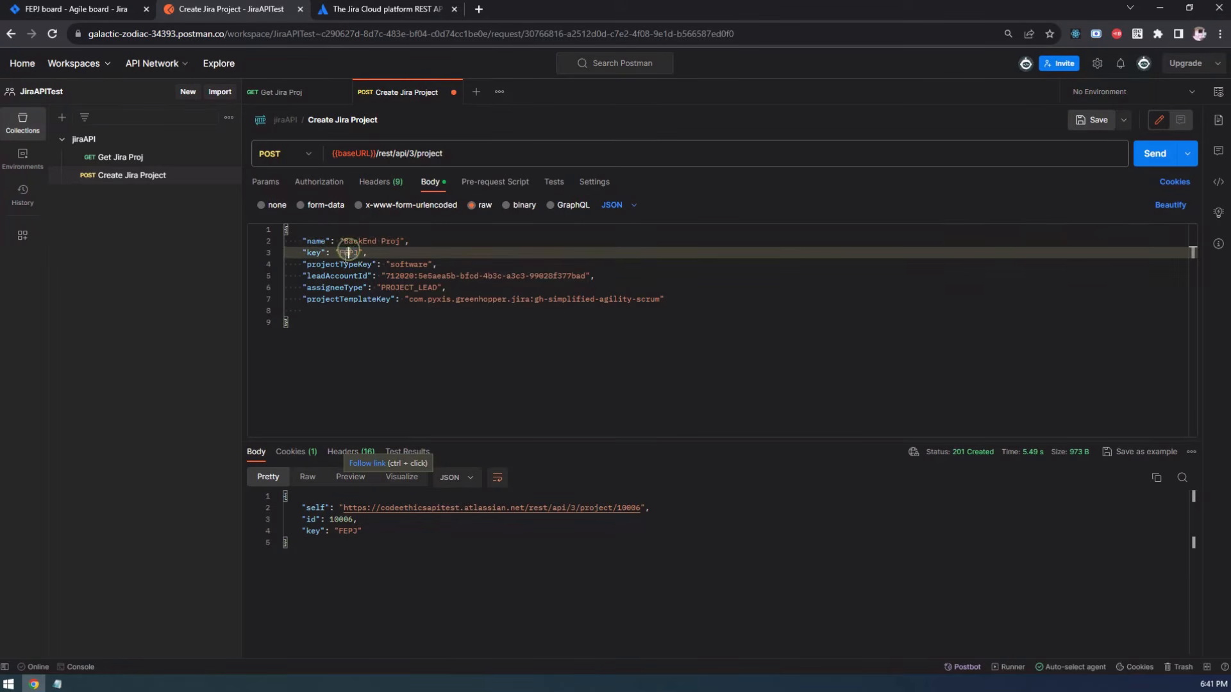
pyautogui.click(343, 252)
pyautogui.press('BackSpace')
pyautogui.click(739, 314)
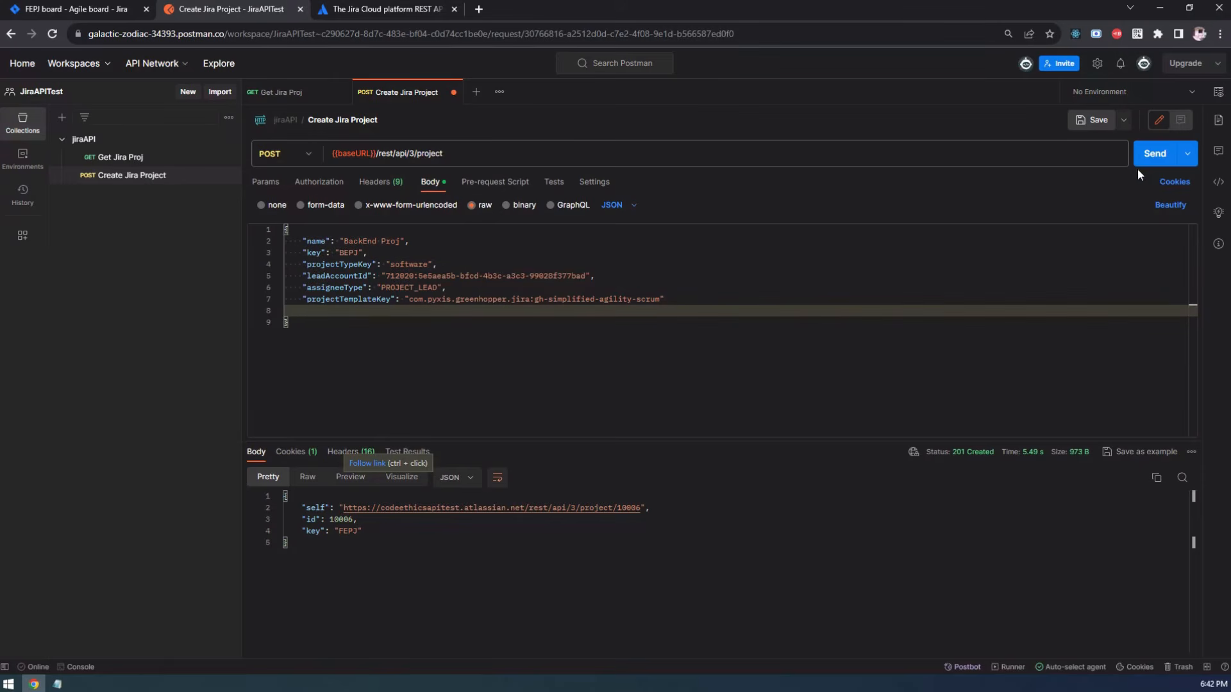
pyautogui.click(1157, 155)
# Replace the project name in the request body with "QA Proj", using the entry copied from the Notepad list
pyautogui.click(58, 684)
pyautogui.click(323, 414)
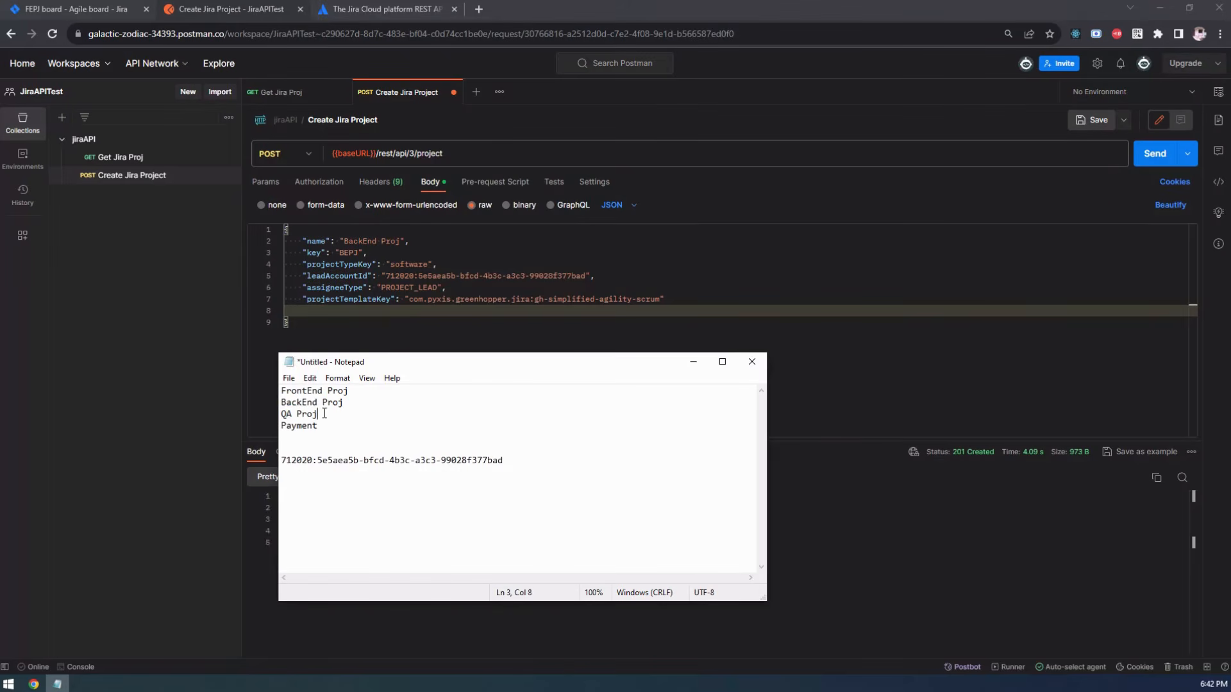
pyautogui.doubleClick(286, 414)
pyautogui.hotkey('ctrl', 'c')
pyautogui.doubleClick(359, 241)
pyautogui.hotkey('ctrl', 'v')
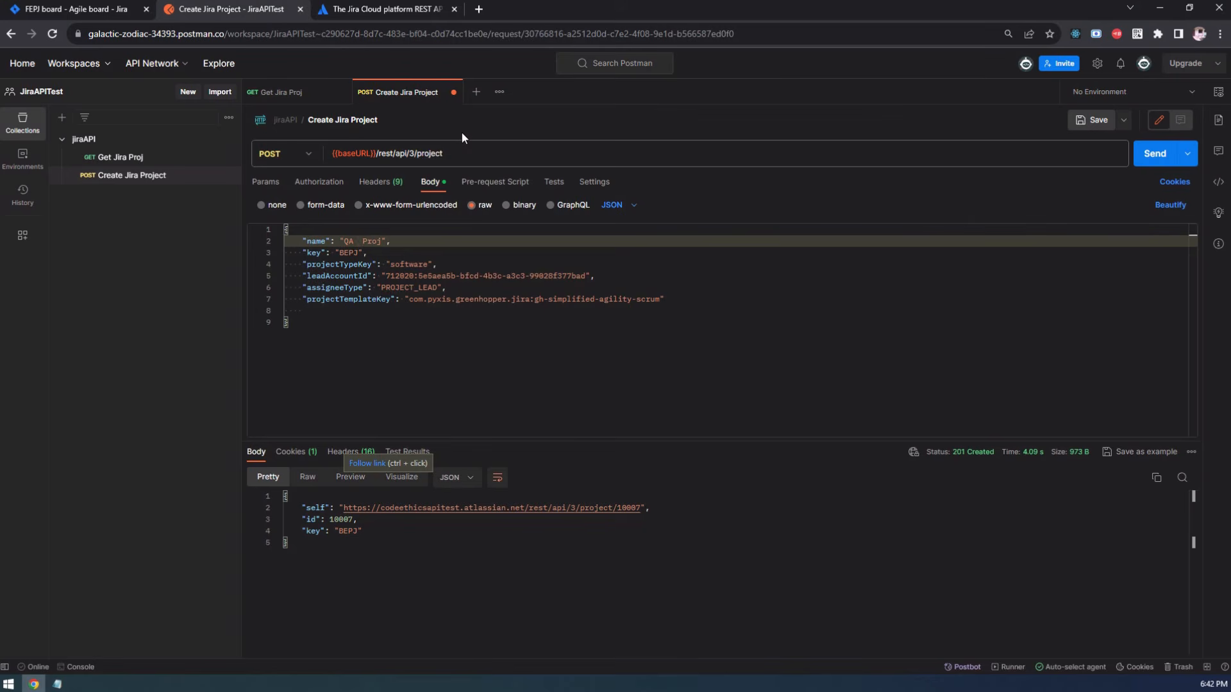
pyautogui.press('Delete')
# Set the project key to "QAPJ" in the request body and send the POST request
pyautogui.click(349, 252)
pyautogui.press('BackSpace')
pyautogui.press('BackSpace')
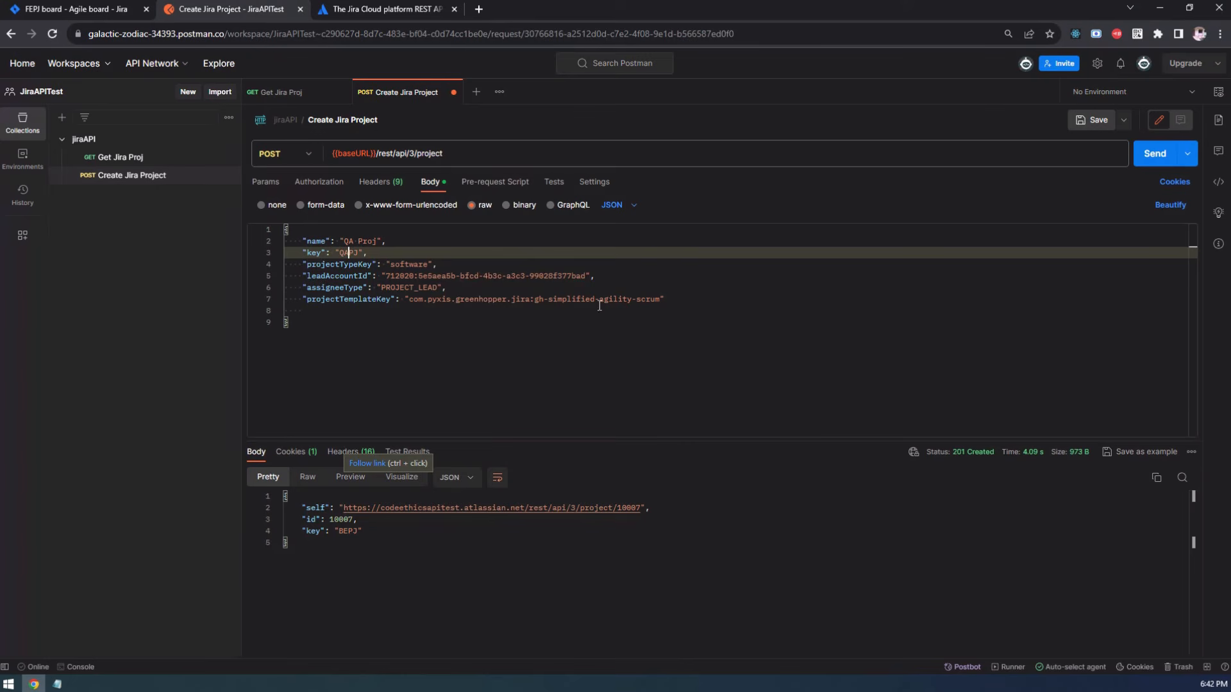
pyautogui.click(452, 542)
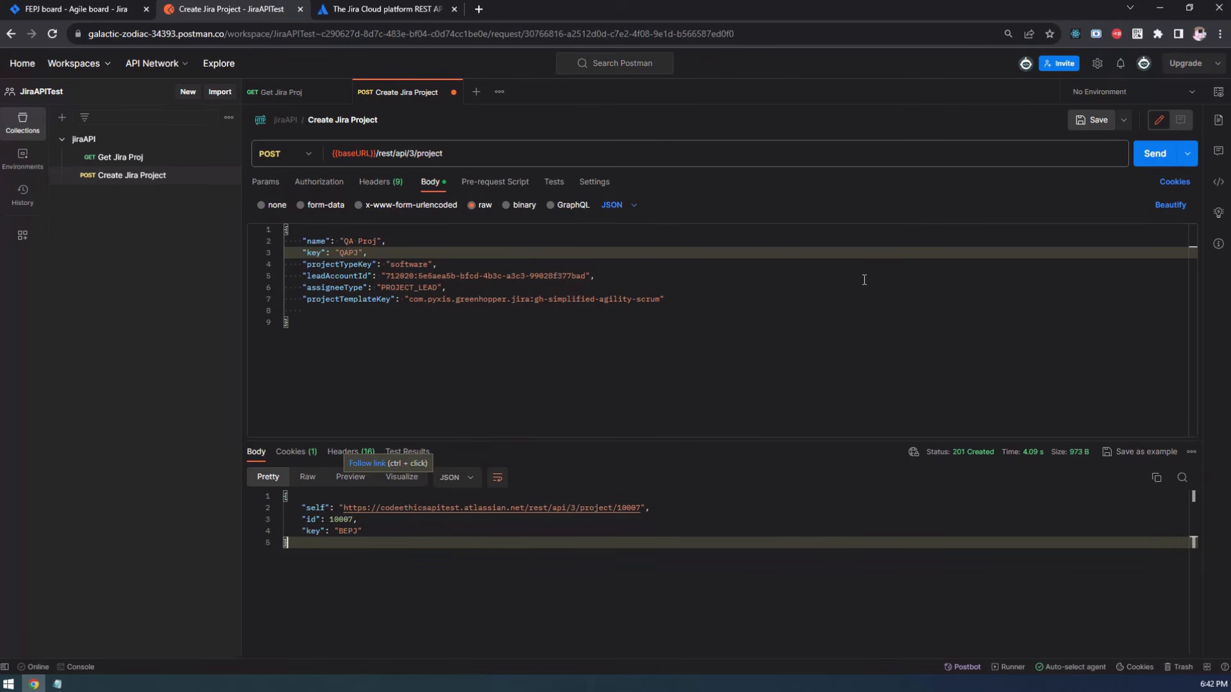
pyautogui.click(1154, 154)
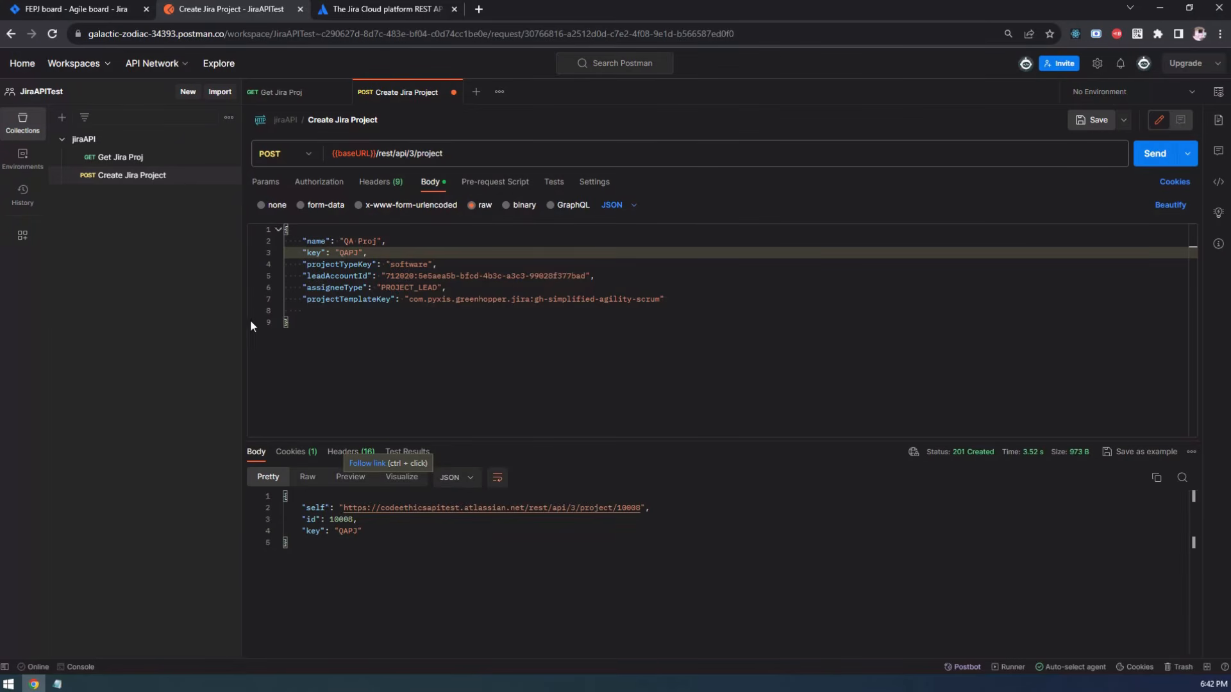
# Copy "Payment" from the Notepad list and change the project name in the request body to "Payment Proj"
pyautogui.click(57, 684)
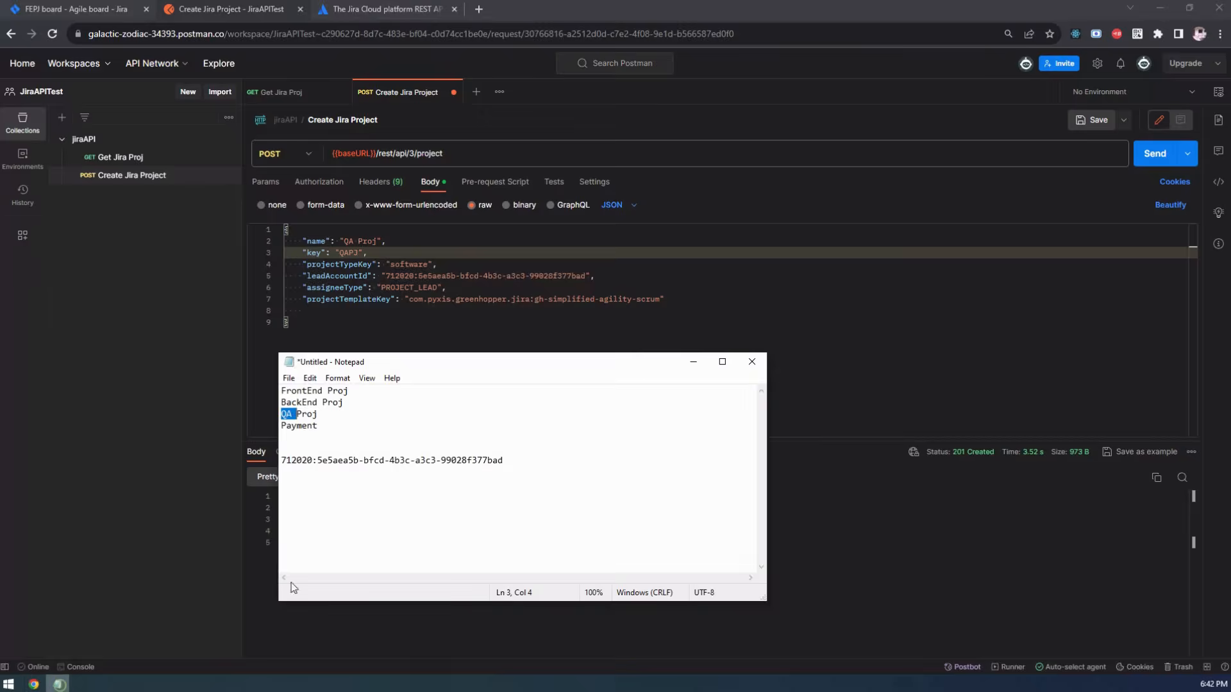
pyautogui.click(310, 426)
pyautogui.moveTo(325, 426); pyautogui.dragTo(282, 427)
pyautogui.hotkey('ctrl', 'c')
pyautogui.doubleClick(348, 240)
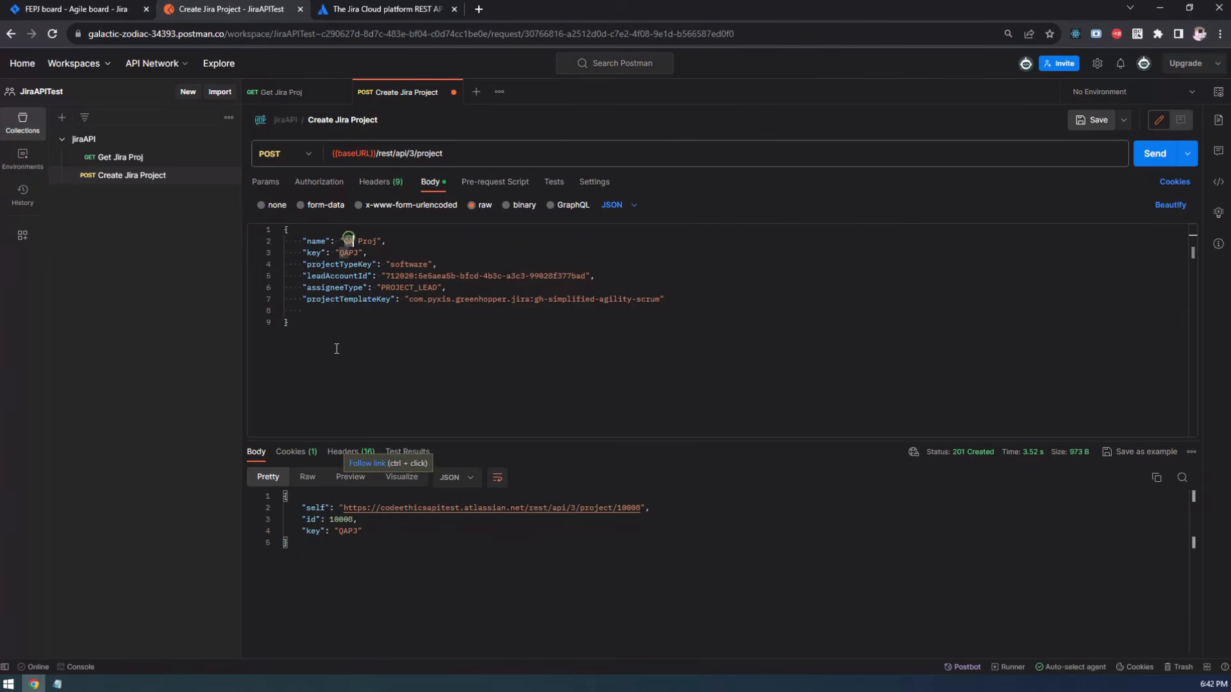
pyautogui.hotkey('ctrl', 'v')
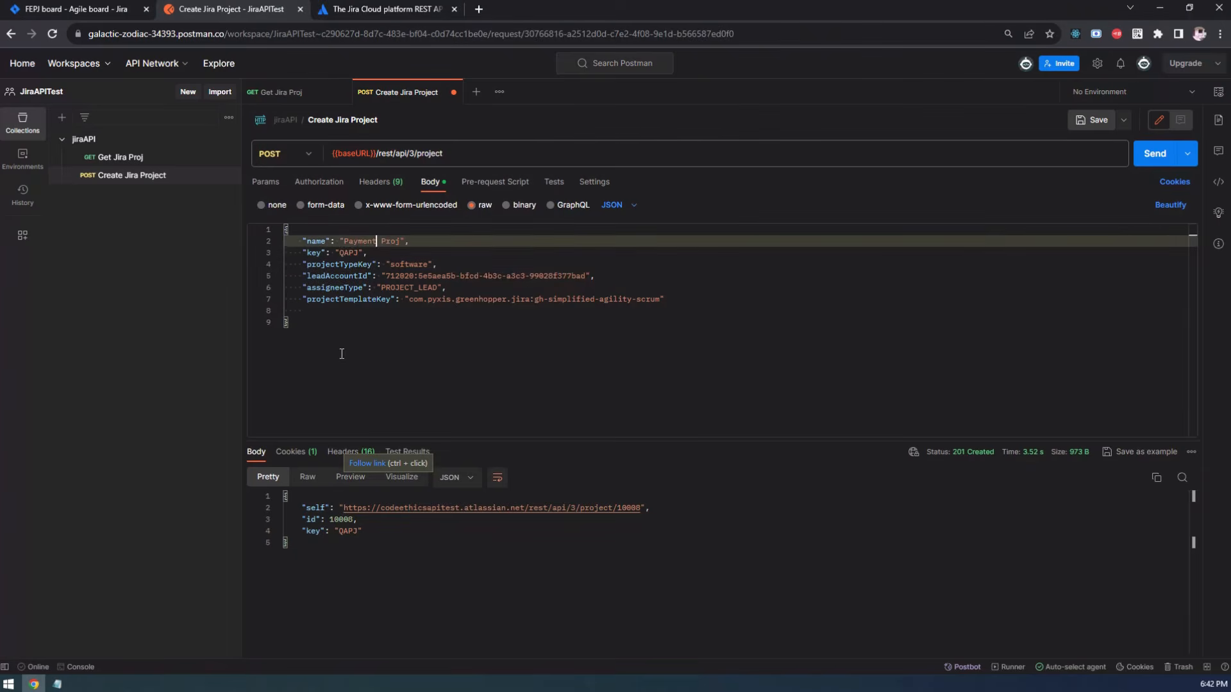
# Set the project key to "PAYPJ" in the request body and send the POST request
pyautogui.doubleClick(348, 252)
pyautogui.press('BackSpace')
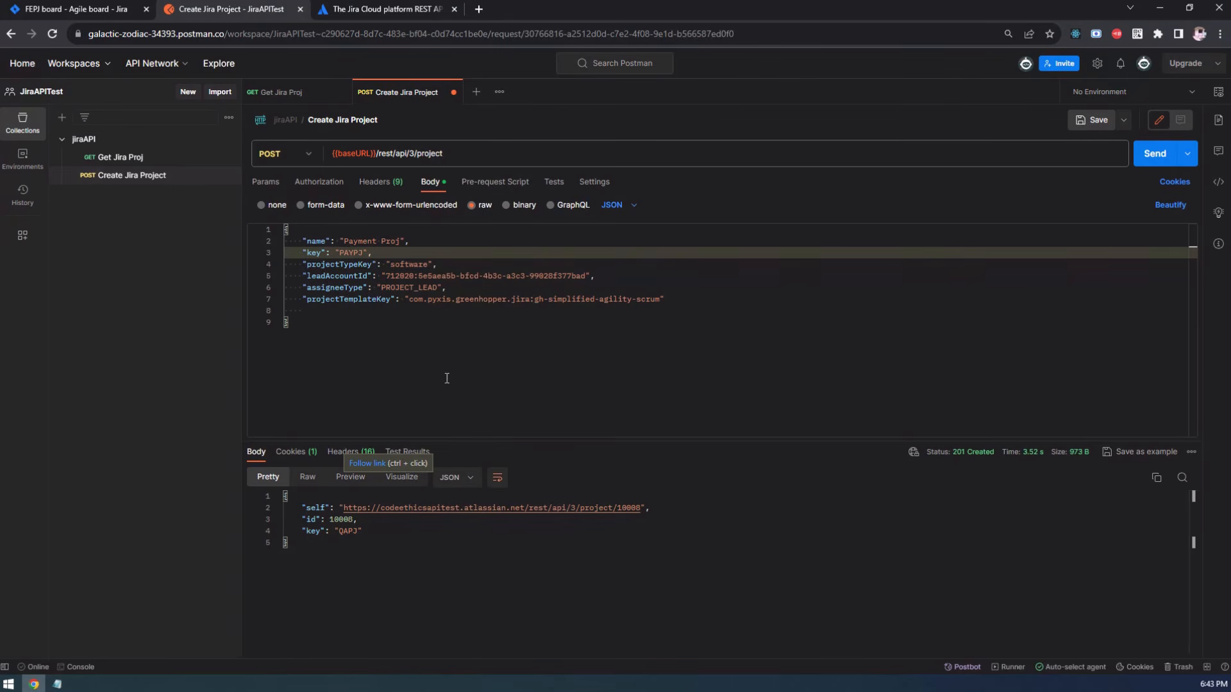
pyautogui.click(1155, 155)
# Switch to Jira and view the list of all projects to check for the newly created ones
pyautogui.click(122, 6)
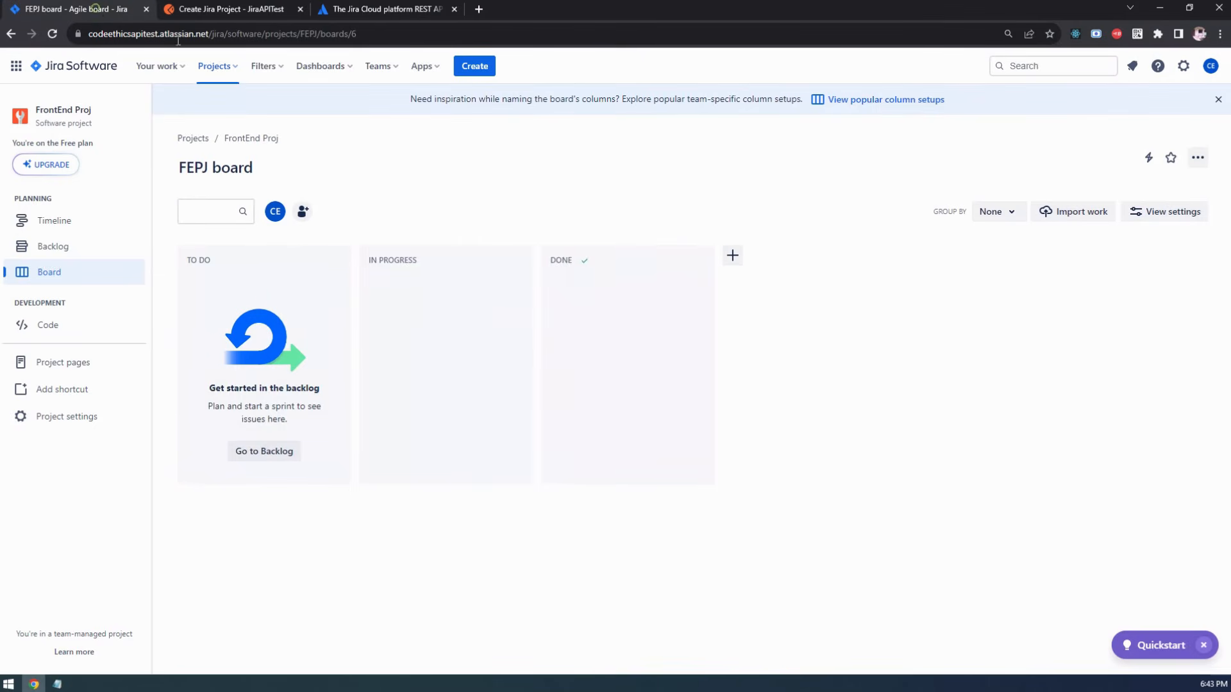
pyautogui.click(221, 66)
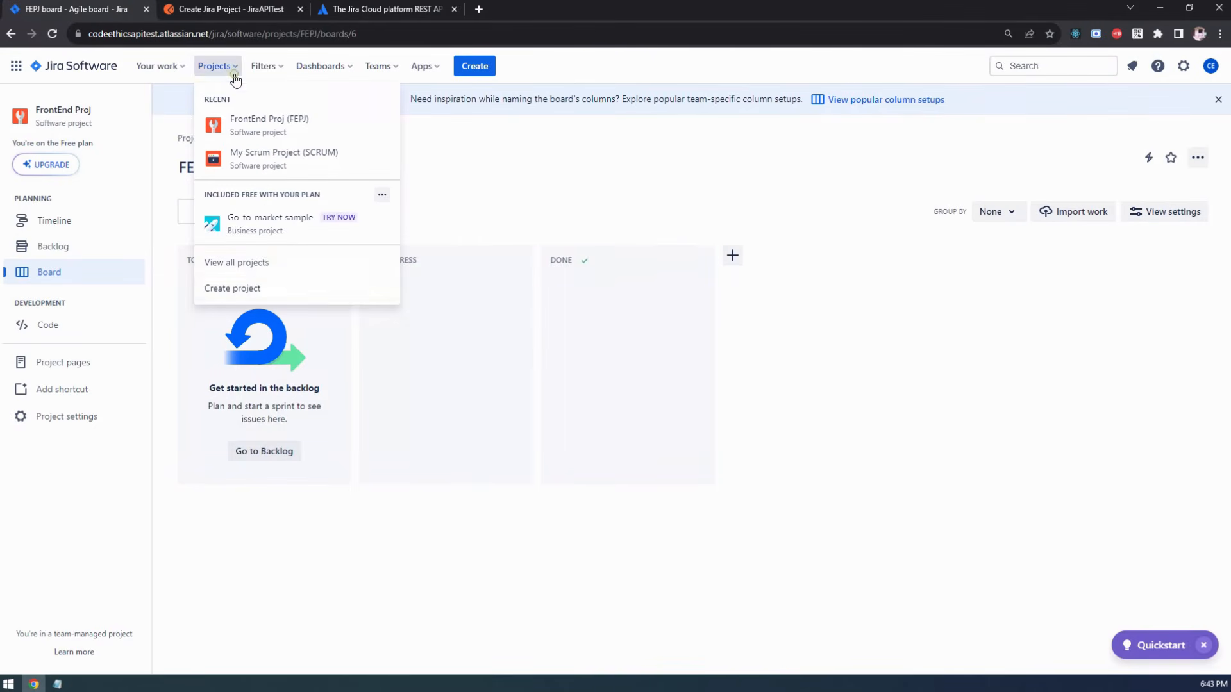
pyautogui.click(259, 269)
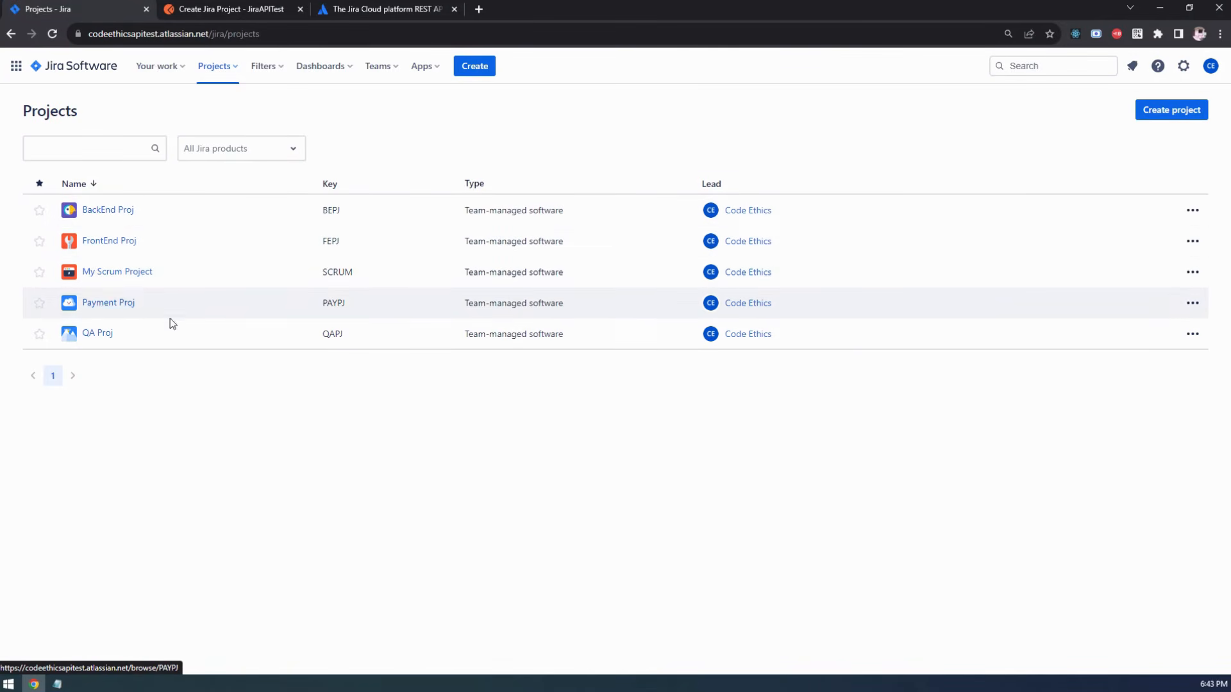
# Open the BackEnd Proj and FrontEnd Proj boards from the project list, returning to the list after each
pyautogui.click(119, 206)
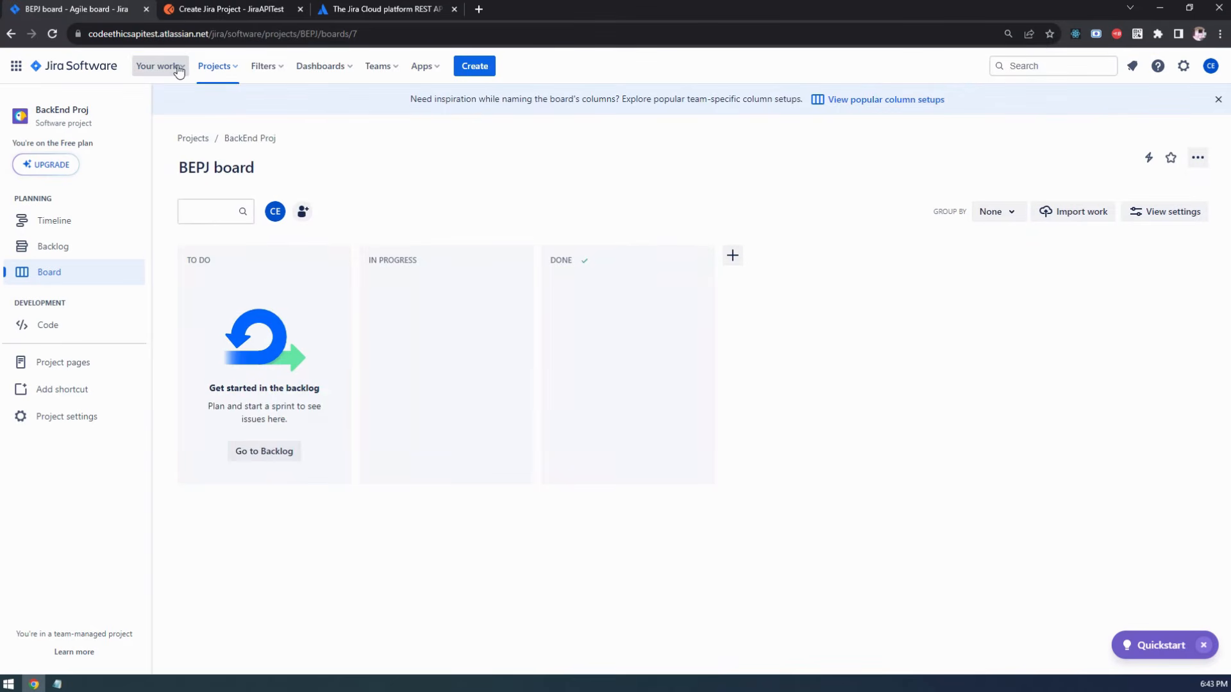
pyautogui.click(174, 68)
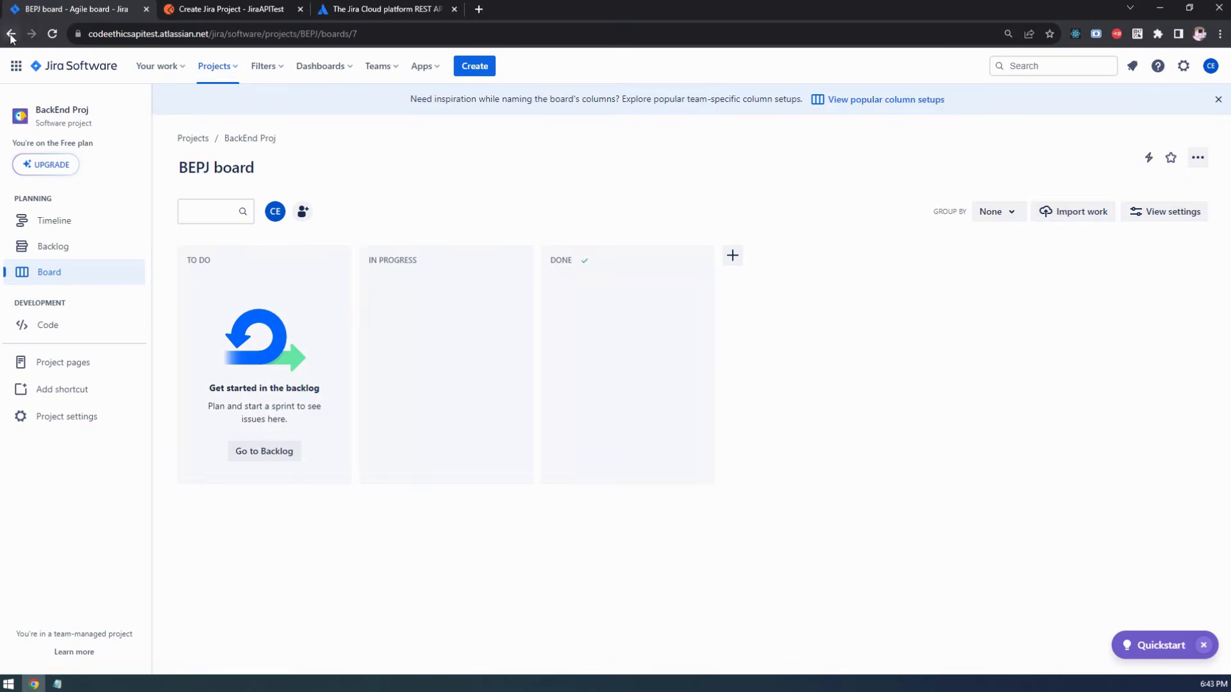
pyautogui.hotkey('alt', 'Left')
pyautogui.click(110, 241)
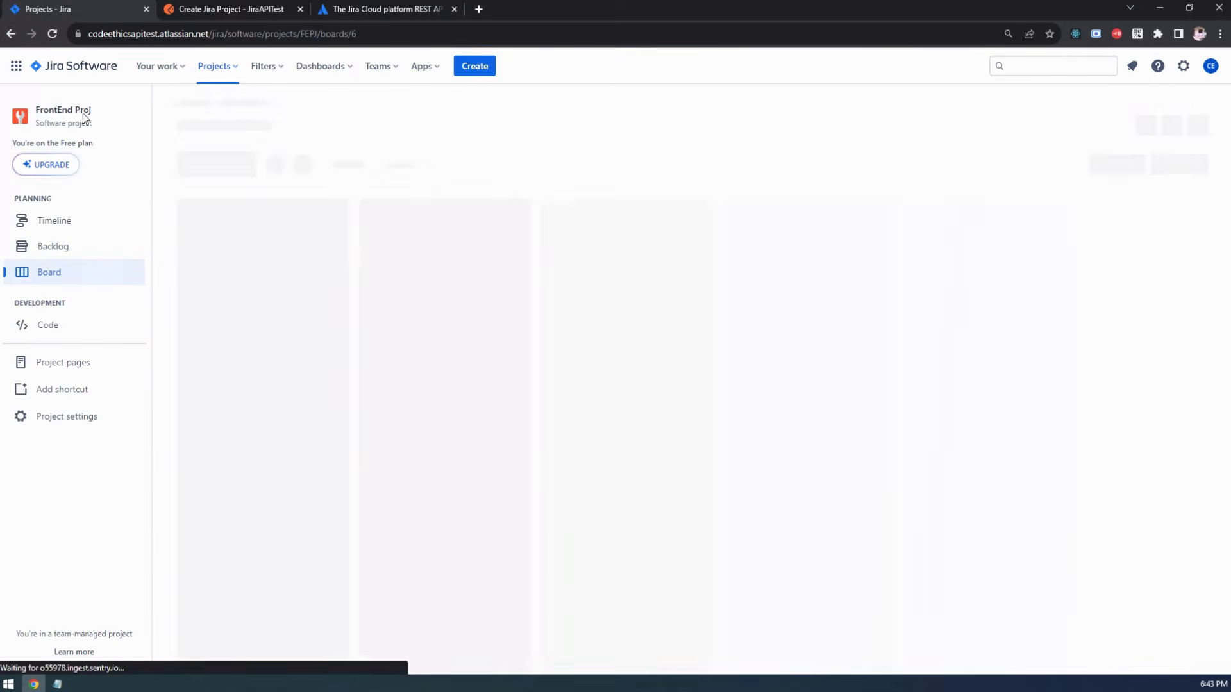
pyautogui.click(13, 36)
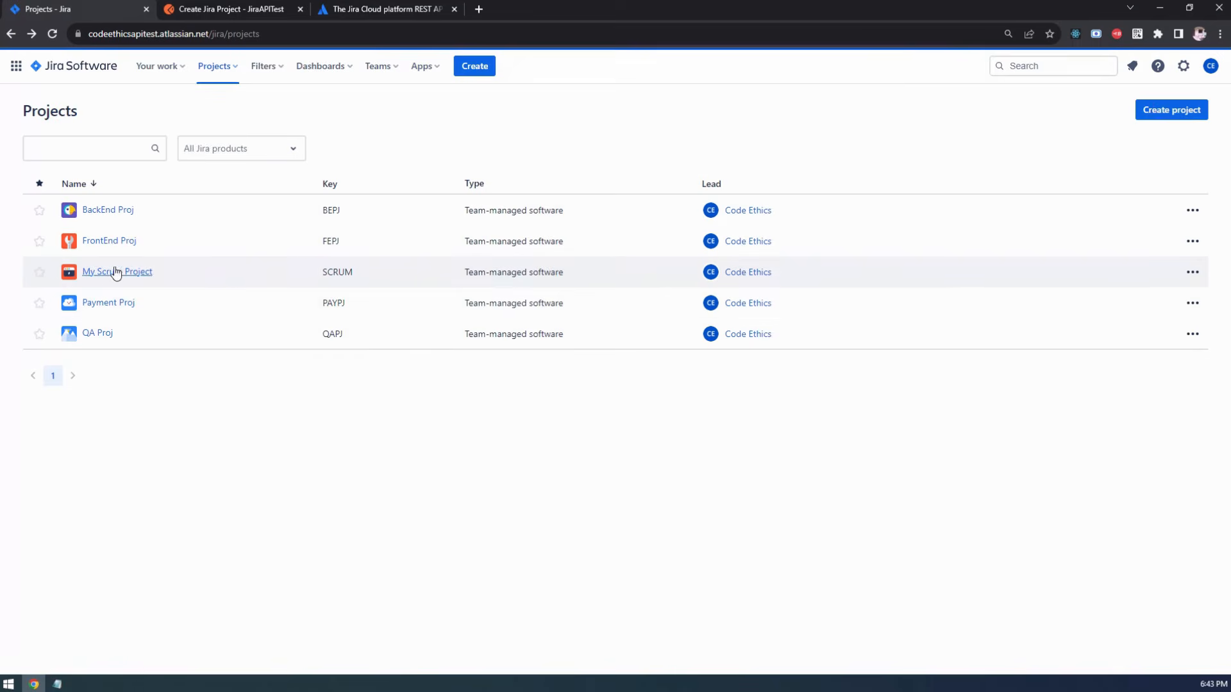
# Open the Payment Proj and QA Proj boards from the project list and check the recent projects
pyautogui.click(106, 303)
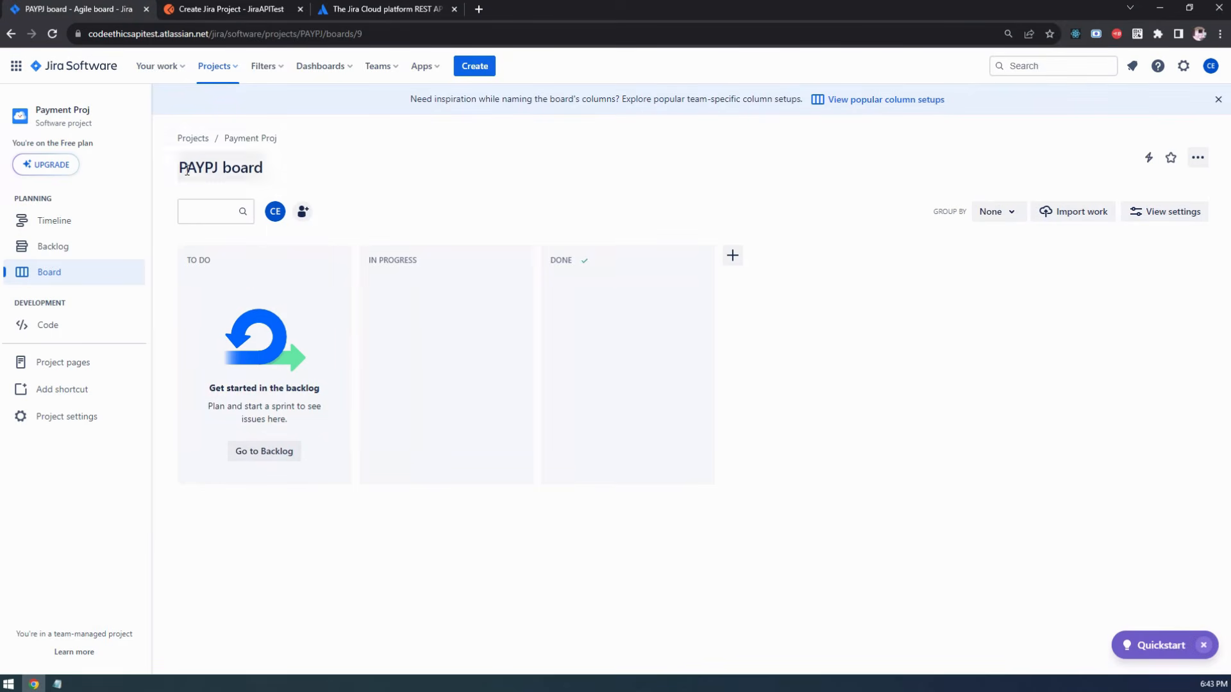
pyautogui.click(11, 34)
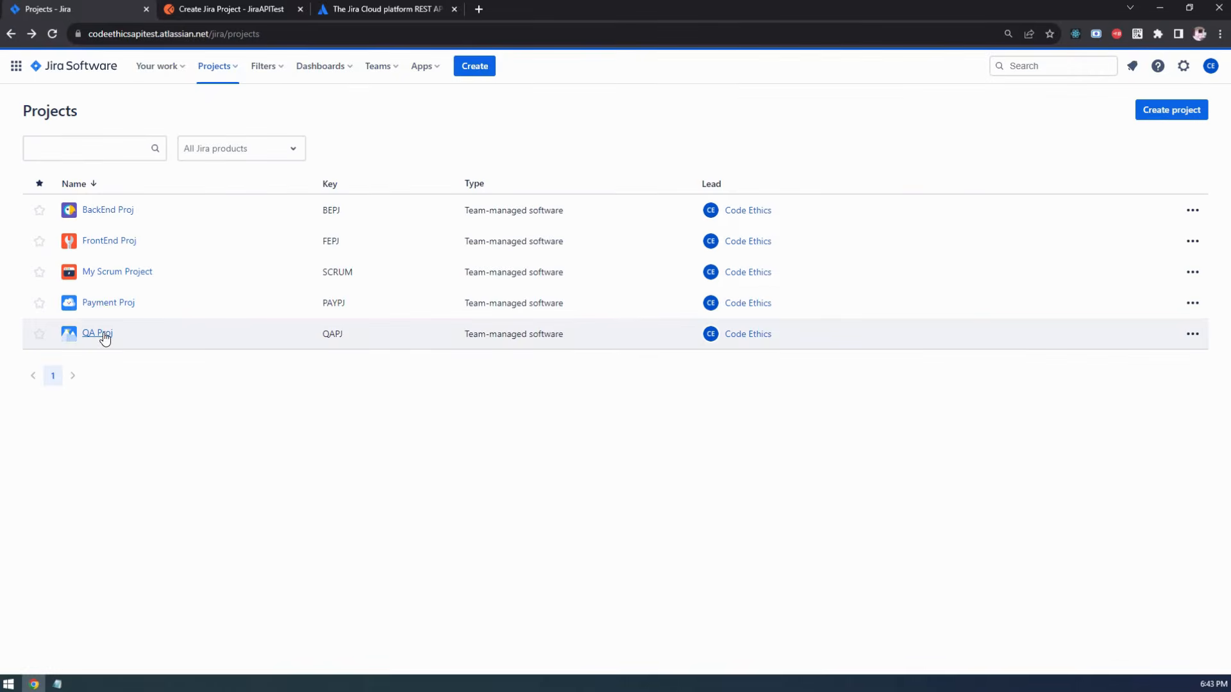
pyautogui.click(103, 333)
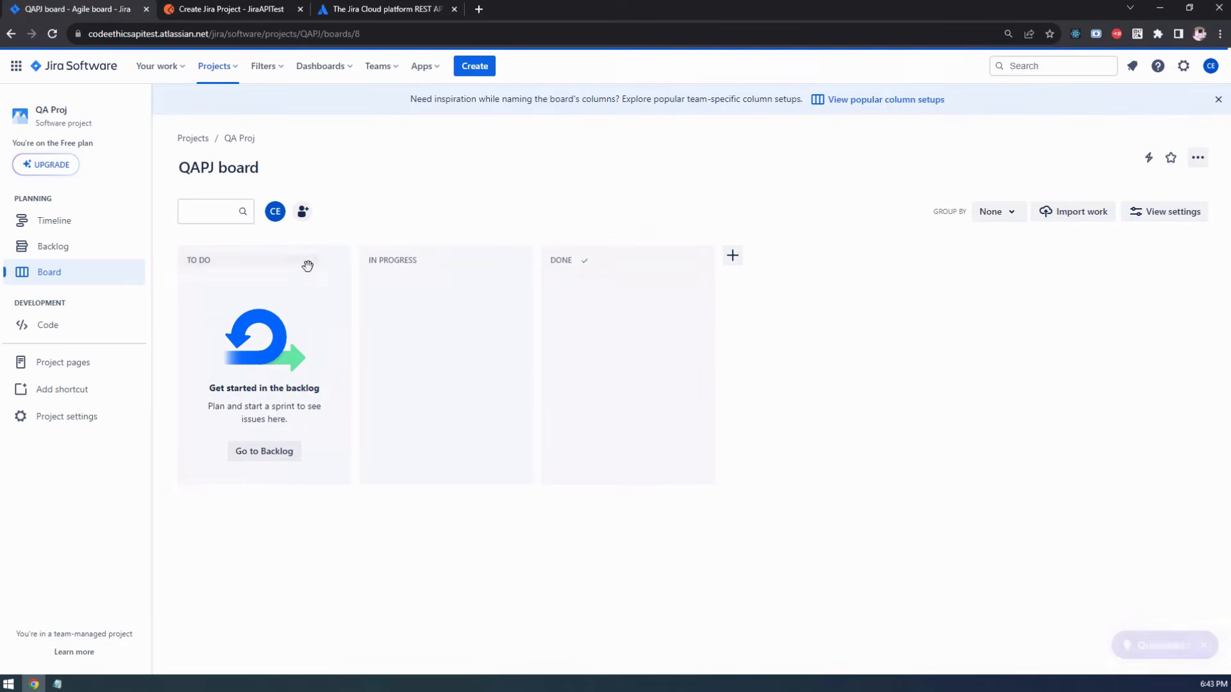
pyautogui.click(236, 69)
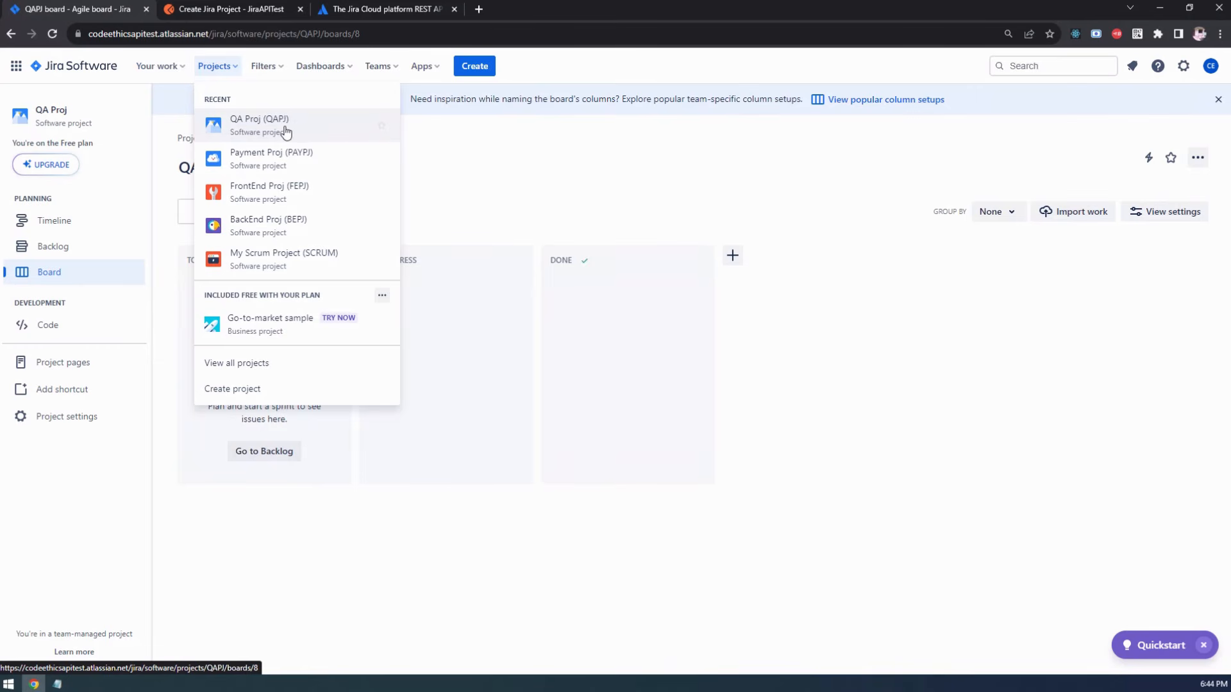
pyautogui.click(562, 193)
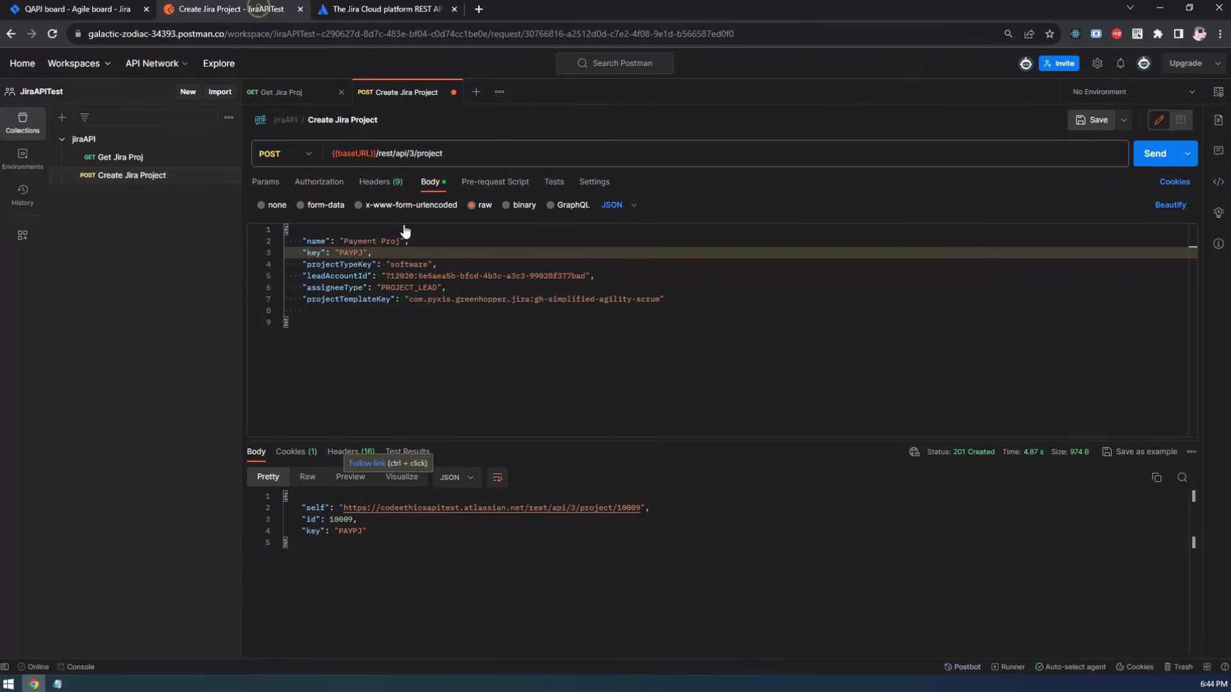
# Switch back to Postman and examine the total in the earlier response of the Get Jira Proj request
pyautogui.click(261, 9)
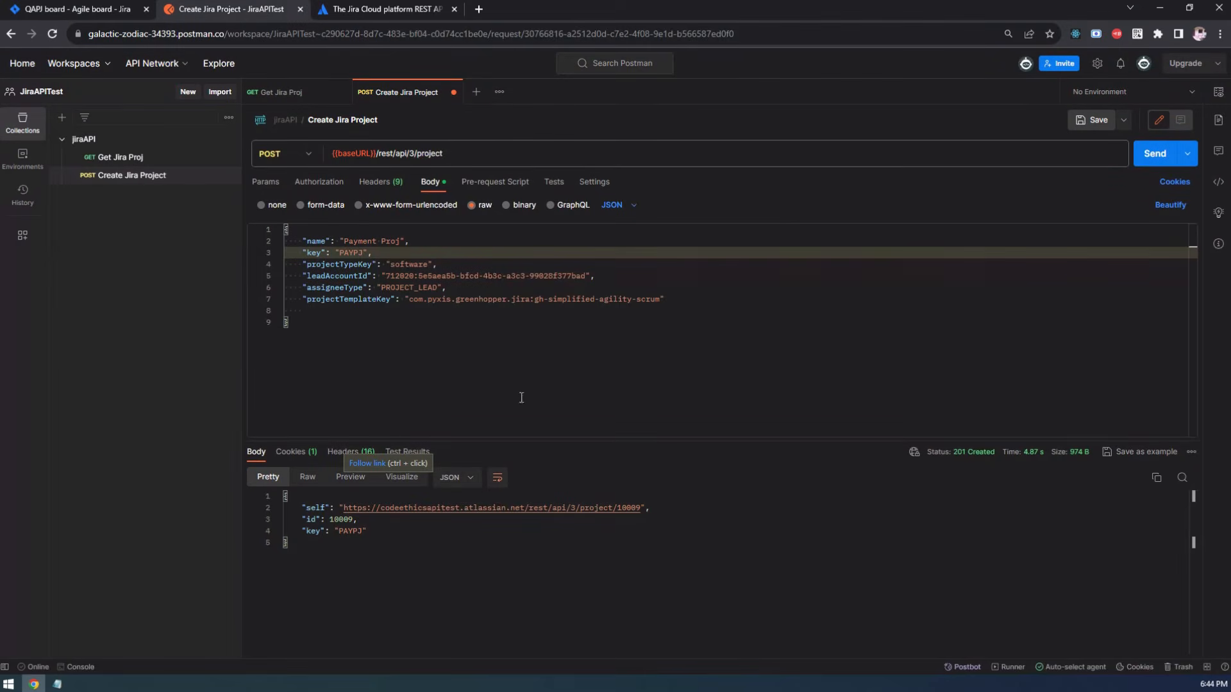
pyautogui.click(278, 96)
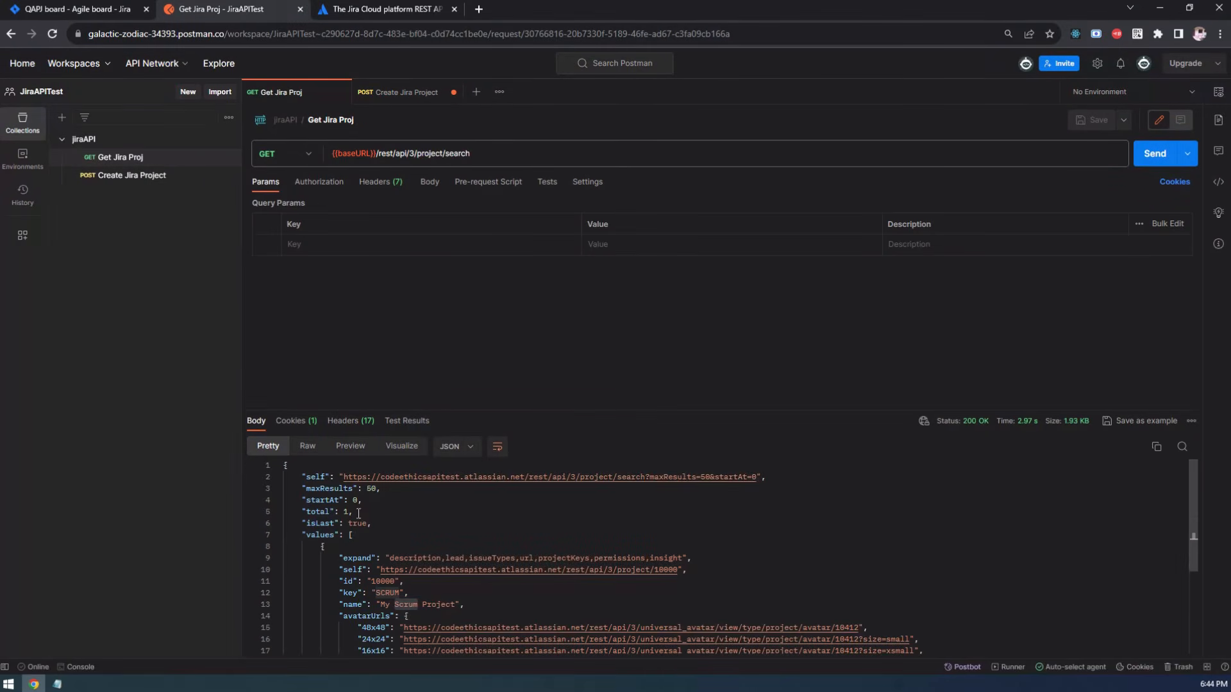
pyautogui.moveTo(358, 512); pyautogui.dragTo(307, 513)
pyautogui.click(401, 522)
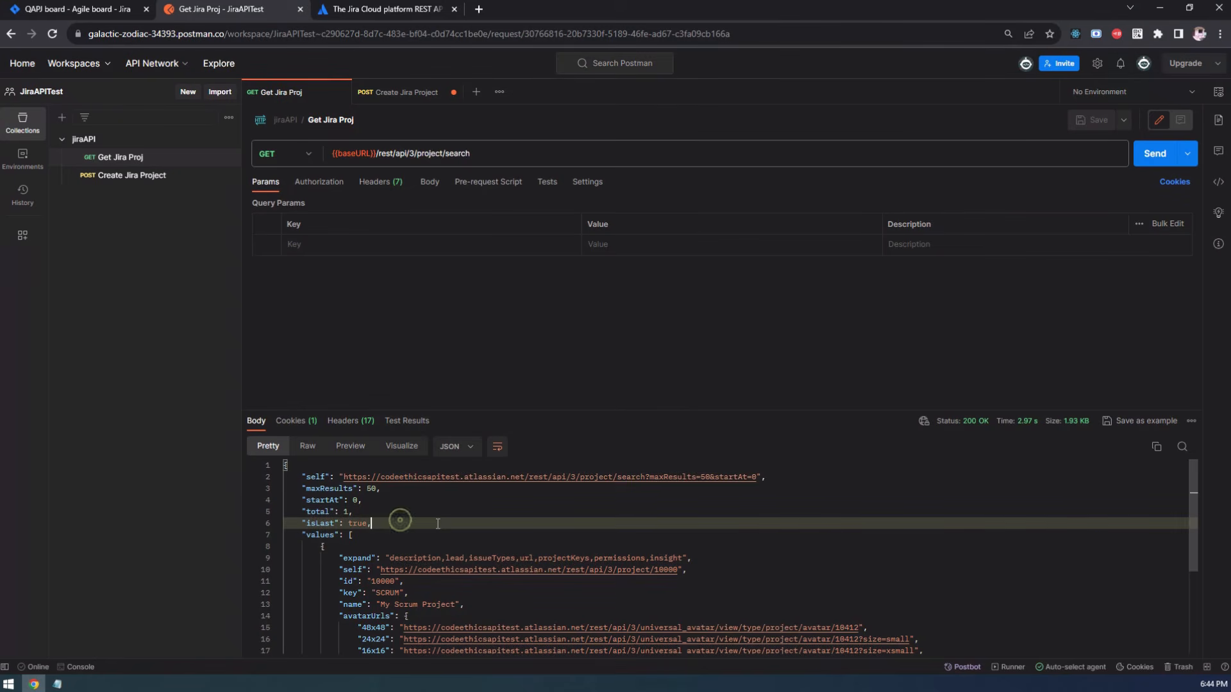
# Save the Create Jira Project request and resend the Get Jira Proj GET request to fetch the current projects
pyautogui.click(417, 92)
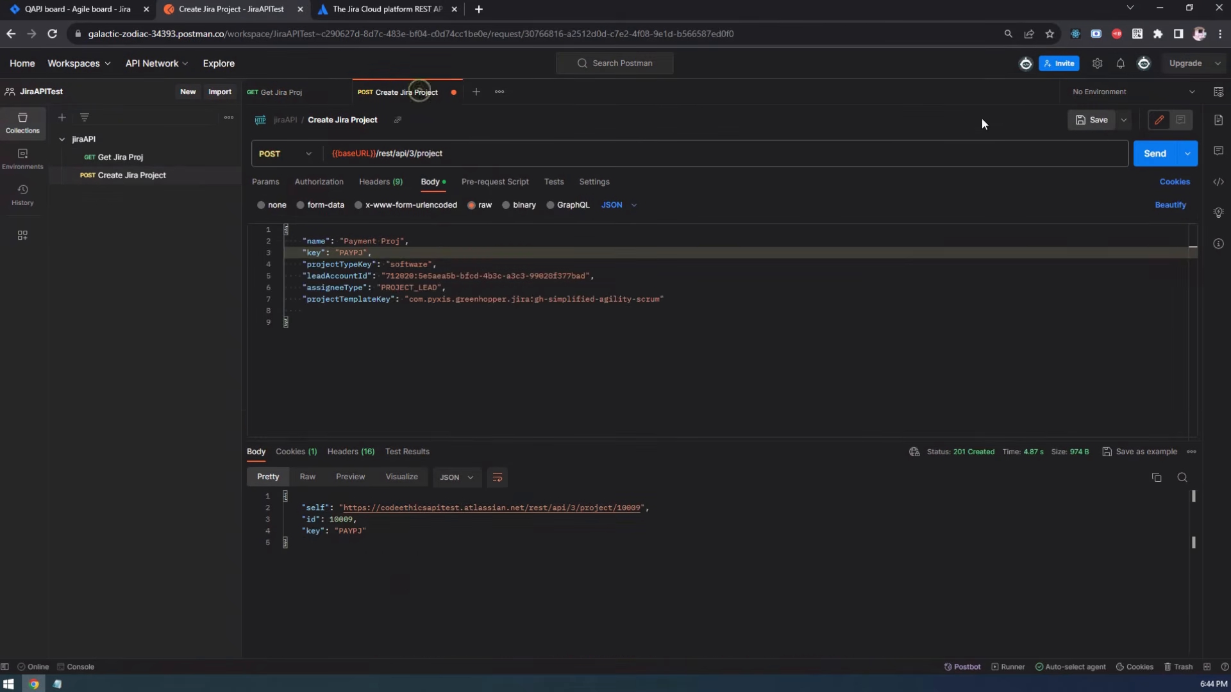
pyautogui.click(1097, 122)
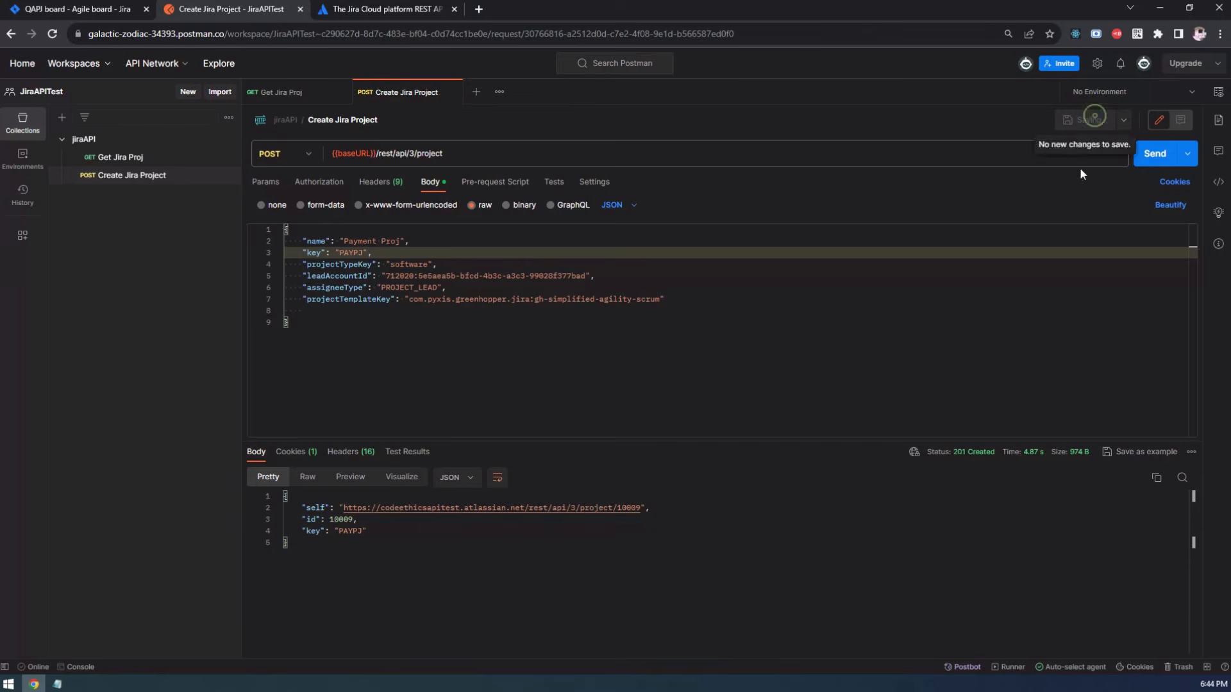
pyautogui.click(284, 94)
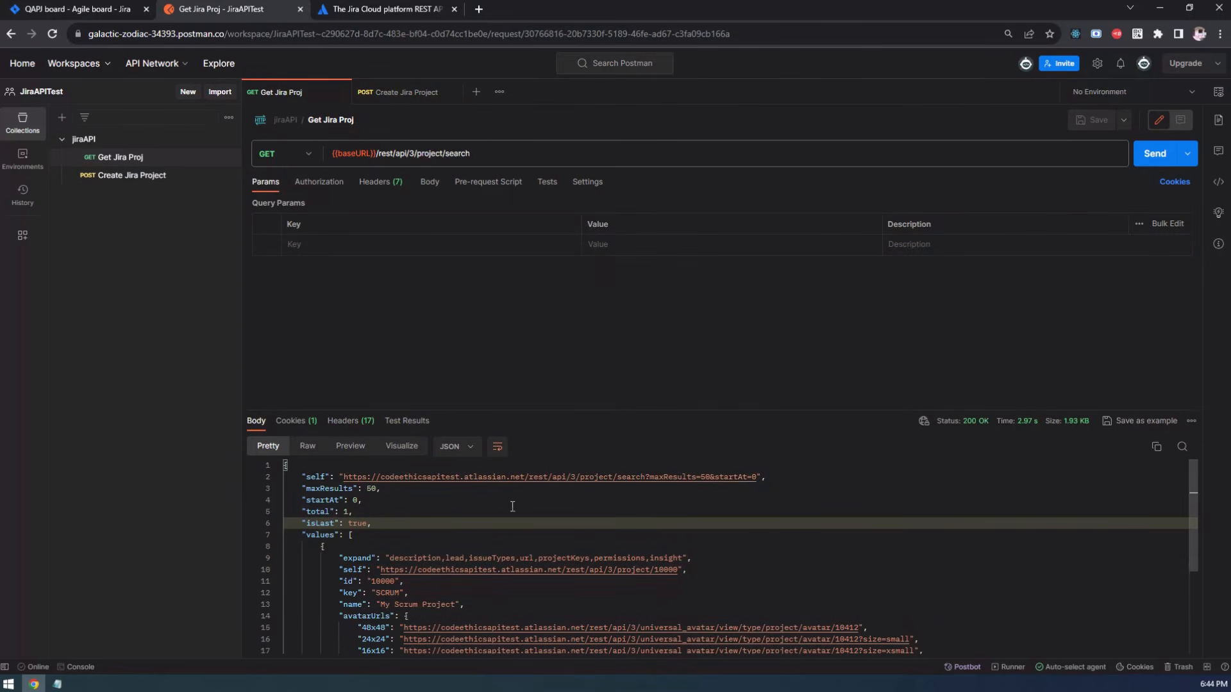
pyautogui.click(1158, 157)
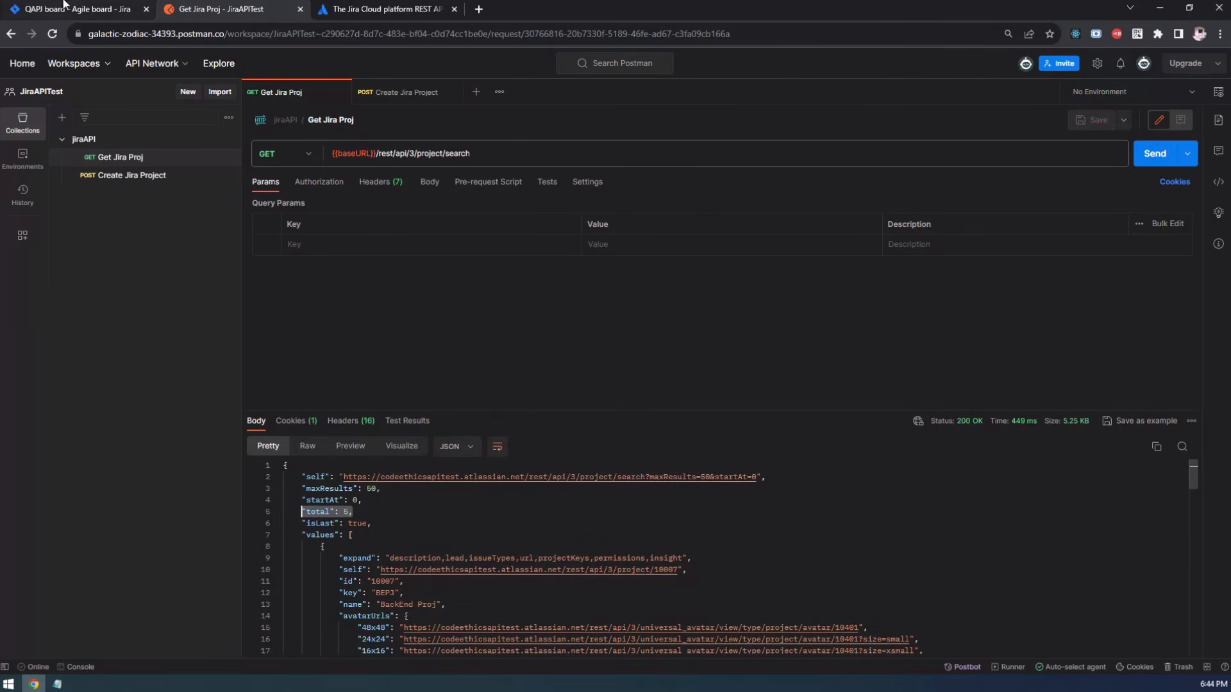
# Compare the recent projects listed in Jira with the total in Postman's Get Jira Proj response
pyautogui.click(80, 11)
pyautogui.click(232, 70)
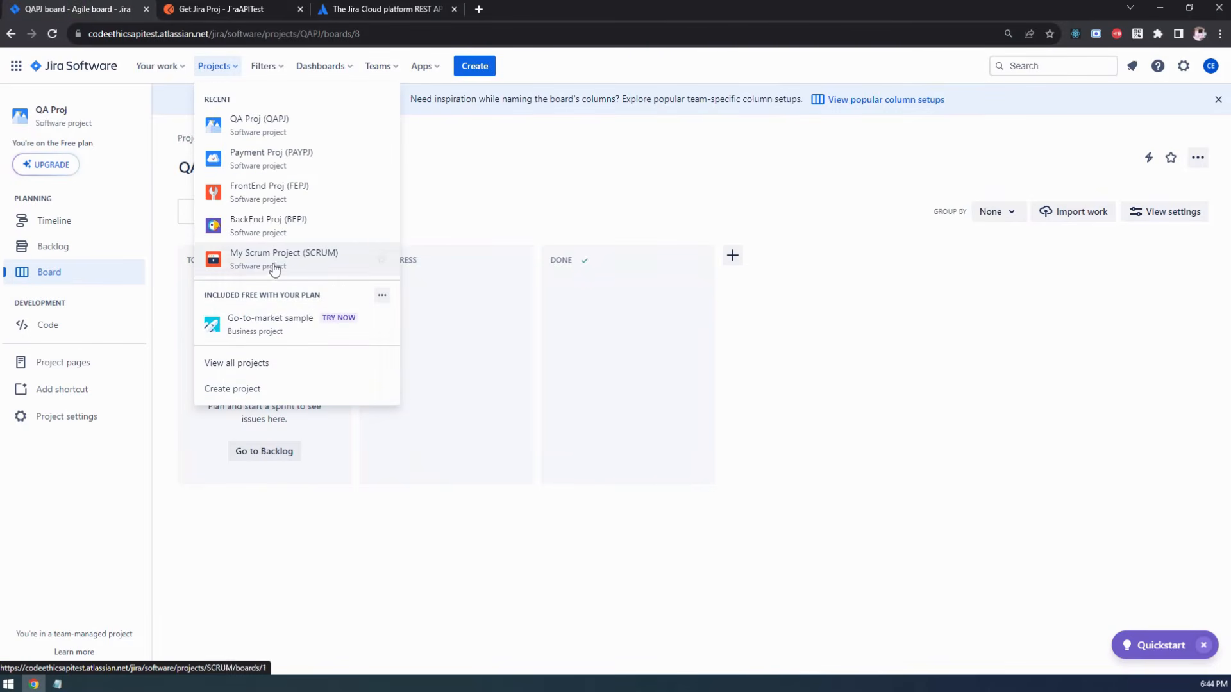
pyautogui.click(541, 174)
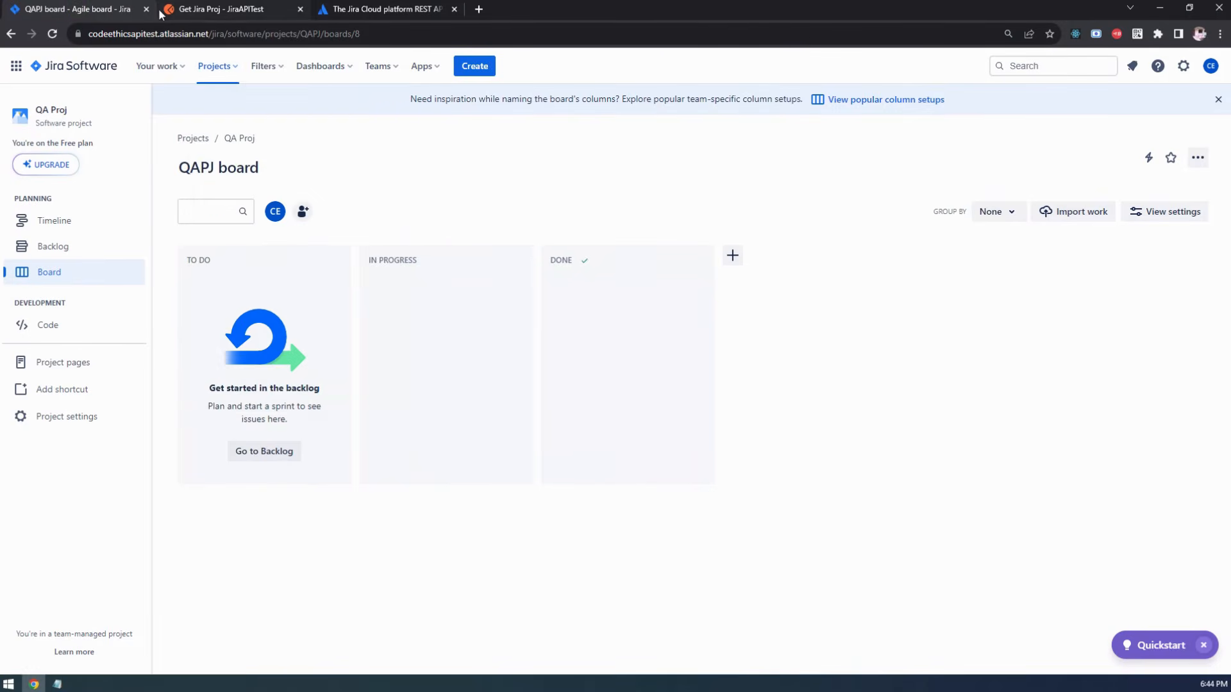
pyautogui.click(209, 10)
pyautogui.click(384, 520)
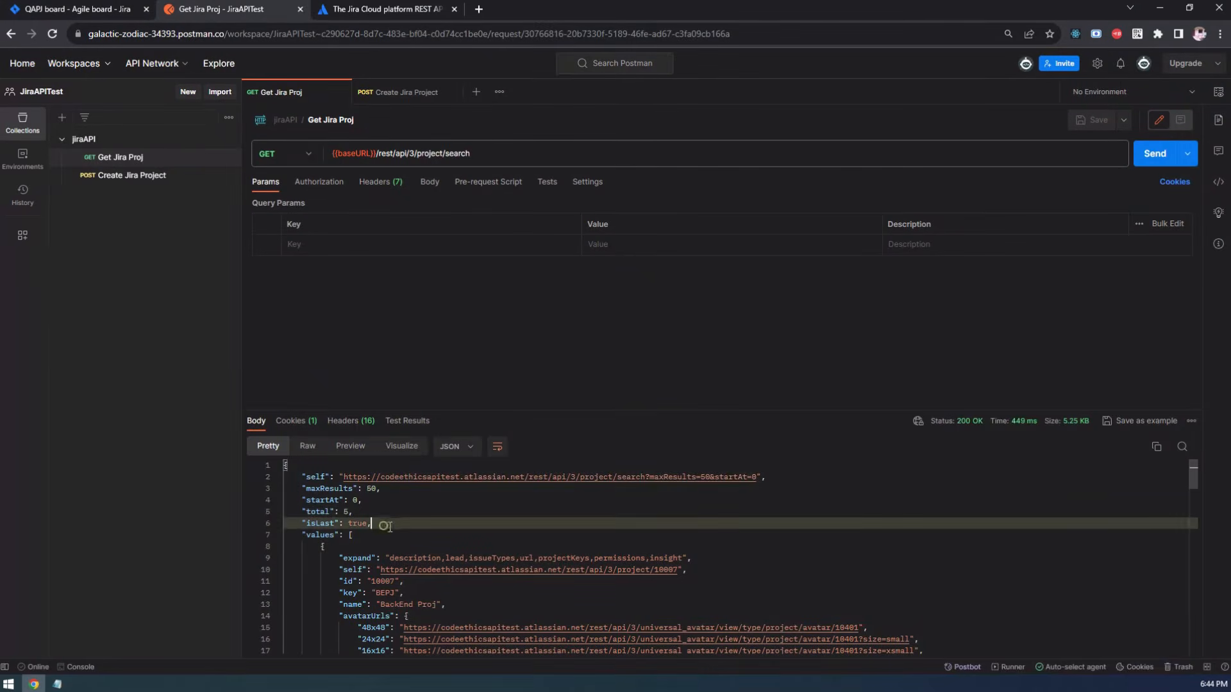
# Review the Create Jira Project request body and the Create project section of the Jira REST API documentation, ending on Postman's Get Jira Proj request
pyautogui.click(421, 93)
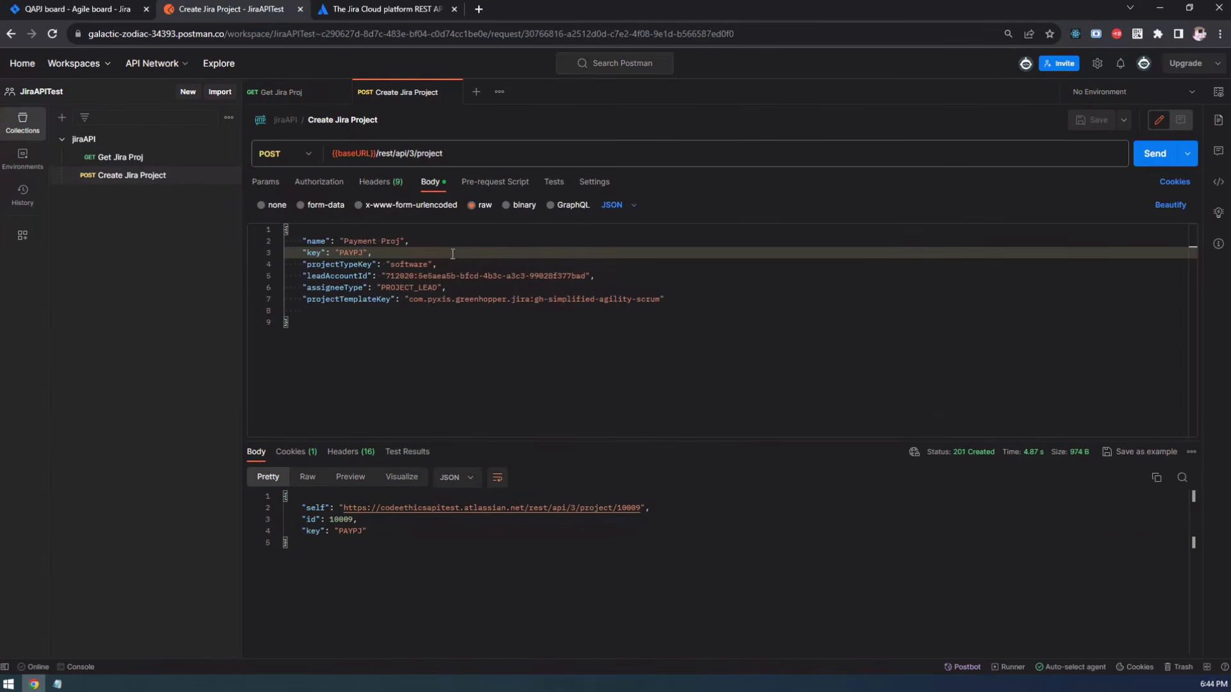
pyautogui.click(396, 312)
pyautogui.click(364, 11)
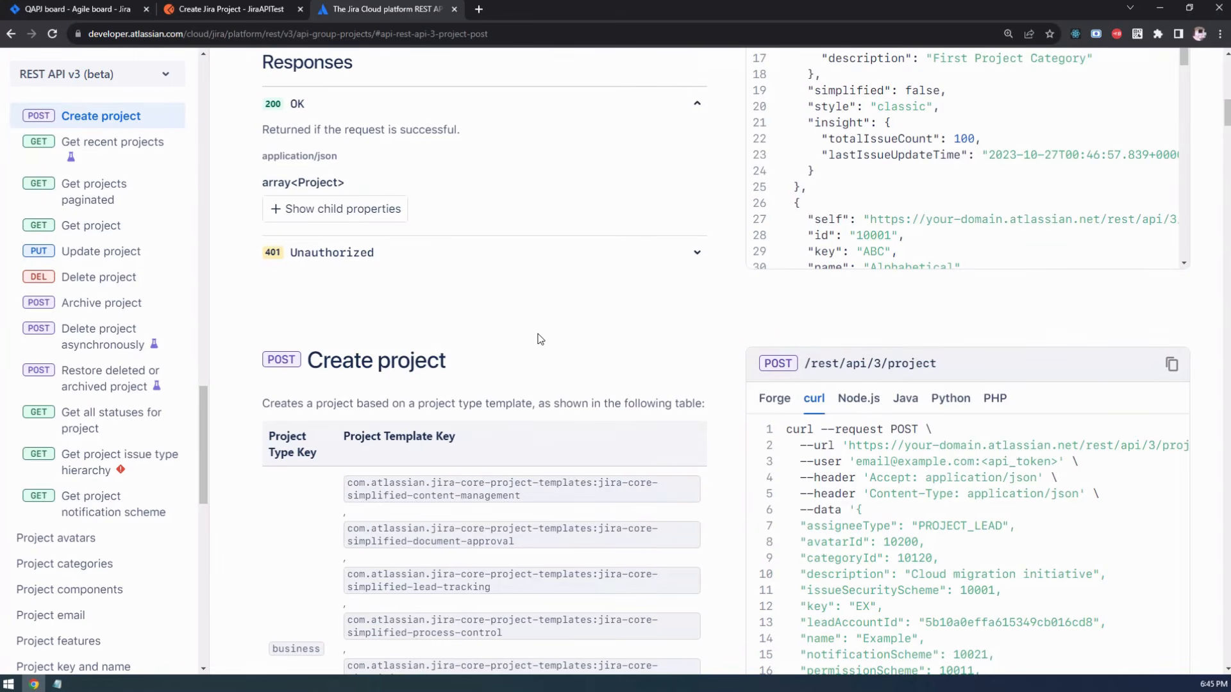
pyautogui.scroll(-1, 532, 391)
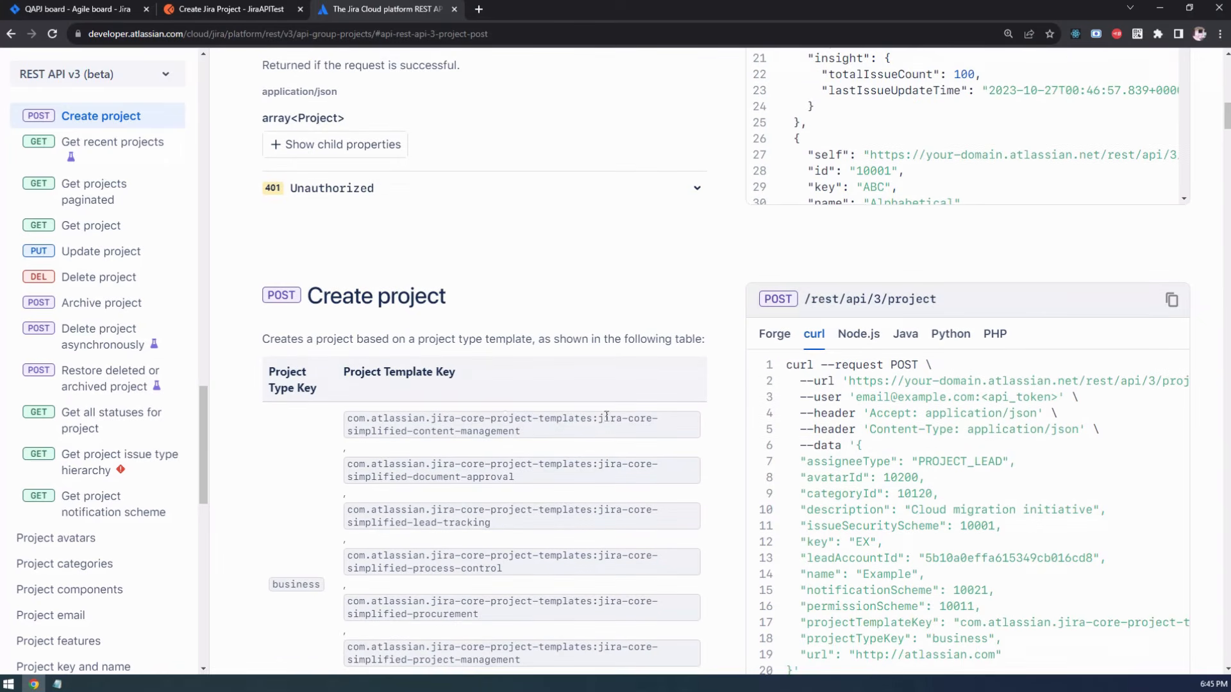
pyautogui.scroll(-2, 622, 462)
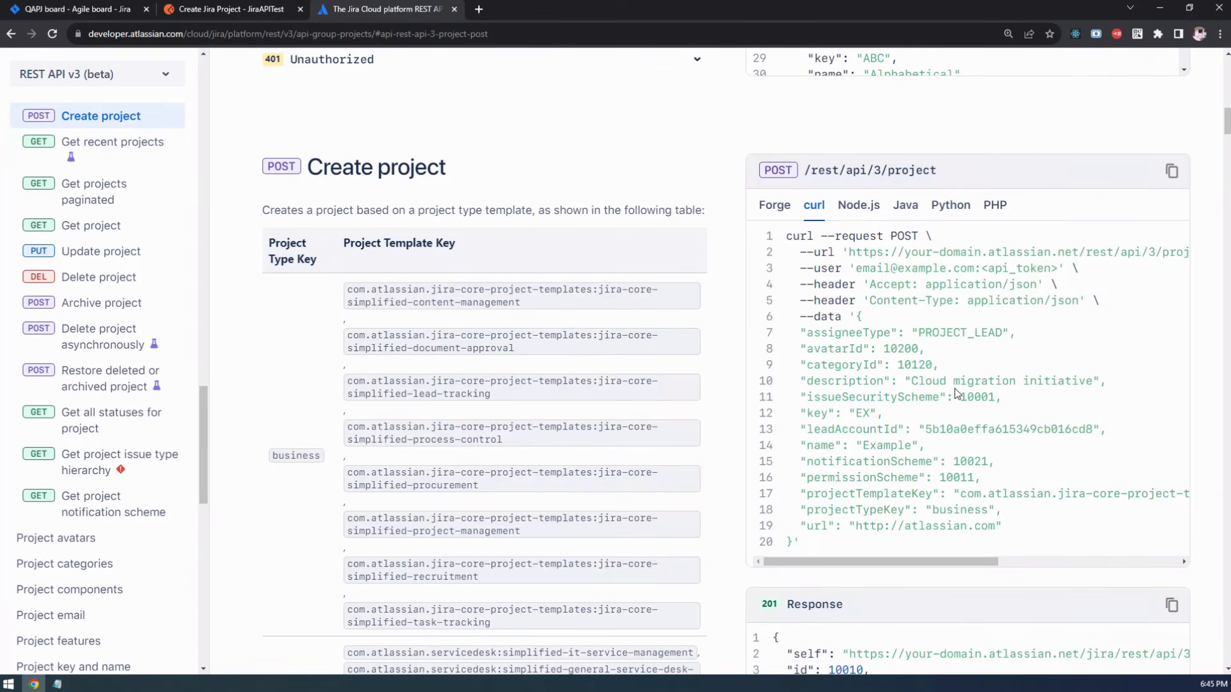
pyautogui.click(260, 10)
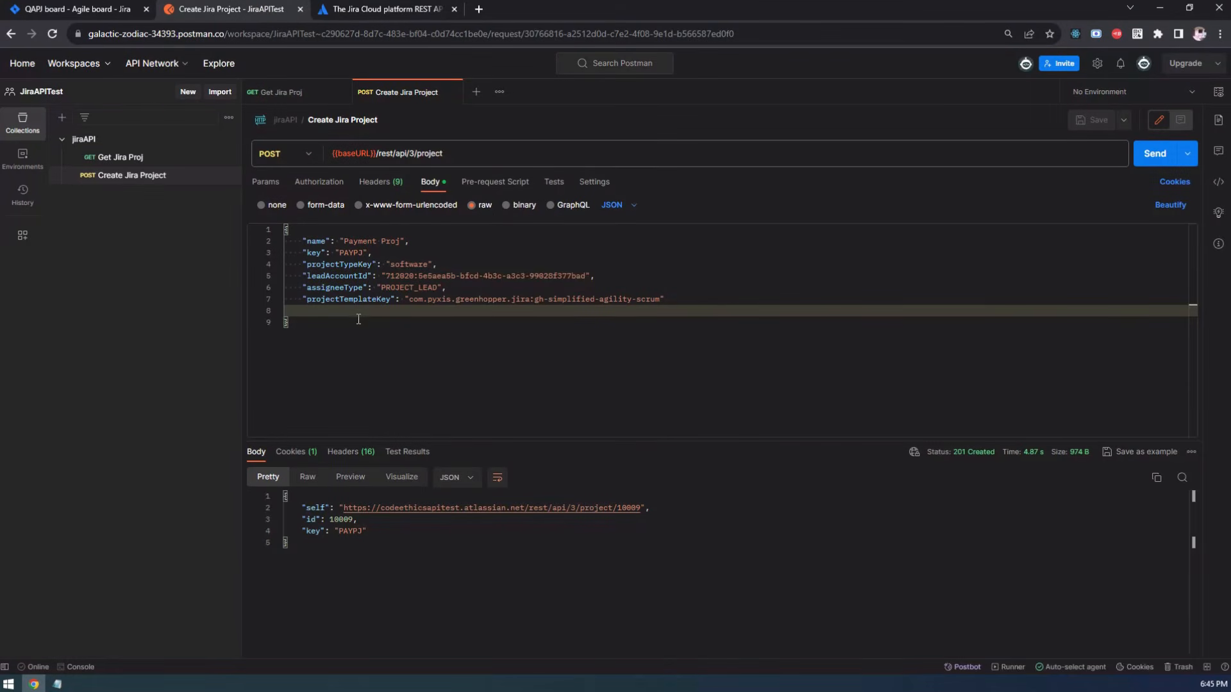
pyautogui.click(285, 93)
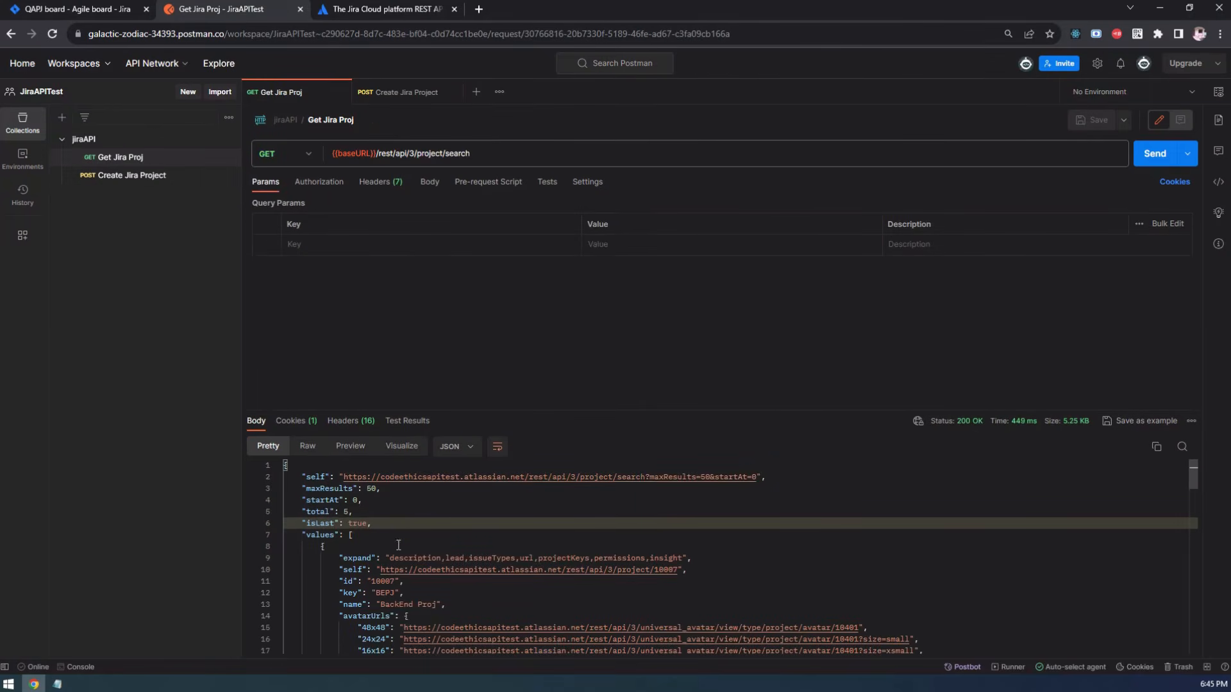
# Switch to the Jira REST API documentation and examine the reference from Create project through the Get projects paginated query parameters
pyautogui.click(384, 9)
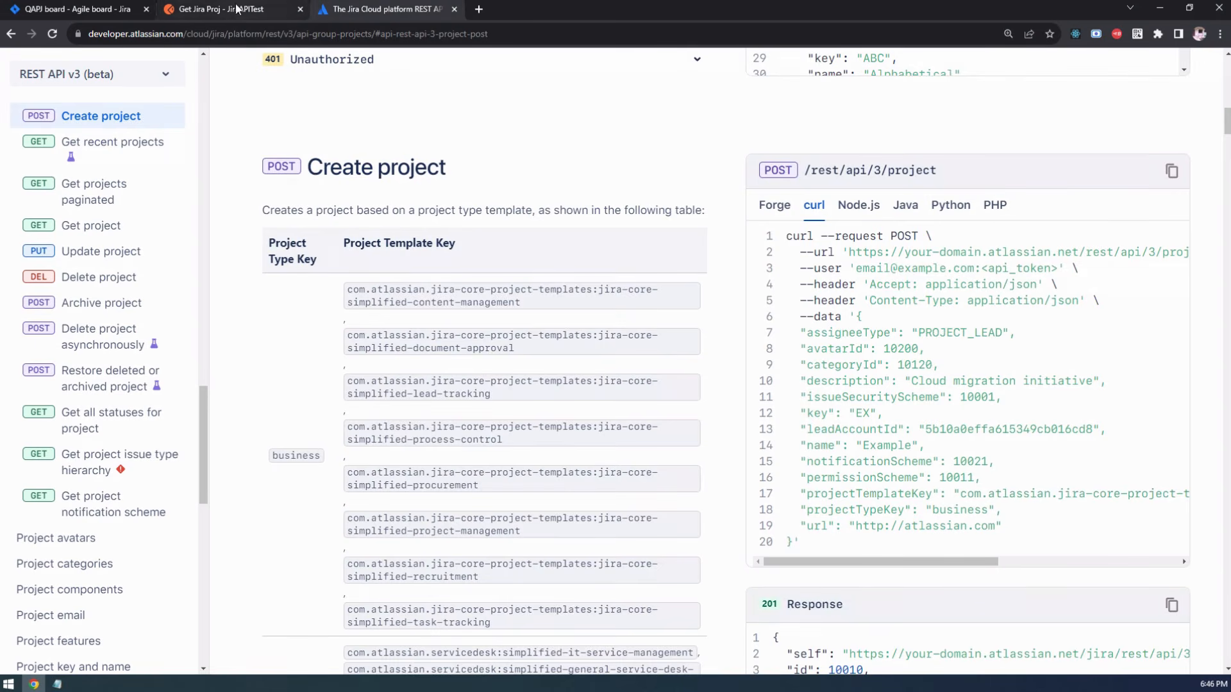
pyautogui.scroll(-15, 491, 357)
pyautogui.scroll(-15, 492, 356)
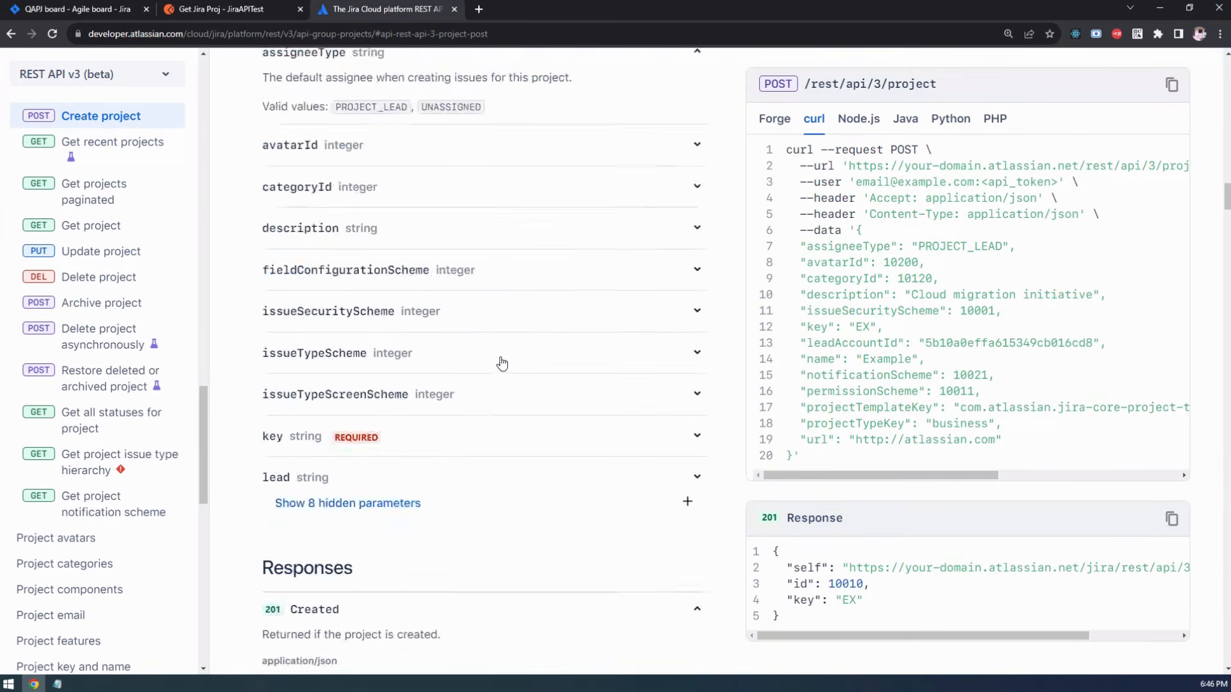
pyautogui.scroll(9, 504, 361)
pyautogui.scroll(-10, 507, 357)
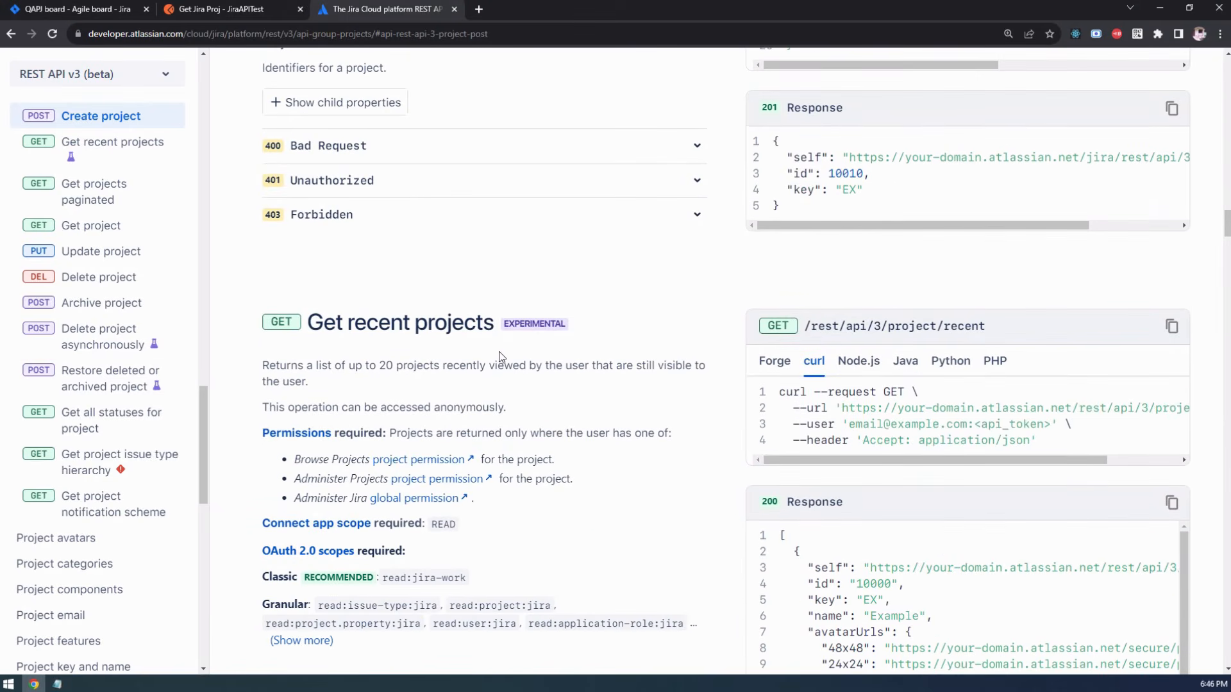
pyautogui.scroll(-4, 483, 344)
pyautogui.scroll(-12, 485, 349)
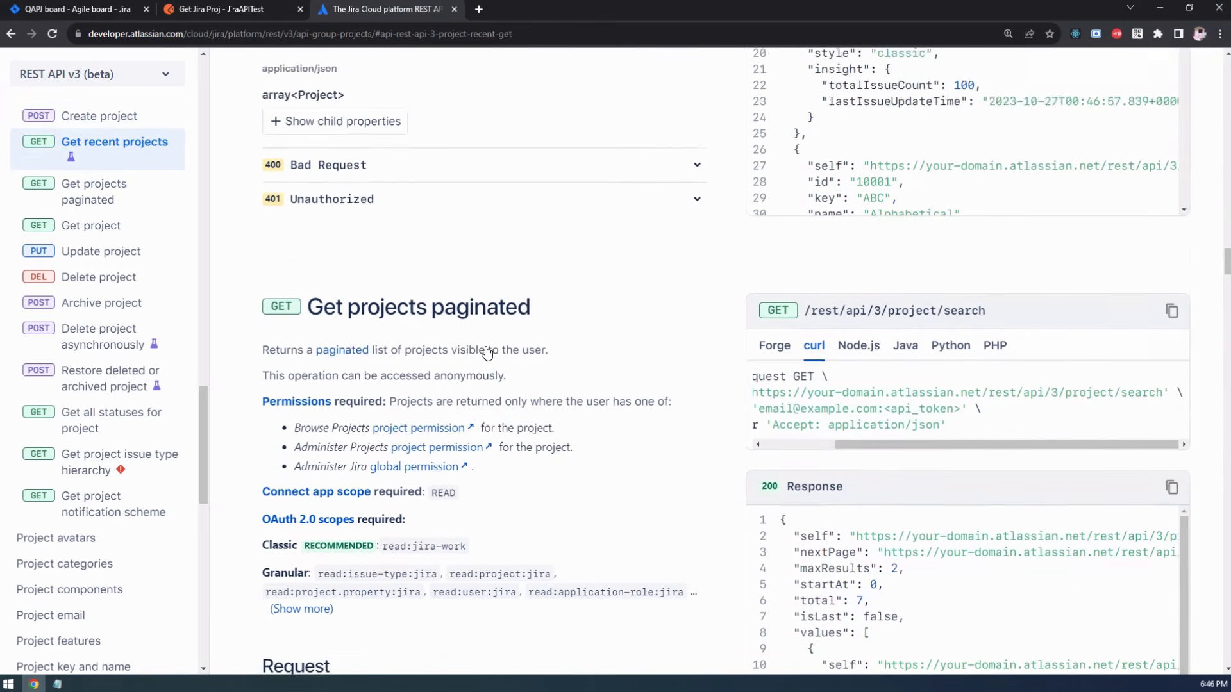
pyautogui.moveTo(311, 250); pyautogui.dragTo(541, 250)
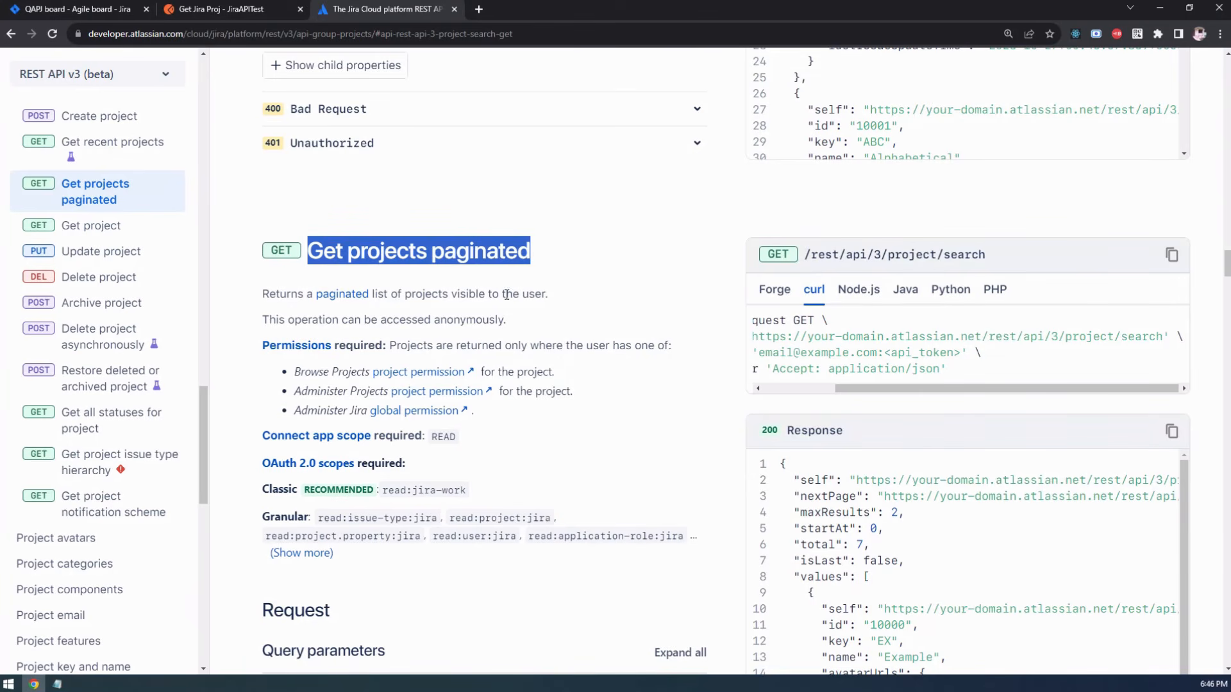
pyautogui.scroll(-4, 488, 290)
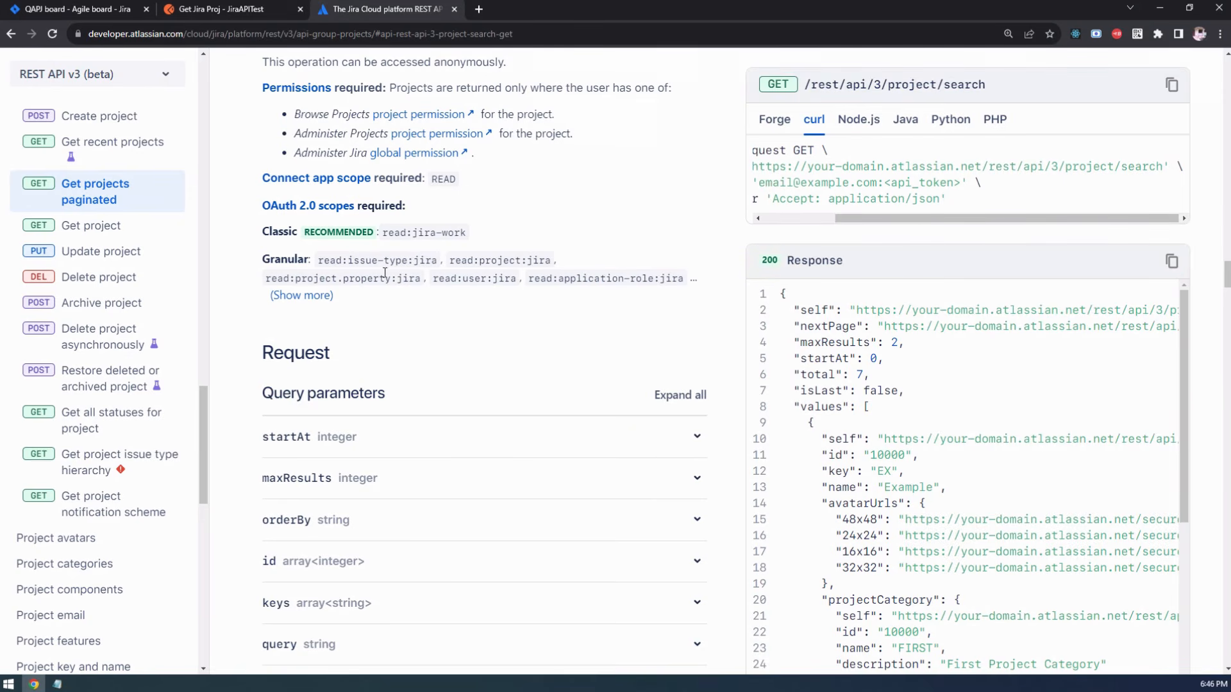
# Switch back to Postman and review the Create Jira Project and Get Jira Proj requests with their responses
pyautogui.click(235, 11)
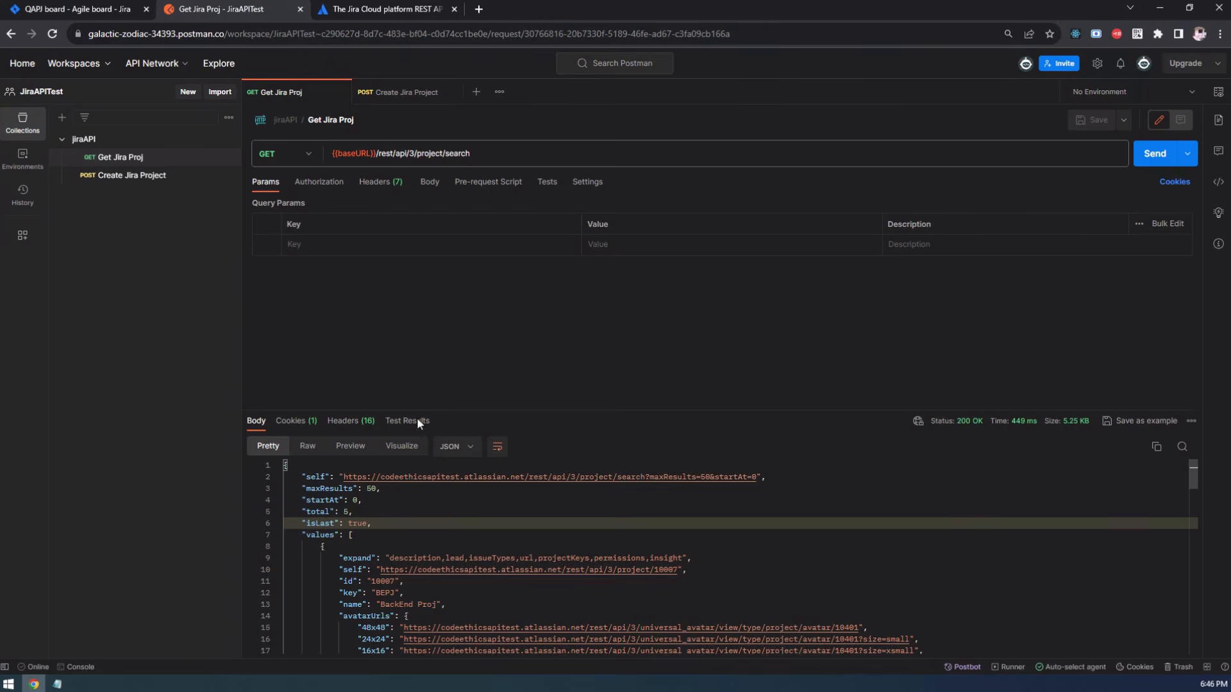
pyautogui.click(406, 92)
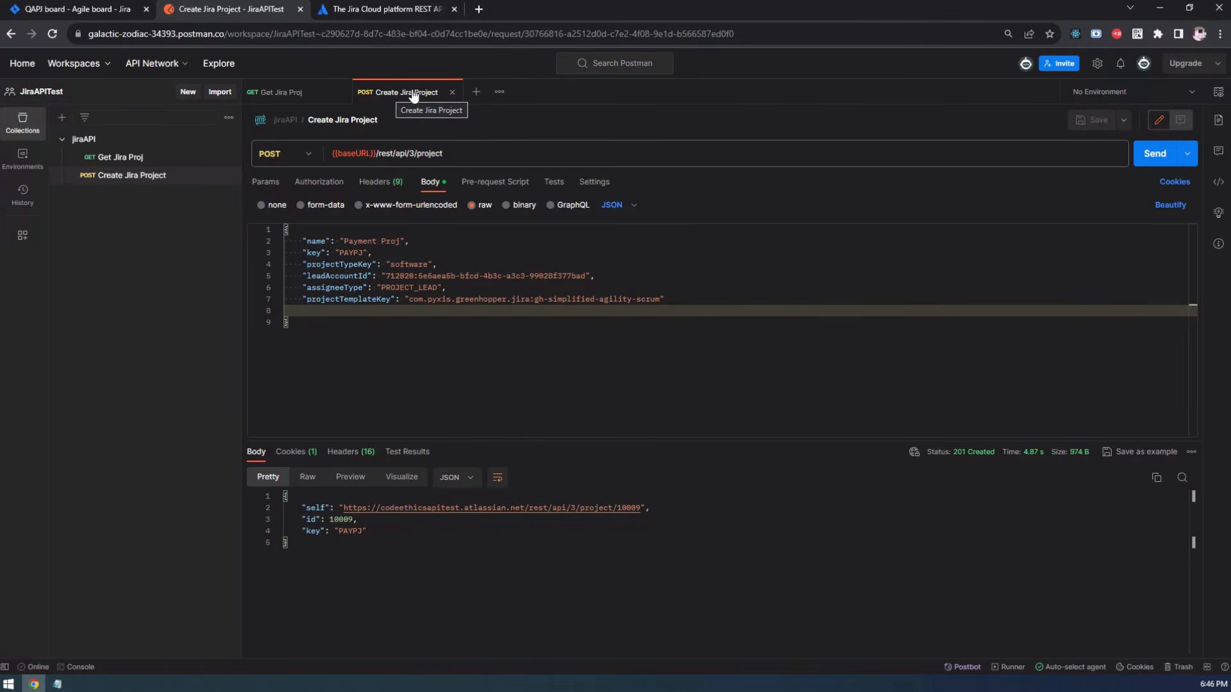
pyautogui.click(291, 95)
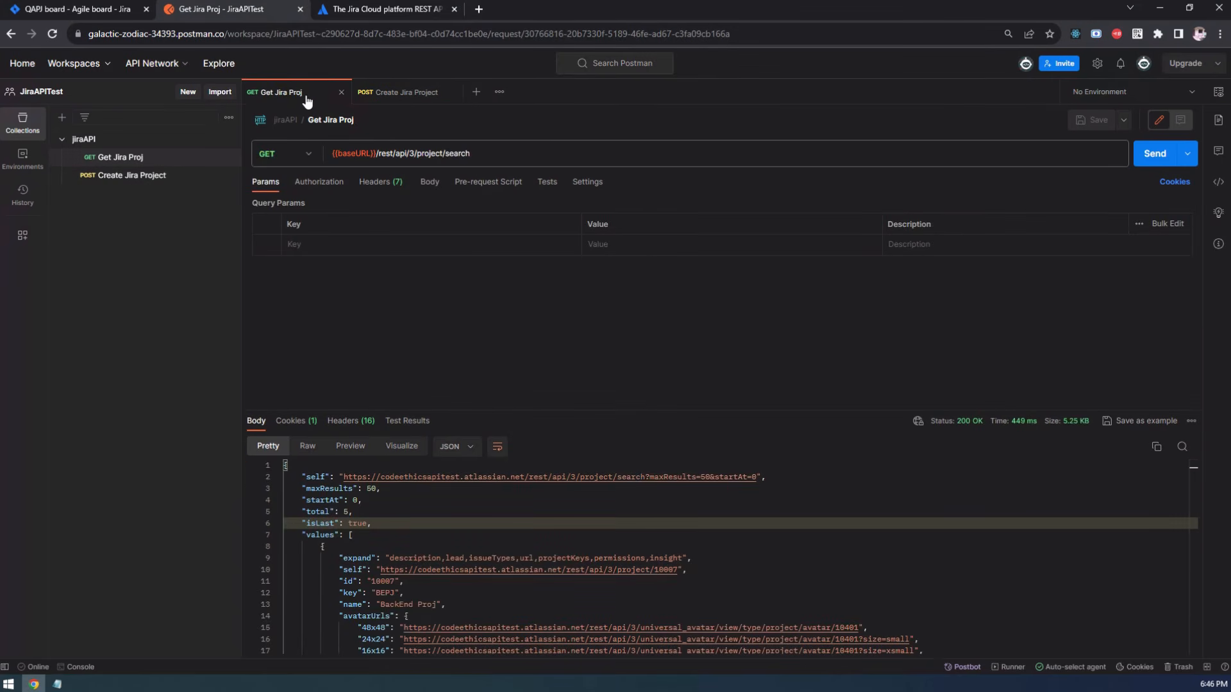